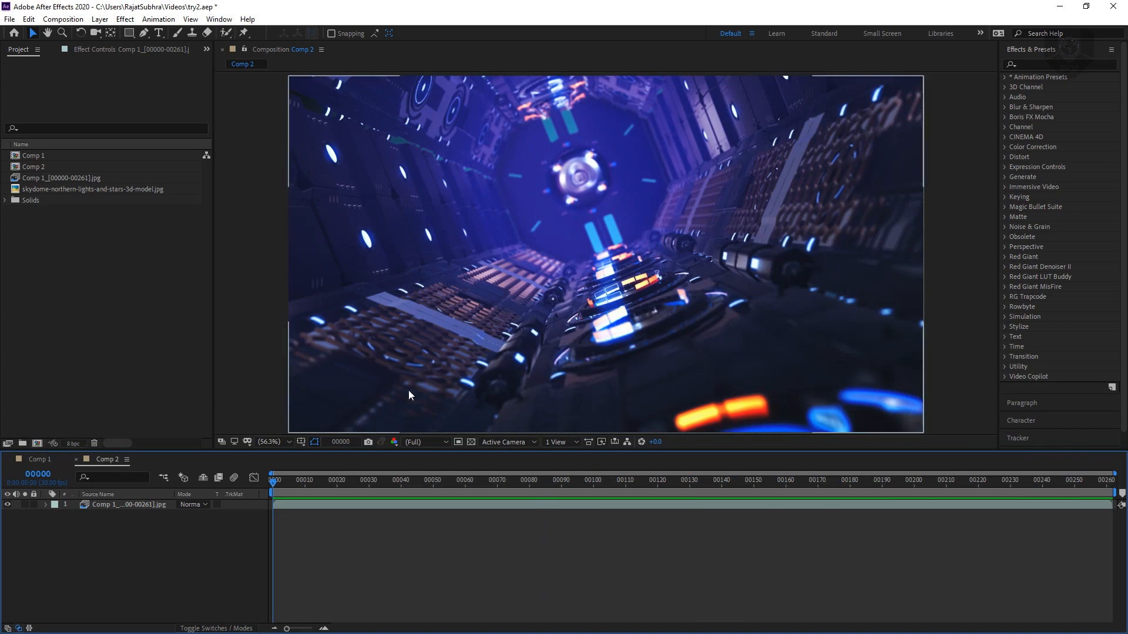
- Create a 1920 x 1080 composition named tutorial at 30 fps with a duration of 1214 frames
{"action": "left_click", "coordinate": [37, 445]}
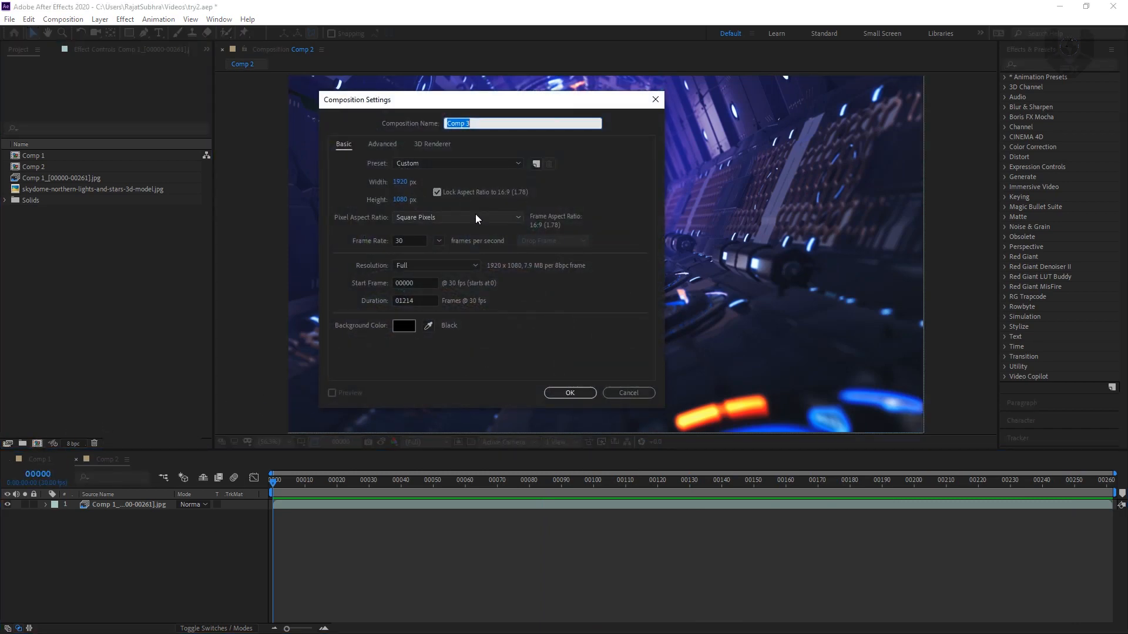
{"action": "type", "text": "tutorial"}
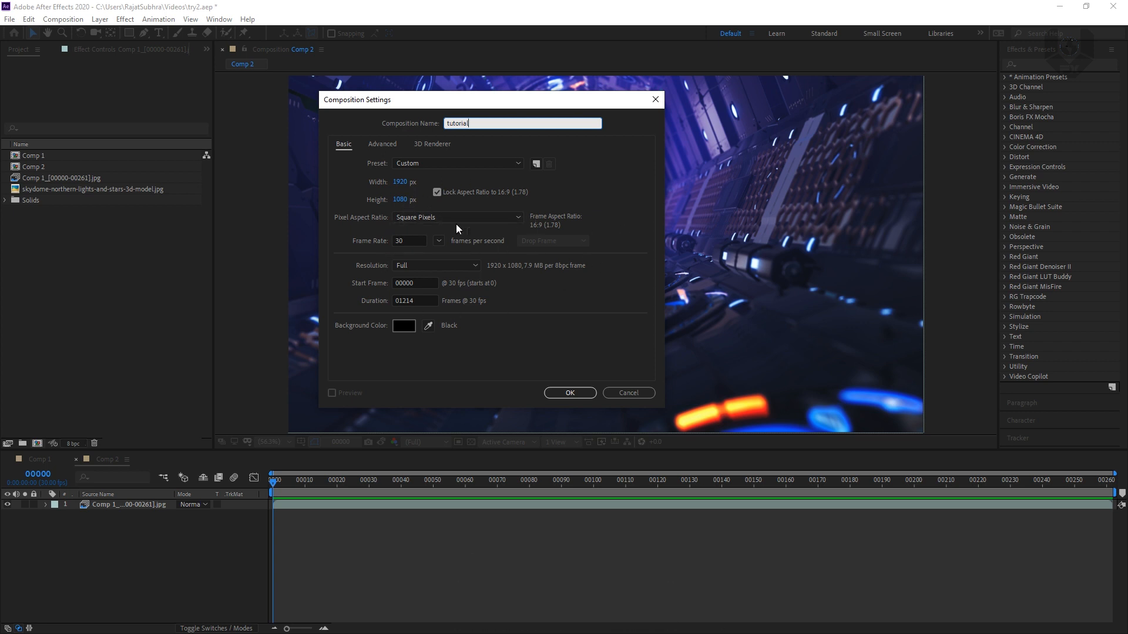
{"action": "left_click", "coordinate": [423, 238]}
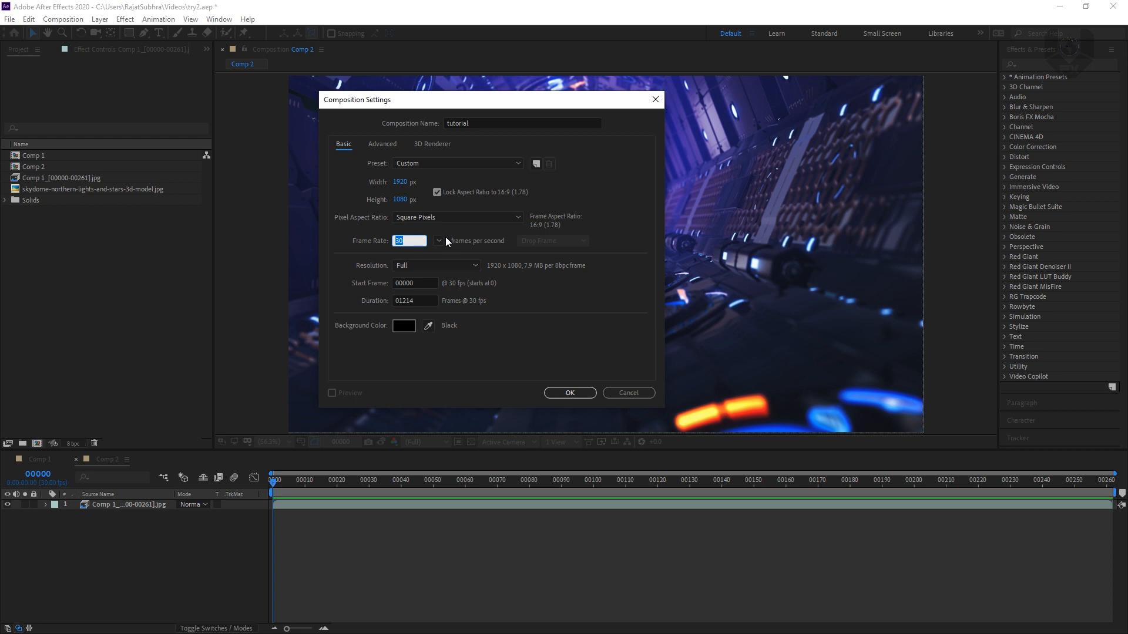
{"action": "left_click", "coordinate": [440, 240]}
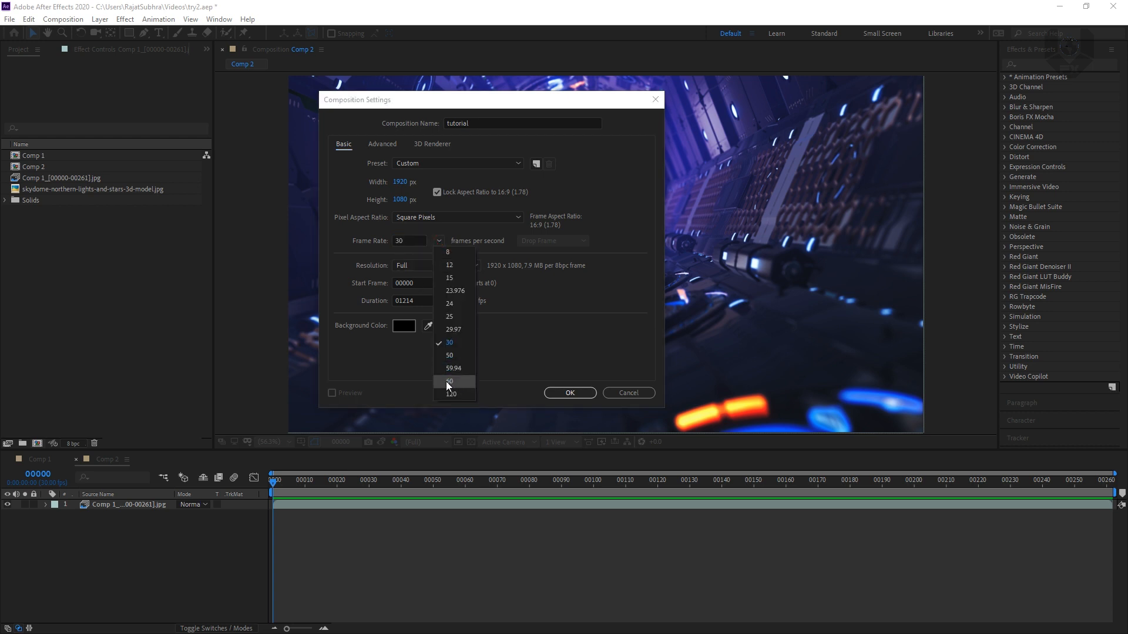
{"action": "left_click", "coordinate": [360, 303]}
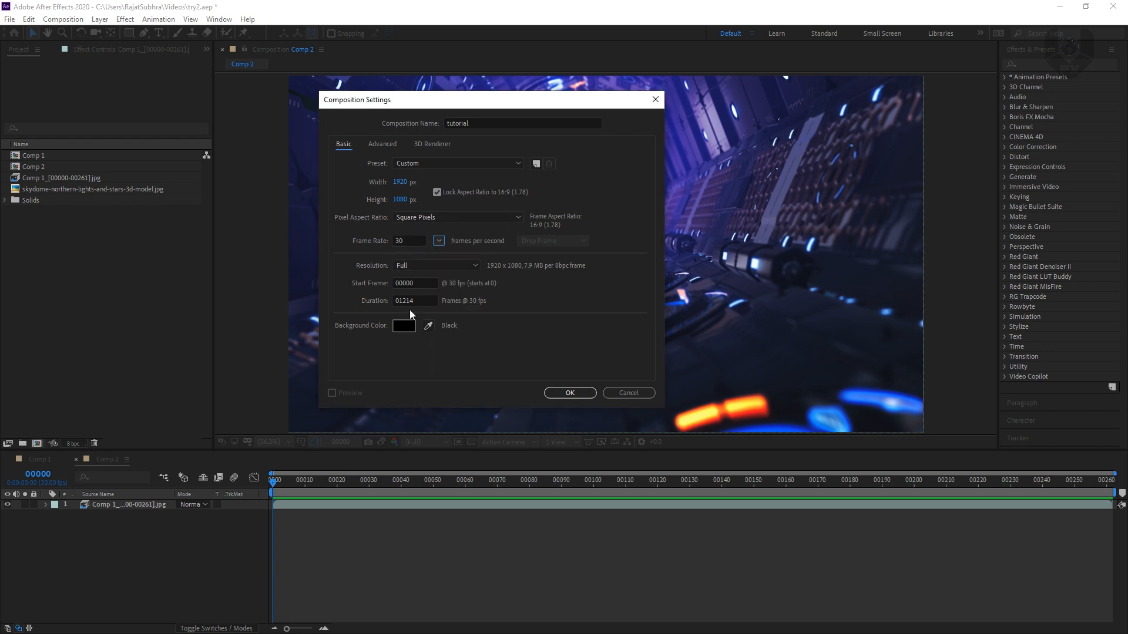
{"action": "left_click", "coordinate": [568, 396]}
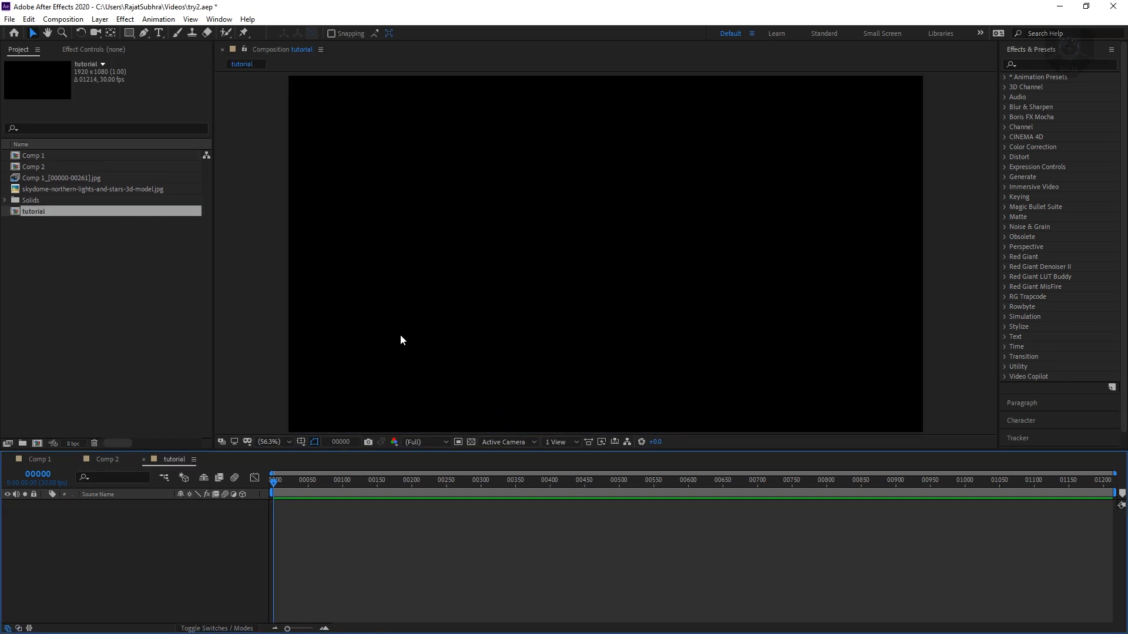
- Add a black 1920 x 1080 solid layer named e3d to the tutorial composition
{"action": "right_click", "coordinate": [109, 547]}
{"action": "mouse_move", "coordinate": [164, 416]}
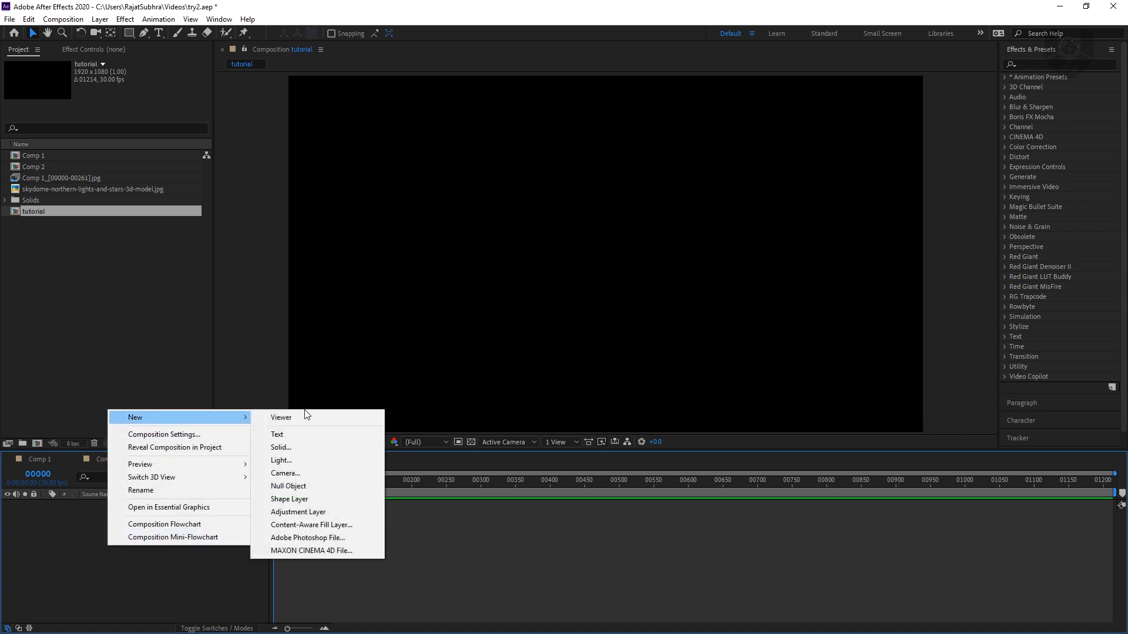
{"action": "left_click", "coordinate": [295, 448]}
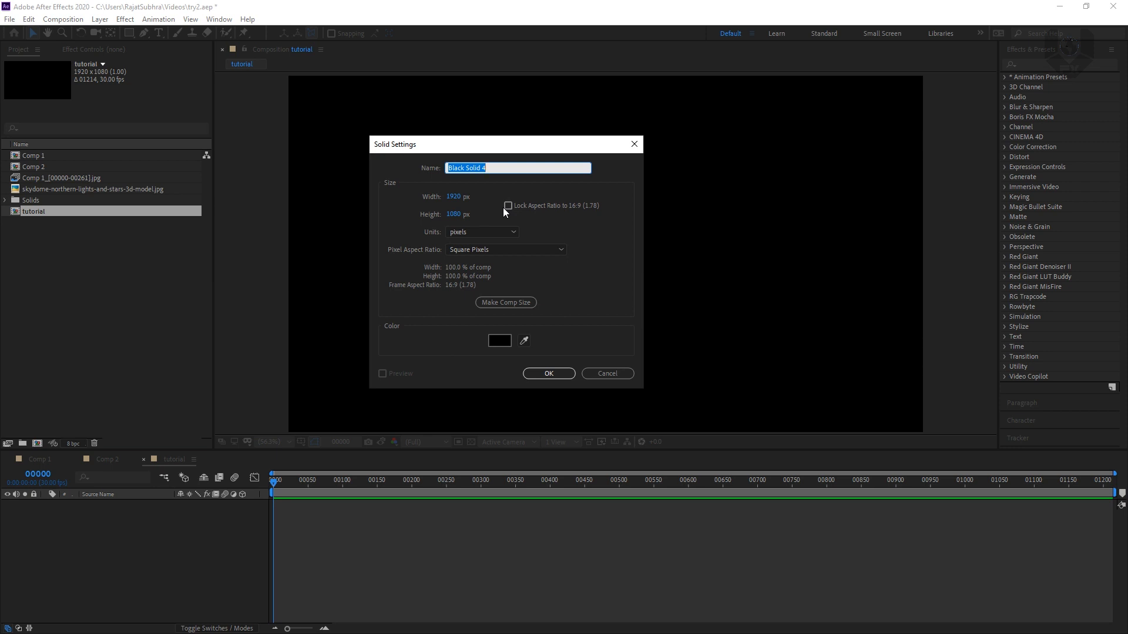
{"action": "type", "text": "e3d"}
{"action": "left_click", "coordinate": [553, 374]}
- Add a 35mm two-node camera named main cam with depth of field disabled
{"action": "right_click", "coordinate": [119, 555]}
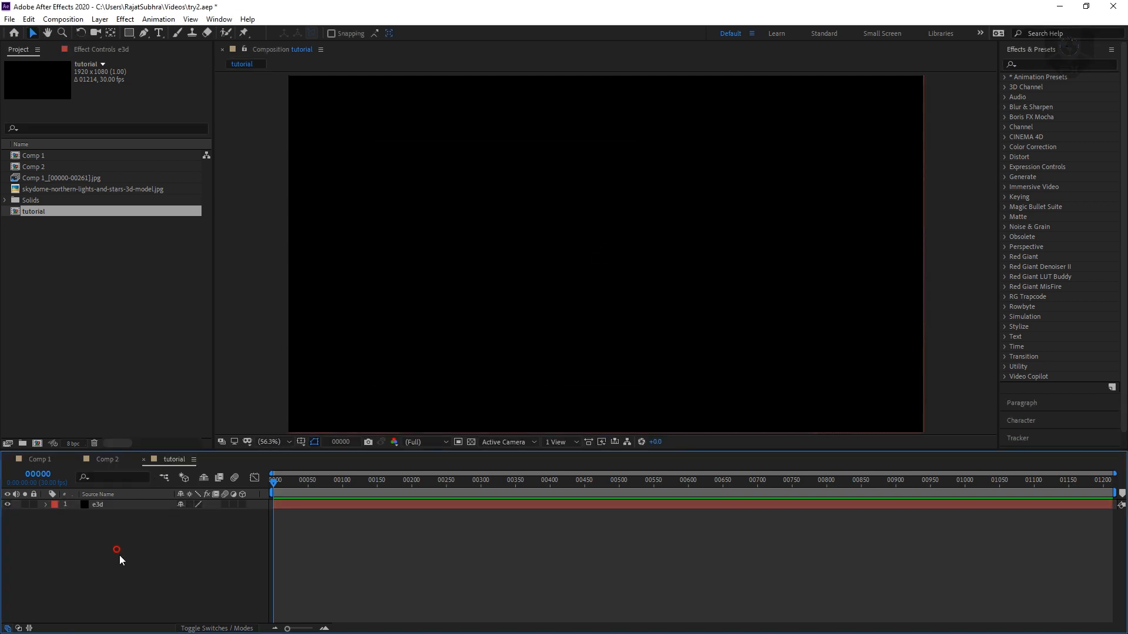
{"action": "mouse_move", "coordinate": [160, 424]}
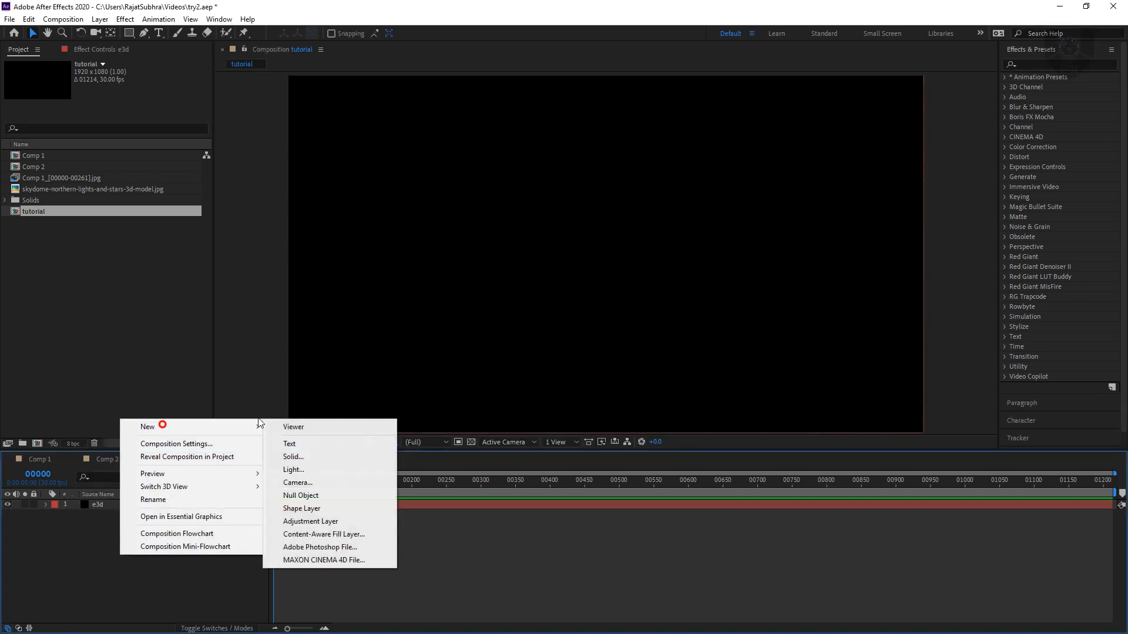
{"action": "left_click", "coordinate": [297, 482]}
{"action": "left_click", "coordinate": [506, 287]}
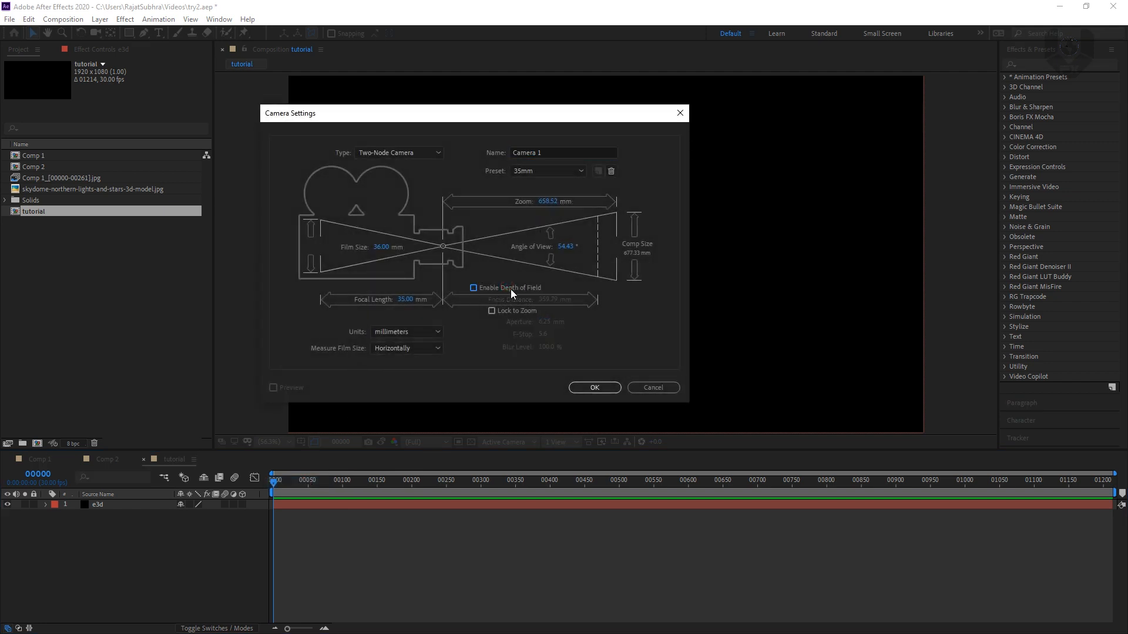
{"action": "left_click", "coordinate": [550, 152]}
{"action": "type", "text": "main"}
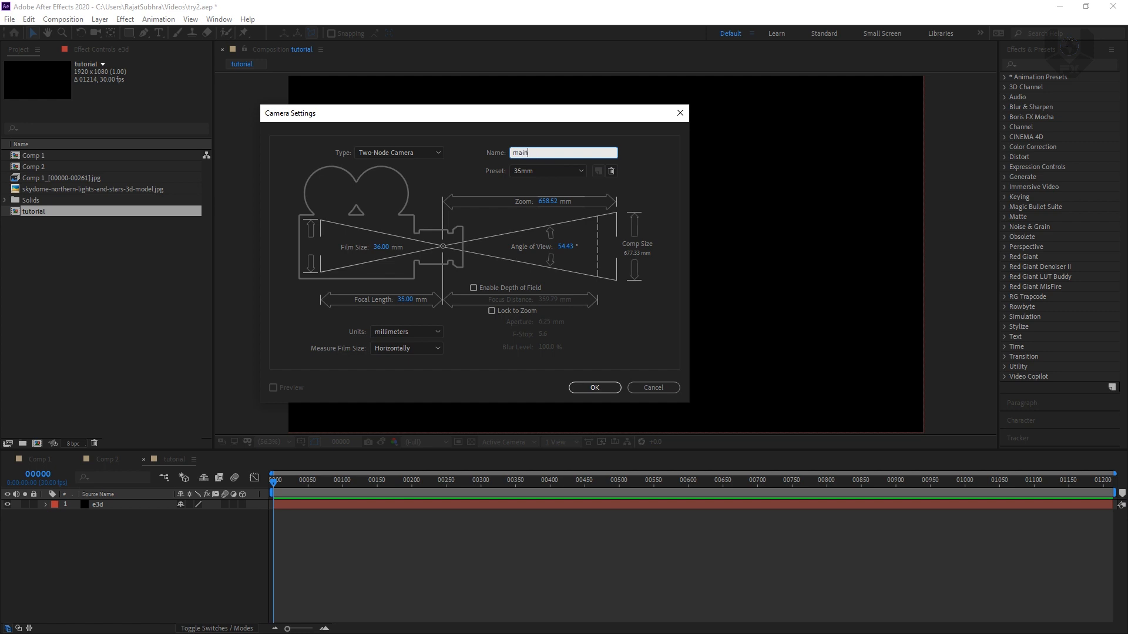
{"action": "type", "text": " cam"}
{"action": "left_click", "coordinate": [595, 388]}
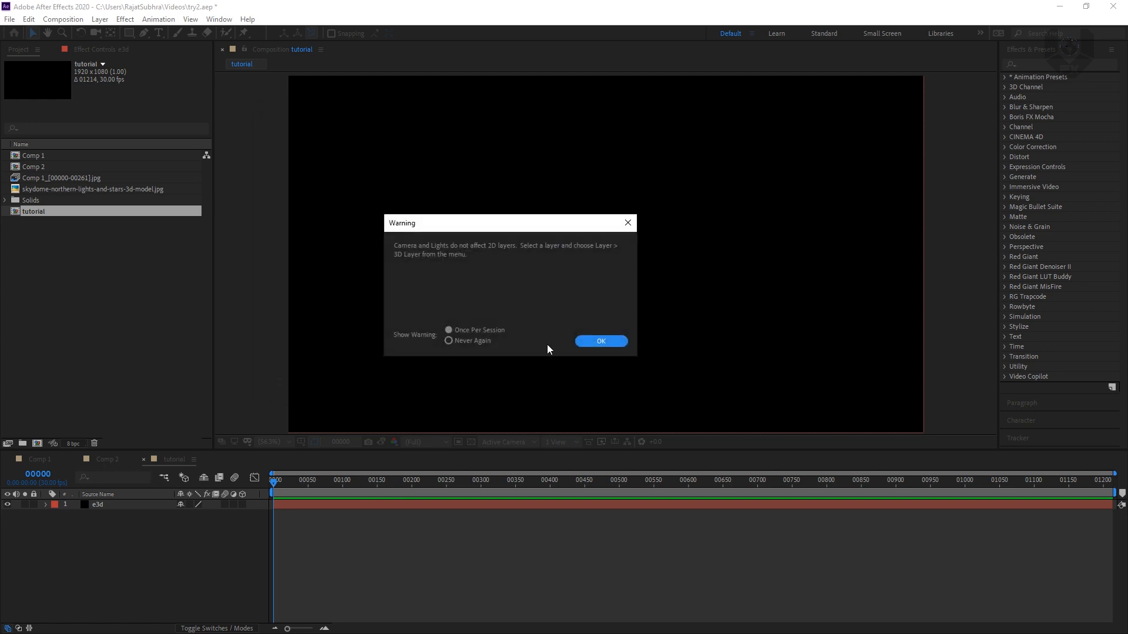
{"action": "left_click", "coordinate": [614, 342]}
- Show the effect controls of the e3d layer and move it above the main cam layer
{"action": "left_click", "coordinate": [102, 517]}
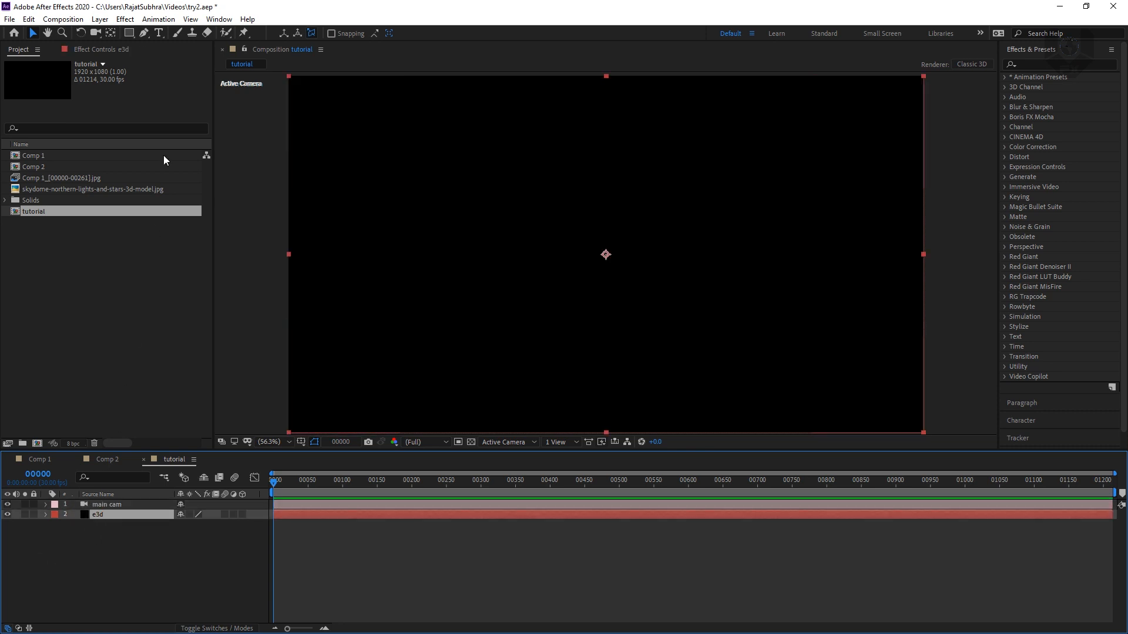
{"action": "left_click", "coordinate": [108, 48]}
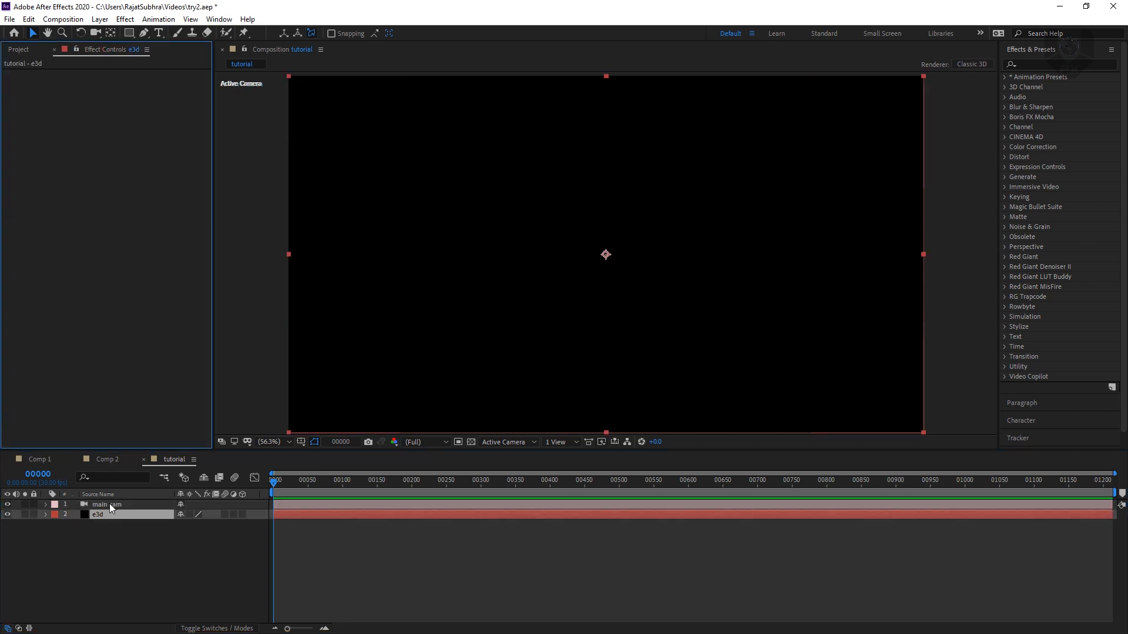
{"action": "left_click_drag", "start_coordinate": [110, 516], "coordinate": [111, 502]}
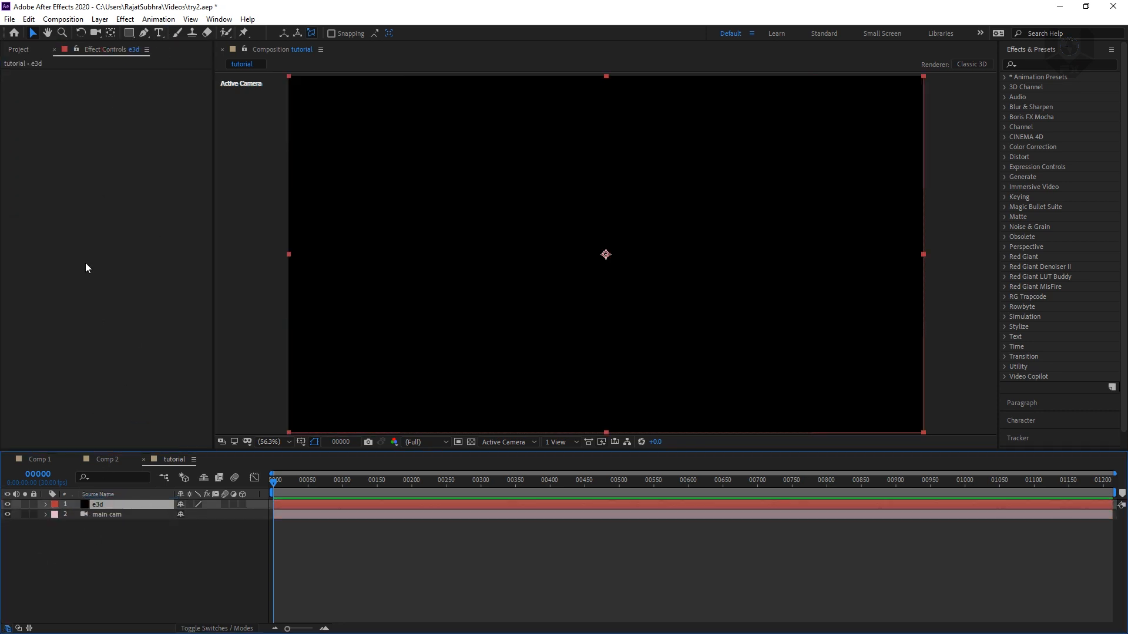
- Apply the Video Copilot Element effect to the e3d solid
{"action": "right_click", "coordinate": [97, 203]}
{"action": "left_click", "coordinate": [96, 206]}
{"action": "right_click", "coordinate": [91, 170]}
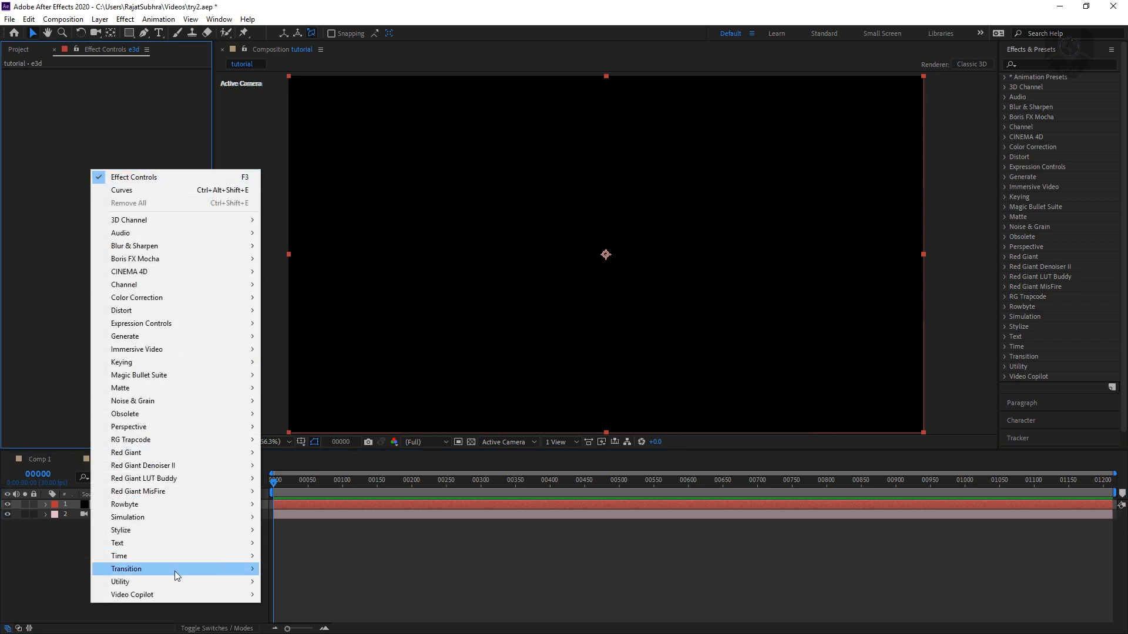
{"action": "mouse_move", "coordinate": [172, 596]}
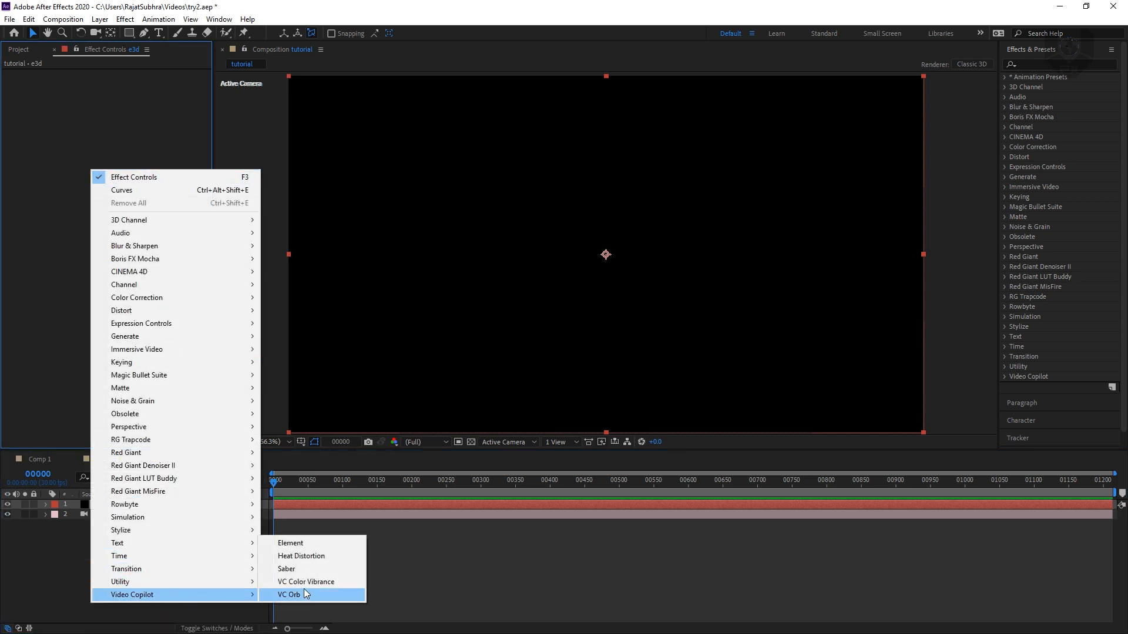
{"action": "left_click", "coordinate": [312, 544]}
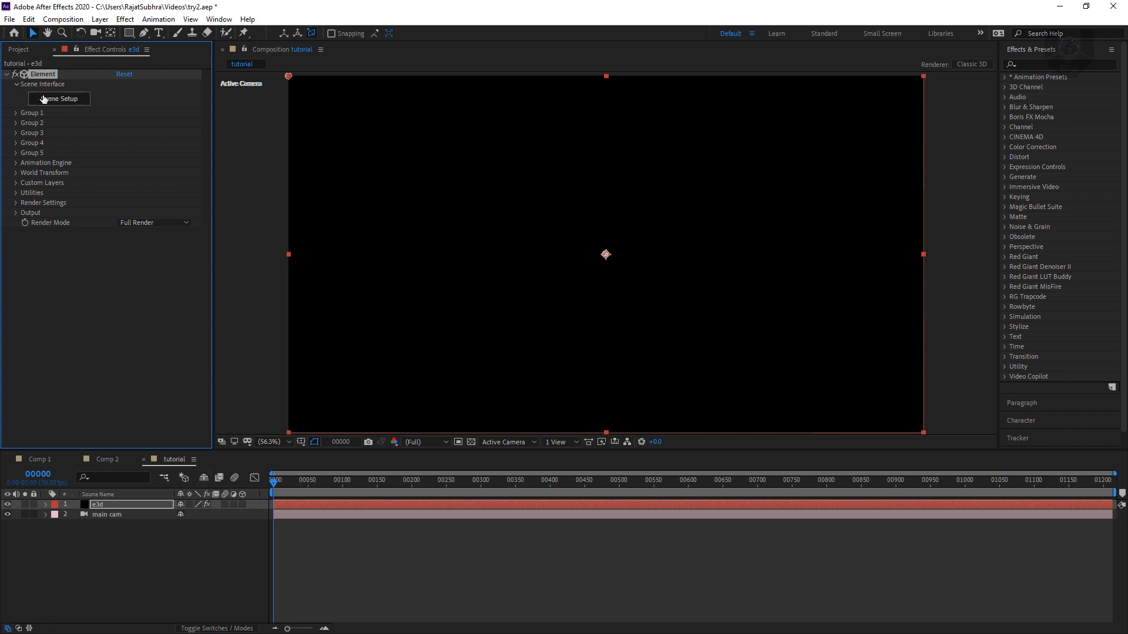
- Open Element's Scene Setup and add the Beam_01 model from the Beams folder of Motion_Design_2
{"action": "left_click", "coordinate": [65, 103]}
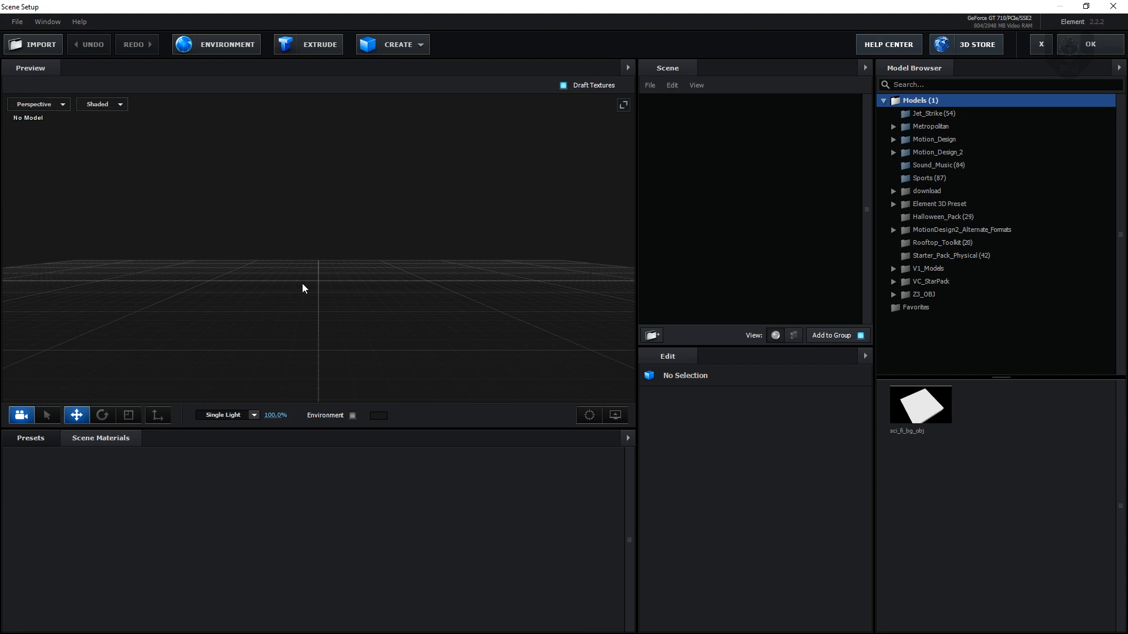
{"action": "left_click_drag", "start_coordinate": [303, 286], "coordinate": [157, 270]}
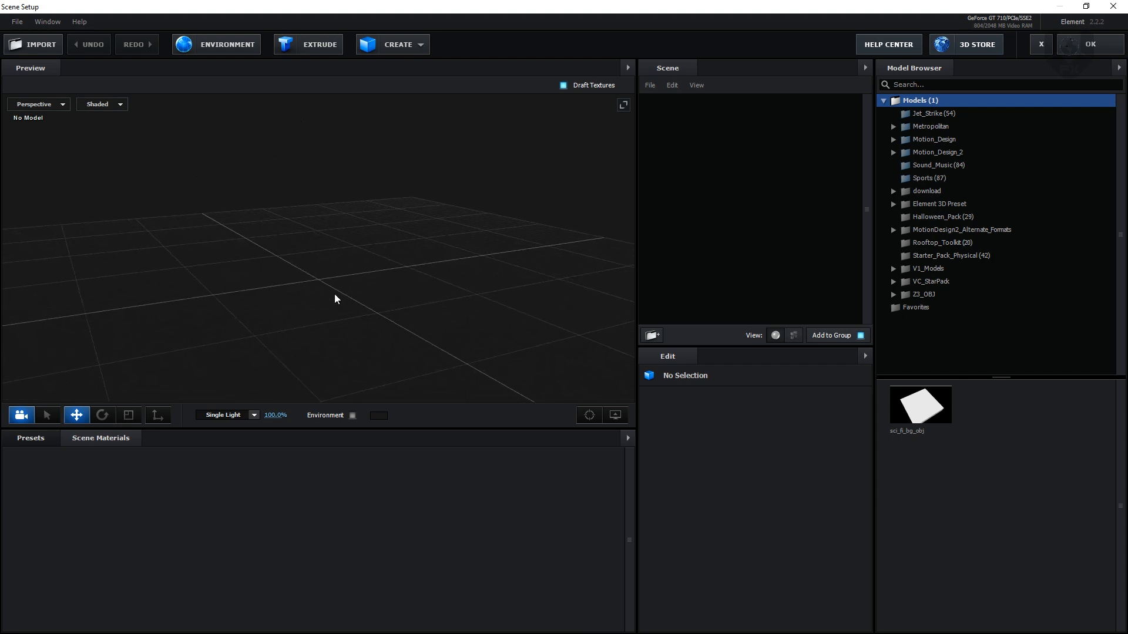
{"action": "left_click_drag", "start_coordinate": [282, 280], "coordinate": [286, 241]}
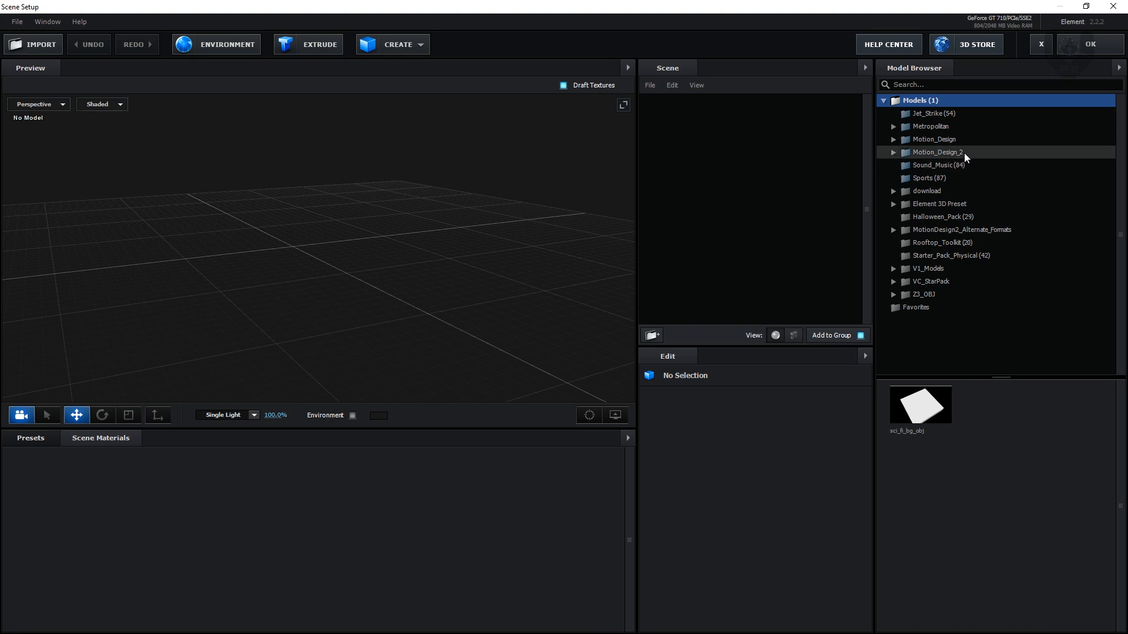
{"action": "left_click", "coordinate": [893, 153]}
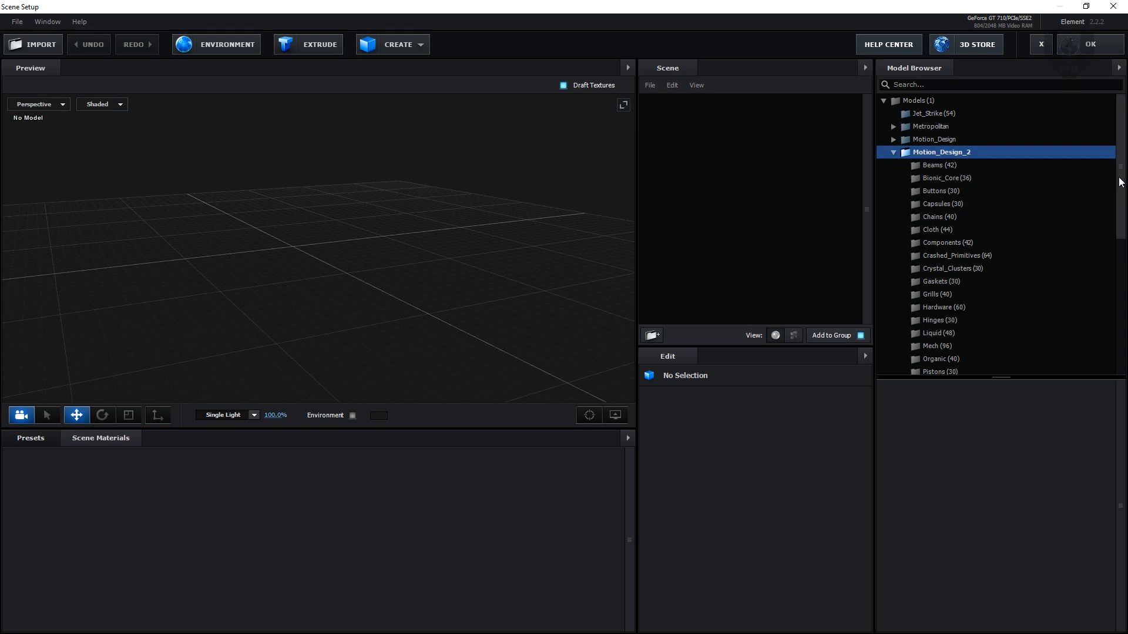
{"action": "mouse_move", "coordinate": [1121, 182]}
{"action": "left_mouse_down"}
{"action": "mouse_move", "coordinate": [1116, 229]}
{"action": "mouse_move", "coordinate": [1116, 196]}
{"action": "left_mouse_up"}
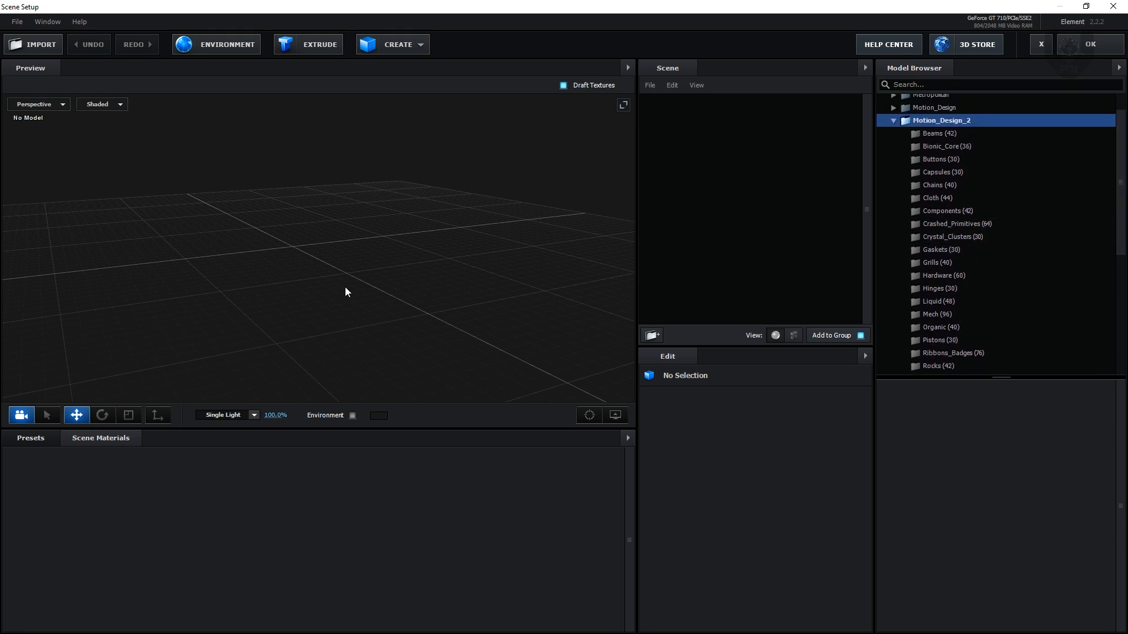
{"action": "mouse_move", "coordinate": [346, 288]}
{"action": "left_mouse_down"}
{"action": "mouse_move", "coordinate": [346, 233]}
{"action": "mouse_move", "coordinate": [309, 249]}
{"action": "mouse_move", "coordinate": [322, 260]}
{"action": "mouse_move", "coordinate": [329, 238]}
{"action": "mouse_move", "coordinate": [351, 296]}
{"action": "mouse_move", "coordinate": [306, 296]}
{"action": "mouse_move", "coordinate": [340, 301]}
{"action": "left_mouse_up"}
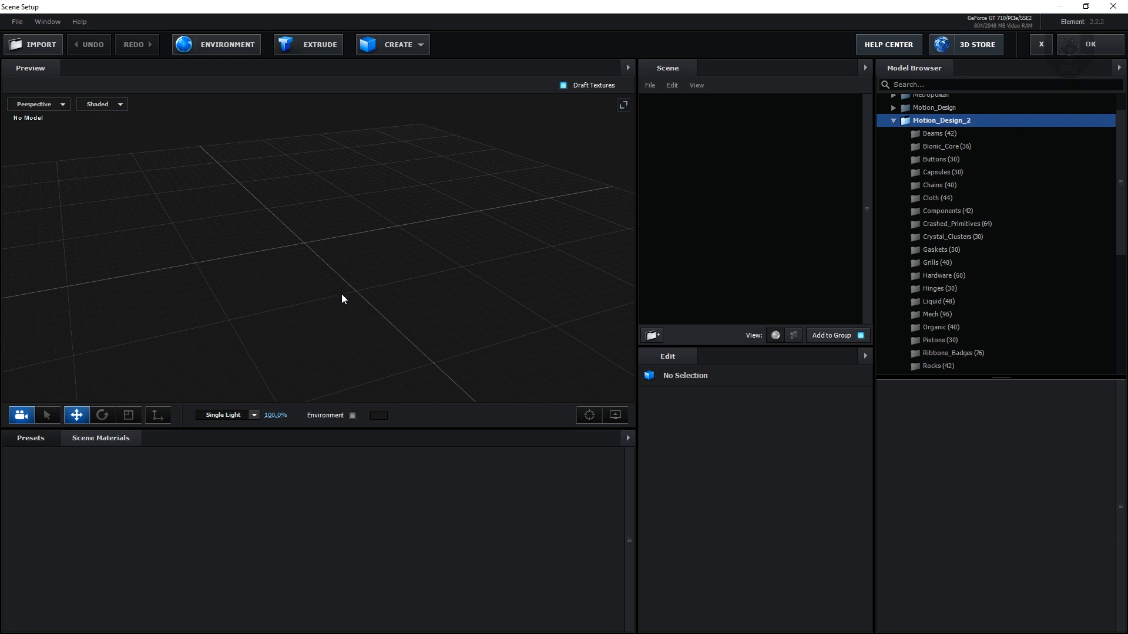
{"action": "left_click_drag", "start_coordinate": [346, 315], "coordinate": [343, 308]}
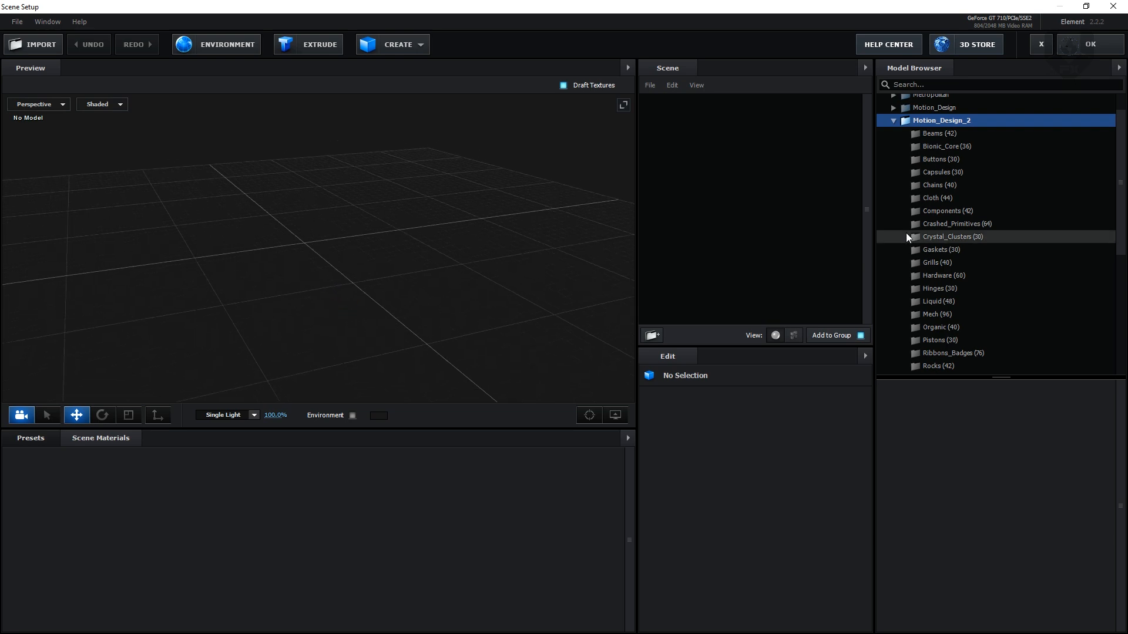
{"action": "left_click", "coordinate": [940, 135]}
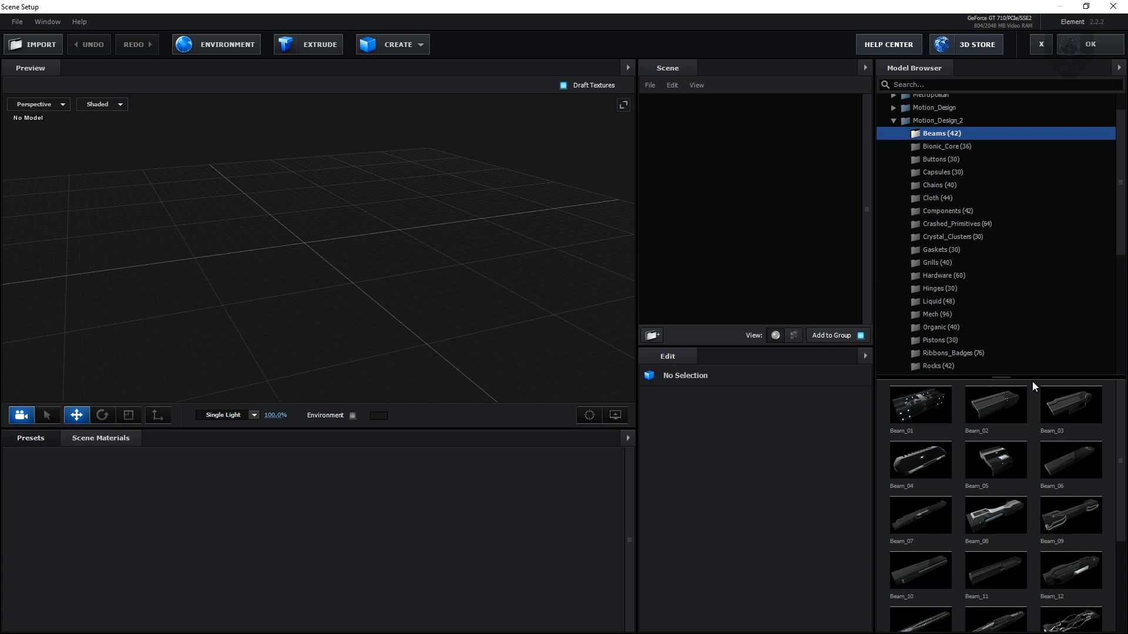
{"action": "left_click", "coordinate": [937, 407]}
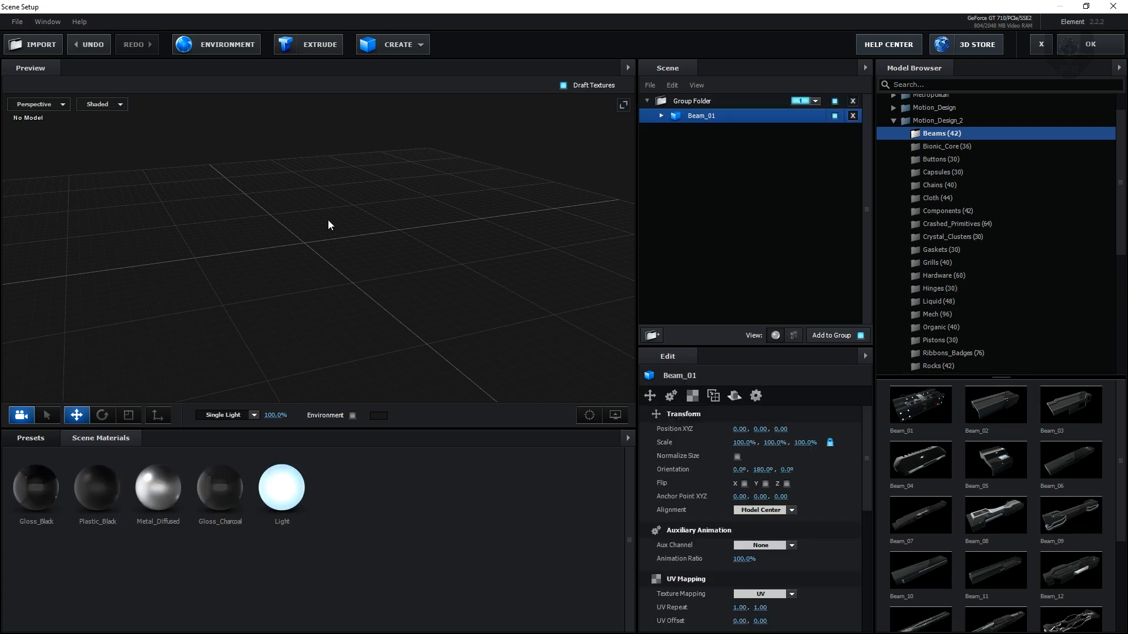
- Flatten the Beam_01 model by scaling it to about 48.1% along the Y axis only
{"action": "left_click_drag", "start_coordinate": [281, 318], "coordinate": [309, 245]}
{"action": "left_click_drag", "start_coordinate": [260, 301], "coordinate": [255, 244]}
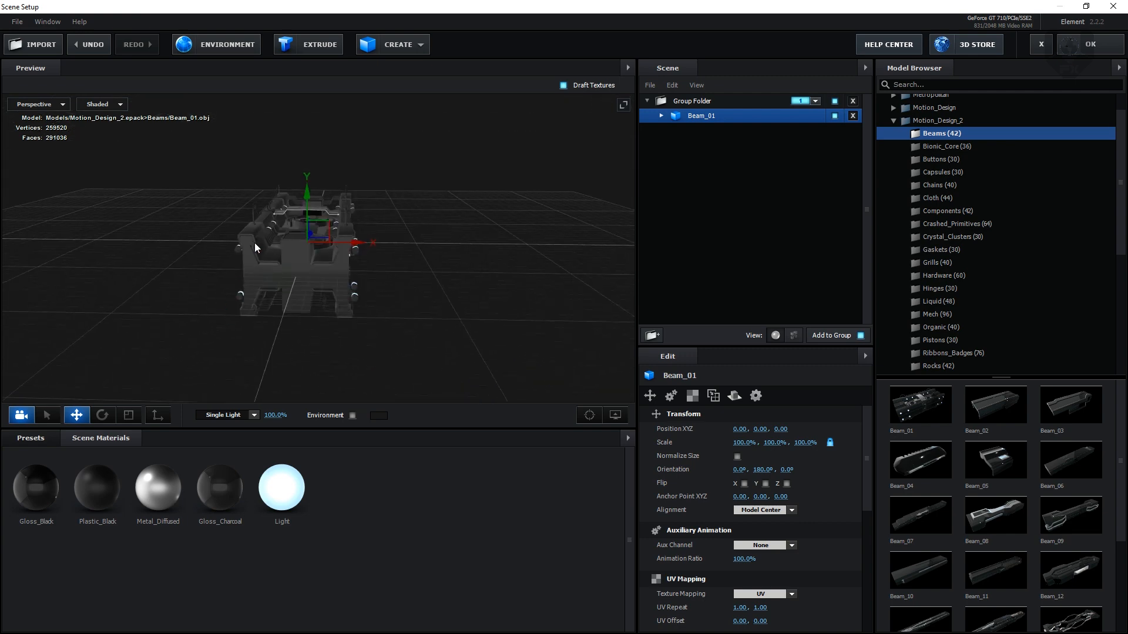
{"action": "left_click", "coordinate": [128, 413]}
{"action": "left_click_drag", "start_coordinate": [164, 401], "coordinate": [281, 258]}
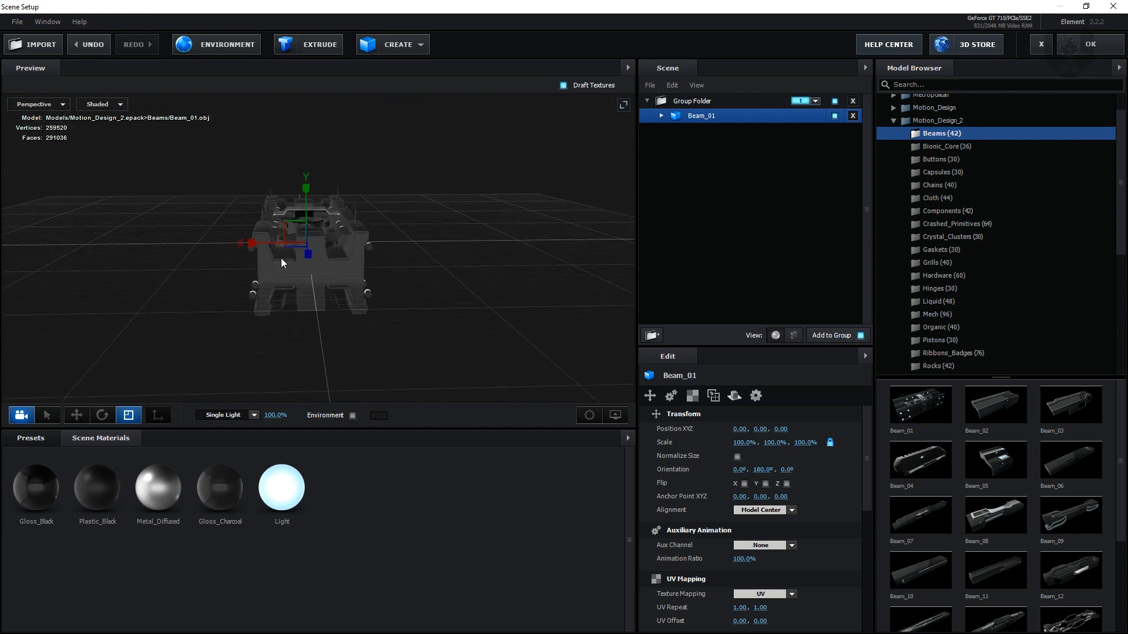
{"action": "left_click_drag", "start_coordinate": [307, 188], "coordinate": [309, 211]}
- Duplicate the flattened Beam_01 and move the copy along X to about -0.89, beside the original
{"action": "left_click_drag", "start_coordinate": [411, 238], "coordinate": [359, 238]}
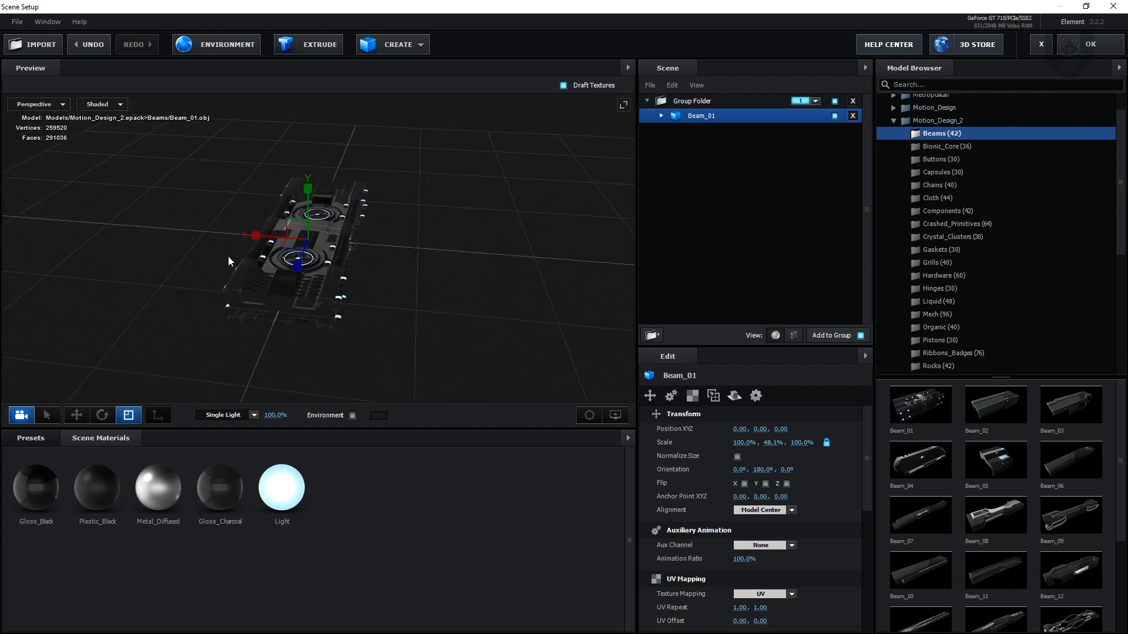
{"action": "left_click_drag", "start_coordinate": [259, 272], "coordinate": [229, 238]}
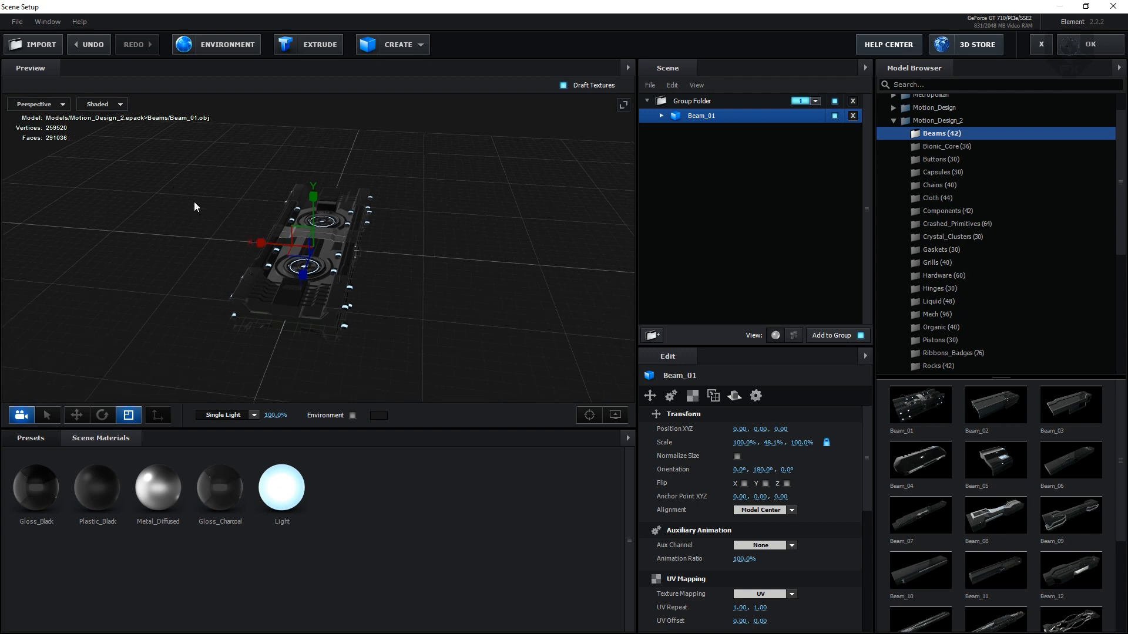
{"action": "left_click", "coordinate": [76, 415]}
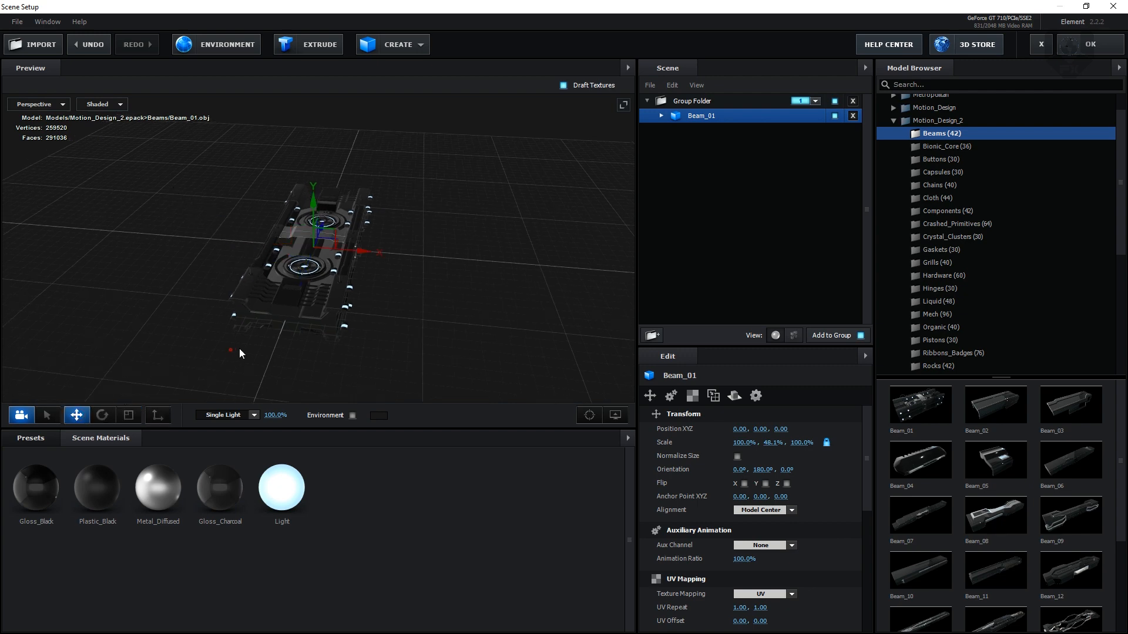
{"action": "left_click_drag", "start_coordinate": [238, 348], "coordinate": [335, 286]}
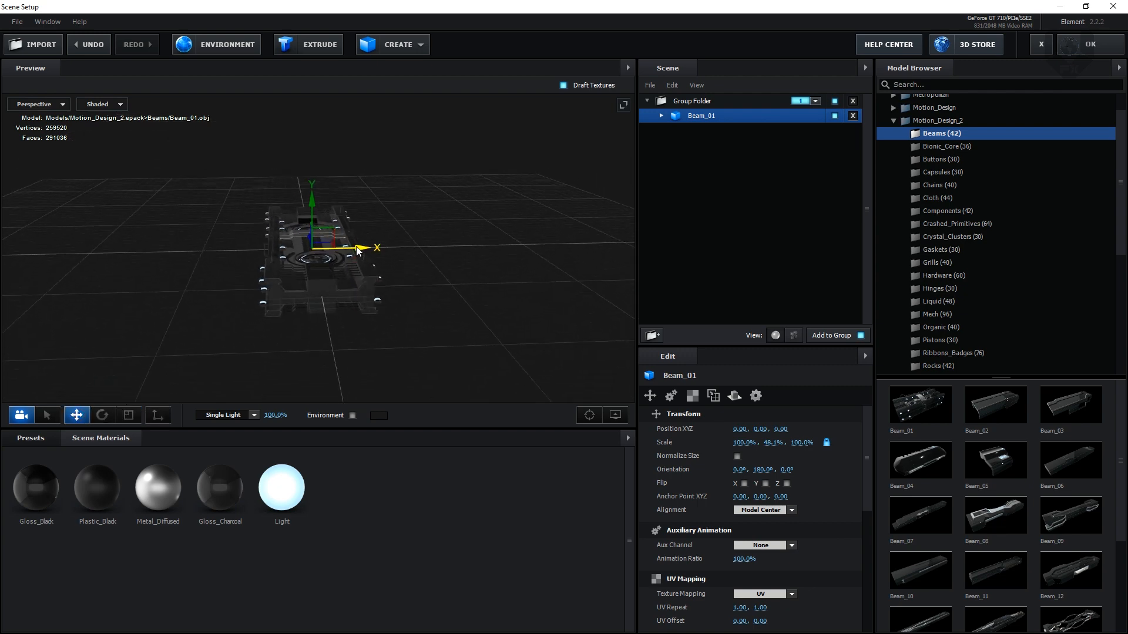
{"action": "key", "text": "ctrl+d"}
{"action": "left_click_drag", "start_coordinate": [359, 248], "coordinate": [263, 263]}
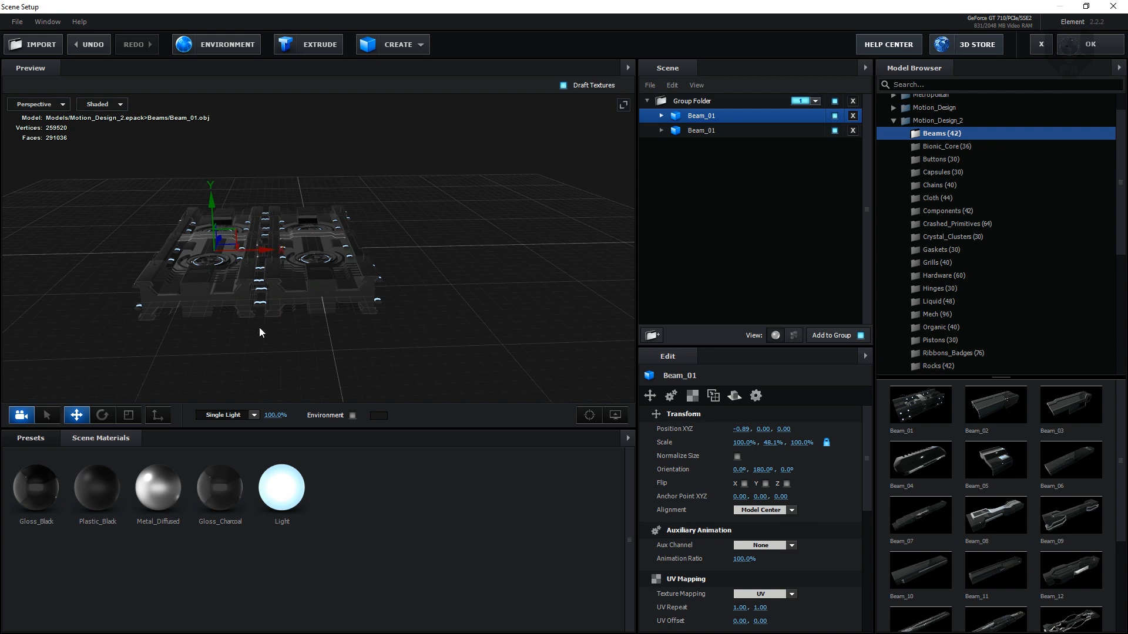
- Shift the duplicated Beam_01 to about X -0.83 and tilt it to an orientation of 180°, 360°, 225°
{"action": "left_click_drag", "start_coordinate": [263, 302], "coordinate": [276, 241]}
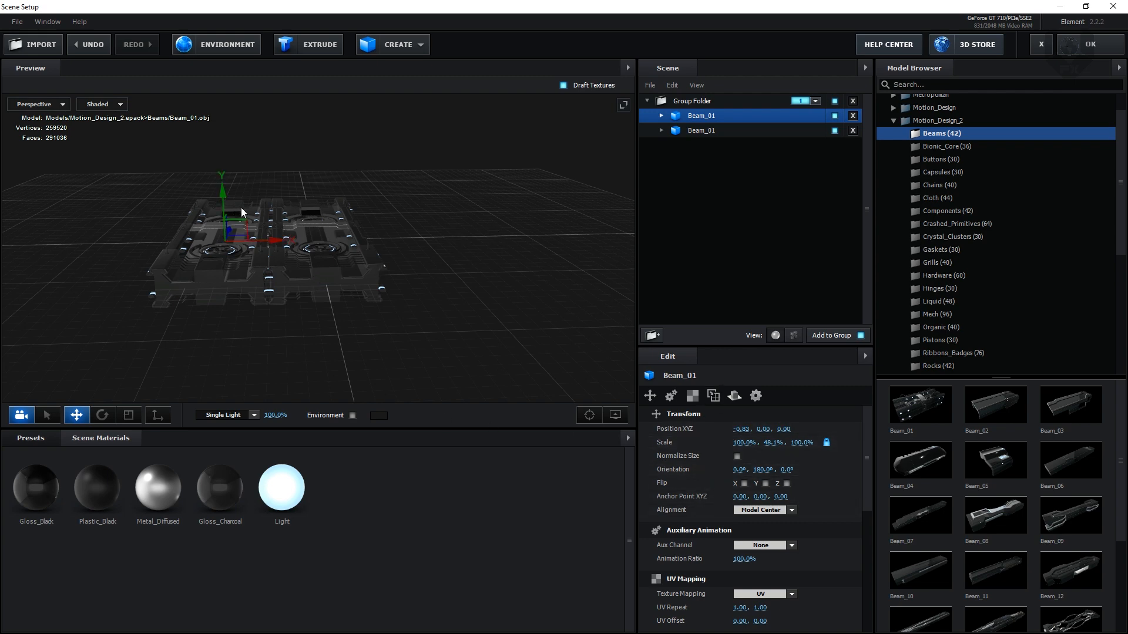
{"action": "left_click", "coordinate": [103, 418]}
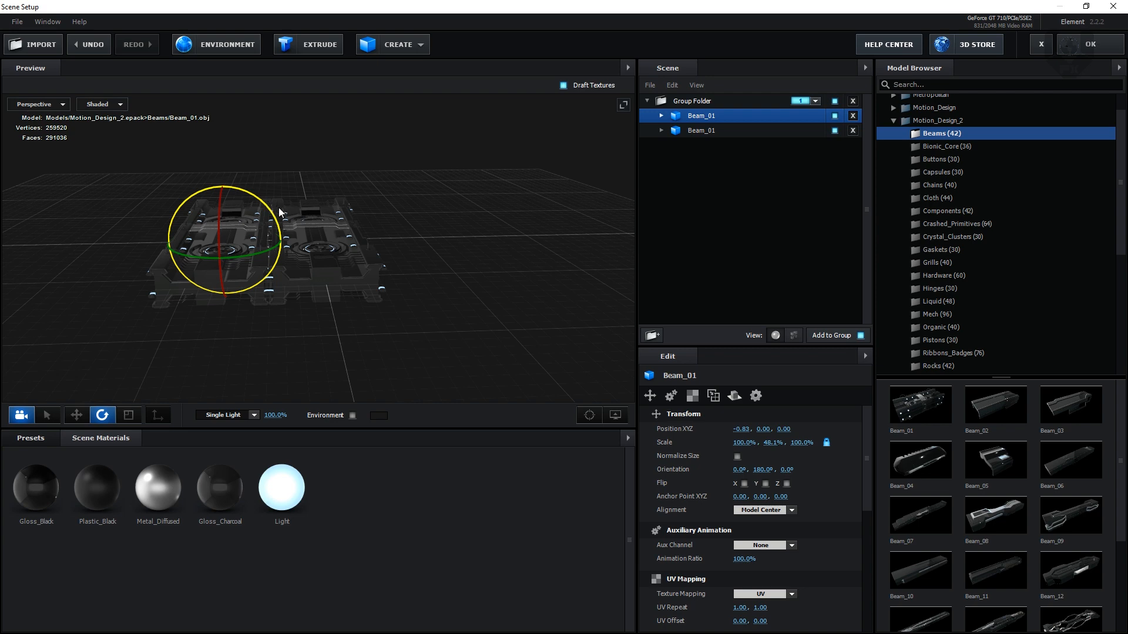
{"action": "left_click_drag", "start_coordinate": [279, 209], "coordinate": [308, 225]}
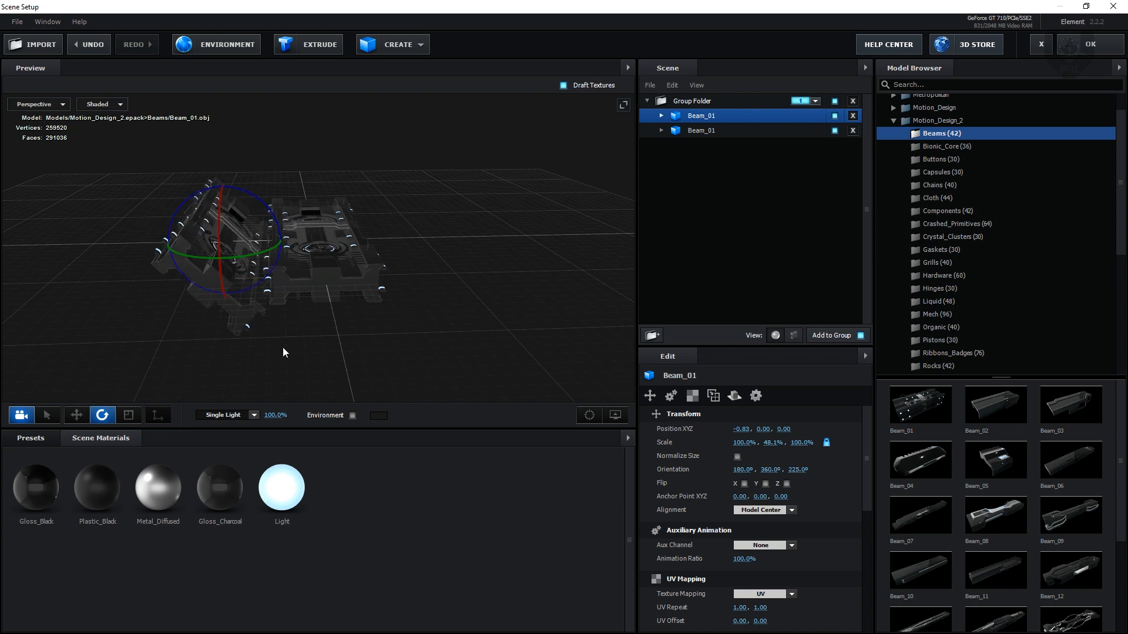
- Raise the tilted Beam_01 to about Y 0.33 and align it in the front view at about X -0.80, against the flat beam's edge
{"action": "left_click_drag", "start_coordinate": [284, 352], "coordinate": [257, 327]}
{"action": "key", "text": "w"}
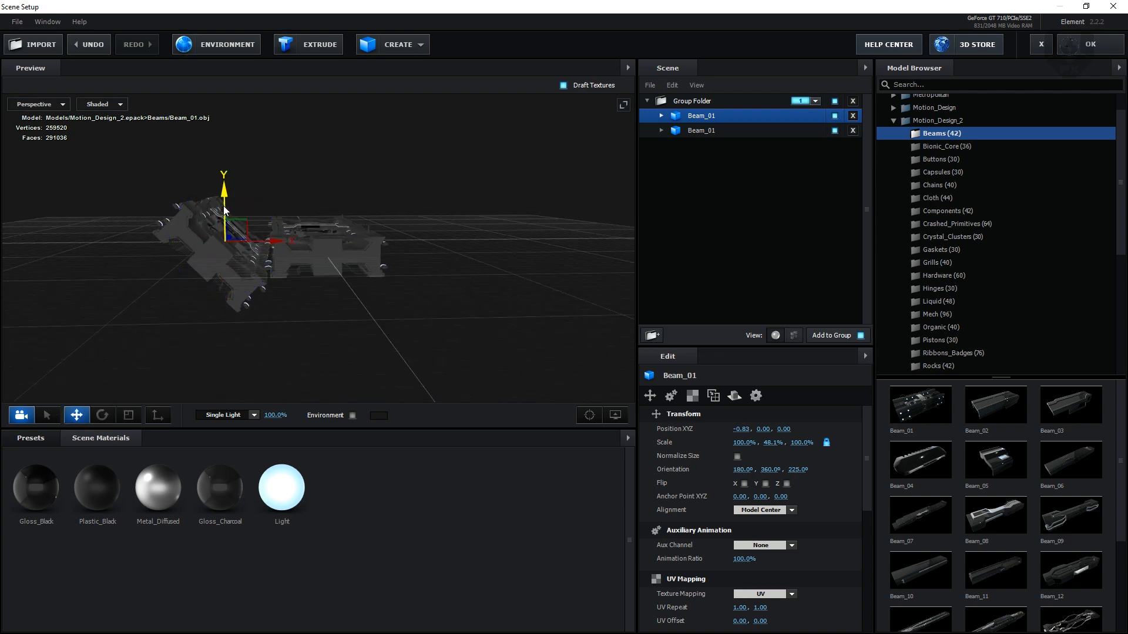
{"action": "left_click_drag", "start_coordinate": [224, 210], "coordinate": [230, 168]}
{"action": "left_click_drag", "start_coordinate": [266, 203], "coordinate": [273, 205]}
{"action": "left_click_drag", "start_coordinate": [359, 171], "coordinate": [166, 159]}
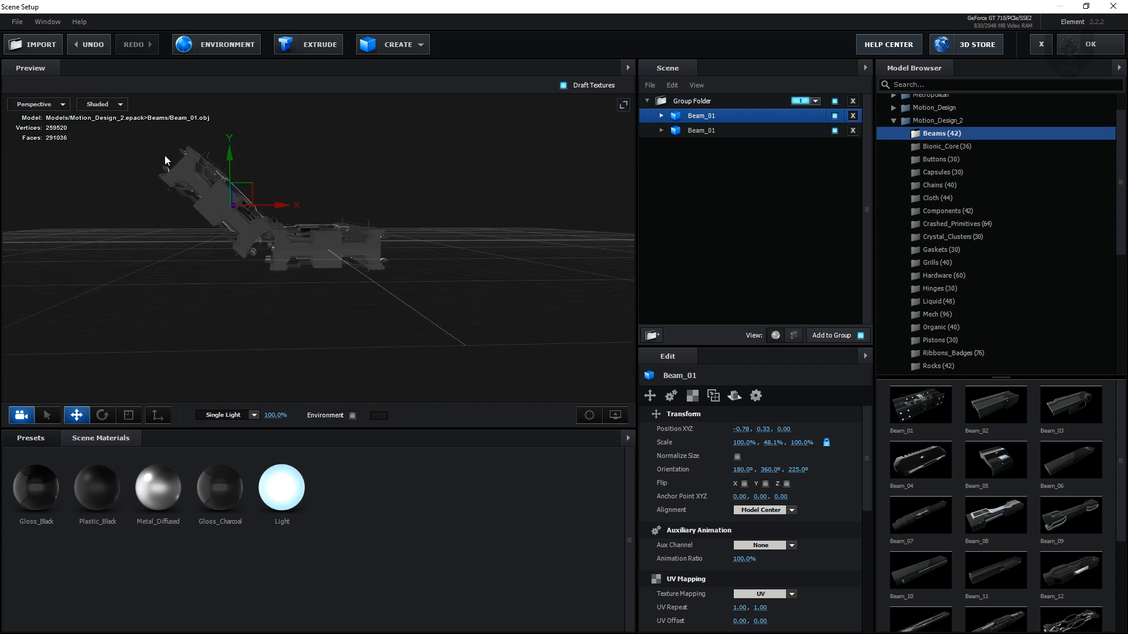
{"action": "left_click", "coordinate": [37, 104]}
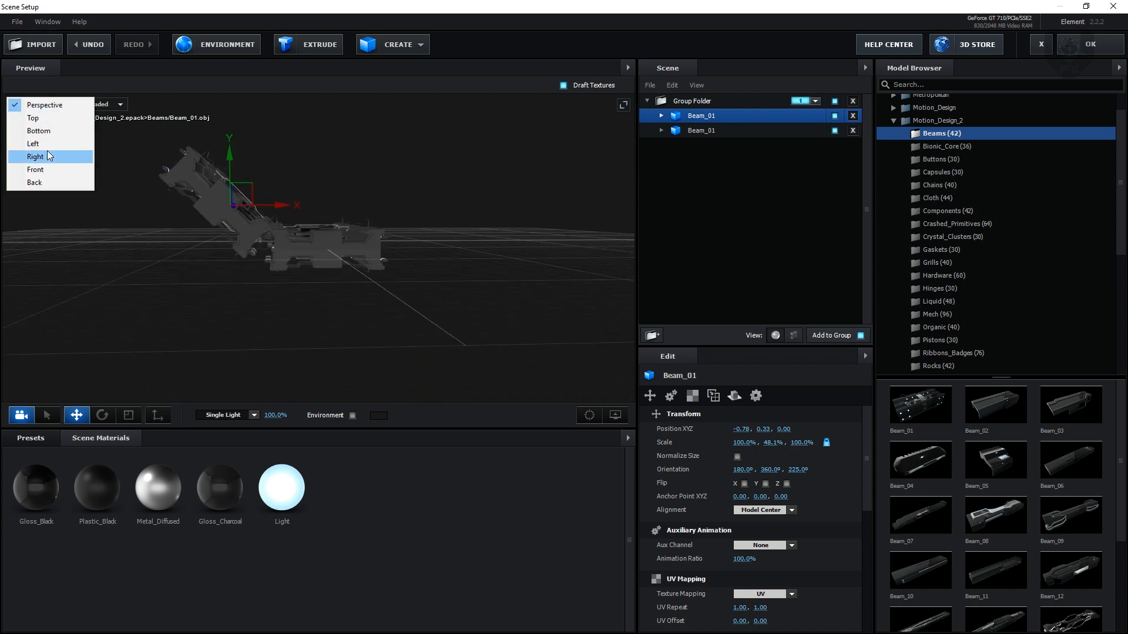
{"action": "left_click", "coordinate": [47, 170]}
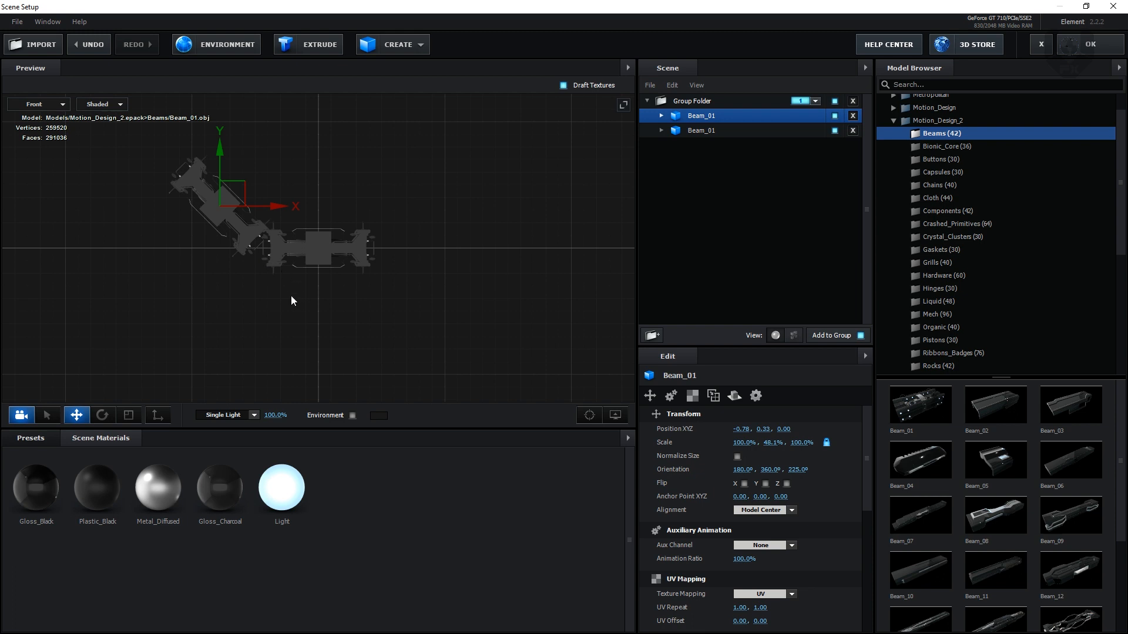
{"action": "left_click_drag", "start_coordinate": [268, 206], "coordinate": [269, 204]}
{"action": "left_click", "coordinate": [38, 104]}
{"action": "left_click", "coordinate": [35, 94]}
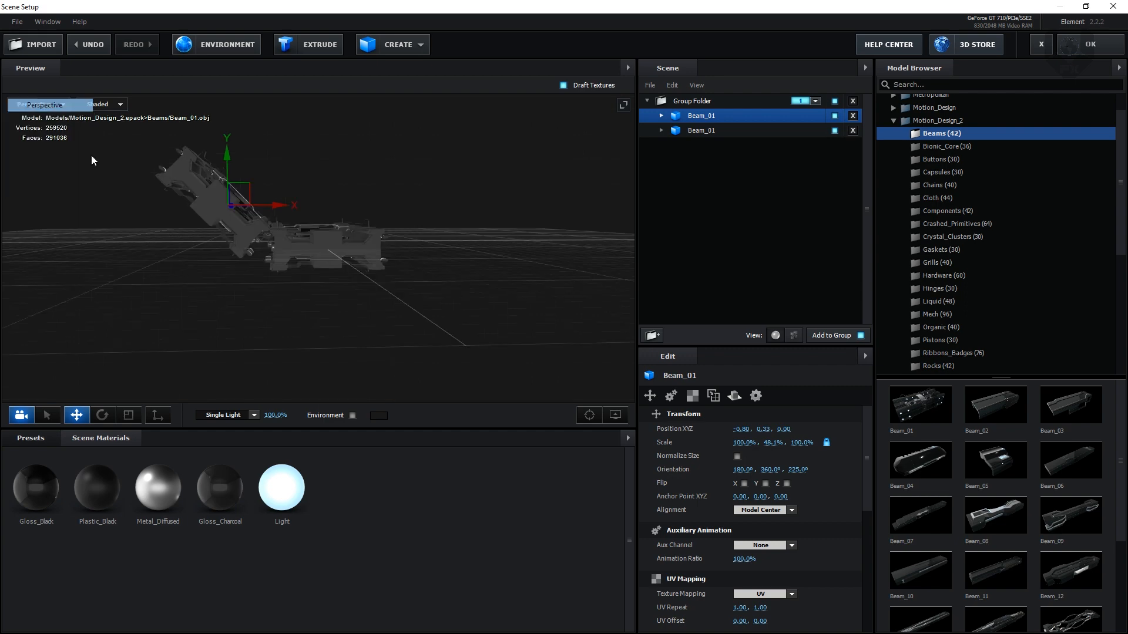
- Add the Component_19 model from the Components folder of Motion_Design_2 and raise it to about Y 0.69
{"action": "scroll", "coordinate": [159, 300], "scroll_direction": "up", "scroll_amount": 5}
{"action": "left_click_drag", "start_coordinate": [140, 318], "coordinate": [139, 266]}
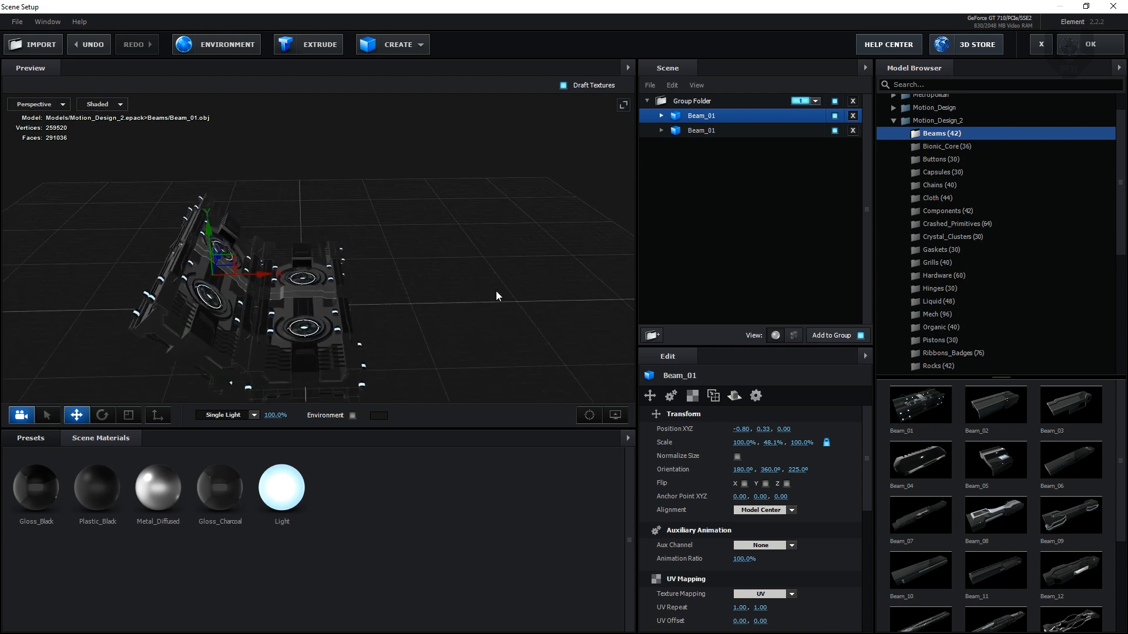
{"action": "scroll", "coordinate": [1108, 497], "scroll_direction": "down", "scroll_amount": 2}
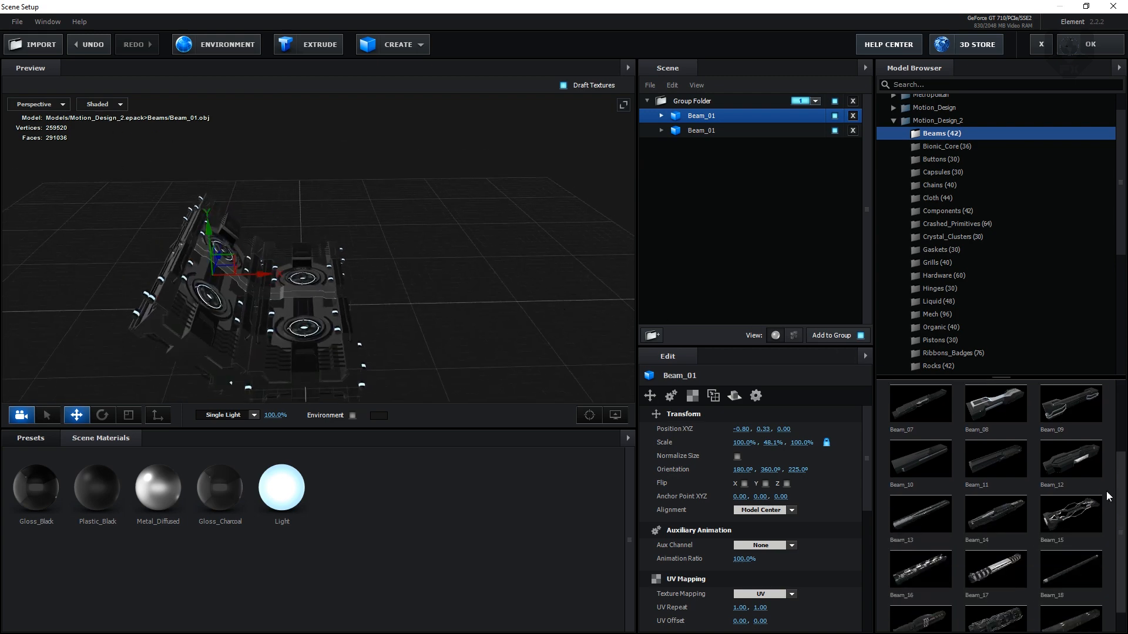
{"action": "scroll", "coordinate": [1106, 499], "scroll_direction": "down", "scroll_amount": 1}
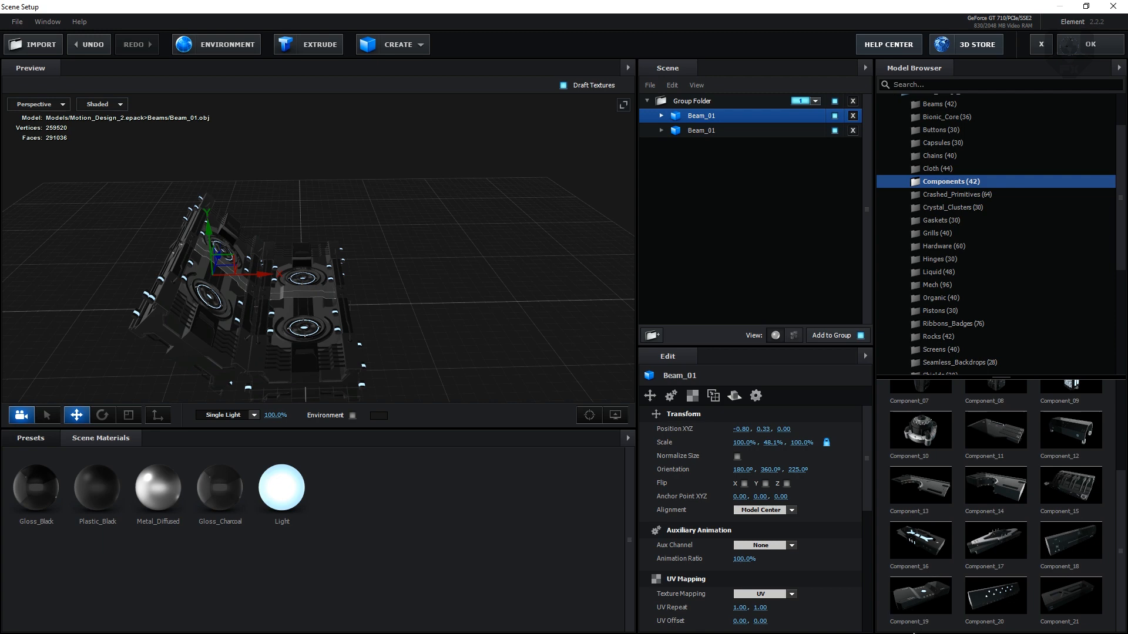
{"action": "double_click", "coordinate": [920, 602]}
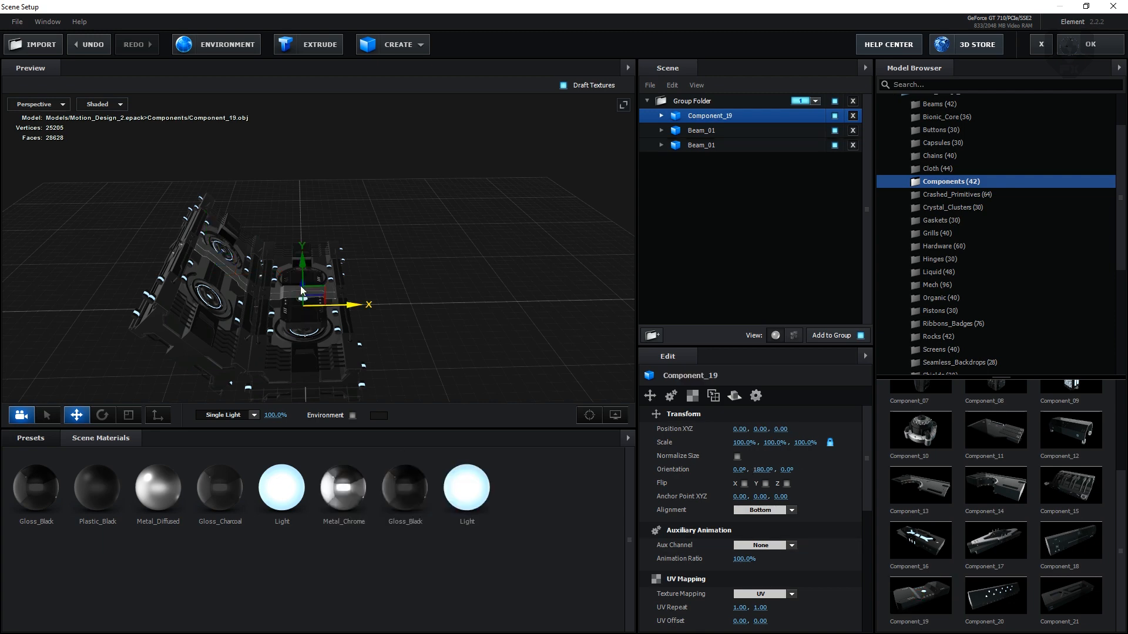
{"action": "left_click_drag", "start_coordinate": [304, 255], "coordinate": [306, 186]}
- In the top view, move Component_19 along X to about 0.85, clear of the beams
{"action": "left_click_drag", "start_coordinate": [398, 286], "coordinate": [304, 313]}
{"action": "left_click", "coordinate": [41, 103]}
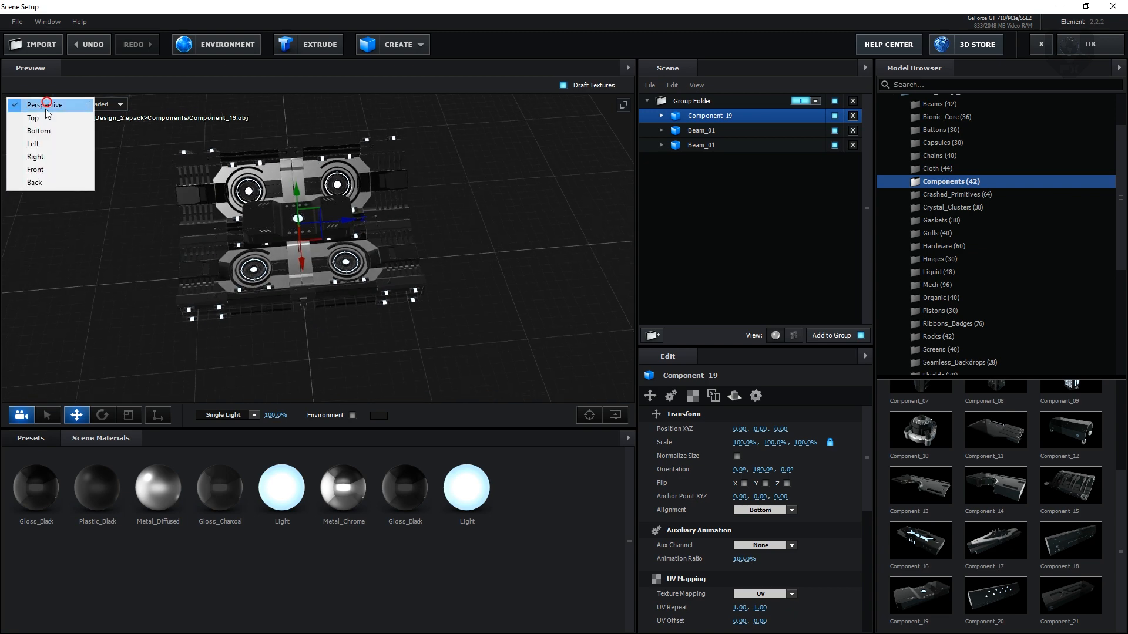
{"action": "left_click", "coordinate": [32, 117]}
{"action": "left_click_drag", "start_coordinate": [347, 260], "coordinate": [442, 202]}
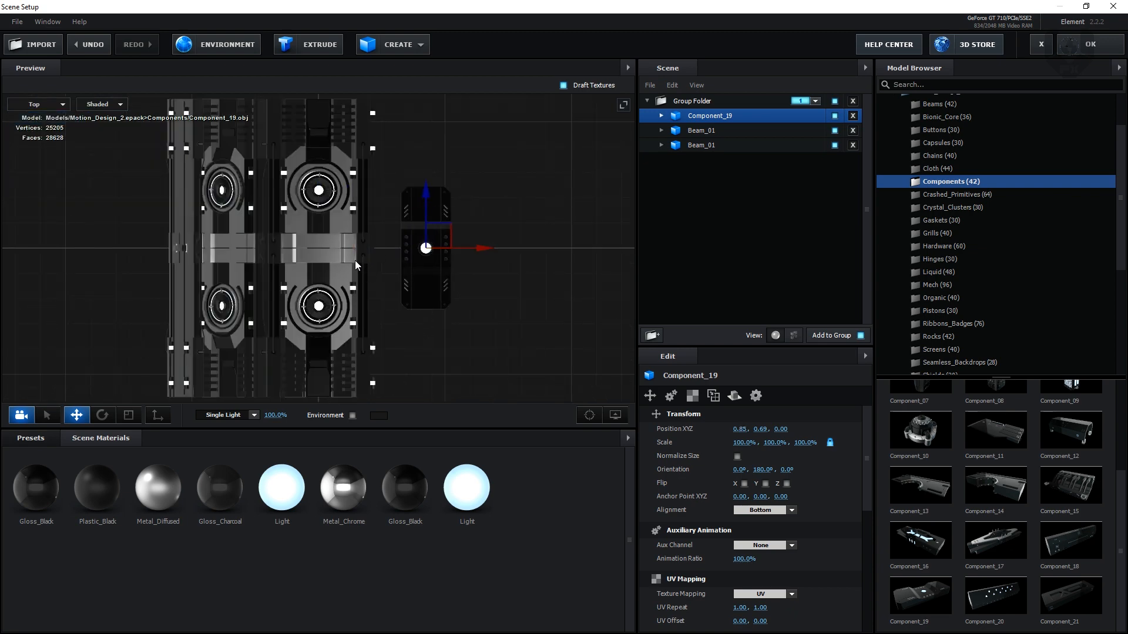
{"action": "key", "text": "w"}
{"action": "key", "text": "w"}
- Scale Component_19 uniformly to about 241.2%, comparing its length with the beams in the left view
{"action": "left_click_drag", "start_coordinate": [398, 280], "coordinate": [346, 217]}
{"action": "key", "text": "f"}
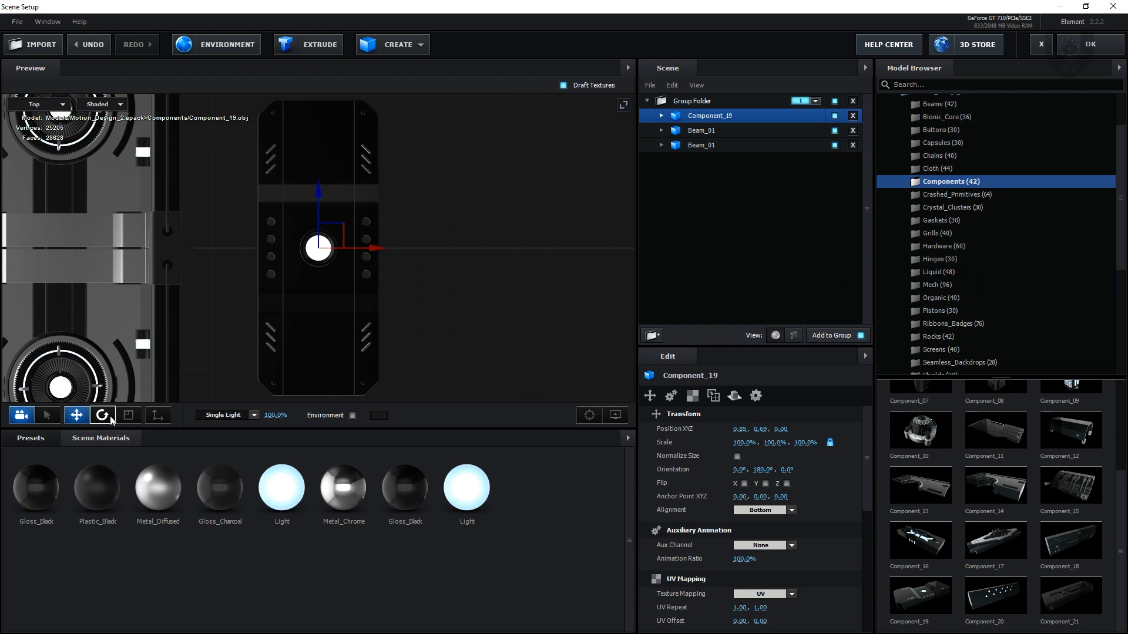
{"action": "left_click", "coordinate": [130, 416]}
{"action": "left_click_drag", "start_coordinate": [318, 249], "coordinate": [427, 129]}
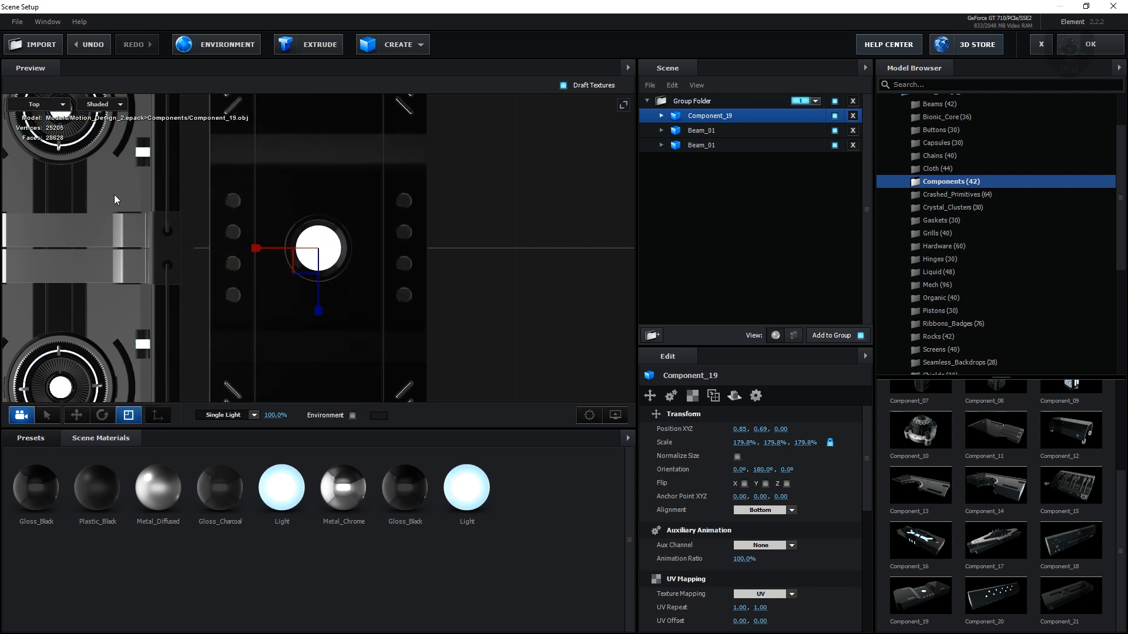
{"action": "left_click", "coordinate": [53, 106]}
{"action": "left_click", "coordinate": [61, 106]}
{"action": "left_click_drag", "start_coordinate": [310, 355], "coordinate": [309, 304]}
{"action": "left_click", "coordinate": [52, 104]}
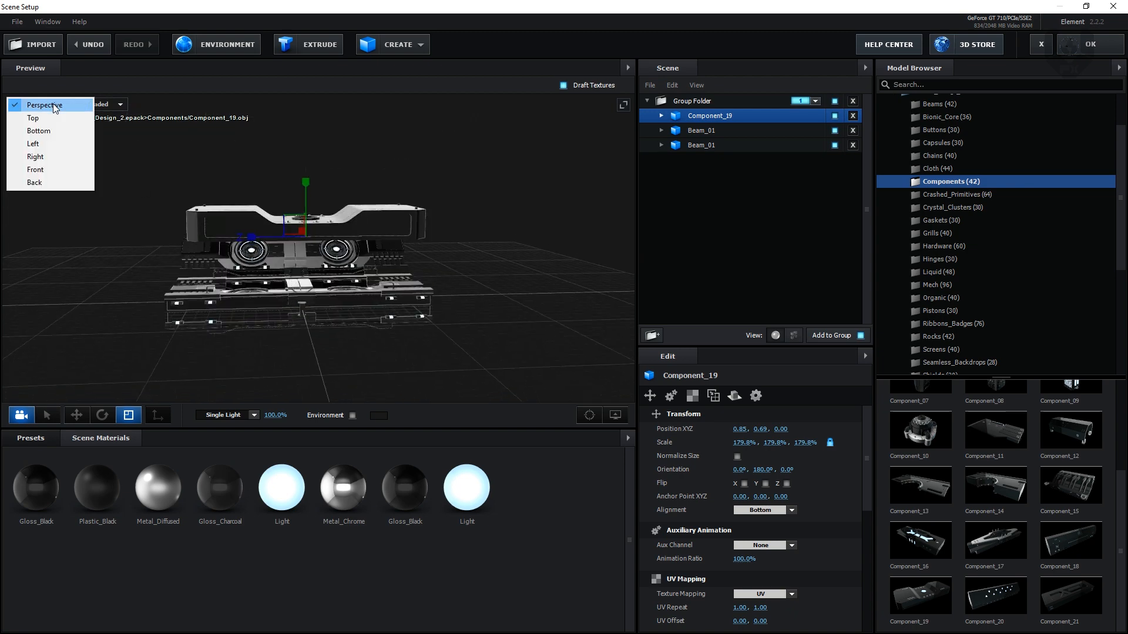
{"action": "left_click", "coordinate": [55, 144]}
{"action": "left_click_drag", "start_coordinate": [292, 209], "coordinate": [291, 269]}
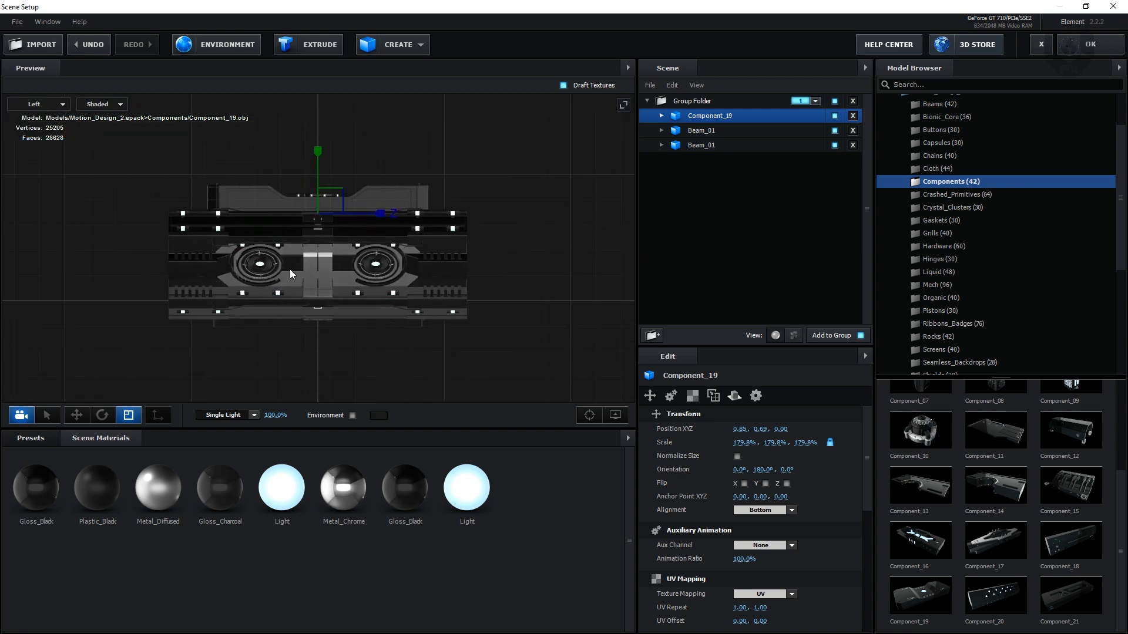
{"action": "left_click_drag", "start_coordinate": [323, 223], "coordinate": [350, 197]}
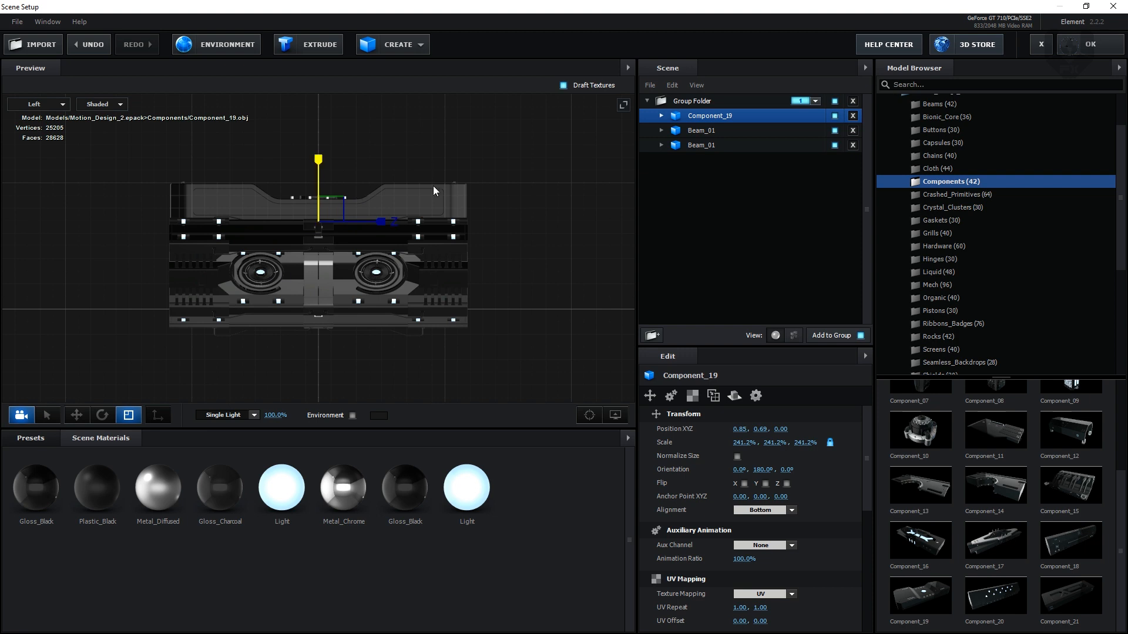
- Stand Component_19 upright by rotating it to an orientation of 180°, 0°, 270°
{"action": "left_click", "coordinate": [55, 104]}
{"action": "left_click", "coordinate": [57, 106]}
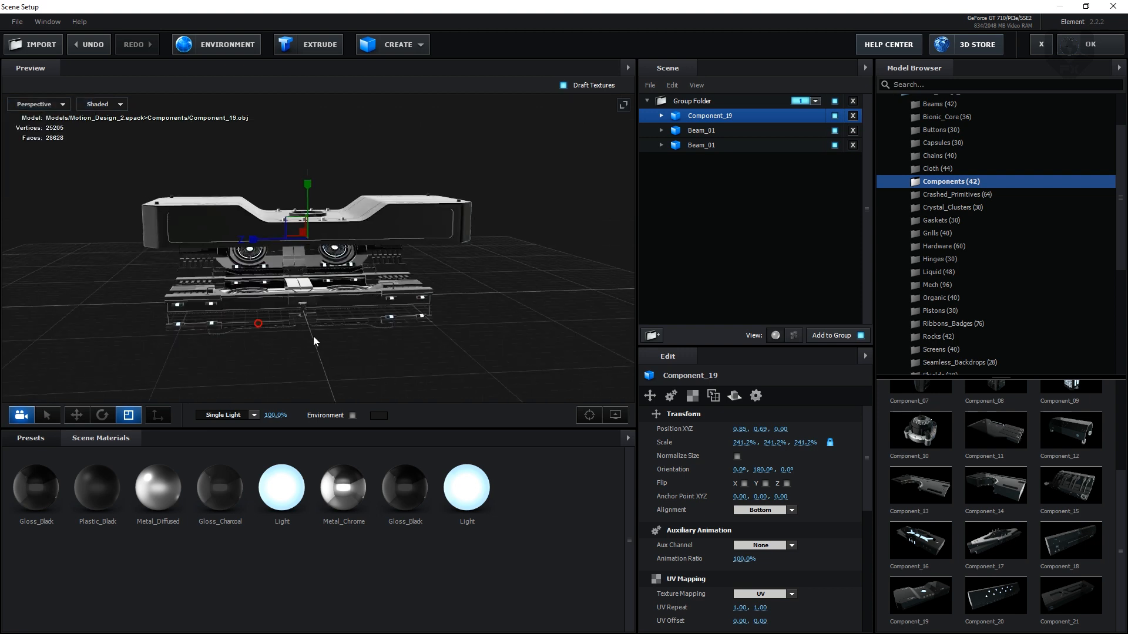
{"action": "left_click_drag", "start_coordinate": [312, 336], "coordinate": [457, 235]}
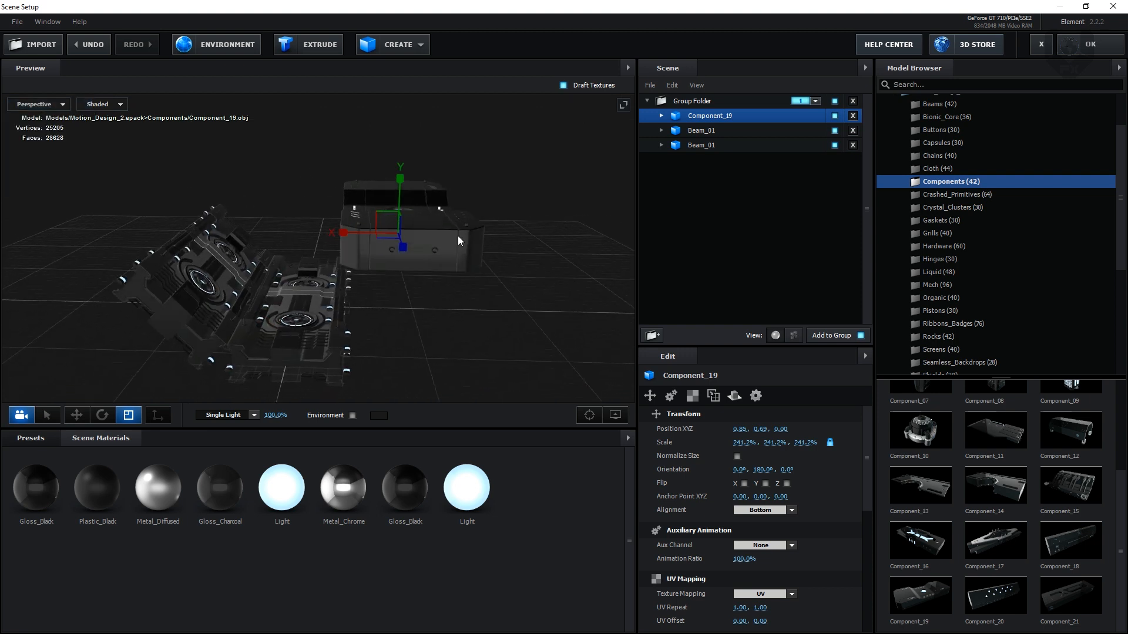
{"action": "left_click", "coordinate": [99, 419]}
{"action": "left_click_drag", "start_coordinate": [458, 201], "coordinate": [554, 248]}
{"action": "left_click_drag", "start_coordinate": [487, 278], "coordinate": [412, 271]}
{"action": "left_click_drag", "start_coordinate": [325, 293], "coordinate": [312, 297]}
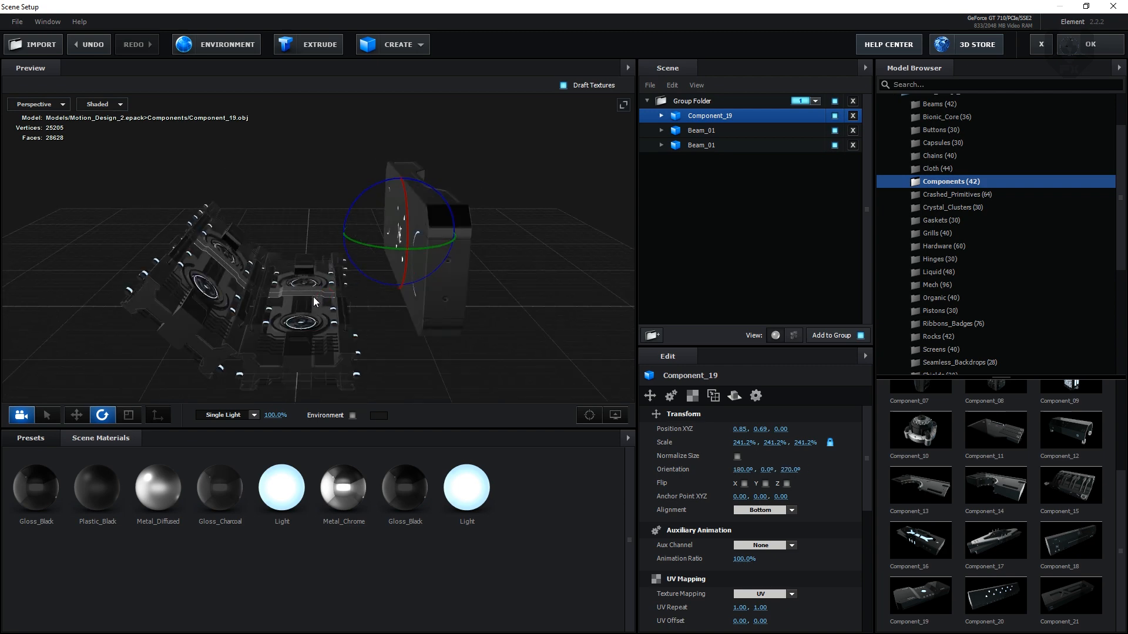
- Position the upright Component_19 as a wall above the tilted beam's outer edge, at about X -1.29 and Y 1.19
{"action": "key", "text": "w"}
{"action": "left_click_drag", "start_coordinate": [443, 233], "coordinate": [129, 188]}
{"action": "left_click", "coordinate": [42, 105]}
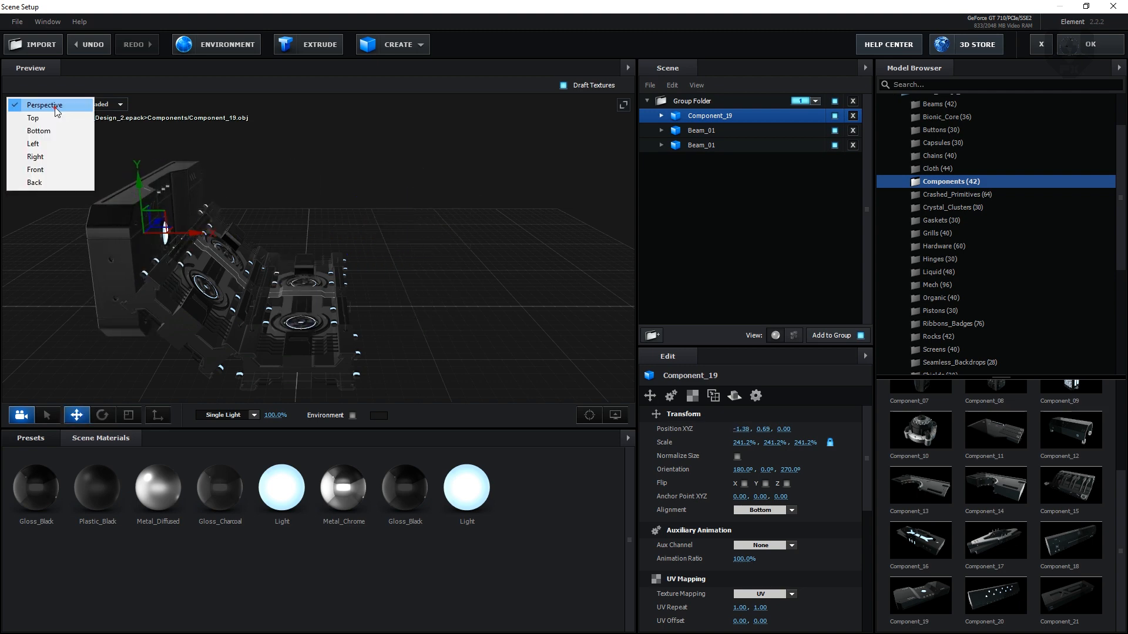
{"action": "left_click", "coordinate": [60, 170]}
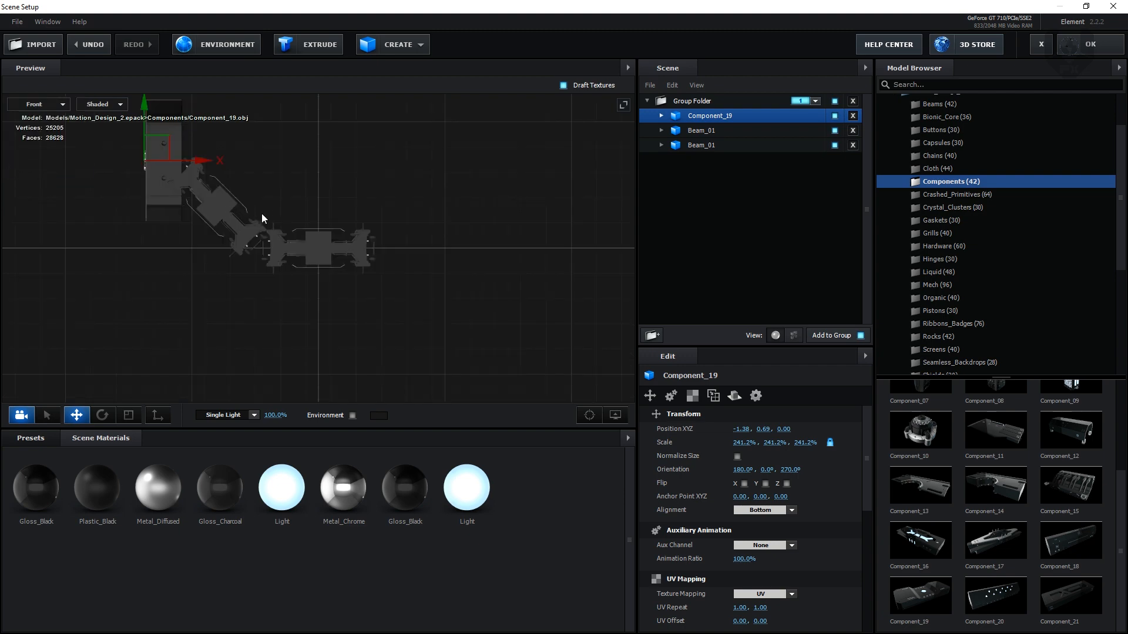
{"action": "left_click_drag", "start_coordinate": [169, 205], "coordinate": [173, 143]}
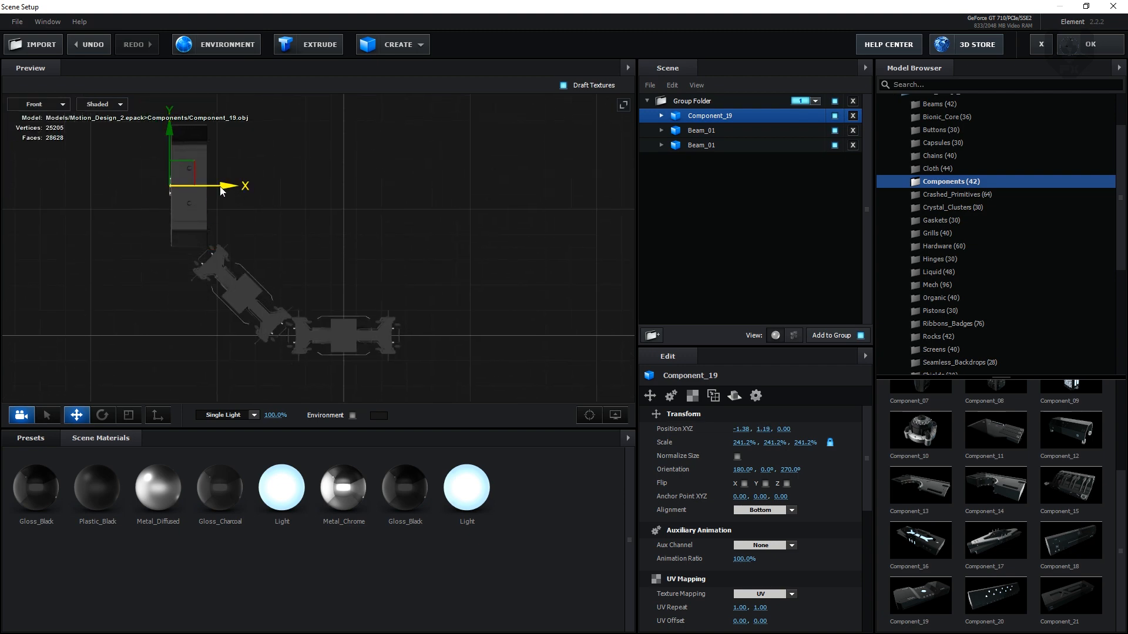
{"action": "left_click_drag", "start_coordinate": [222, 190], "coordinate": [234, 186]}
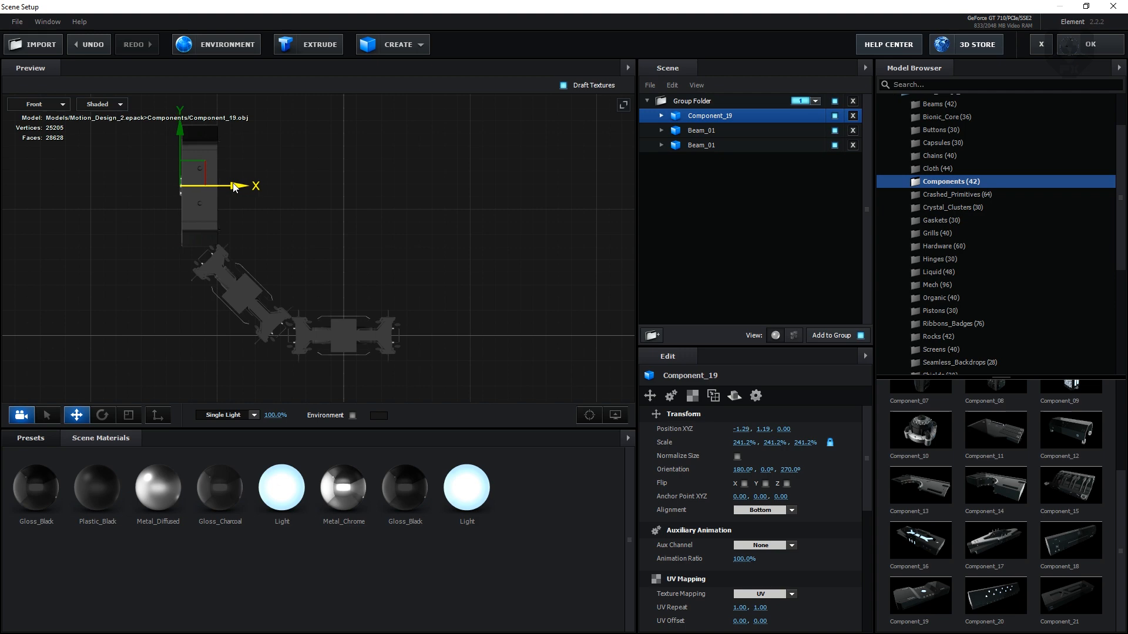
{"action": "left_click", "coordinate": [41, 104]}
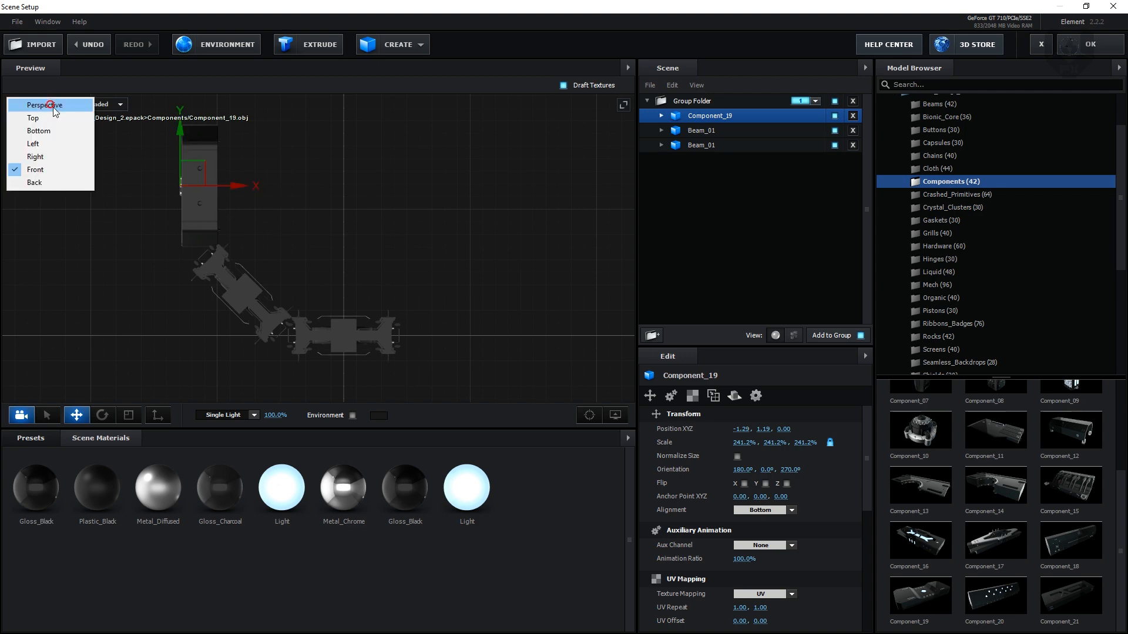
{"action": "left_click", "coordinate": [54, 108]}
- Add the Grill_01 model from the Grills folder and raise it to about Y 0.21 above the flat beam
{"action": "left_click_drag", "start_coordinate": [308, 215], "coordinate": [83, 341]}
{"action": "left_click_drag", "start_coordinate": [235, 280], "coordinate": [263, 262]}
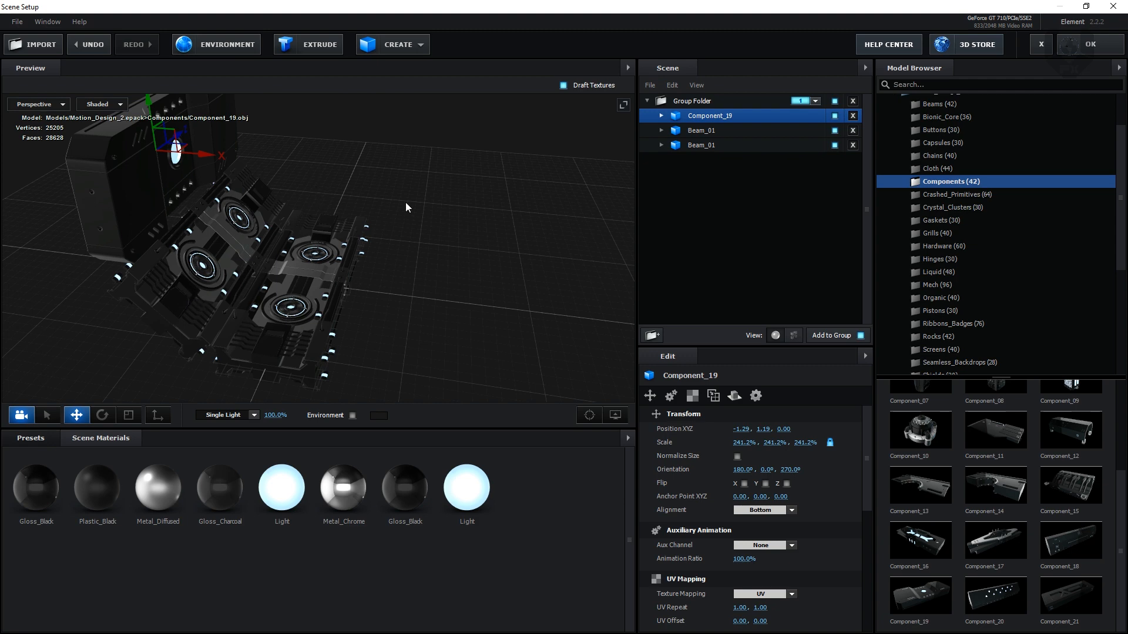
{"action": "left_click_drag", "start_coordinate": [1123, 183], "coordinate": [1121, 163]}
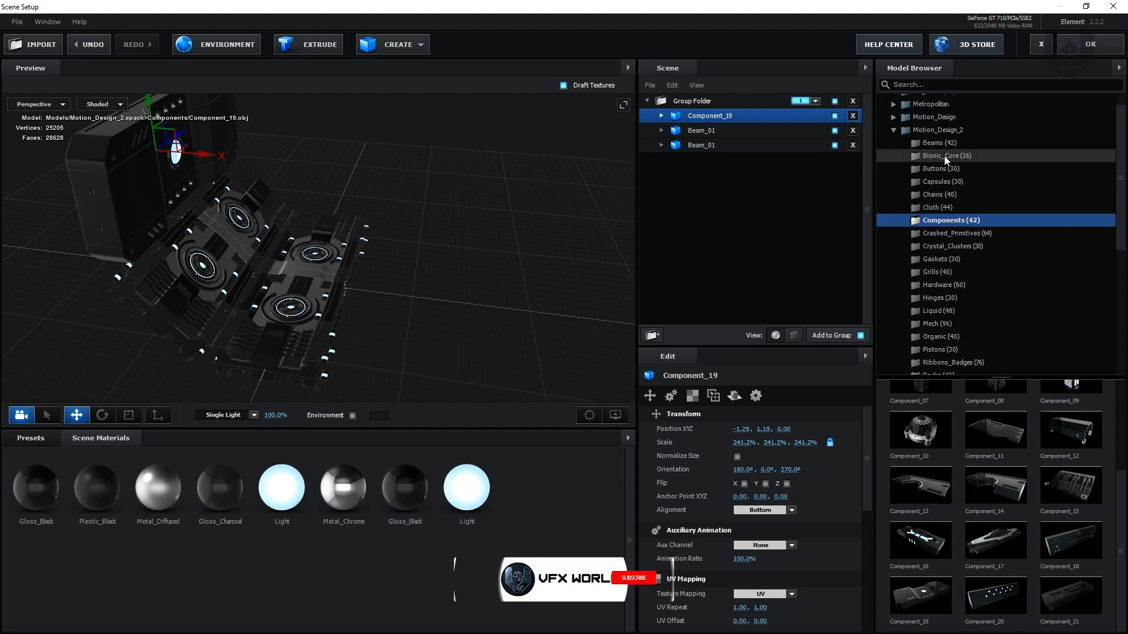
{"action": "left_click", "coordinate": [935, 272]}
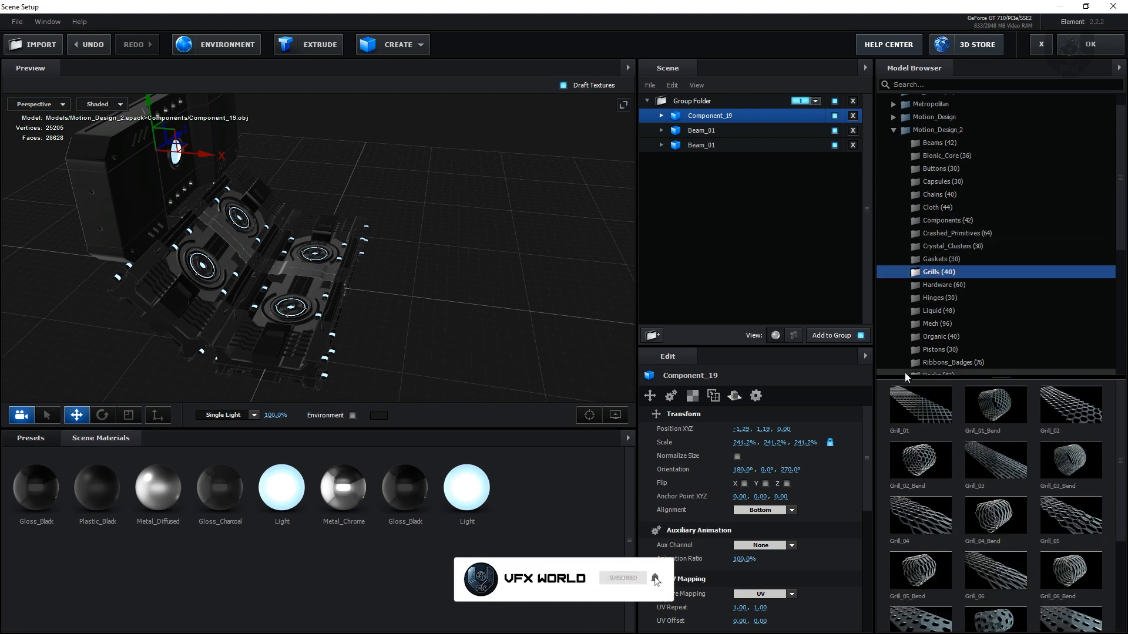
{"action": "left_click", "coordinate": [925, 407]}
{"action": "left_click_drag", "start_coordinate": [421, 307], "coordinate": [363, 330]}
{"action": "left_click_drag", "start_coordinate": [300, 235], "coordinate": [300, 221]}
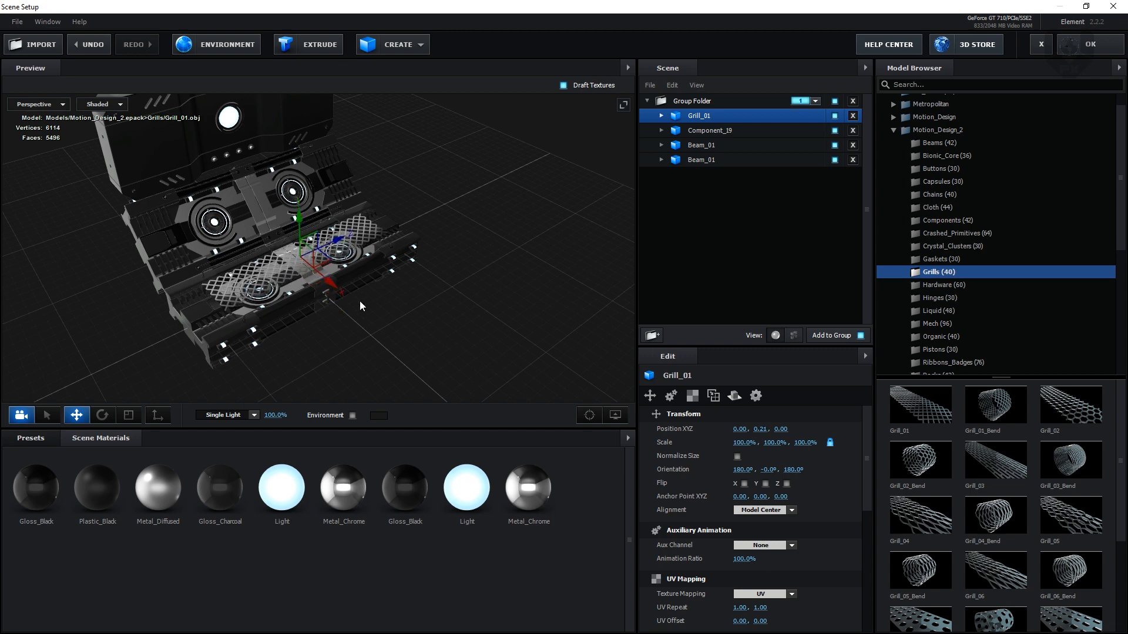
- Scale Grill_01 uniformly to about 119.6% and shift it along Z to about -0.10
{"action": "left_click_drag", "start_coordinate": [401, 302], "coordinate": [450, 287]}
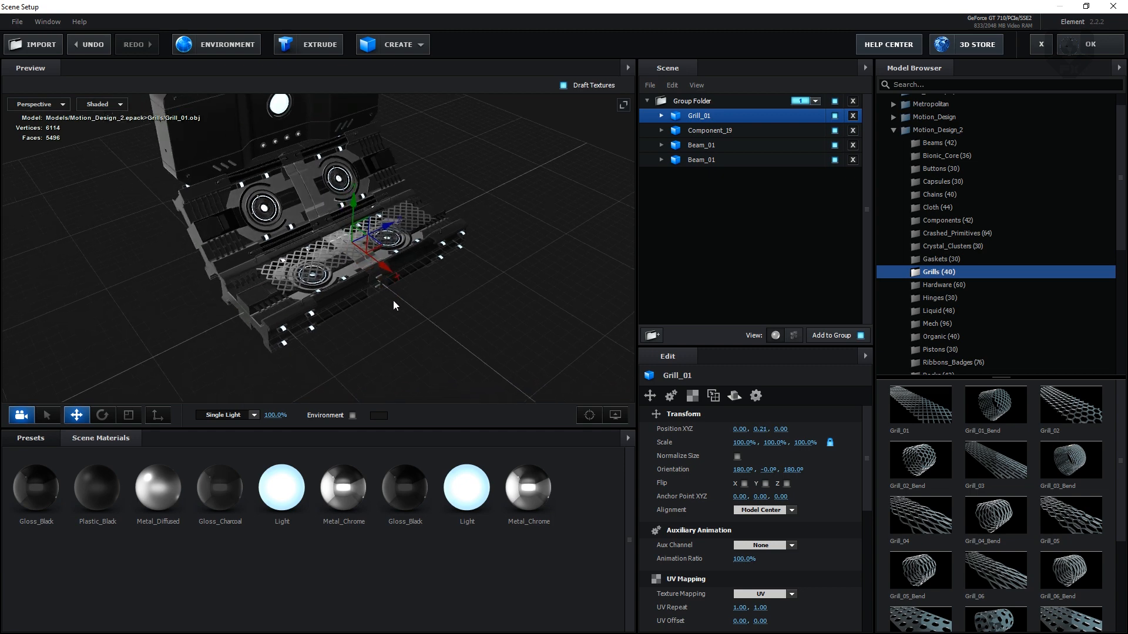
{"action": "left_click", "coordinate": [117, 416]}
{"action": "left_click_drag", "start_coordinate": [342, 244], "coordinate": [371, 236]}
{"action": "left_click", "coordinate": [78, 416]}
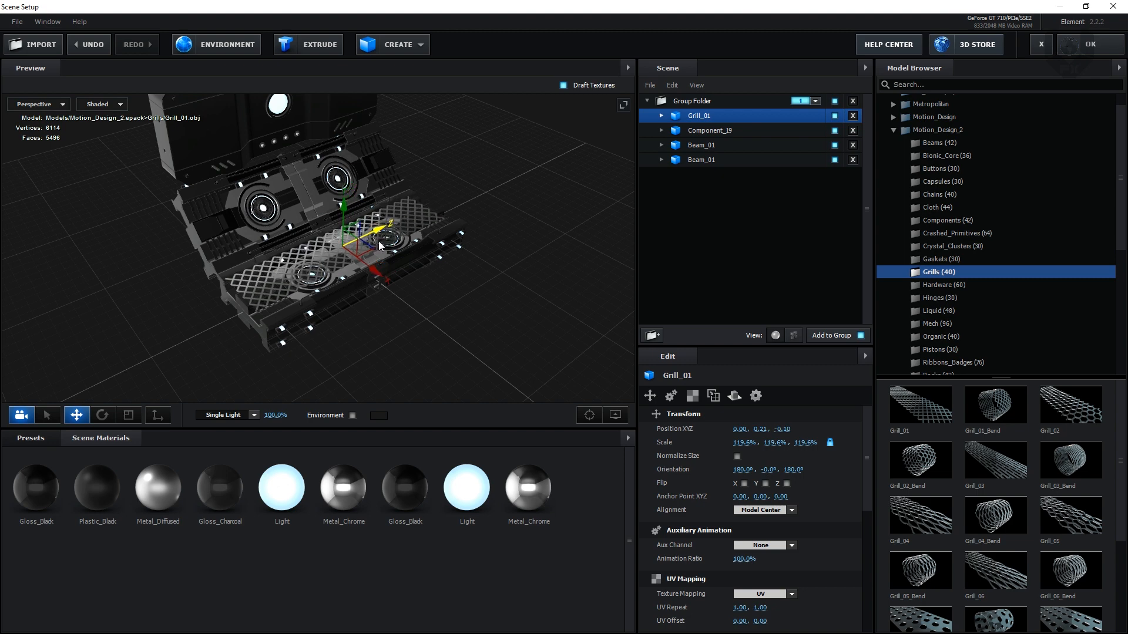
- Tilt Grill_01 to an orientation of 180°, 360°, 225° to match the slanted beam
{"action": "left_click", "coordinate": [128, 415]}
{"action": "key", "text": "e"}
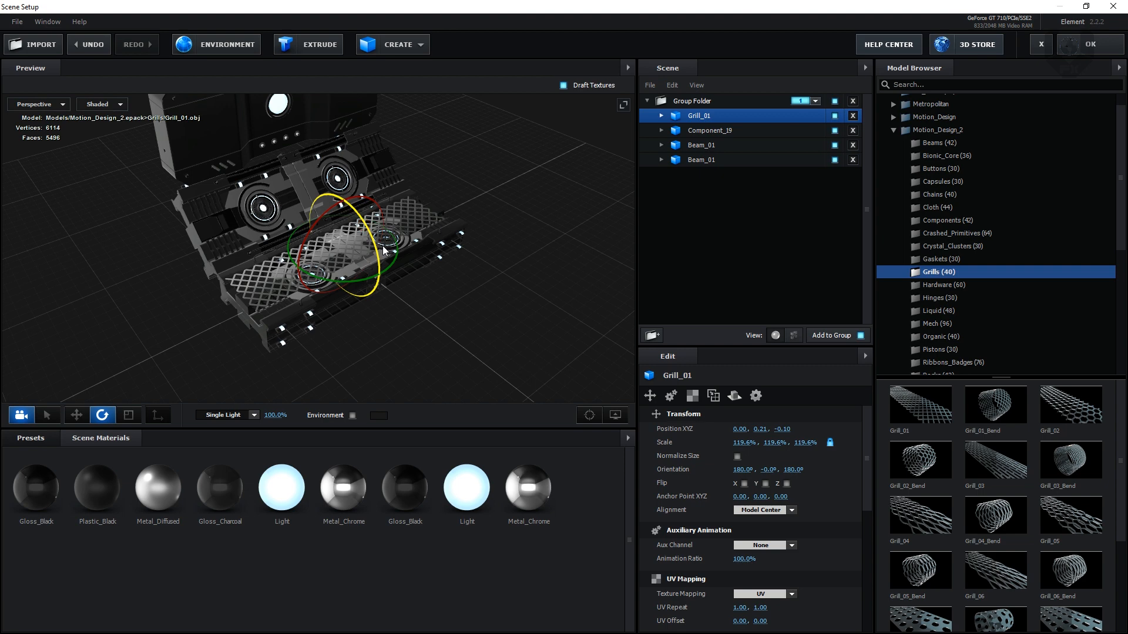
{"action": "left_click_drag", "start_coordinate": [393, 265], "coordinate": [430, 322]}
{"action": "key", "text": "w"}
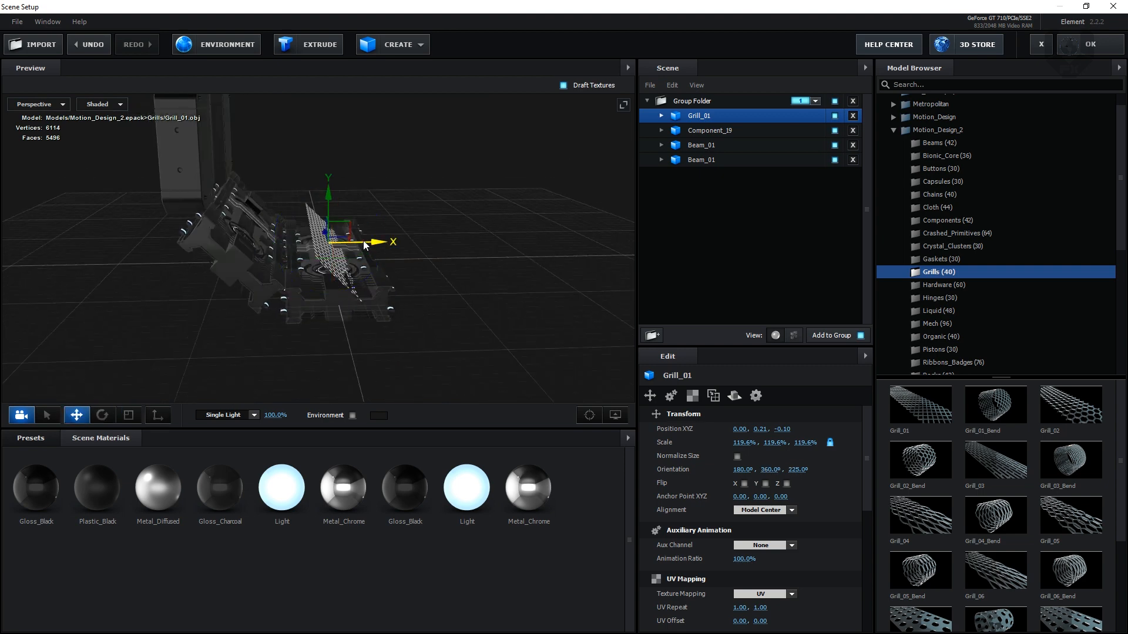
- Place the tilted Grill_01 onto the slanted beam at about X -0.72, Y 0.40 and Z -0.05
{"action": "left_click_drag", "start_coordinate": [364, 244], "coordinate": [289, 243]}
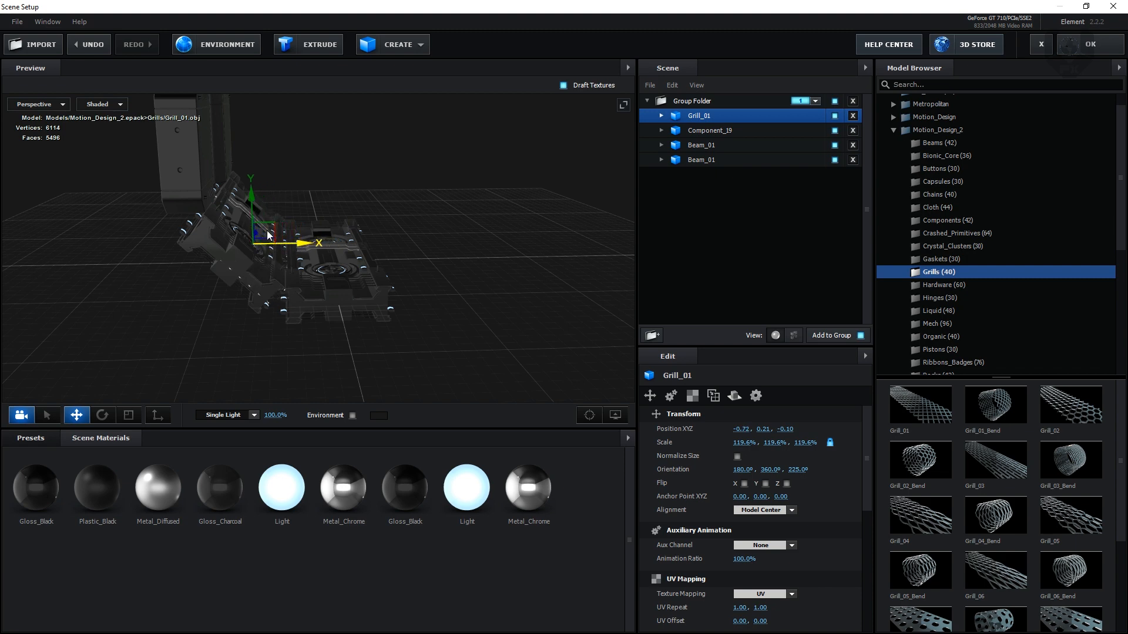
{"action": "left_click_drag", "start_coordinate": [253, 206], "coordinate": [253, 185]}
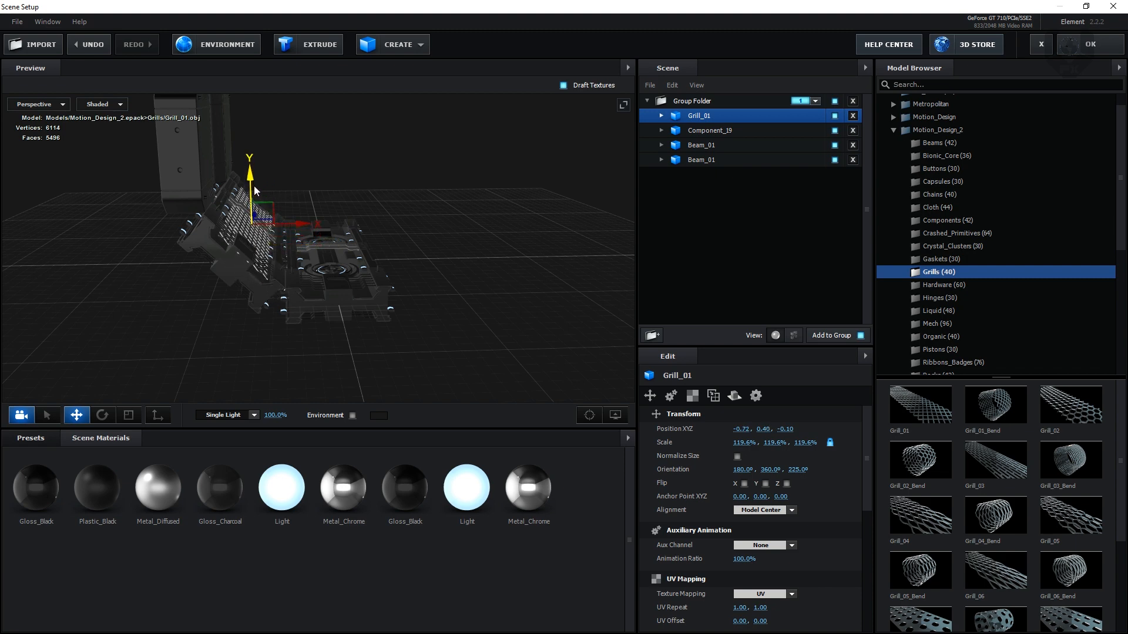
{"action": "left_click_drag", "start_coordinate": [269, 298], "coordinate": [365, 200]}
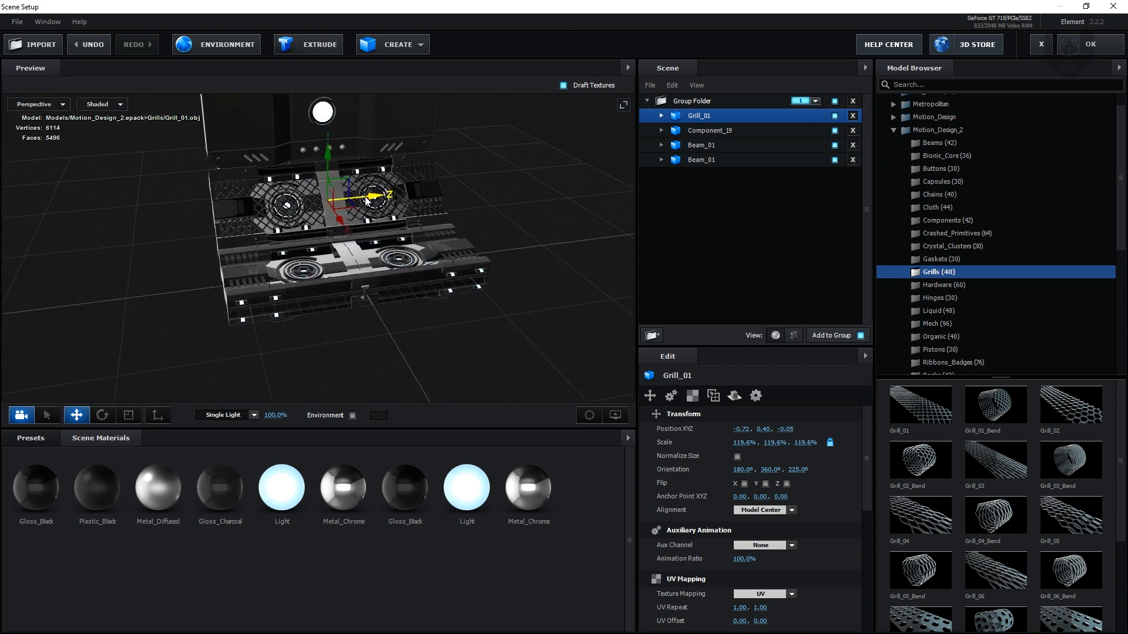
{"action": "left_click_drag", "start_coordinate": [101, 356], "coordinate": [208, 277]}
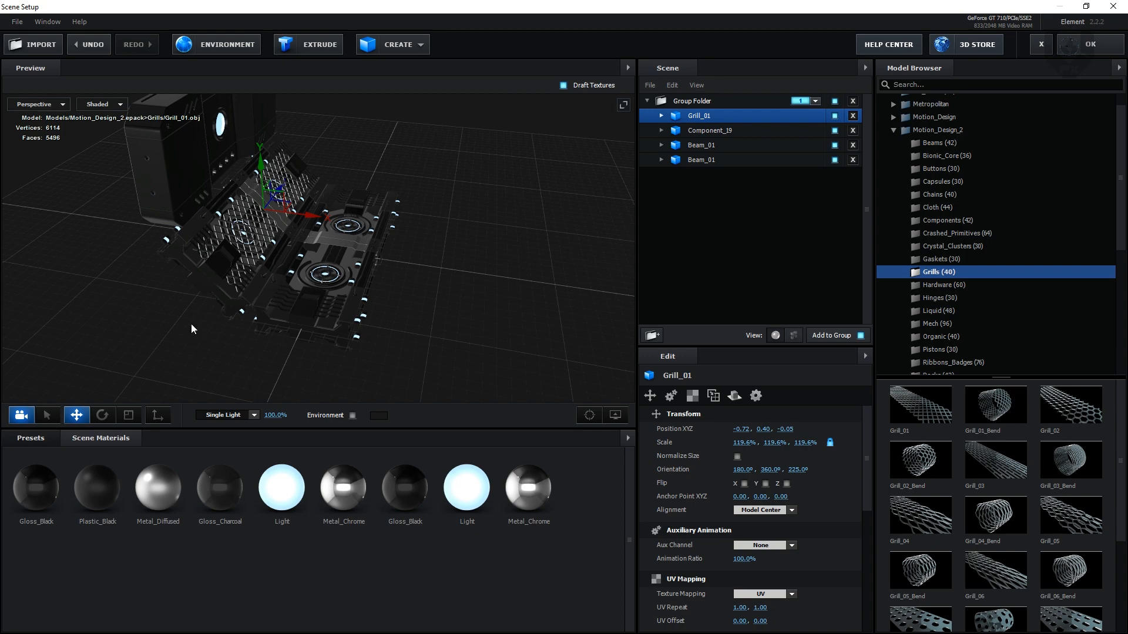
{"action": "left_click_drag", "start_coordinate": [195, 322], "coordinate": [181, 300]}
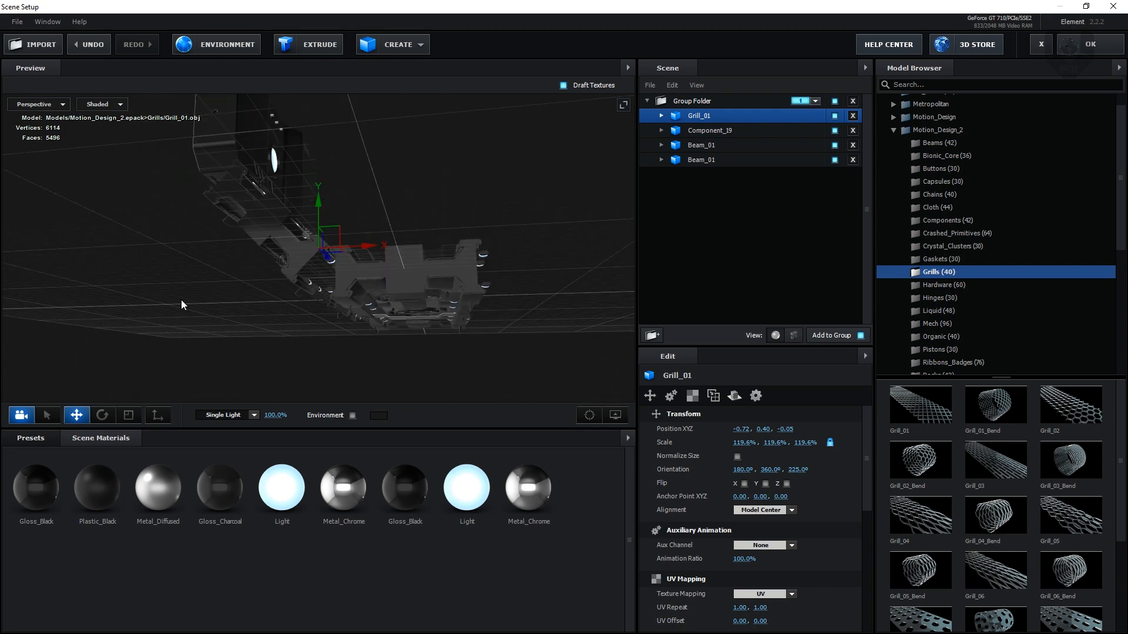
{"action": "left_click_drag", "start_coordinate": [257, 334], "coordinate": [357, 301]}
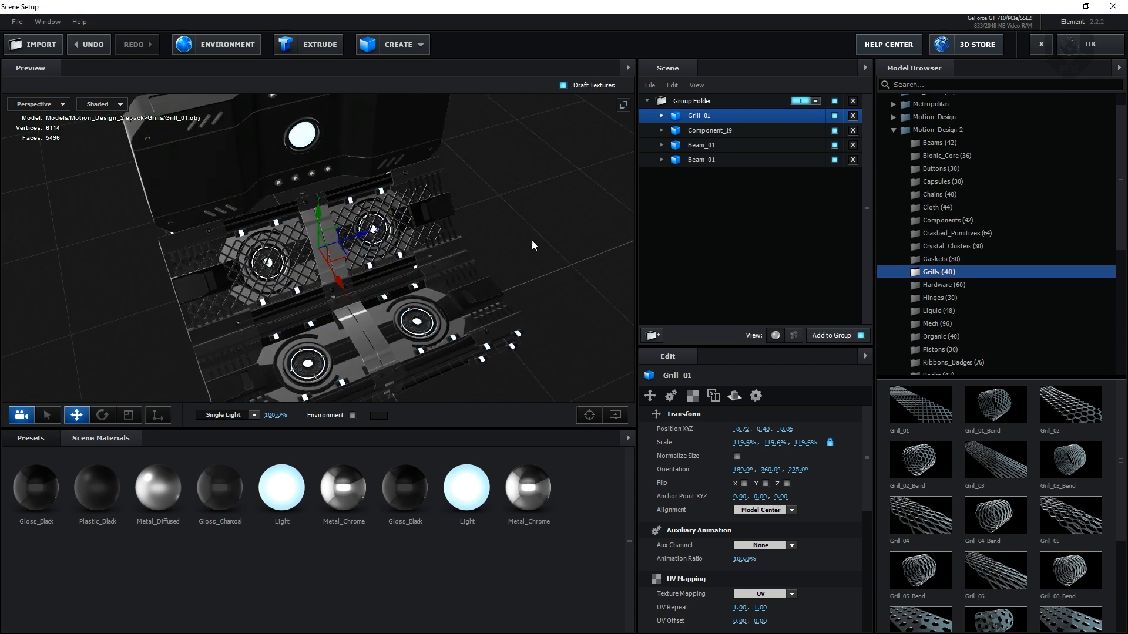
{"action": "left_click_drag", "start_coordinate": [531, 241], "coordinate": [369, 348]}
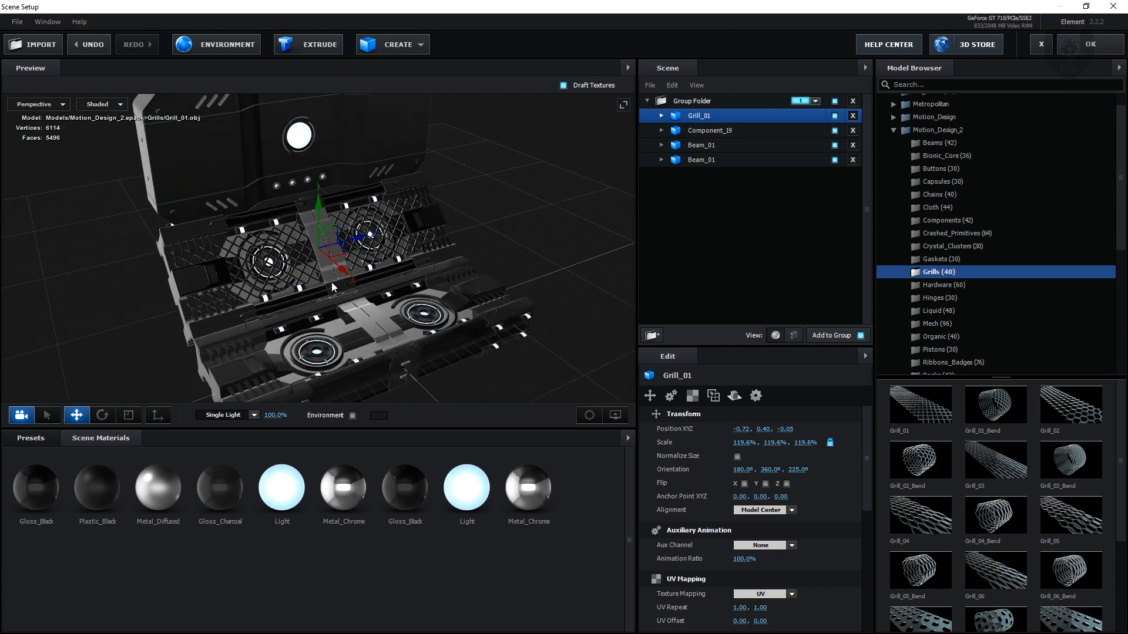
{"action": "left_click_drag", "start_coordinate": [149, 357], "coordinate": [245, 333]}
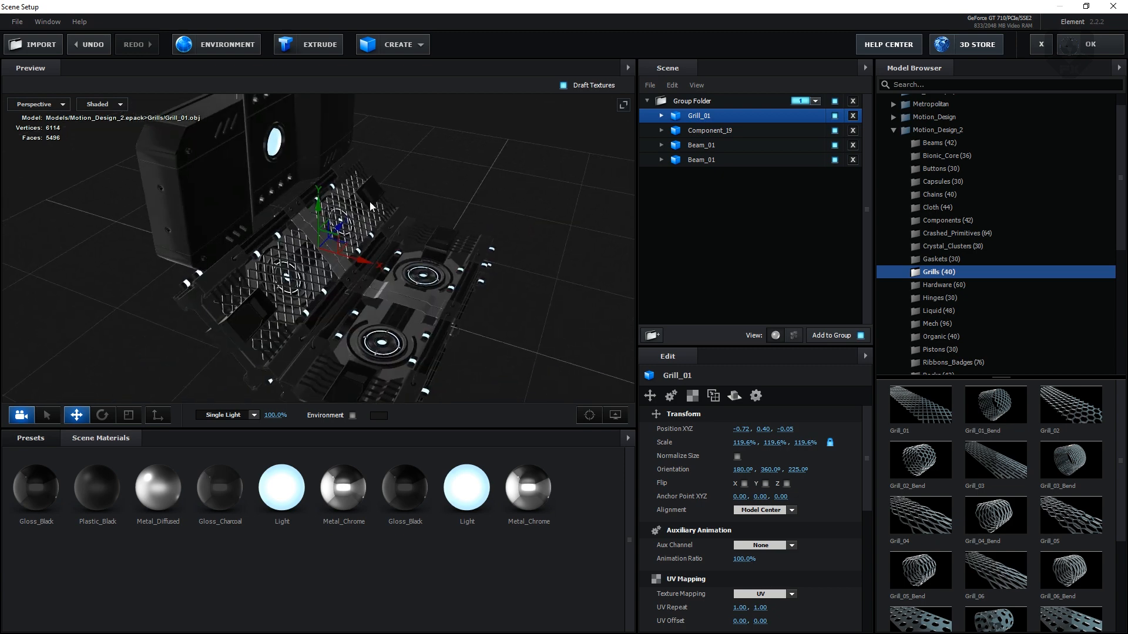
{"action": "left_click_drag", "start_coordinate": [368, 202], "coordinate": [335, 300]}
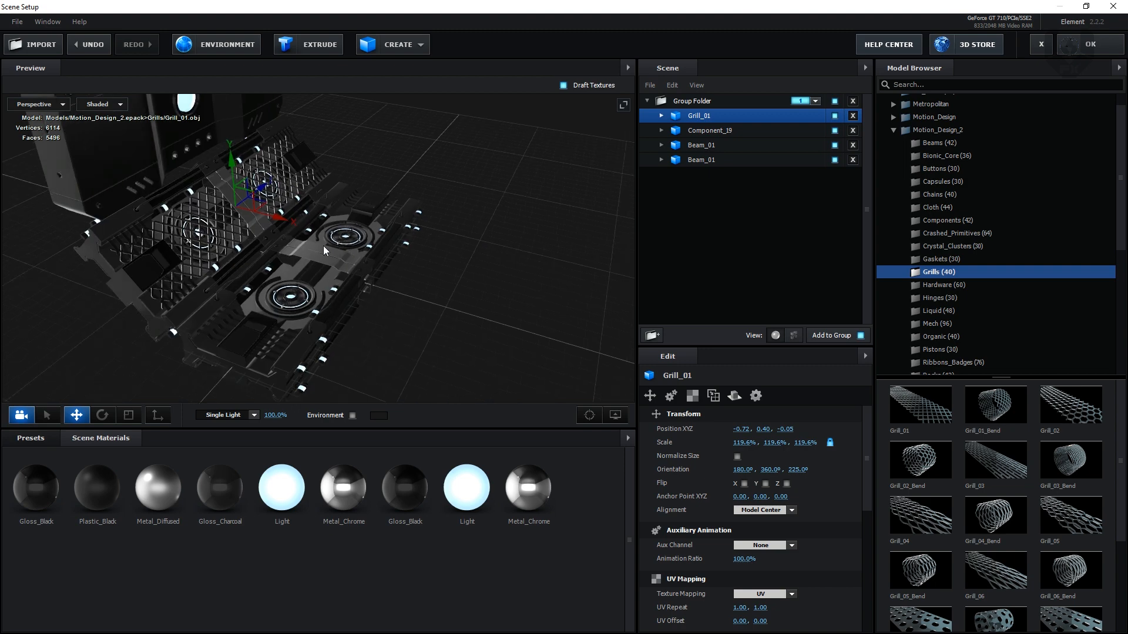
- Add the Tech_Mech_08 model from the Tech_Components folder to the scene
{"action": "left_click", "coordinate": [939, 311]}
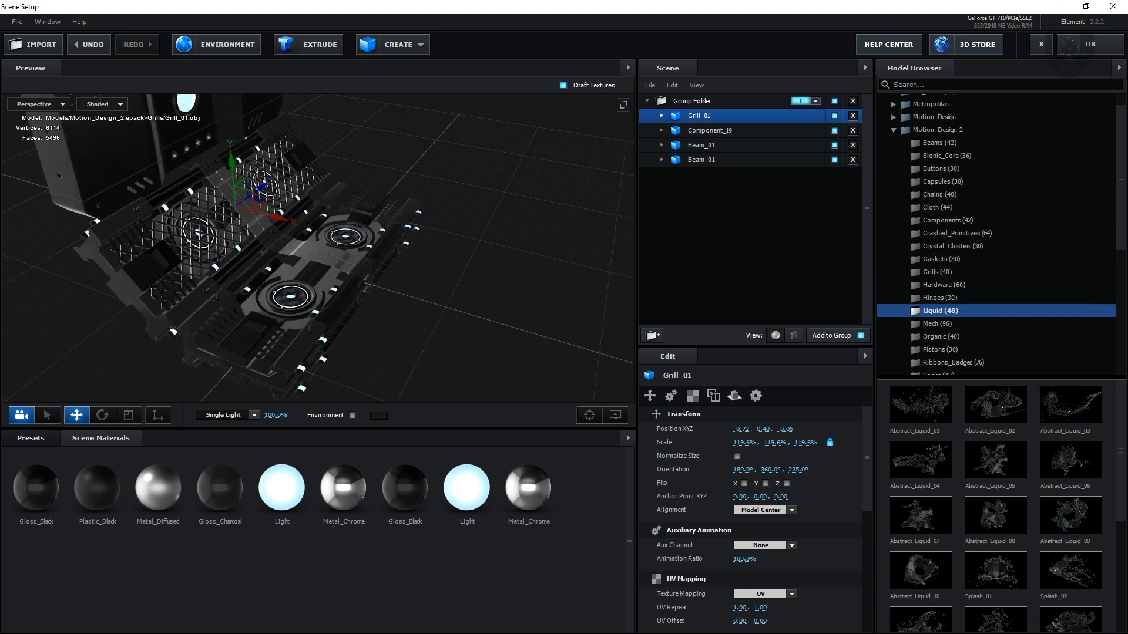
{"action": "scroll", "coordinate": [963, 246], "scroll_direction": "down", "scroll_amount": 5}
{"action": "left_click", "coordinate": [943, 274]}
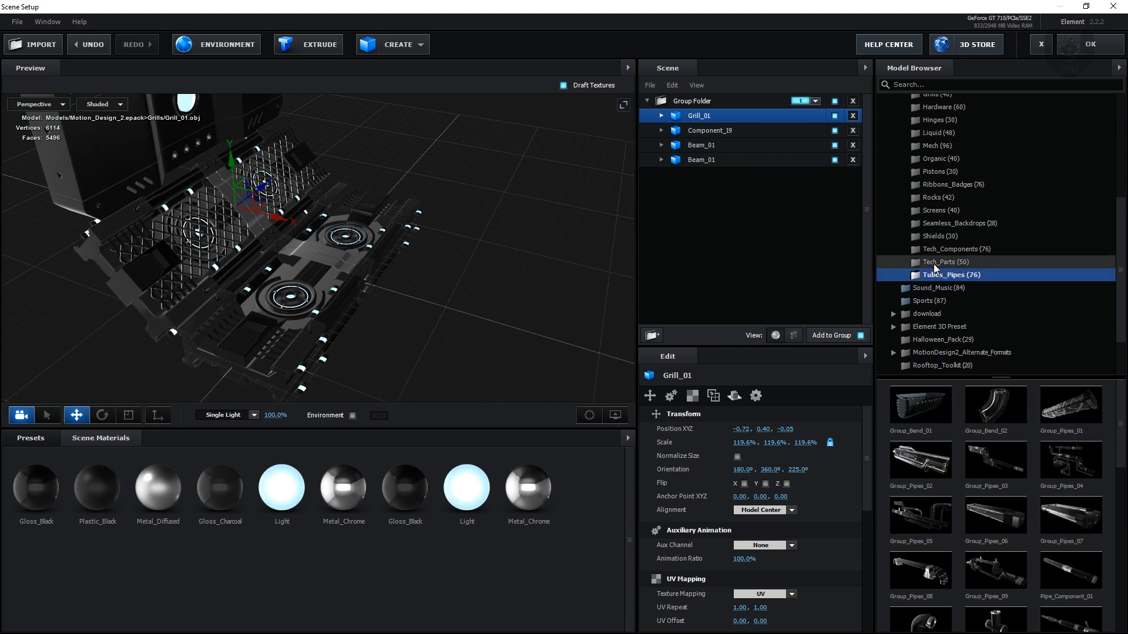
{"action": "left_click", "coordinate": [935, 268]}
{"action": "left_click", "coordinate": [941, 250]}
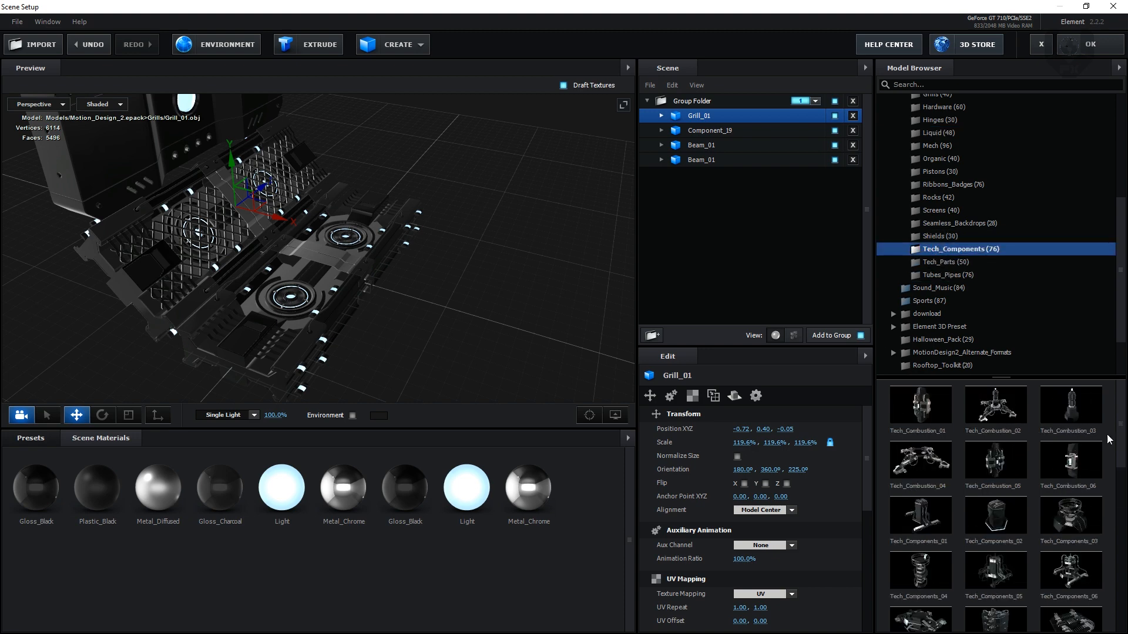
{"action": "left_click_drag", "start_coordinate": [1120, 419], "coordinate": [1119, 540]}
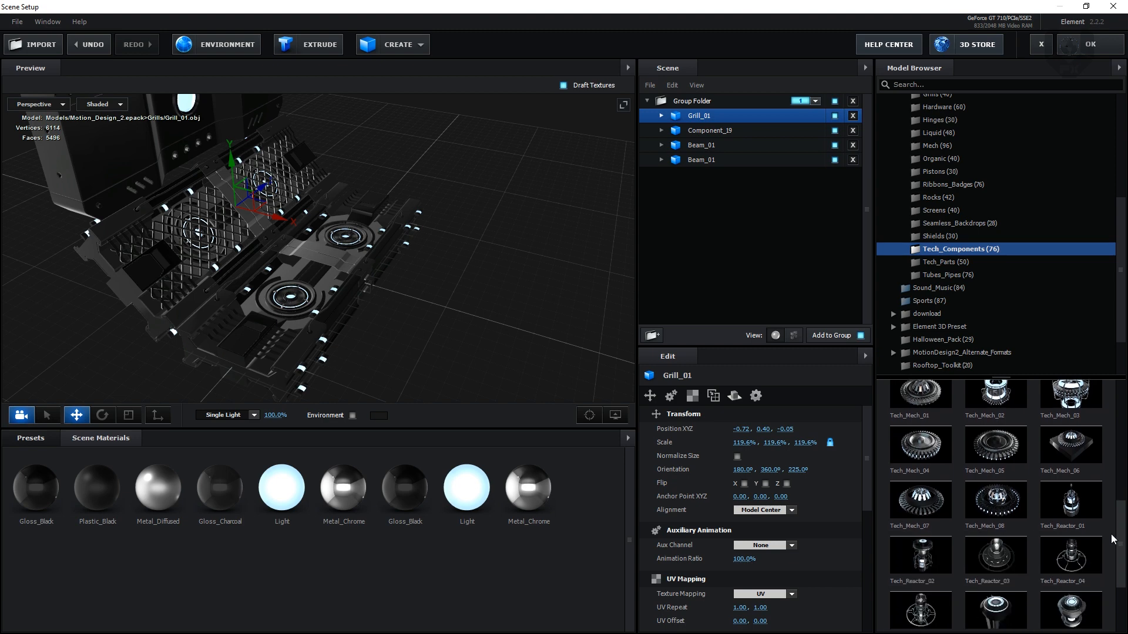
{"action": "left_click", "coordinate": [1004, 503]}
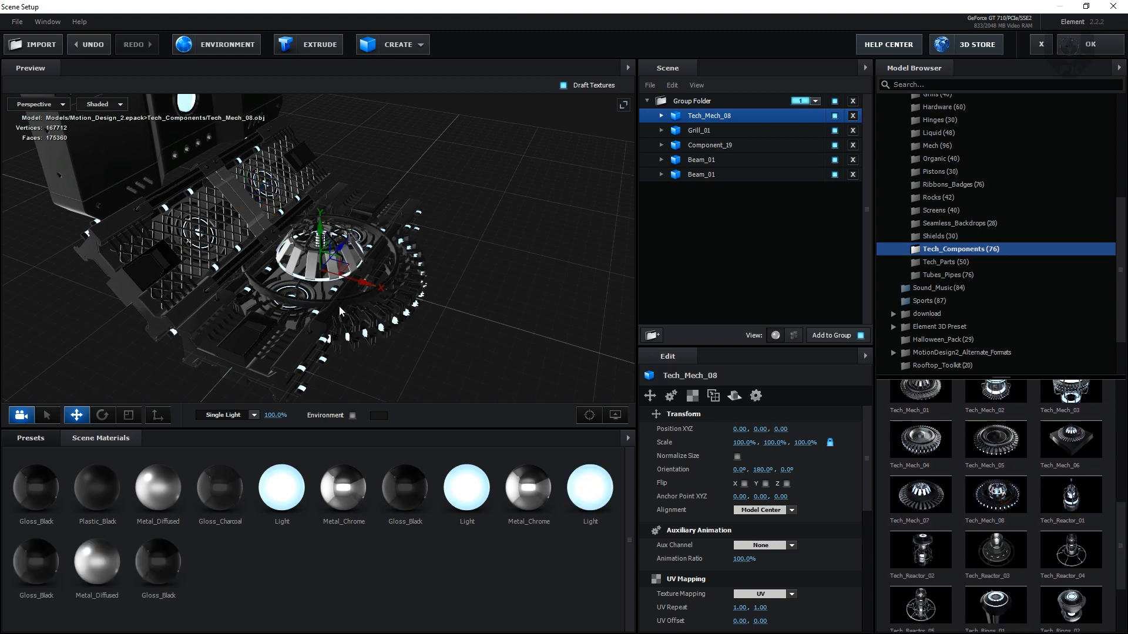
- Scale Tech_Mech_08 down uniformly to about 43.8%
{"action": "key", "text": "e"}
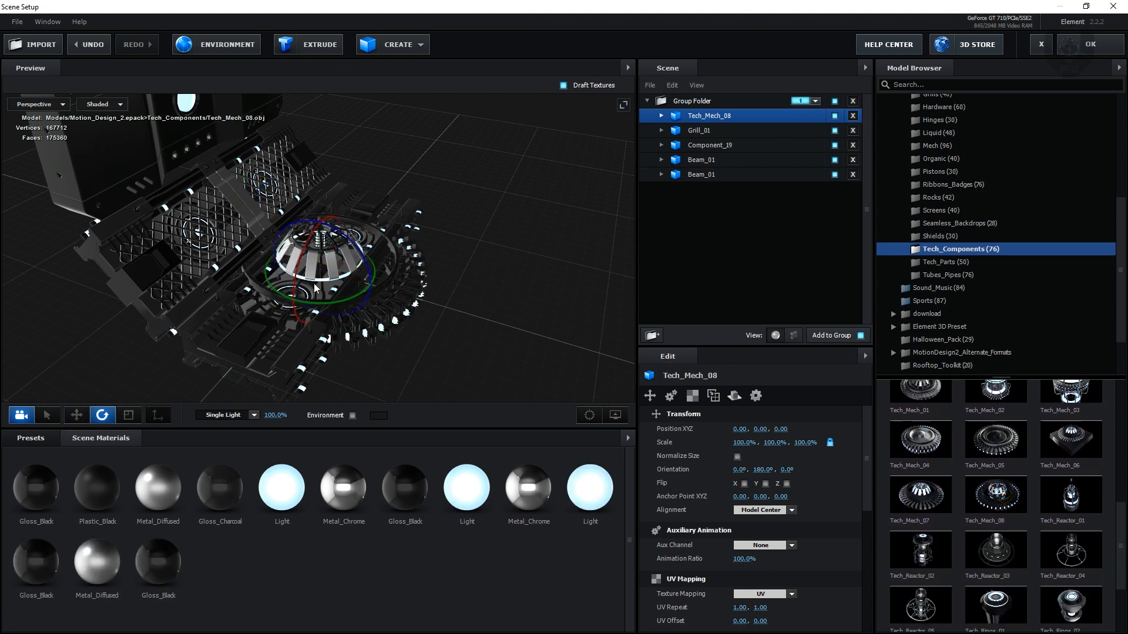
{"action": "key", "text": "w"}
{"action": "key", "text": "e"}
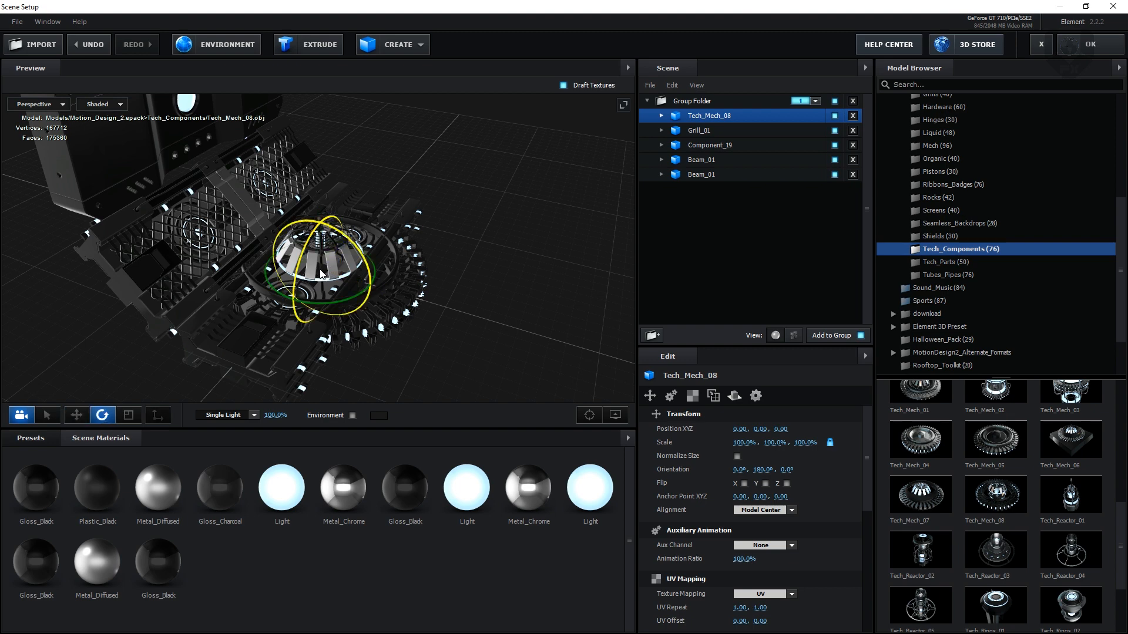
{"action": "key", "text": "r"}
{"action": "left_click_drag", "start_coordinate": [319, 272], "coordinate": [253, 311]}
- In the top view, center Tech_Mech_08 over one of the flat beam's circles at about Z -0.46
{"action": "left_click", "coordinate": [41, 104]}
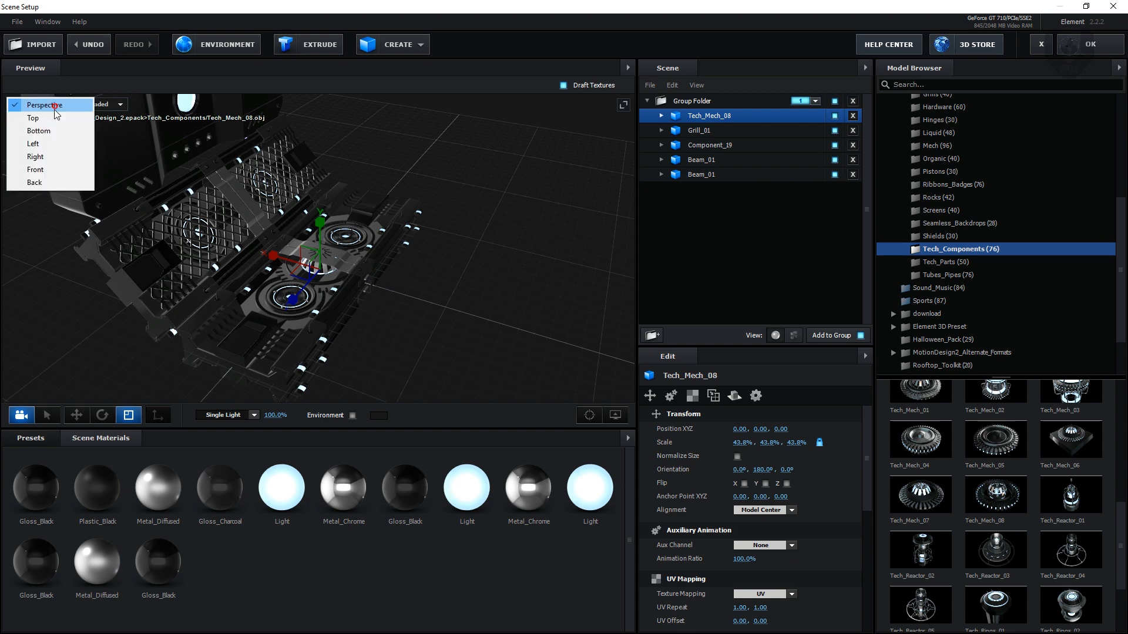
{"action": "left_click", "coordinate": [58, 117]}
{"action": "left_click_drag", "start_coordinate": [283, 274], "coordinate": [477, 137]}
{"action": "key", "text": "w"}
{"action": "left_click_drag", "start_coordinate": [329, 96], "coordinate": [356, 269]}
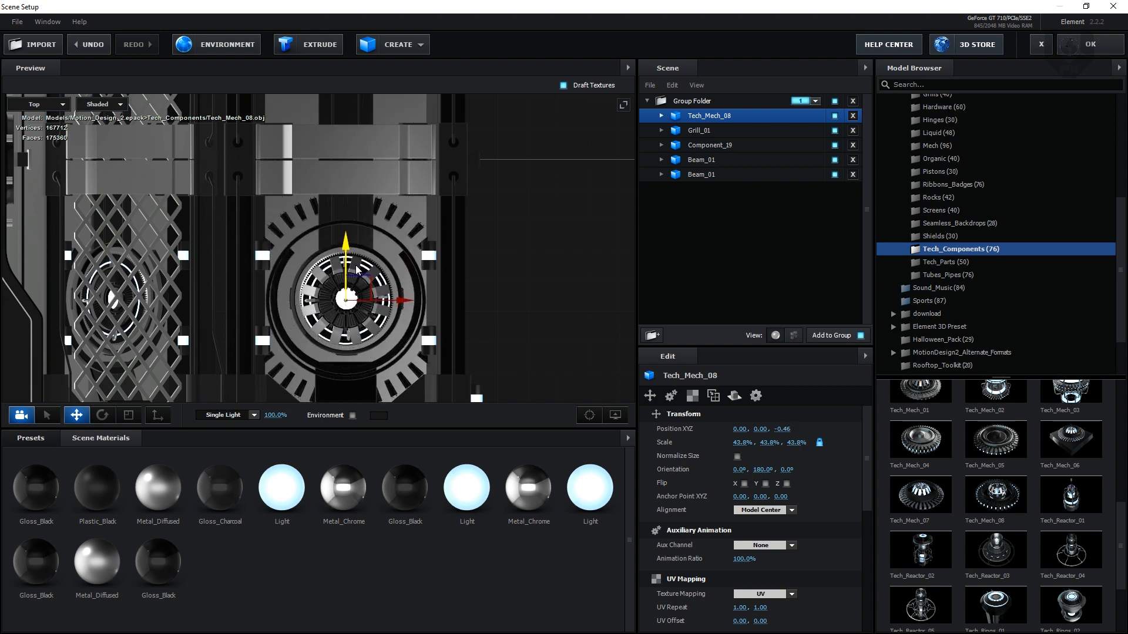
- Raise Tech_Mech_08 above the flat beam to about Y 0.07 using the front view, then return to perspective
{"action": "left_click", "coordinate": [45, 106]}
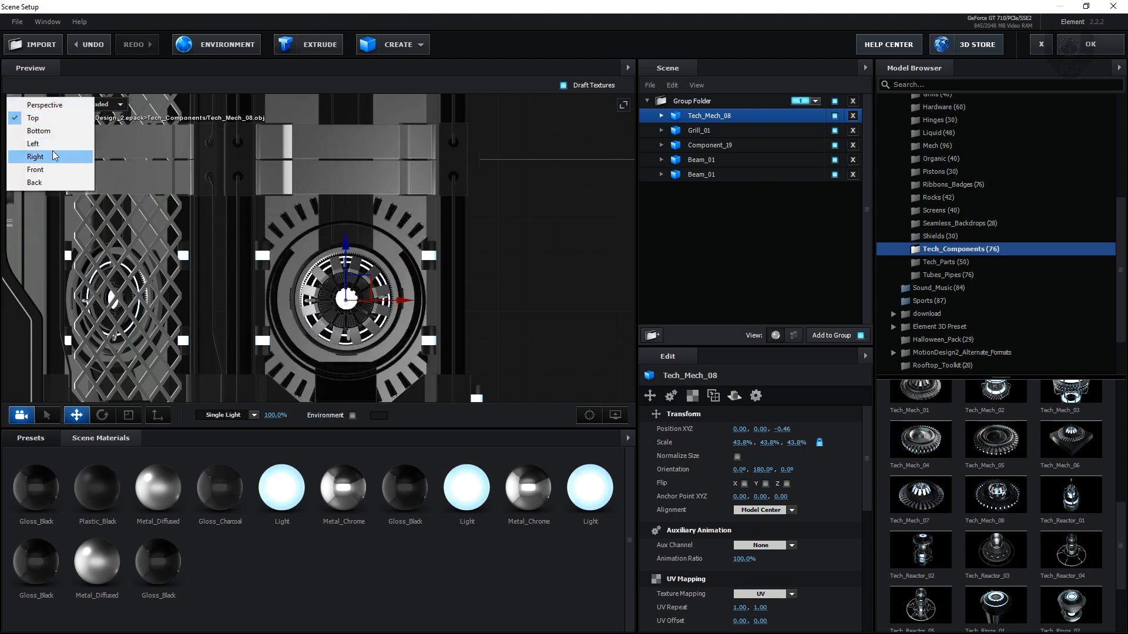
{"action": "left_click", "coordinate": [53, 168]}
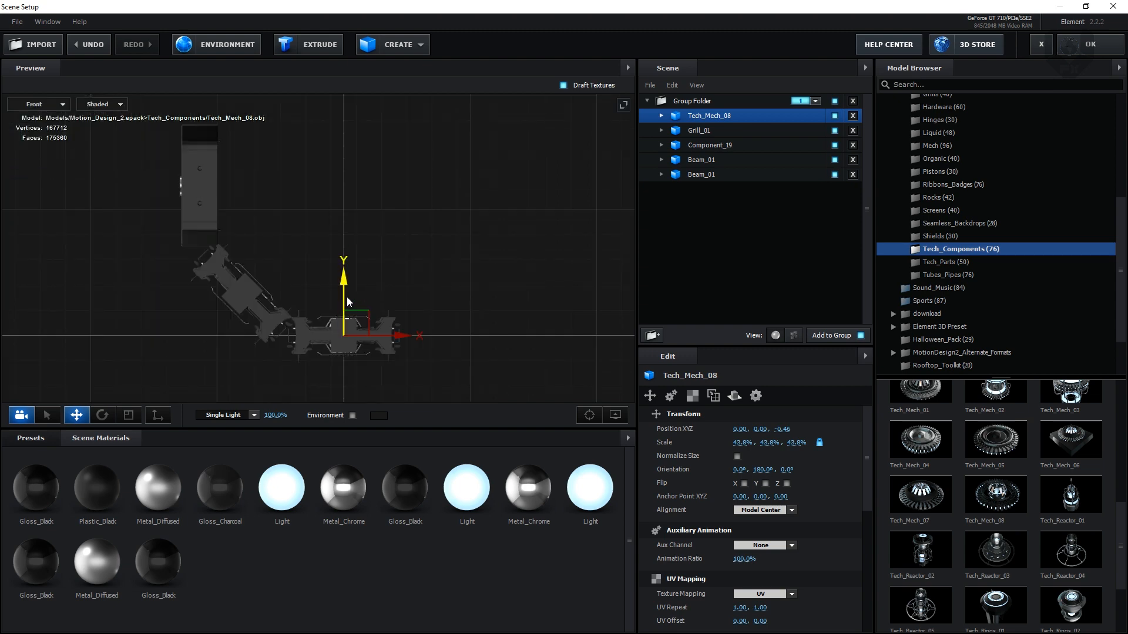
{"action": "left_click_drag", "start_coordinate": [344, 295], "coordinate": [344, 287]}
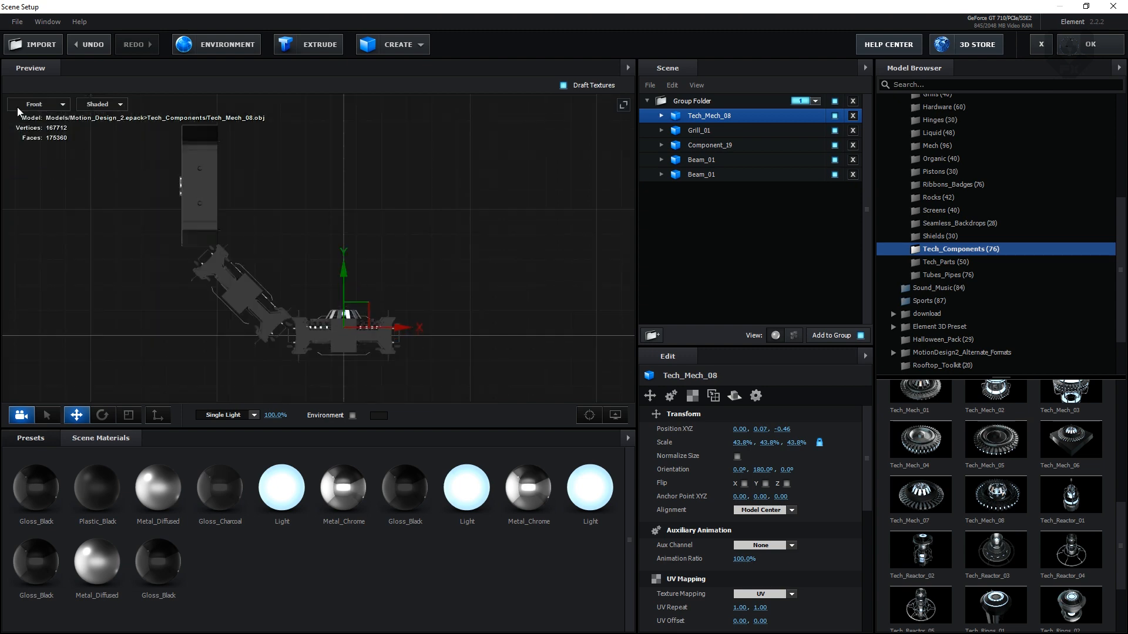
{"action": "left_click", "coordinate": [39, 105]}
{"action": "left_click", "coordinate": [45, 106]}
- Shrink Tech_Mech_08 uniformly to about 32.7% and raise it to about Y 0.11
{"action": "left_click_drag", "start_coordinate": [410, 309], "coordinate": [374, 277]}
{"action": "key", "text": "e"}
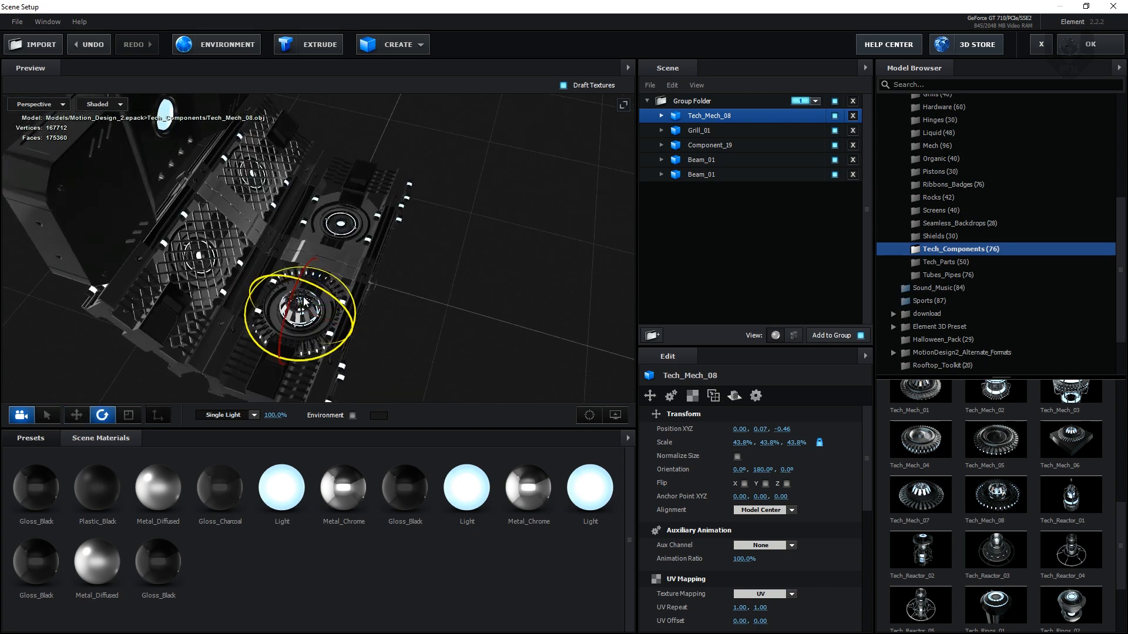
{"action": "key", "text": "r"}
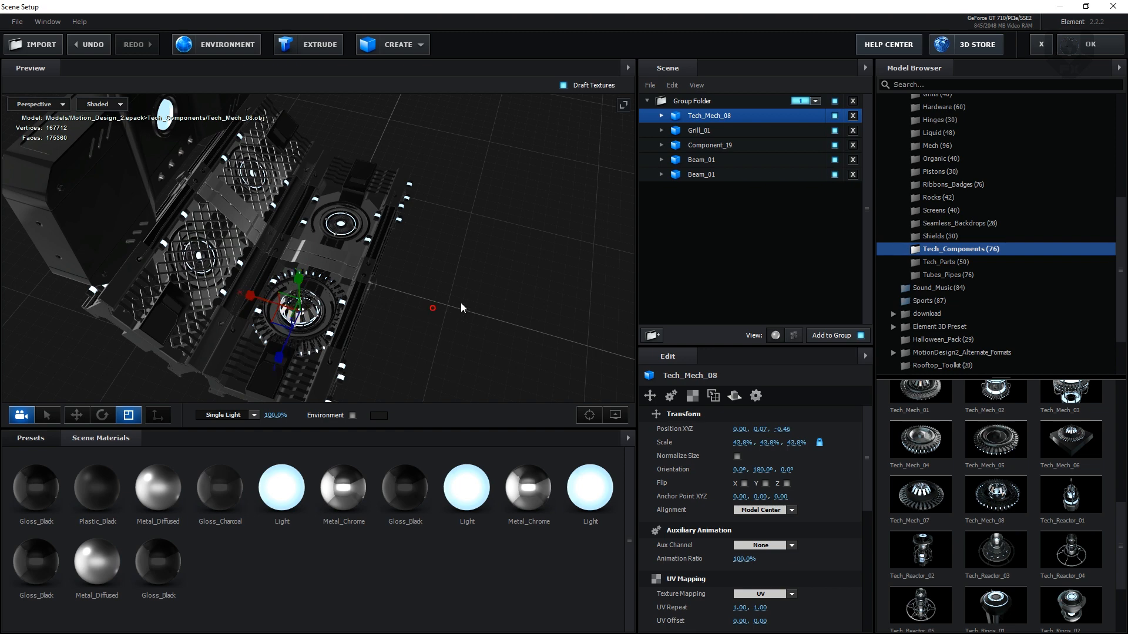
{"action": "left_click_drag", "start_coordinate": [461, 302], "coordinate": [313, 324]}
{"action": "key", "text": "w"}
{"action": "left_click_drag", "start_coordinate": [332, 281], "coordinate": [331, 273]}
- Duplicate Tech_Mech_08 and align the copy over the flat beam's other circle at about Z 0.46
{"action": "left_click_drag", "start_coordinate": [442, 255], "coordinate": [411, 258]}
{"action": "key", "text": "ctrl+d"}
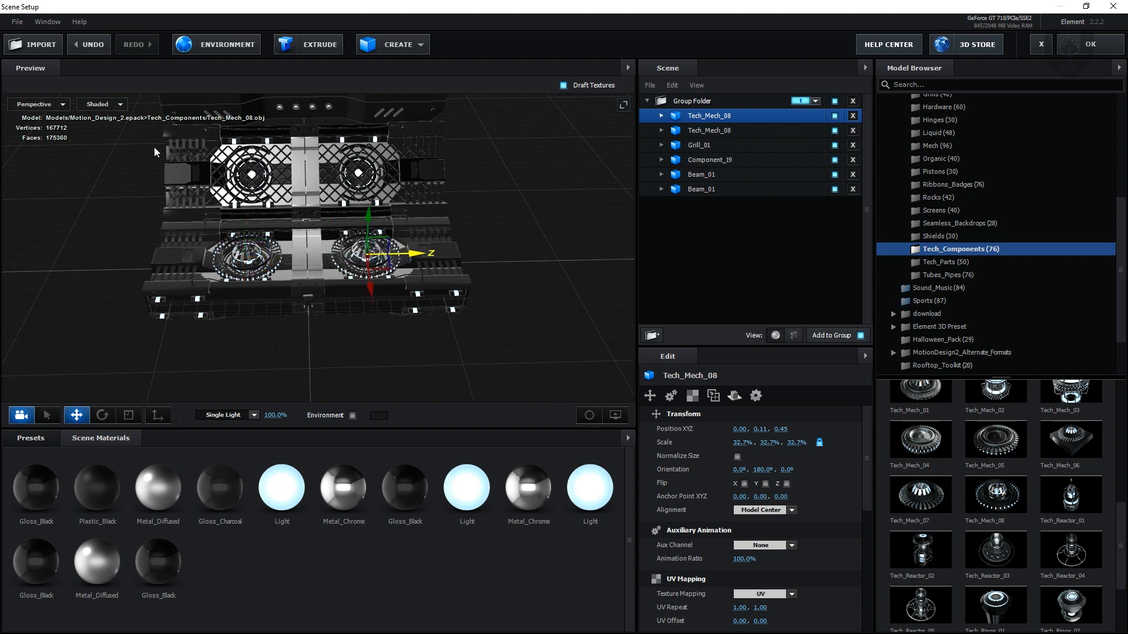
{"action": "left_click", "coordinate": [64, 105]}
{"action": "left_click", "coordinate": [59, 118]}
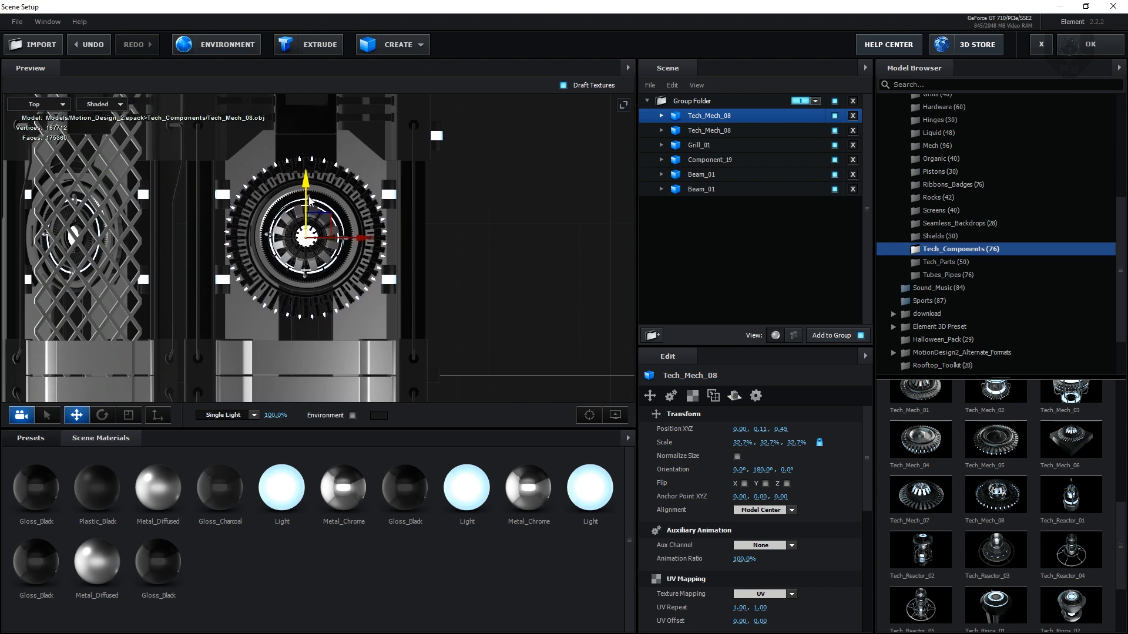
{"action": "left_click_drag", "start_coordinate": [309, 196], "coordinate": [309, 196]}
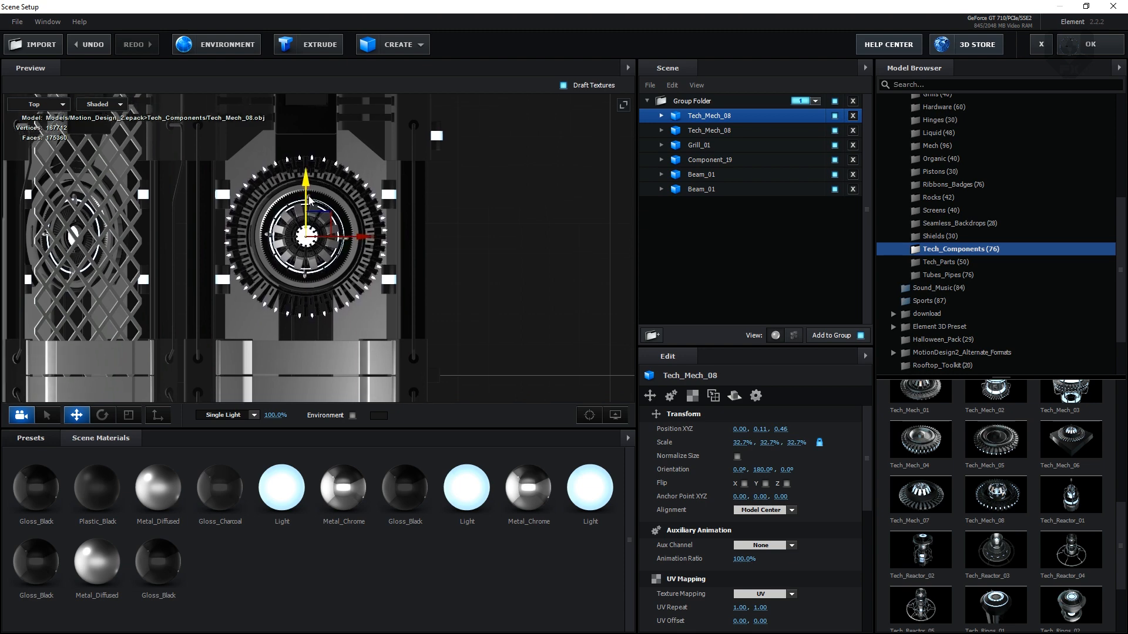
{"action": "left_click", "coordinate": [62, 105]}
{"action": "left_click", "coordinate": [33, 112]}
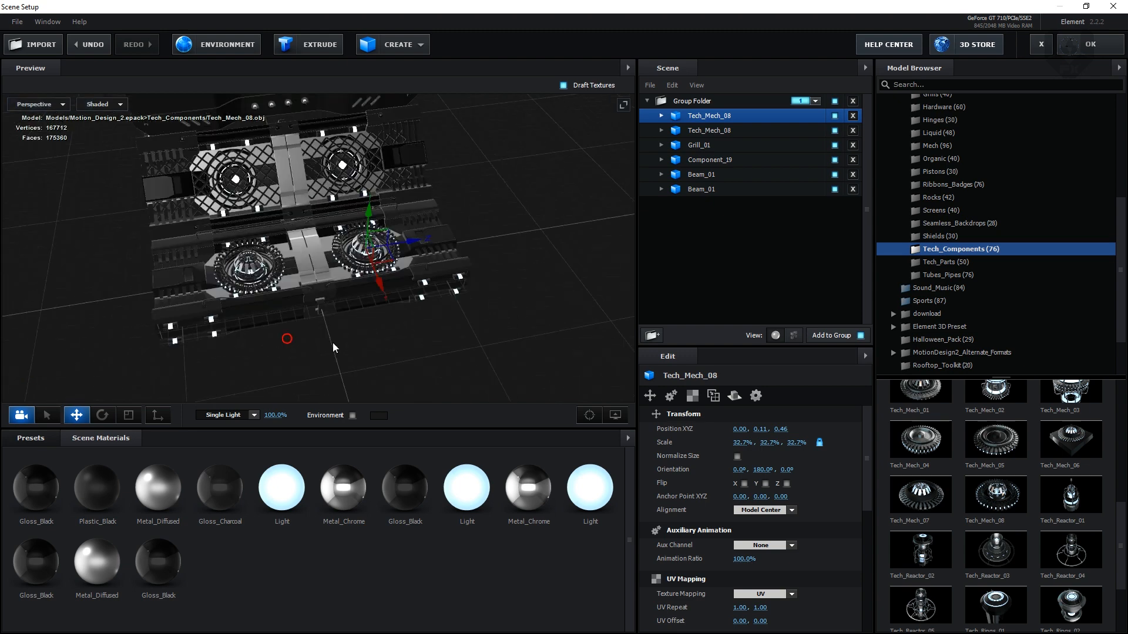
{"action": "left_click_drag", "start_coordinate": [333, 343], "coordinate": [232, 290]}
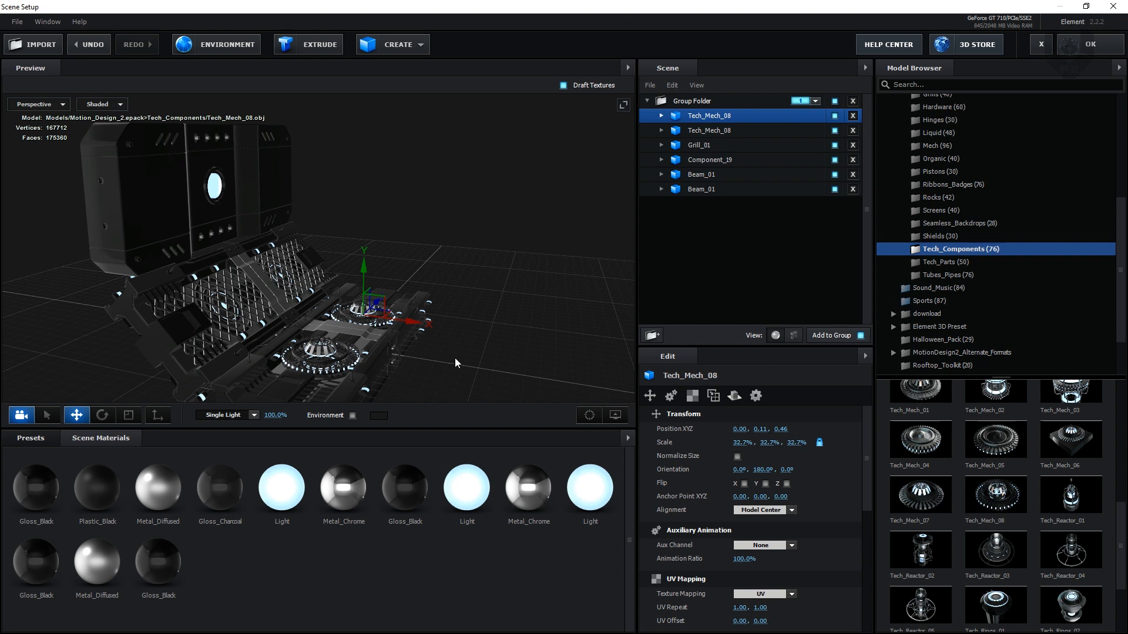
{"action": "left_click_drag", "start_coordinate": [435, 225], "coordinate": [344, 233]}
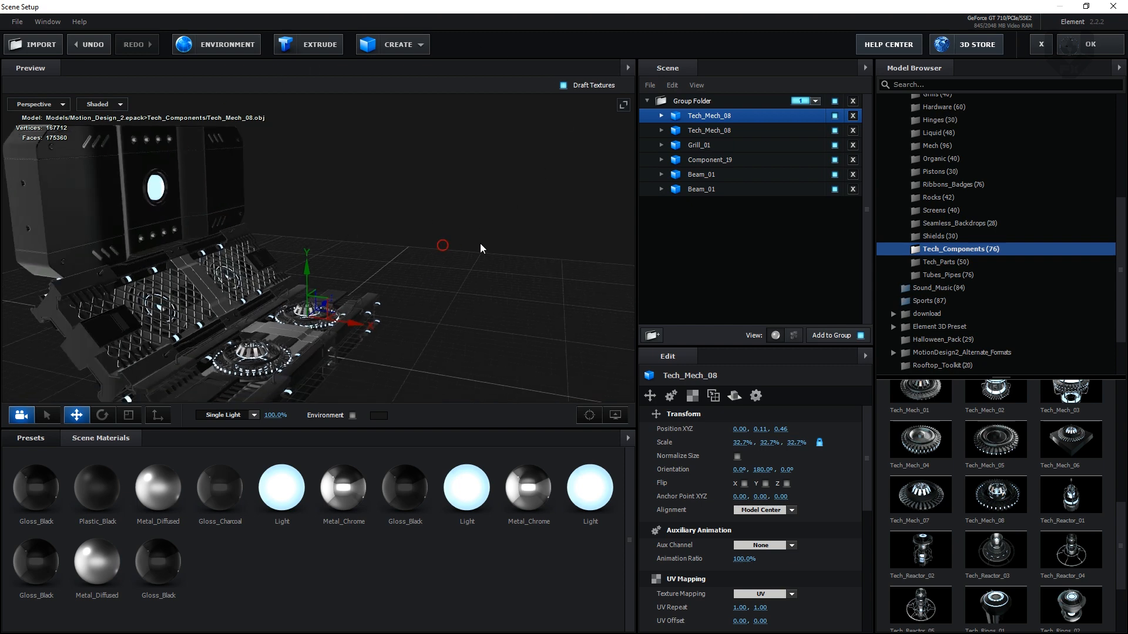
- Group all six models, both beams, Component_19, Grill_01 and both Tech_Mech_08 copies, into a new folder
{"action": "left_click", "coordinate": [695, 99]}
{"action": "left_click", "coordinate": [707, 189]}
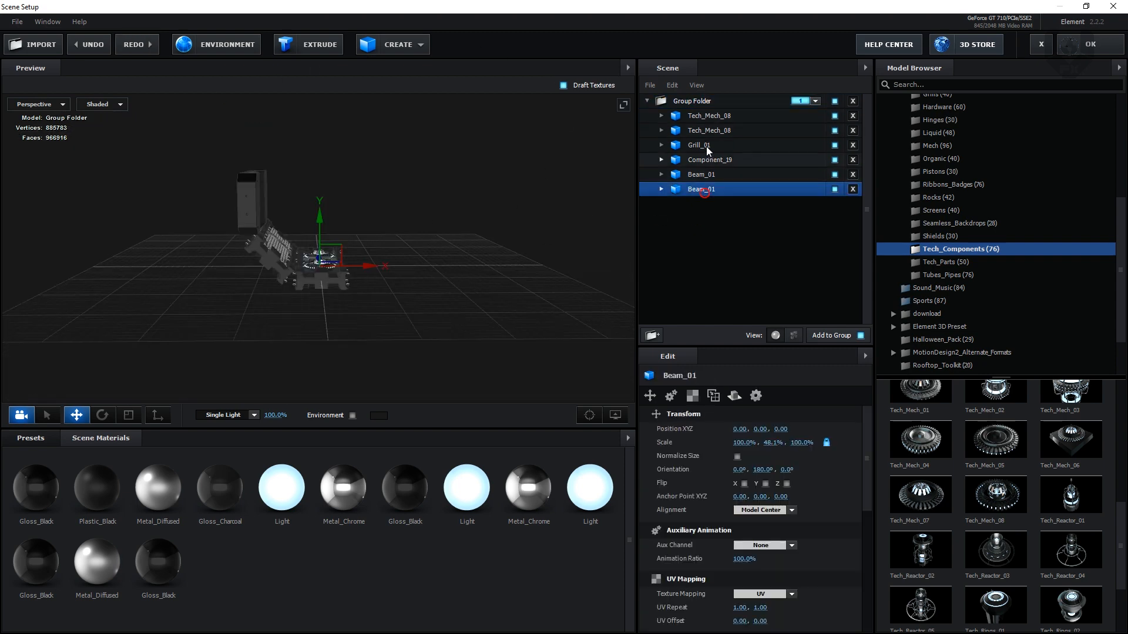
{"action": "left_click", "coordinate": [706, 116], "text": "ctrl"}
{"action": "left_click", "coordinate": [707, 173], "text": "ctrl"}
{"action": "left_click", "coordinate": [709, 160], "text": "ctrl"}
{"action": "left_click", "coordinate": [709, 145], "text": "ctrl"}
{"action": "left_click", "coordinate": [713, 131], "text": "ctrl"}
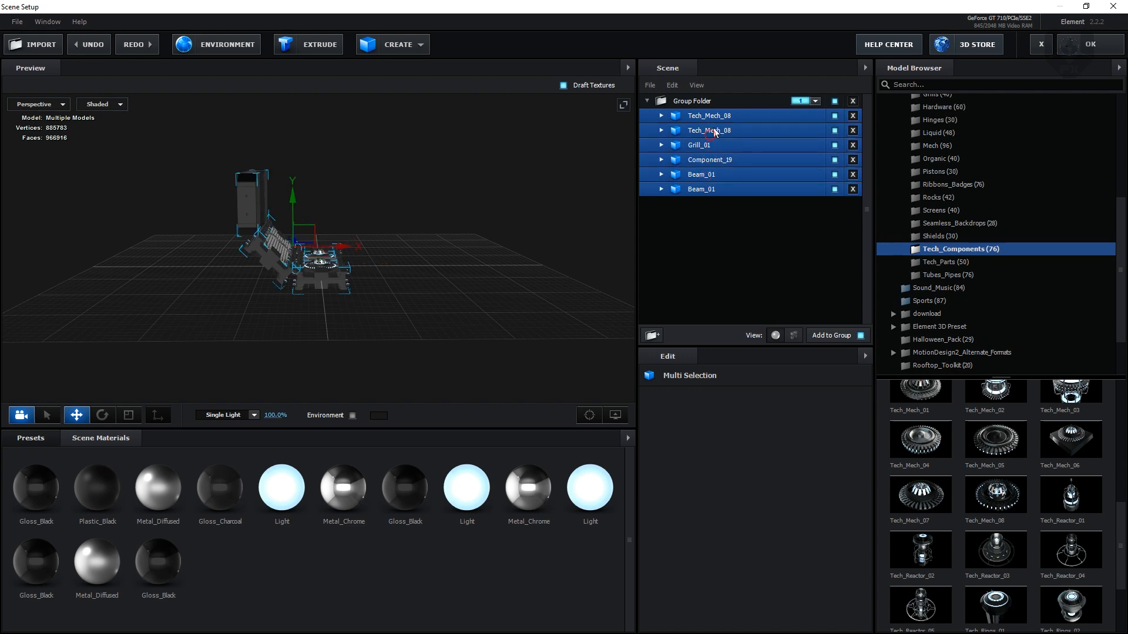
{"action": "left_click", "coordinate": [714, 131], "text": "ctrl"}
{"action": "left_click", "coordinate": [712, 131], "text": "ctrl"}
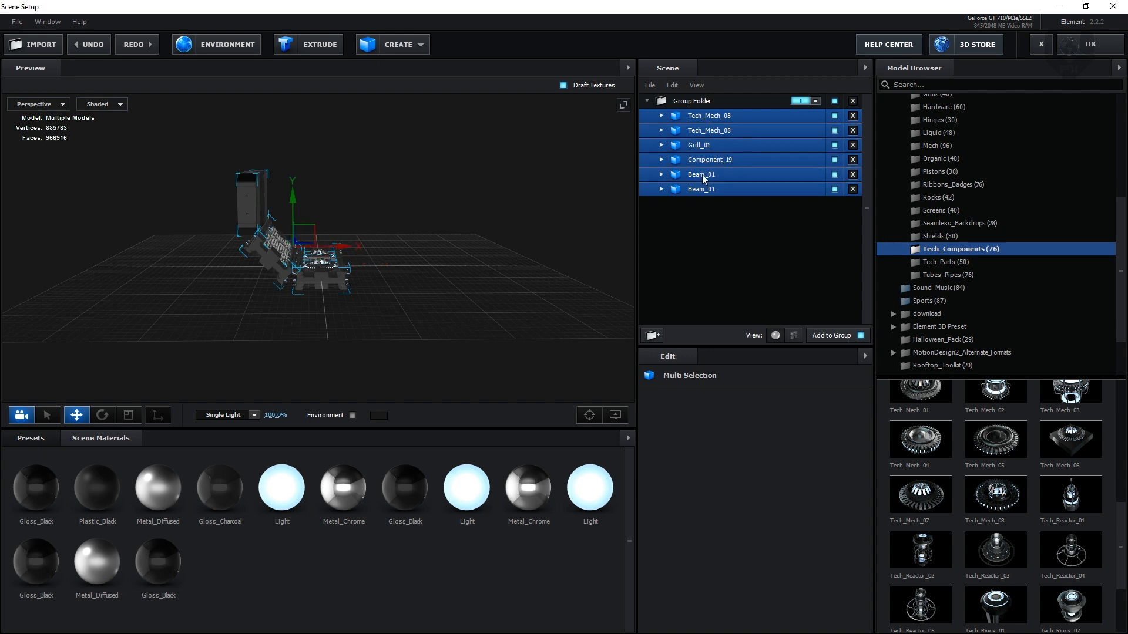
{"action": "left_click", "coordinate": [652, 335]}
- Rename the new nested group folder as "group 1"
{"action": "left_click", "coordinate": [702, 117]}
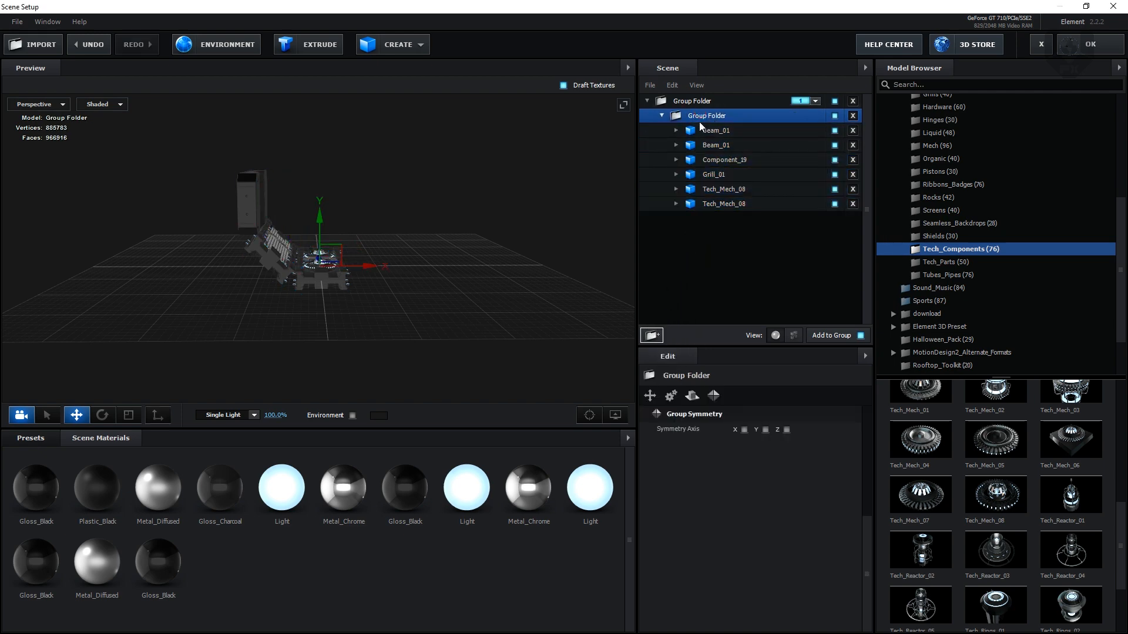
{"action": "right_click", "coordinate": [701, 117]}
{"action": "left_click", "coordinate": [744, 202]}
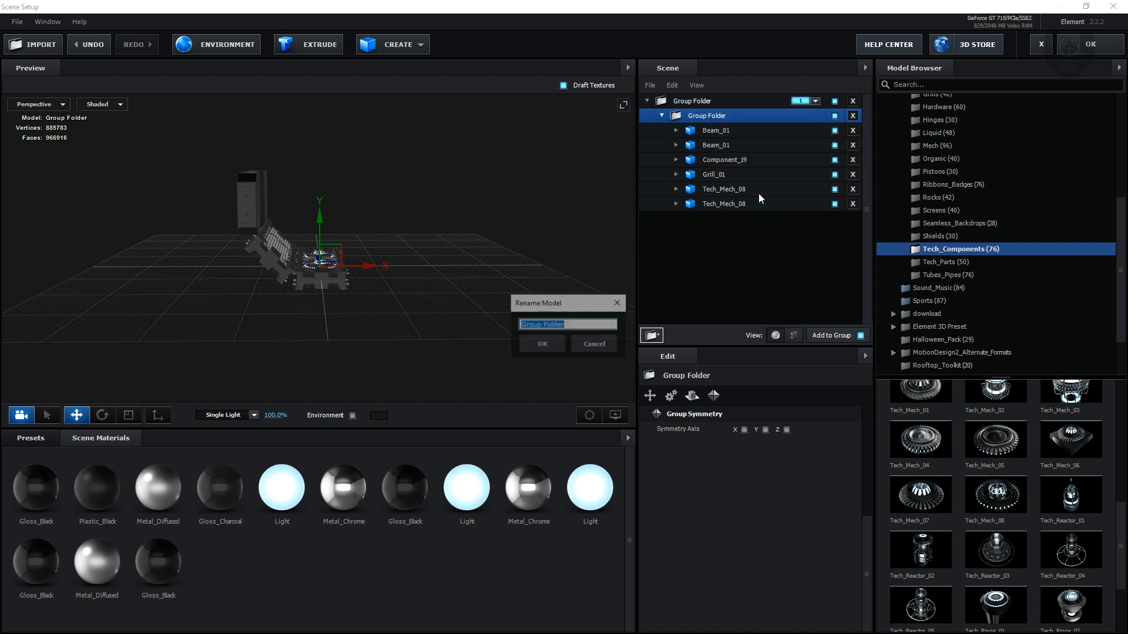
{"action": "type", "text": "gr"}
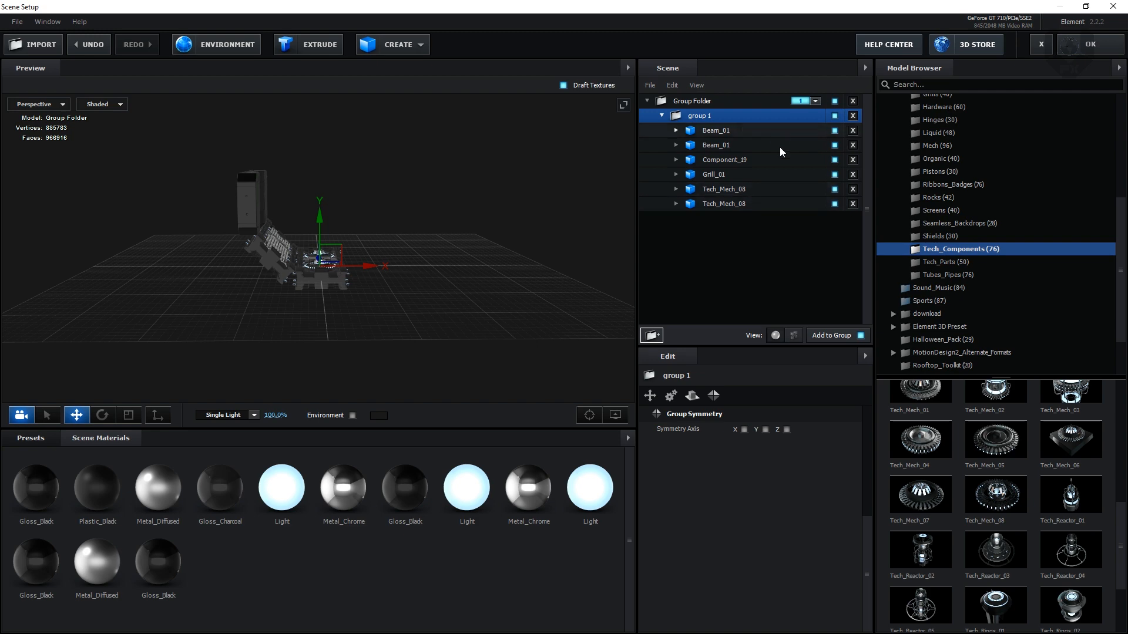
- Mirror group 1 with Group Symmetry on the X axis and undo the trial shift of the group along X
{"action": "left_click", "coordinate": [744, 430]}
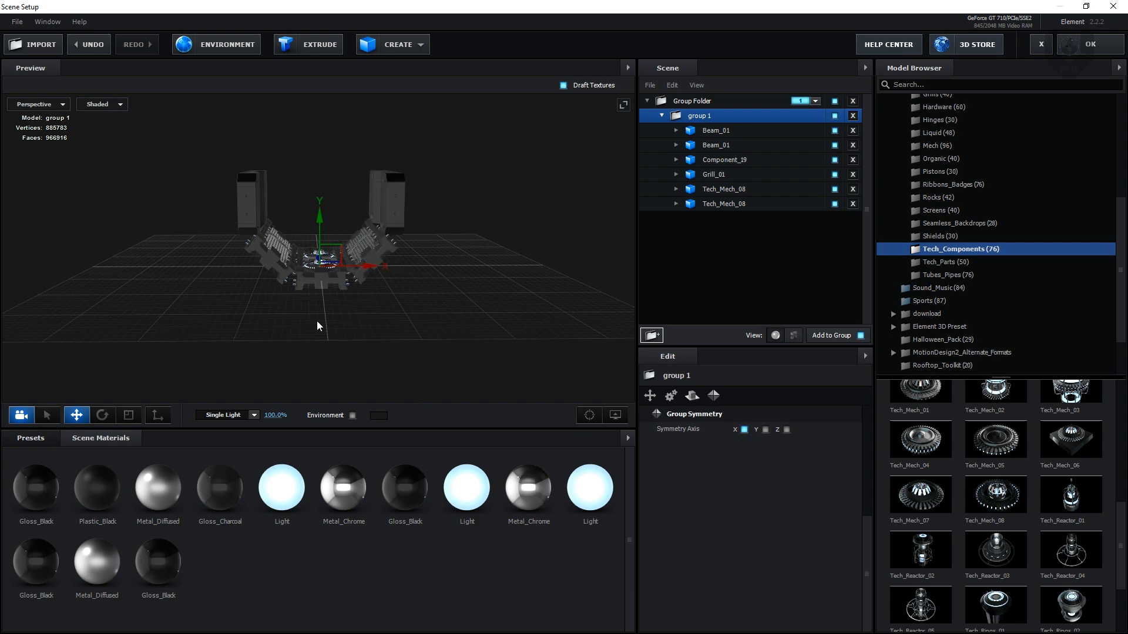
{"action": "left_click_drag", "start_coordinate": [318, 321], "coordinate": [313, 340]}
{"action": "left_click_drag", "start_coordinate": [360, 259], "coordinate": [347, 259]}
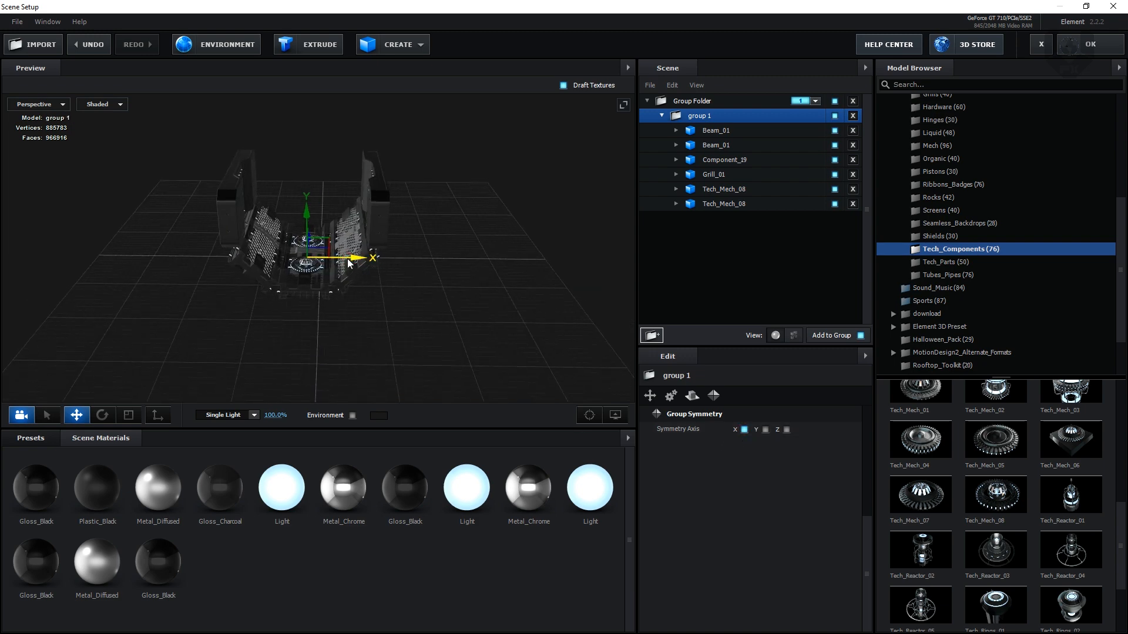
{"action": "key", "text": "ctrl+z"}
- Select all six models inside group 1 and move them along X until the mirrored floor beams sit side by side
{"action": "left_click", "coordinate": [699, 204]}
{"action": "left_click", "coordinate": [716, 130], "text": "ctrl"}
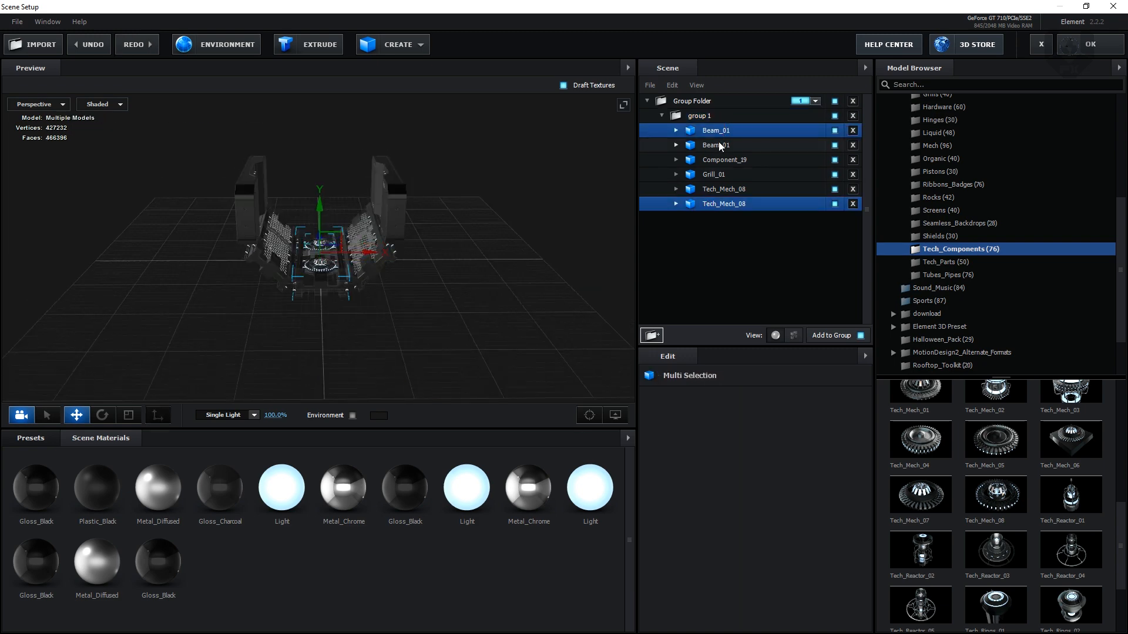
{"action": "left_click", "coordinate": [721, 145]}
{"action": "left_click", "coordinate": [721, 160]}
{"action": "left_click", "coordinate": [720, 189], "text": "ctrl"}
{"action": "left_click", "coordinate": [720, 204], "text": "ctrl"}
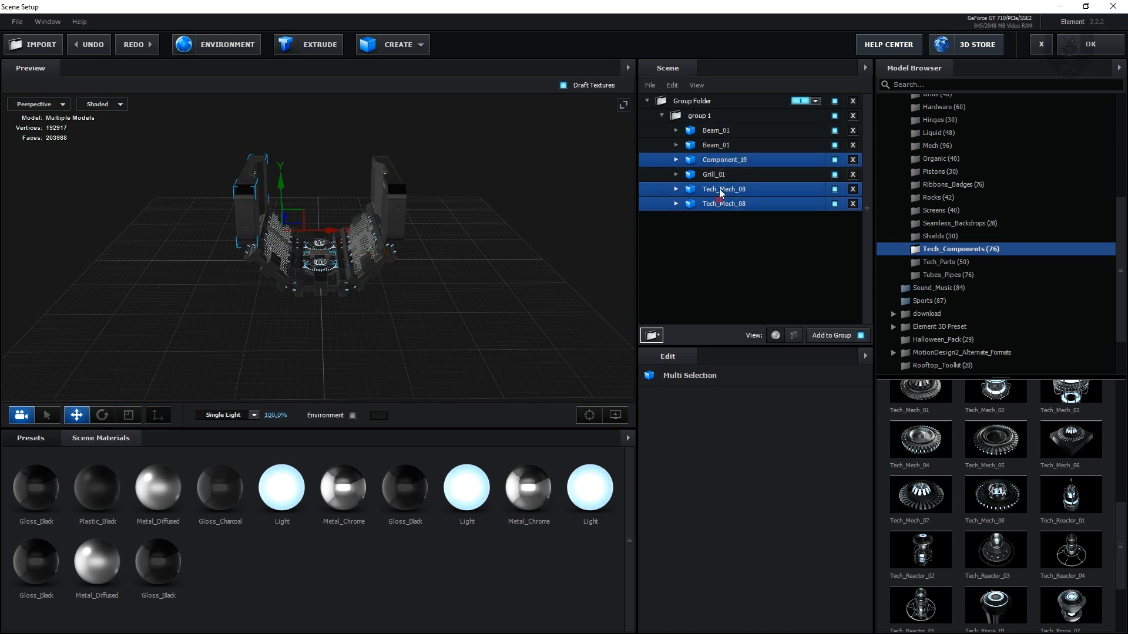
{"action": "left_click", "coordinate": [714, 174], "text": "ctrl"}
{"action": "left_click", "coordinate": [716, 145], "text": "ctrl"}
{"action": "left_click", "coordinate": [716, 130], "text": "ctrl"}
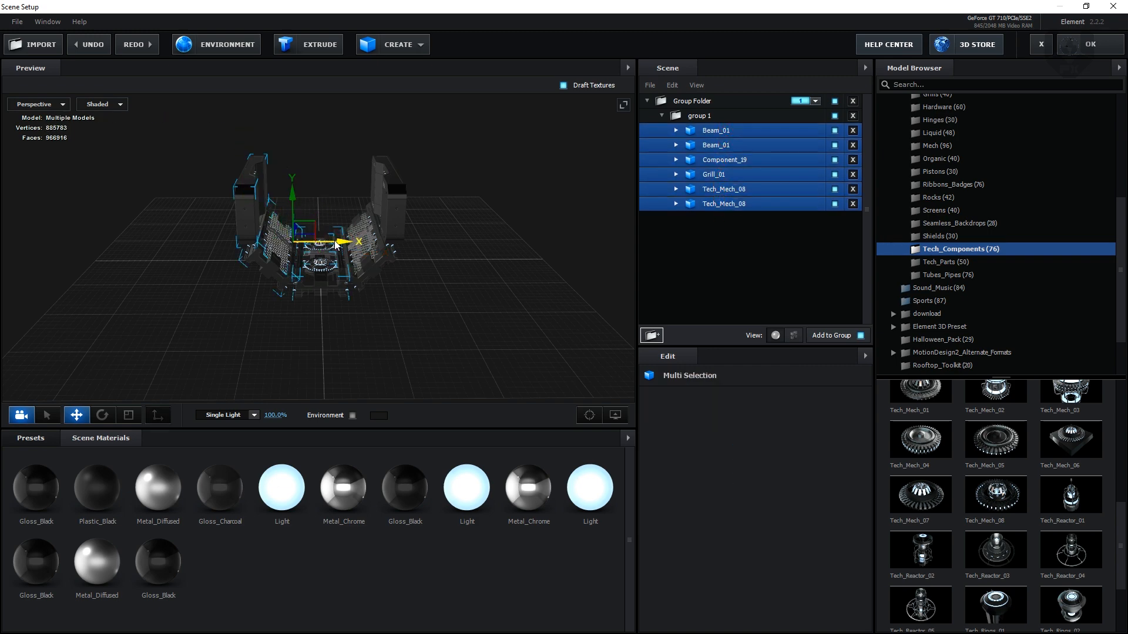
{"action": "left_click_drag", "start_coordinate": [340, 243], "coordinate": [344, 218]}
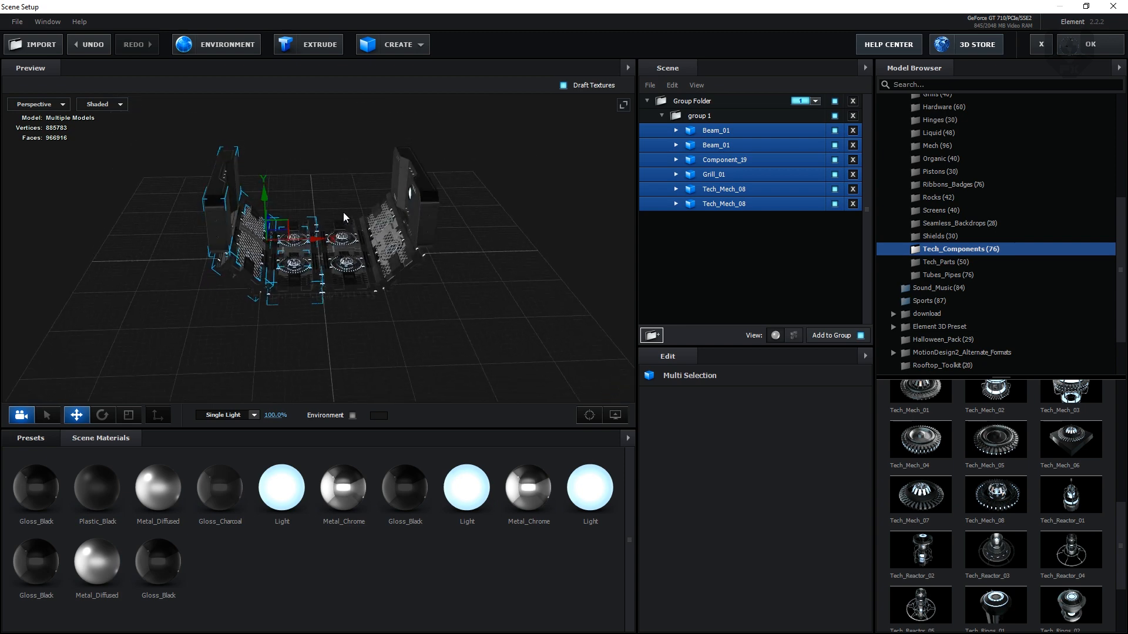
{"action": "left_click_drag", "start_coordinate": [335, 323], "coordinate": [393, 307]}
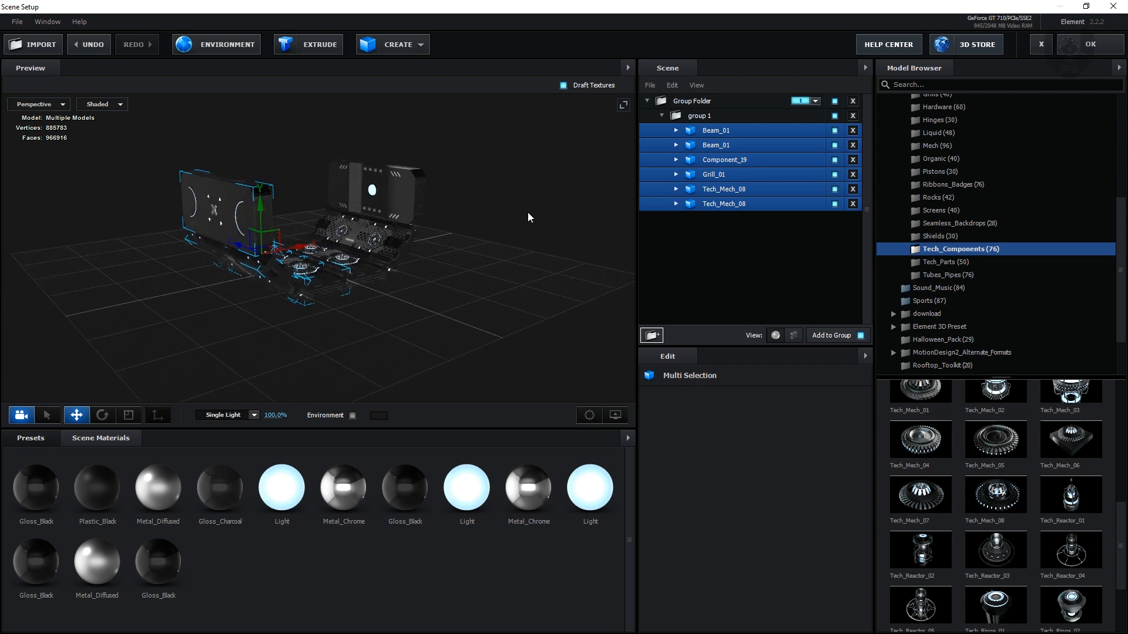
- Add Y symmetry to group 1 and lower its six models together until the mirrored halves form a closed tunnel ring
{"action": "left_click", "coordinate": [718, 119]}
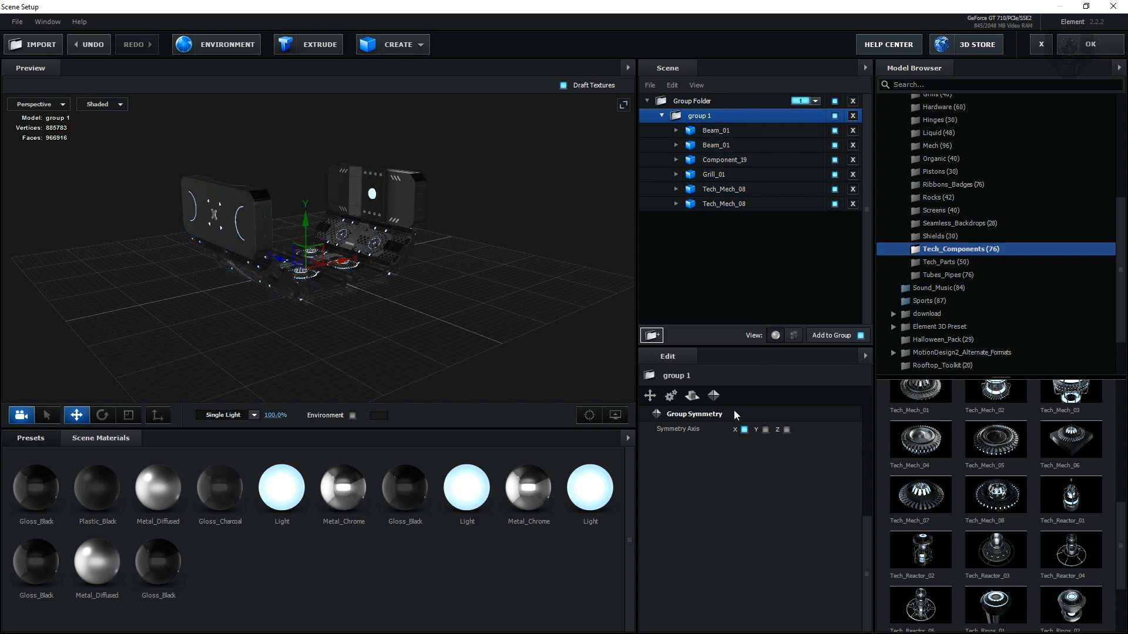
{"action": "left_click", "coordinate": [766, 429]}
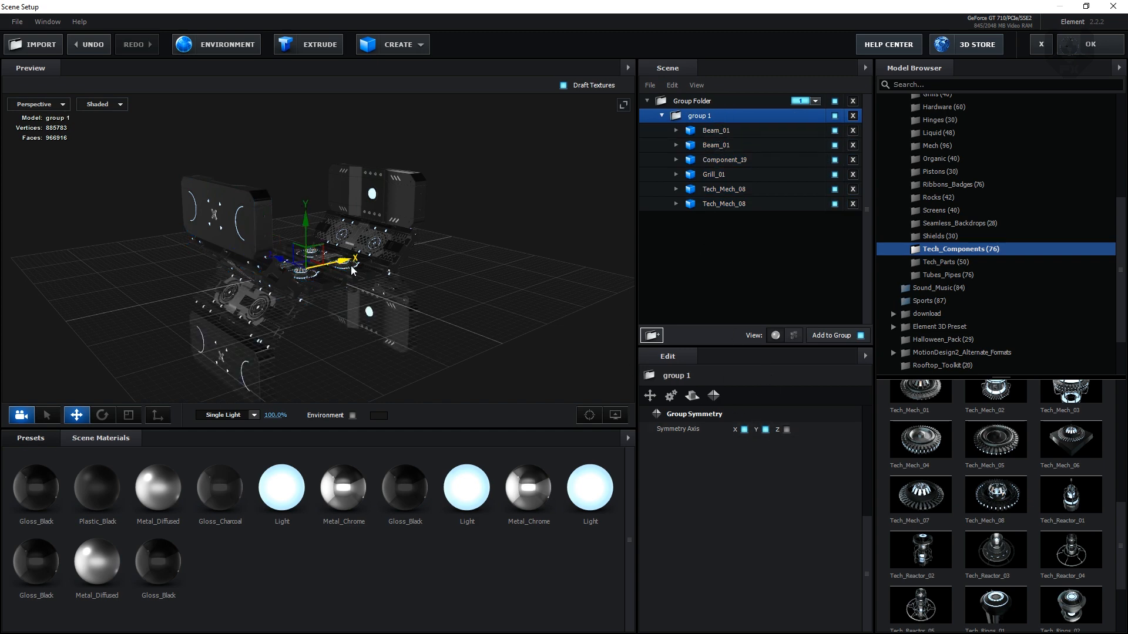
{"action": "left_click", "coordinate": [717, 131]}
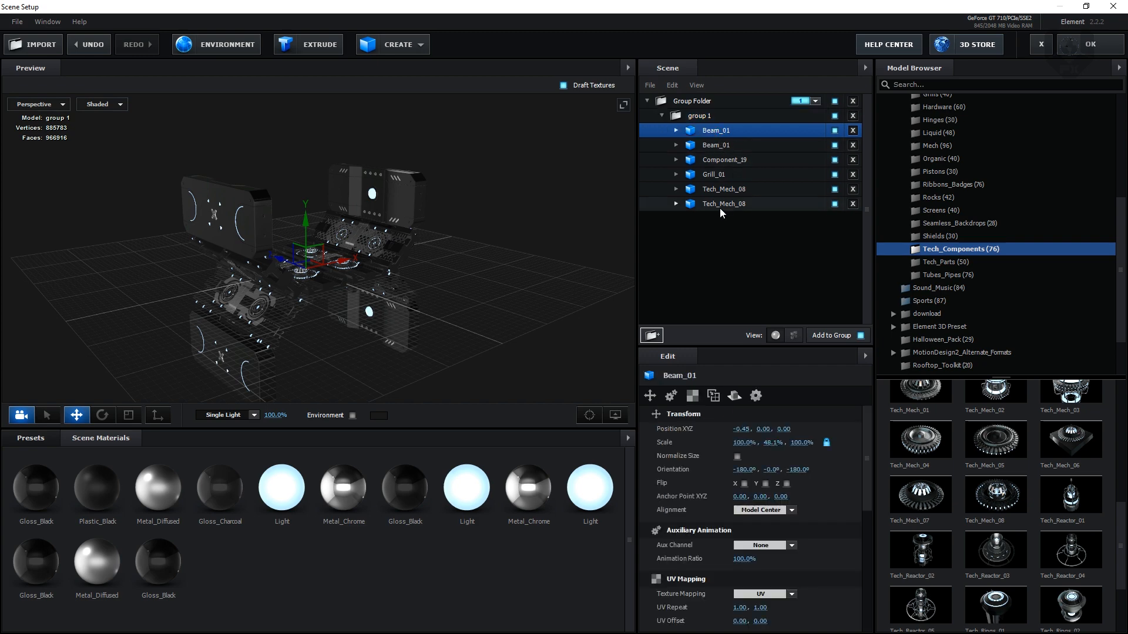
{"action": "left_click", "coordinate": [717, 204], "text": "ctrl"}
{"action": "left_click", "coordinate": [713, 190], "text": "ctrl"}
{"action": "left_click", "coordinate": [716, 174], "text": "ctrl"}
{"action": "left_click", "coordinate": [716, 145], "text": "ctrl"}
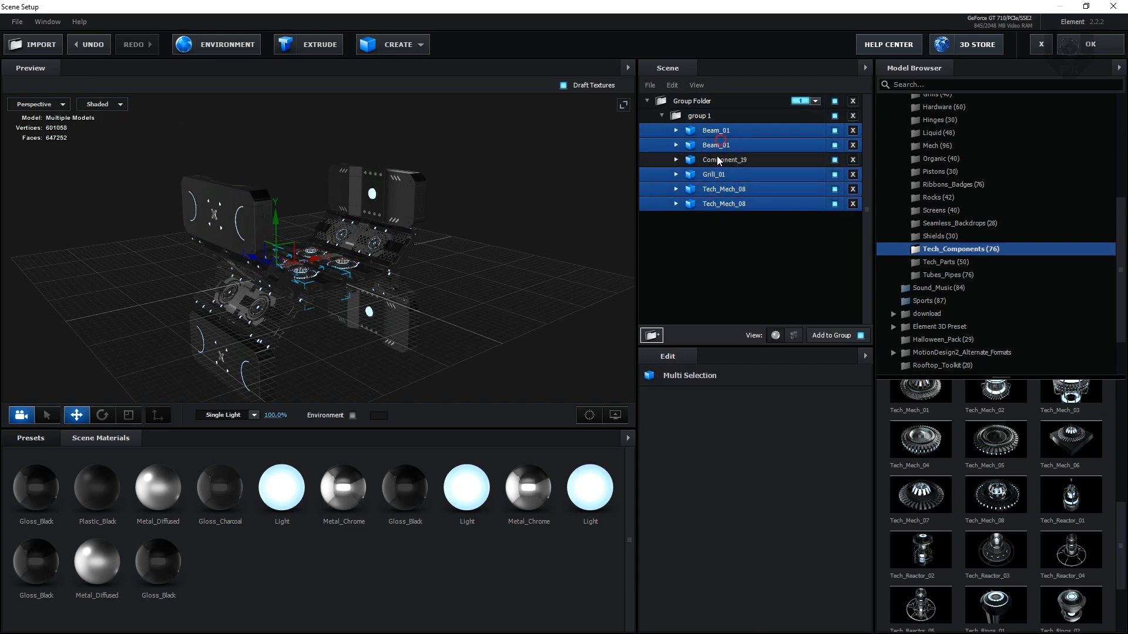
{"action": "left_click", "coordinate": [717, 160], "text": "ctrl"}
{"action": "left_click_drag", "start_coordinate": [261, 222], "coordinate": [273, 308]}
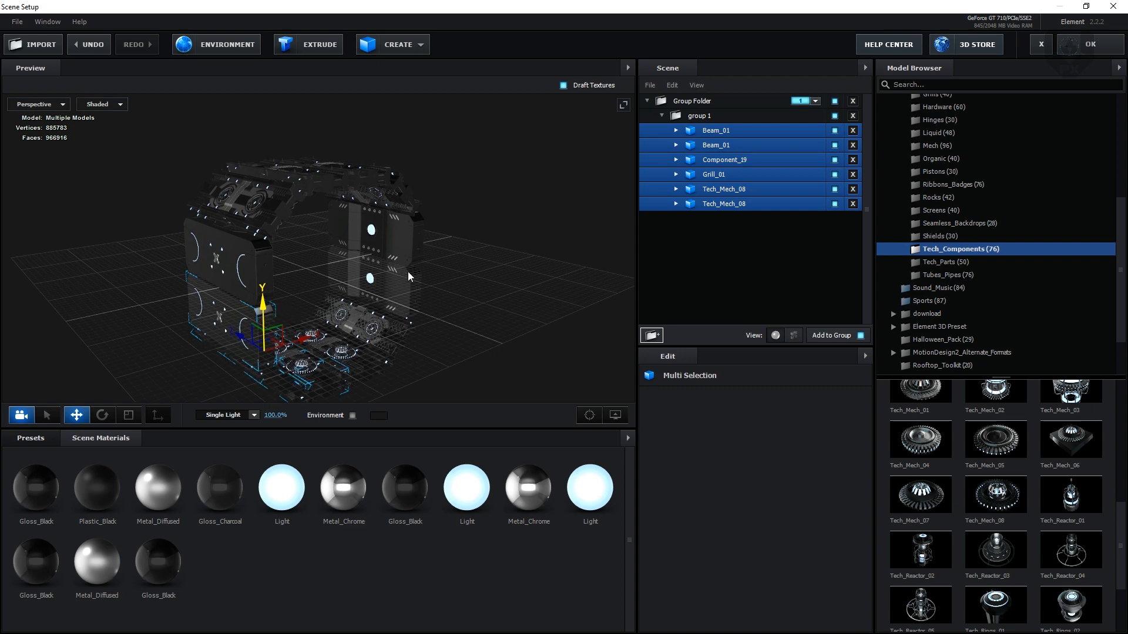
{"action": "left_click_drag", "start_coordinate": [429, 269], "coordinate": [383, 279]}
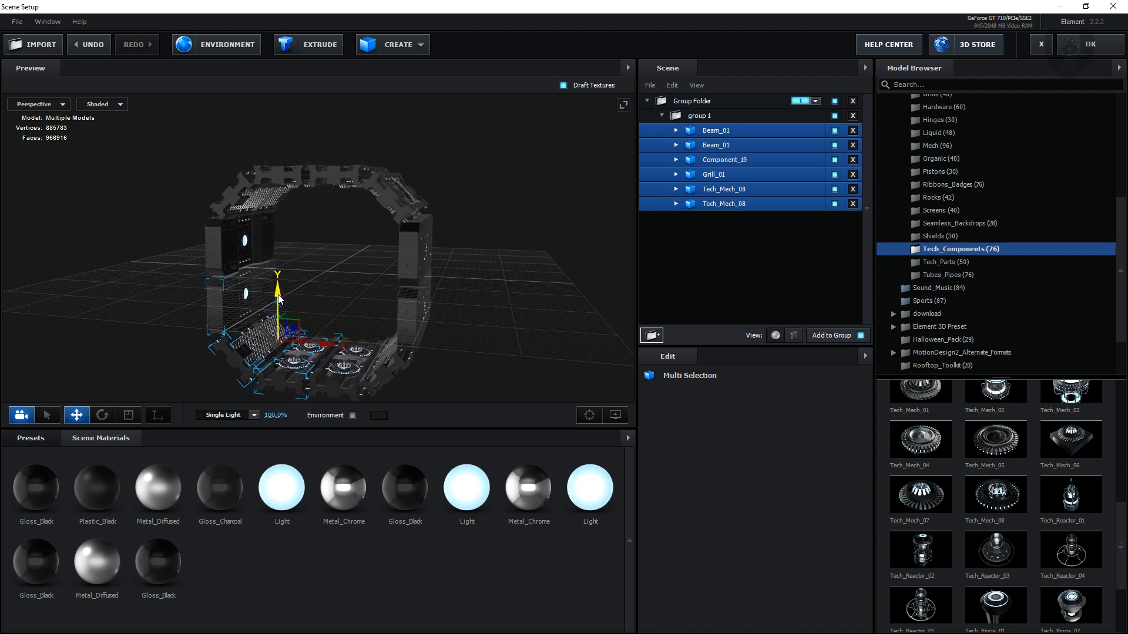
{"action": "left_click_drag", "start_coordinate": [278, 299], "coordinate": [471, 302]}
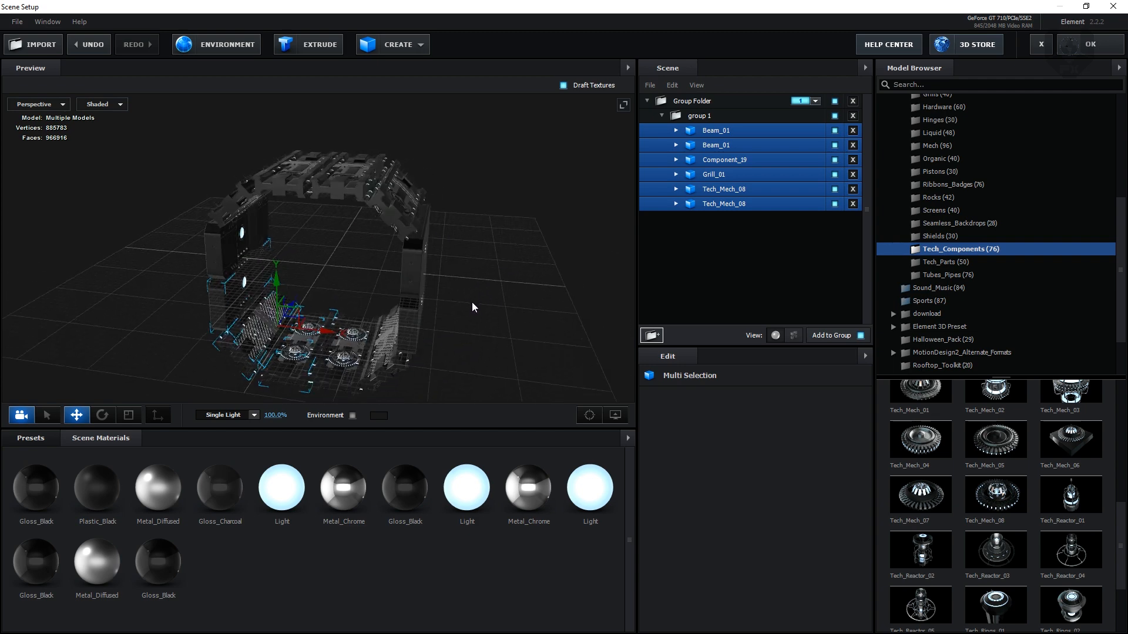
- Collapse and select group 1, and hide the grid in the preview
{"action": "left_click", "coordinate": [661, 115]}
{"action": "left_click", "coordinate": [703, 118]}
{"action": "left_click_drag", "start_coordinate": [428, 273], "coordinate": [440, 217]}
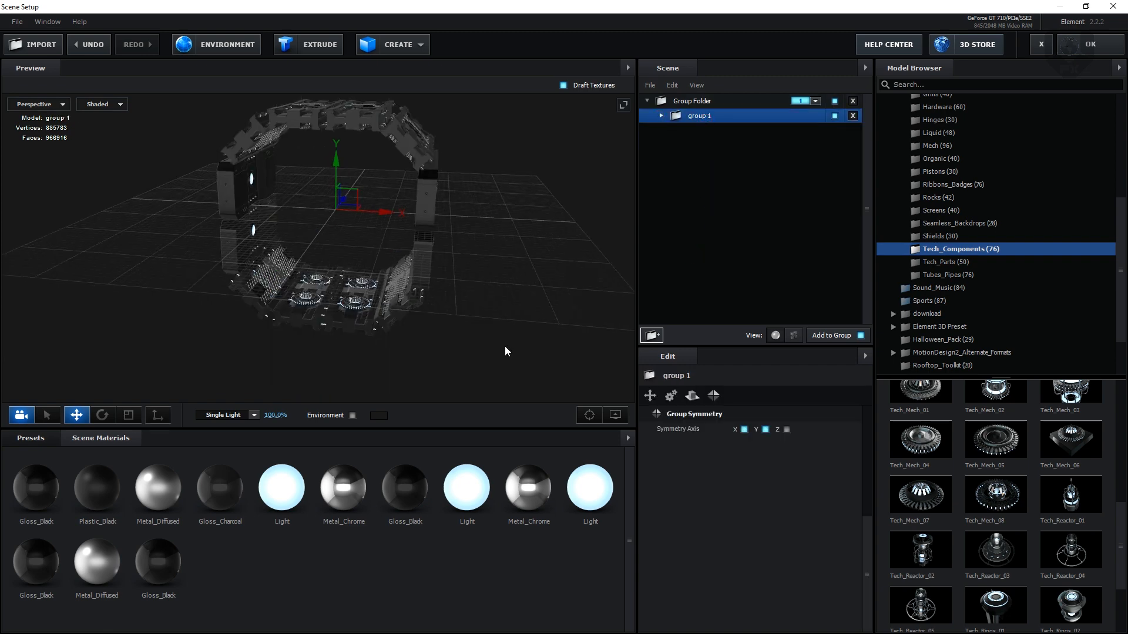
{"action": "left_click", "coordinate": [615, 415]}
{"action": "left_click", "coordinate": [568, 378]}
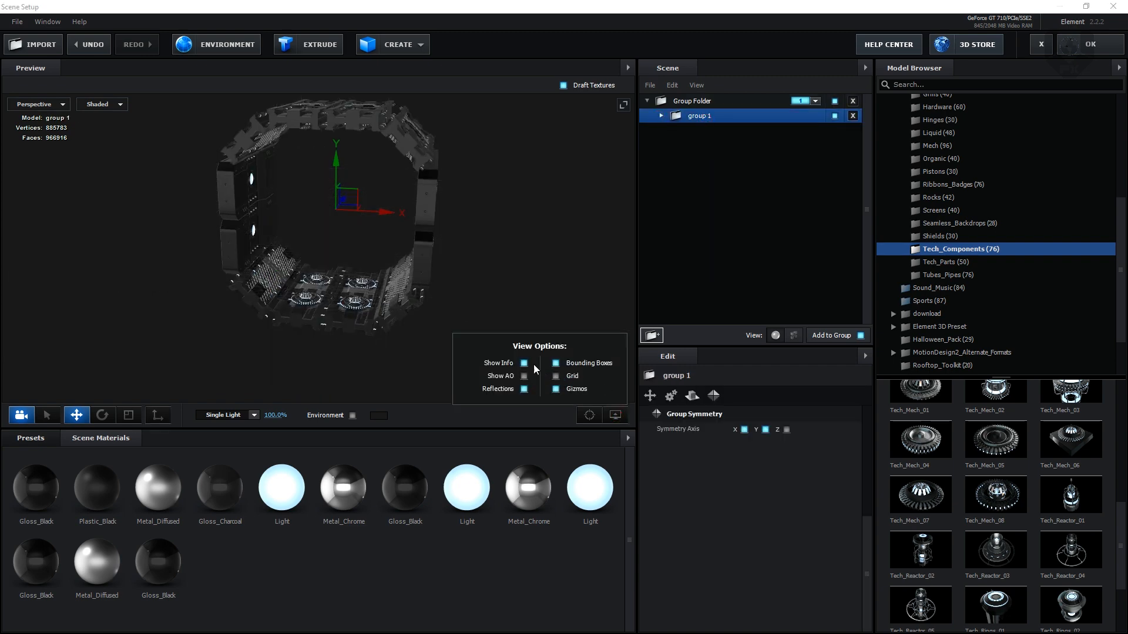
{"action": "left_click_drag", "start_coordinate": [467, 301], "coordinate": [444, 304]}
{"action": "left_click_drag", "start_coordinate": [463, 352], "coordinate": [339, 313]}
- Apply the Gold preset from the Physical materials to the end faces and trim of the floor beam
{"action": "left_click", "coordinate": [31, 437]}
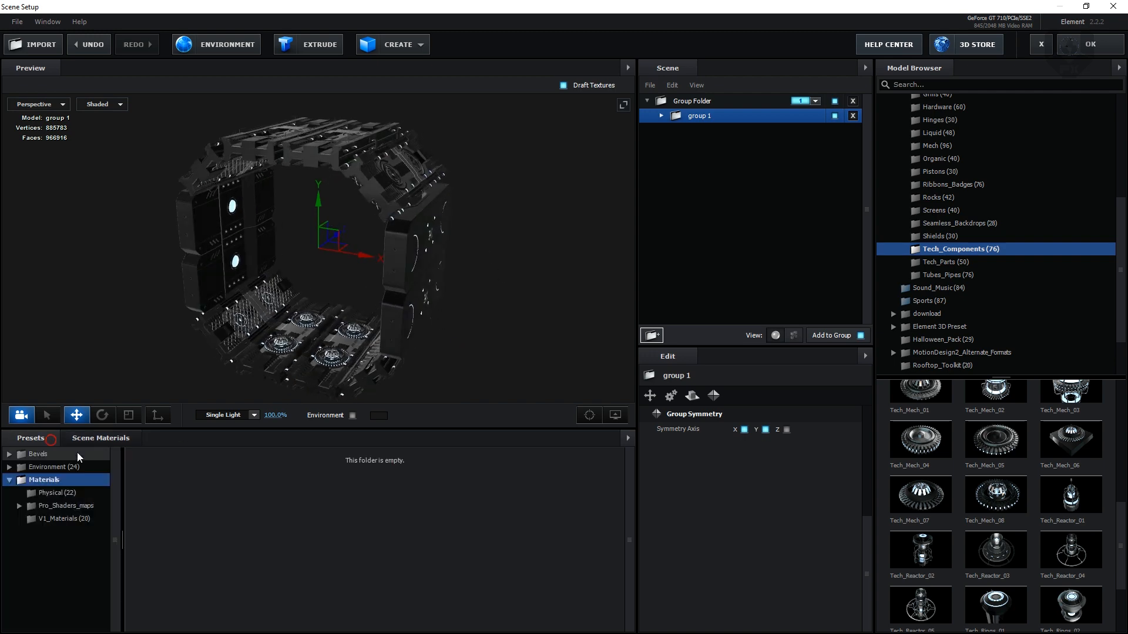
{"action": "left_click", "coordinate": [57, 492]}
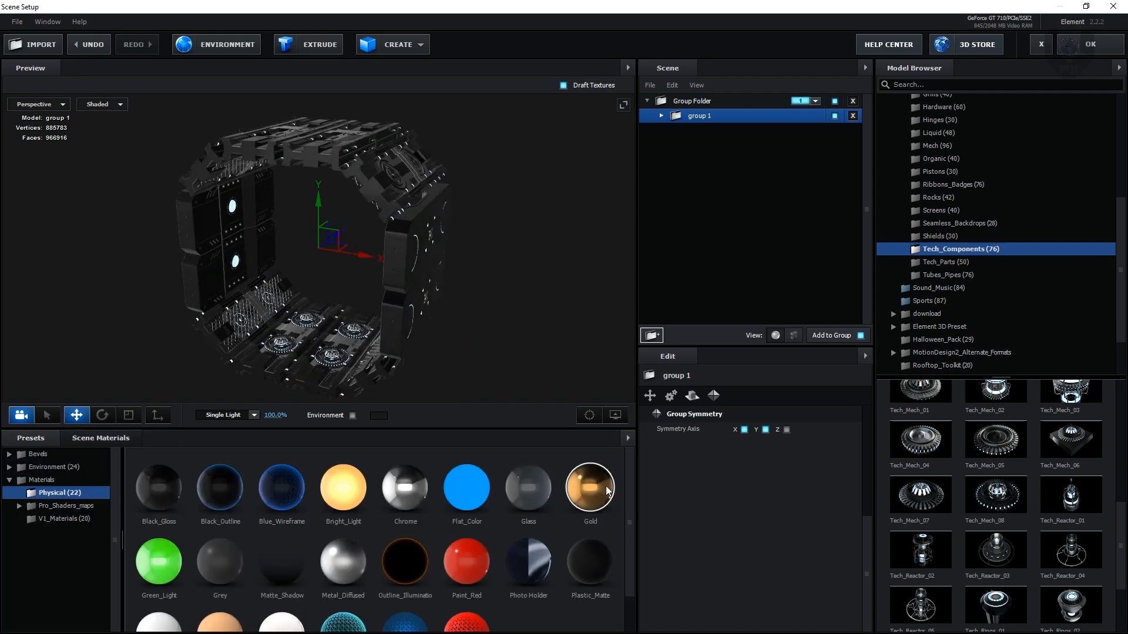
{"action": "left_click_drag", "start_coordinate": [356, 473], "coordinate": [258, 366]}
{"action": "left_click_drag", "start_coordinate": [484, 359], "coordinate": [437, 187]}
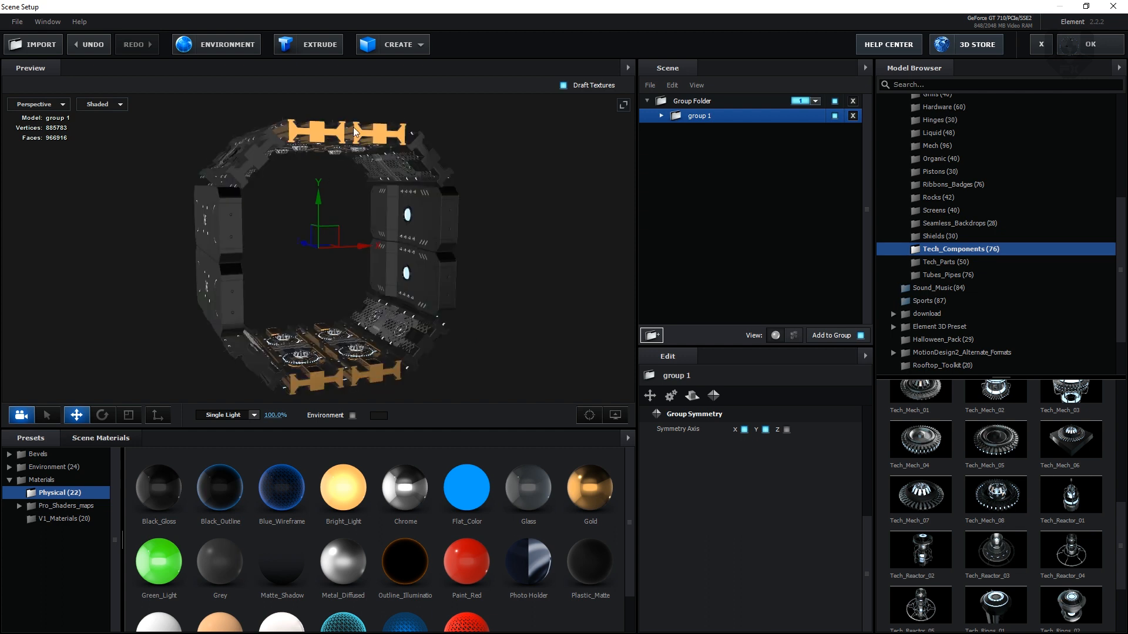
{"action": "left_click_drag", "start_coordinate": [474, 331], "coordinate": [435, 462]}
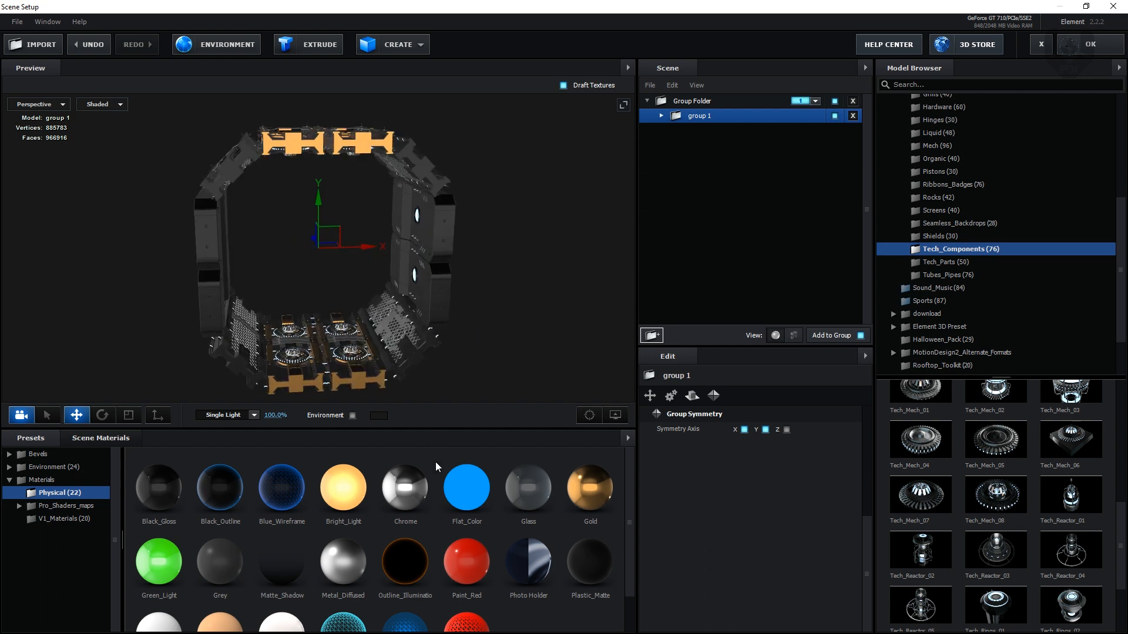
{"action": "left_click_drag", "start_coordinate": [475, 367], "coordinate": [507, 376]}
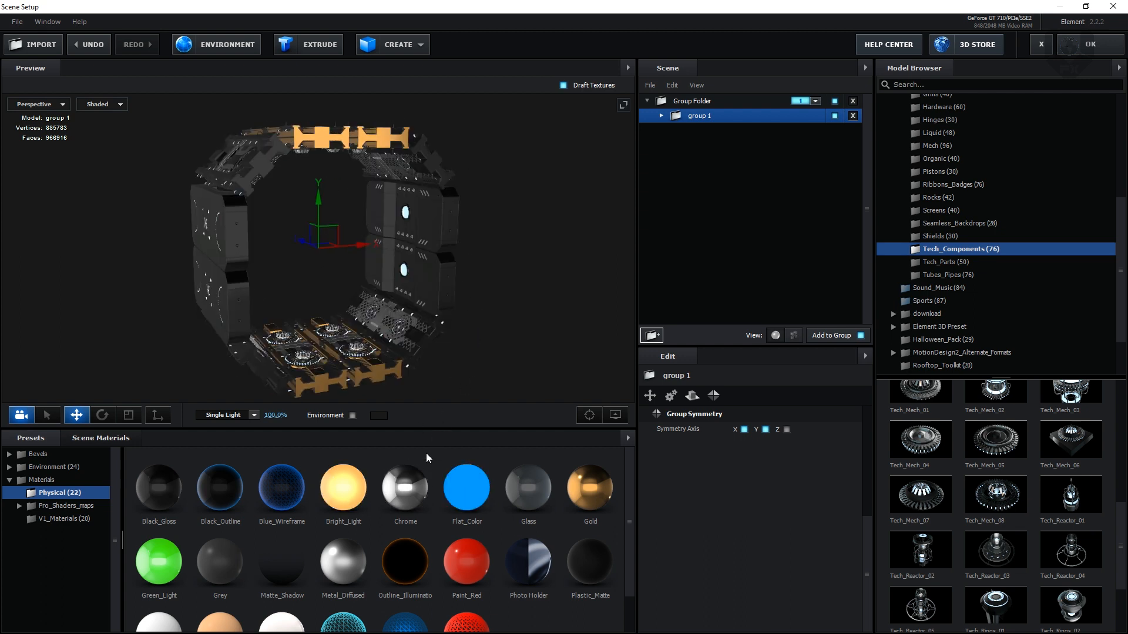
- Apply the Chrome physical material to the tunnel's side wall panels
{"action": "left_click_drag", "start_coordinate": [410, 485], "coordinate": [434, 258]}
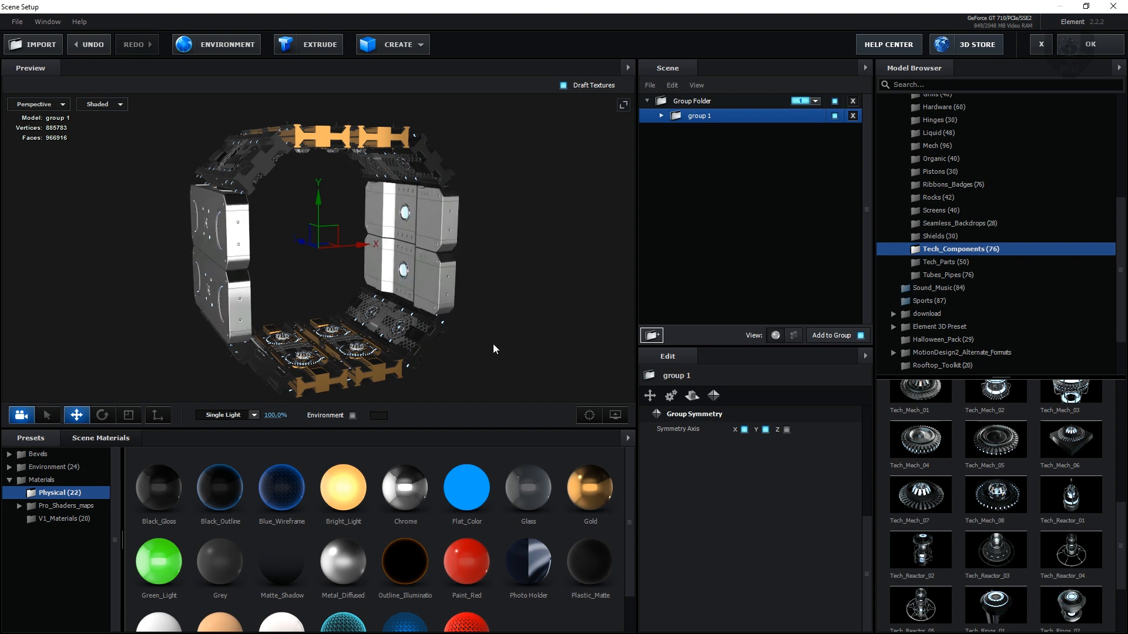
{"action": "left_click_drag", "start_coordinate": [493, 343], "coordinate": [461, 371]}
{"action": "mouse_move", "coordinate": [514, 330]}
{"action": "left_mouse_down"}
{"action": "mouse_move", "coordinate": [488, 323]}
{"action": "mouse_move", "coordinate": [506, 327]}
{"action": "left_mouse_up"}
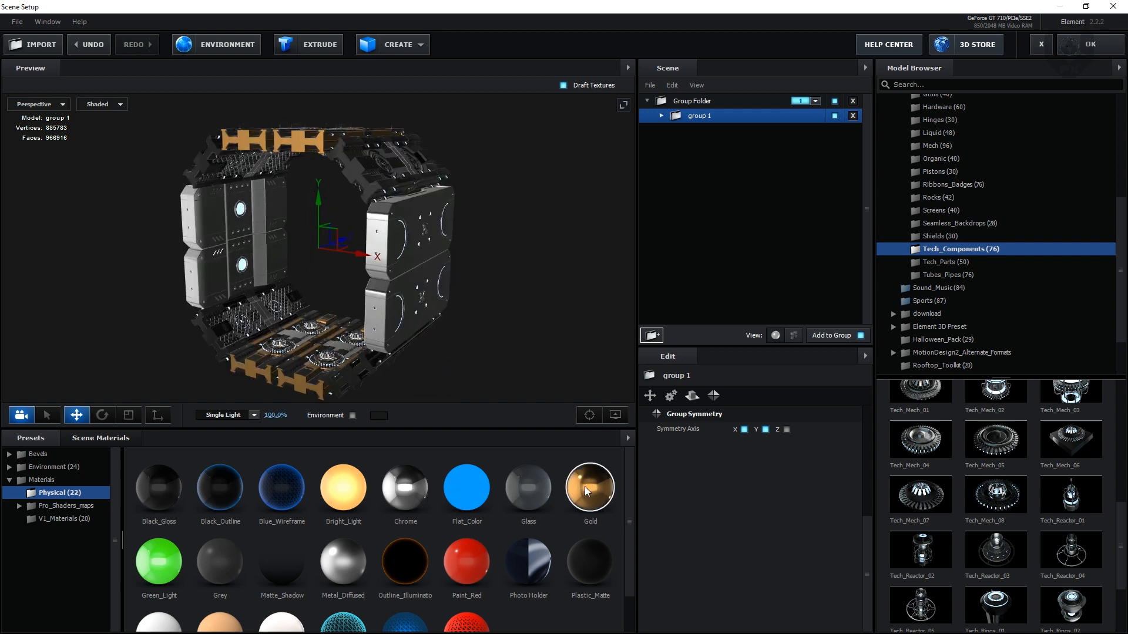
- Give the floor beam's Gold material a deeper orange reflectivity color, about FF8725, and a glossiness of 74%
{"action": "left_click", "coordinate": [661, 115]}
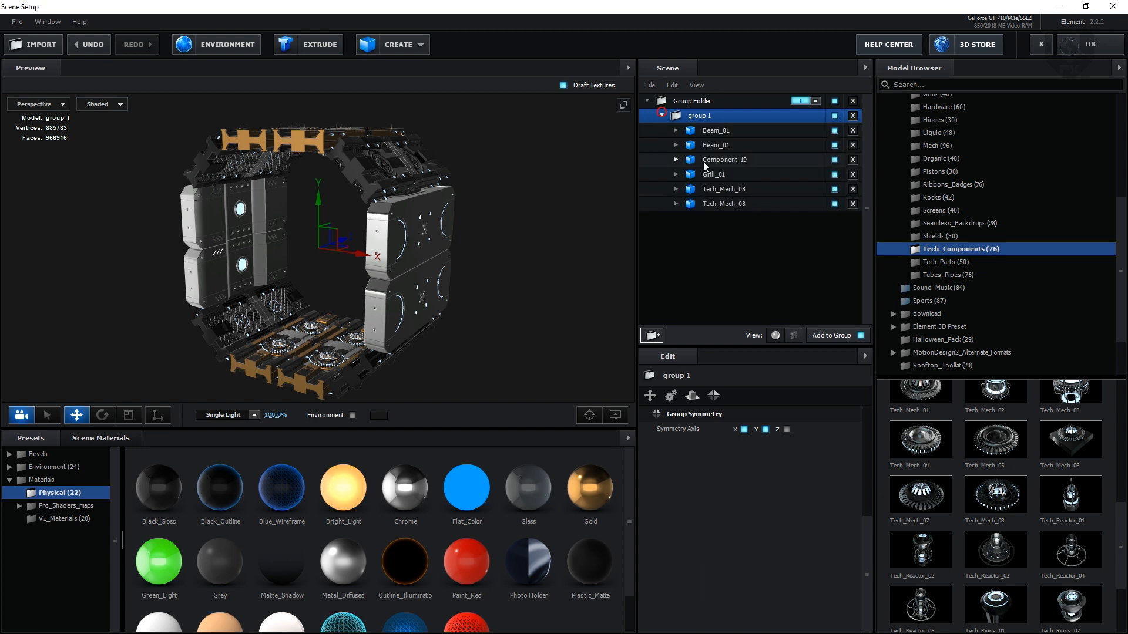
{"action": "left_click", "coordinate": [301, 149]}
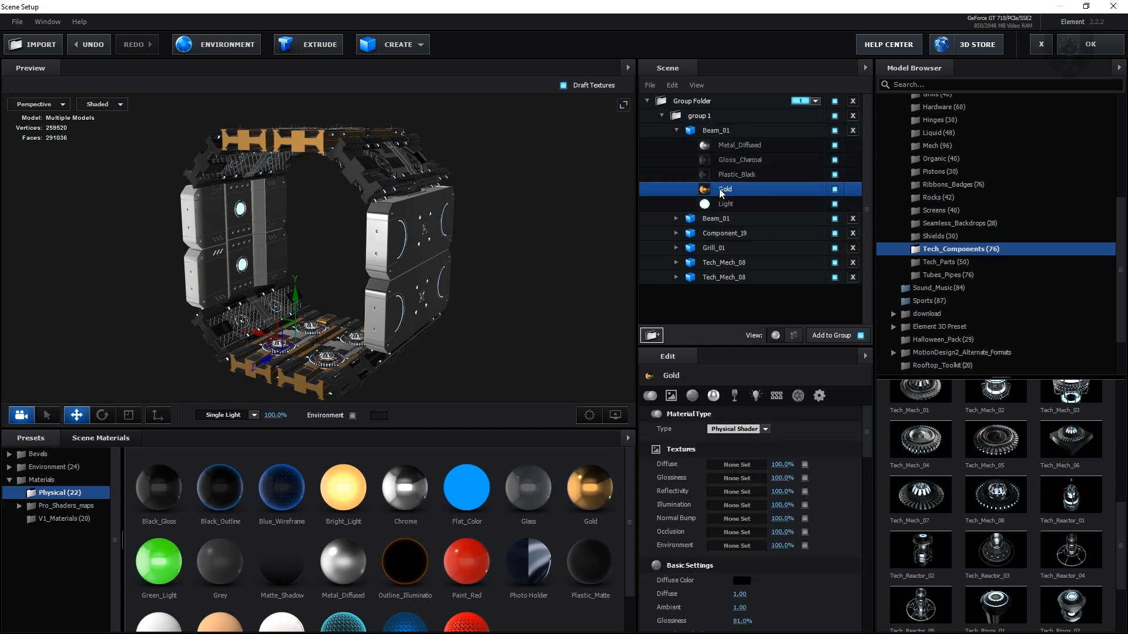
{"action": "left_click_drag", "start_coordinate": [870, 453], "coordinate": [869, 491]}
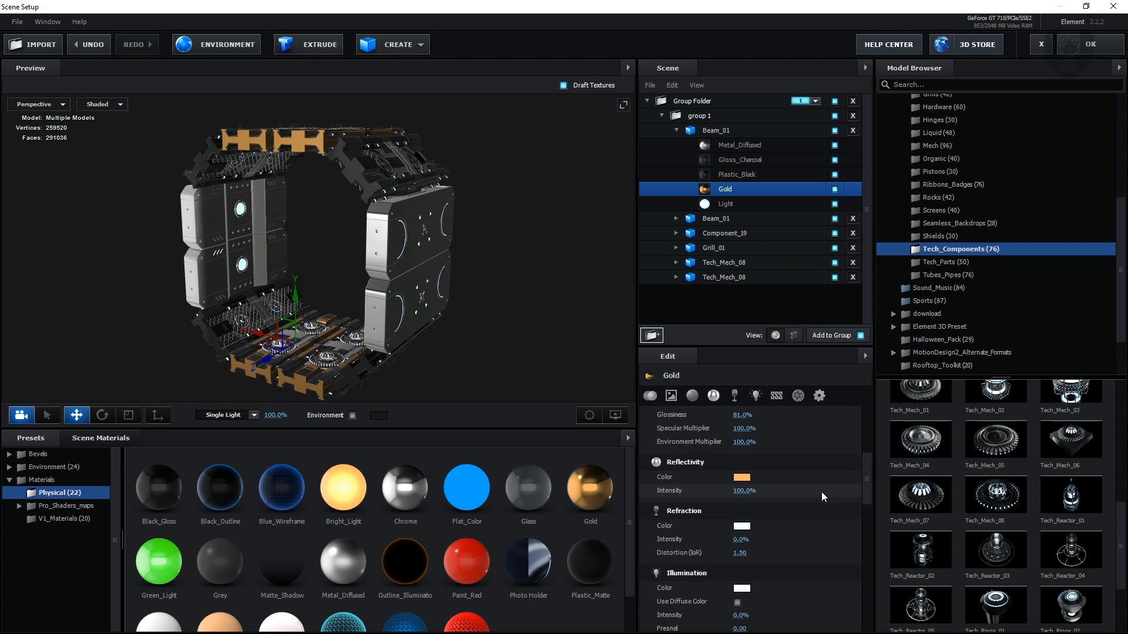
{"action": "left_click", "coordinate": [744, 479]}
{"action": "mouse_move", "coordinate": [800, 563]}
{"action": "left_mouse_down"}
{"action": "mouse_move", "coordinate": [804, 488]}
{"action": "mouse_move", "coordinate": [806, 561]}
{"action": "left_mouse_up"}
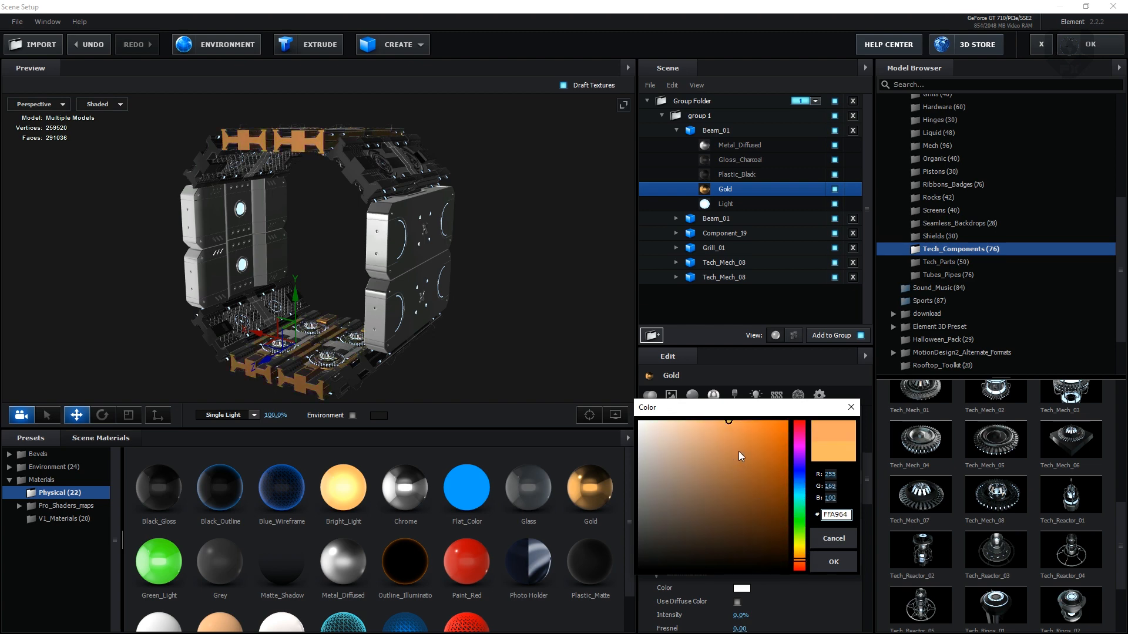
{"action": "left_click_drag", "start_coordinate": [738, 453], "coordinate": [742, 433]}
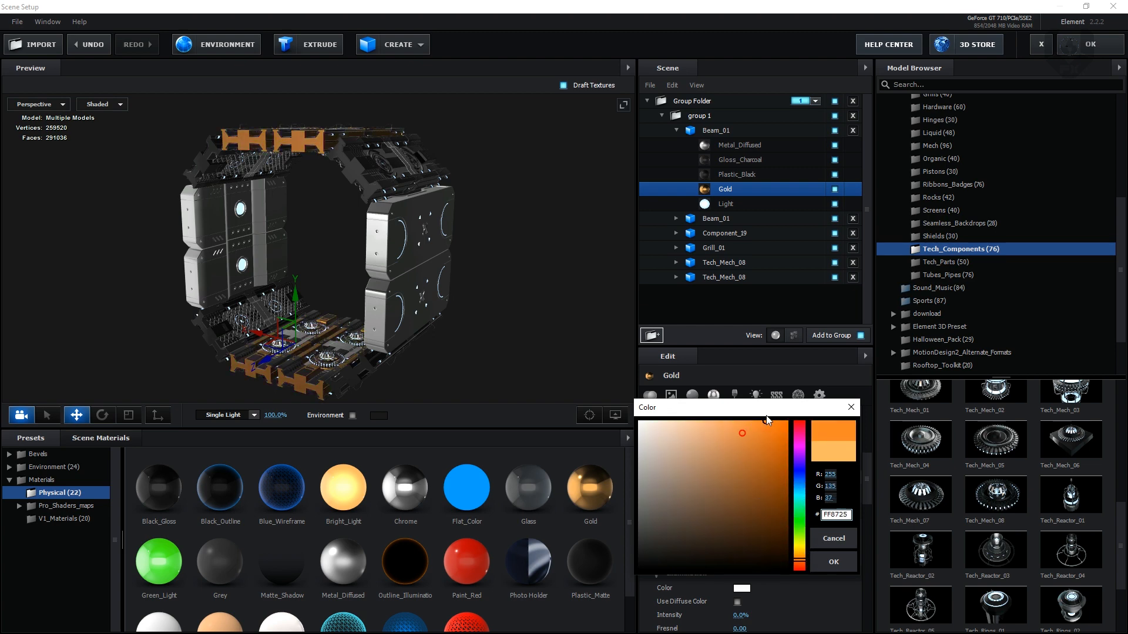
{"action": "left_click", "coordinate": [834, 562]}
{"action": "left_click_drag", "start_coordinate": [865, 479], "coordinate": [864, 468]}
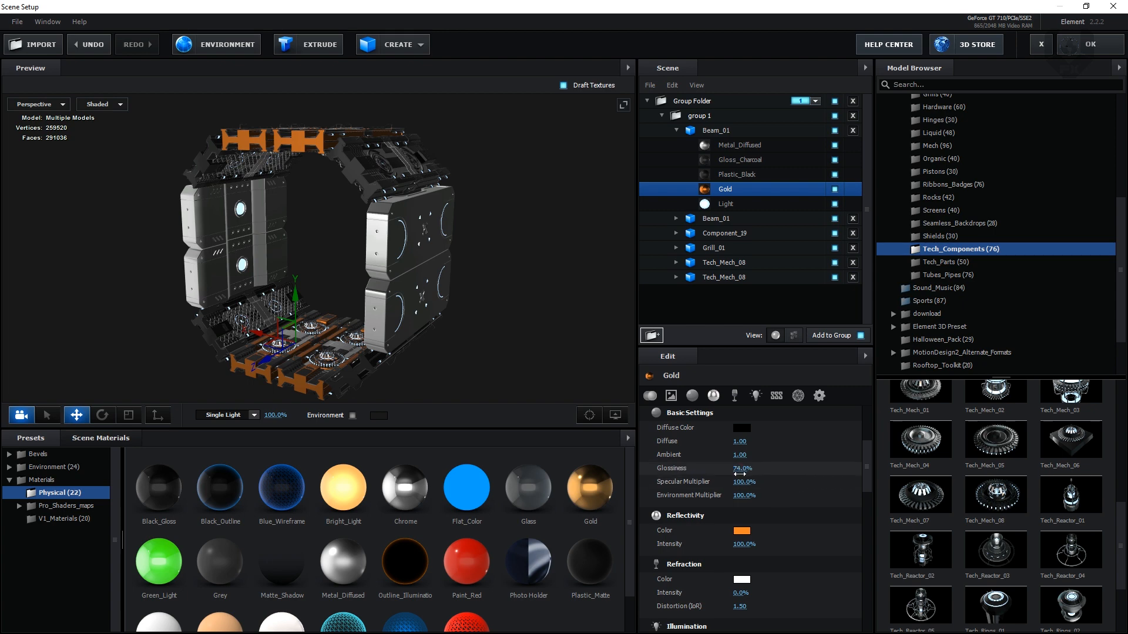
{"action": "left_click_drag", "start_coordinate": [442, 360], "coordinate": [508, 296]}
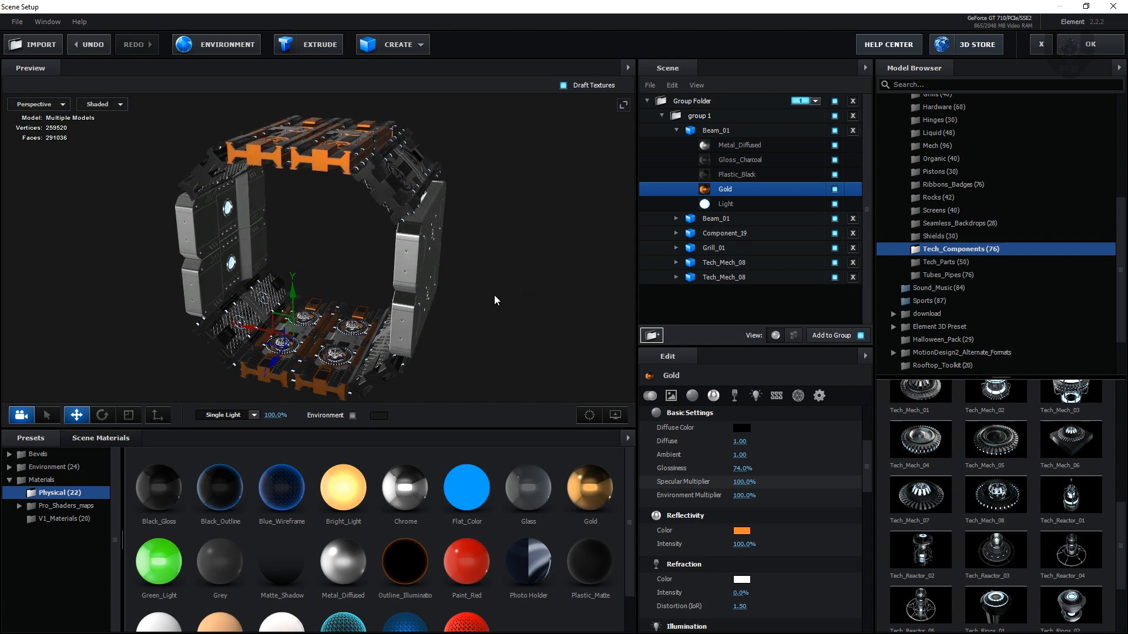
- Show the environment backdrop behind the tunnel section and accept the scene setup
{"action": "left_click", "coordinate": [353, 416]}
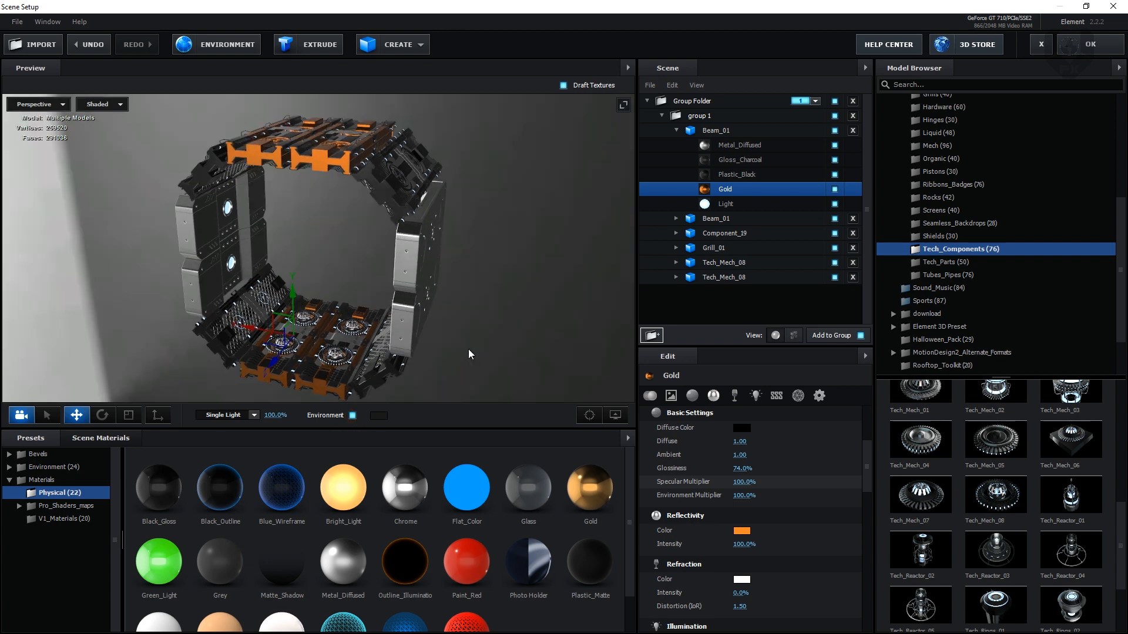
{"action": "left_click_drag", "start_coordinate": [468, 349], "coordinate": [512, 279]}
{"action": "left_click", "coordinate": [1088, 46]}
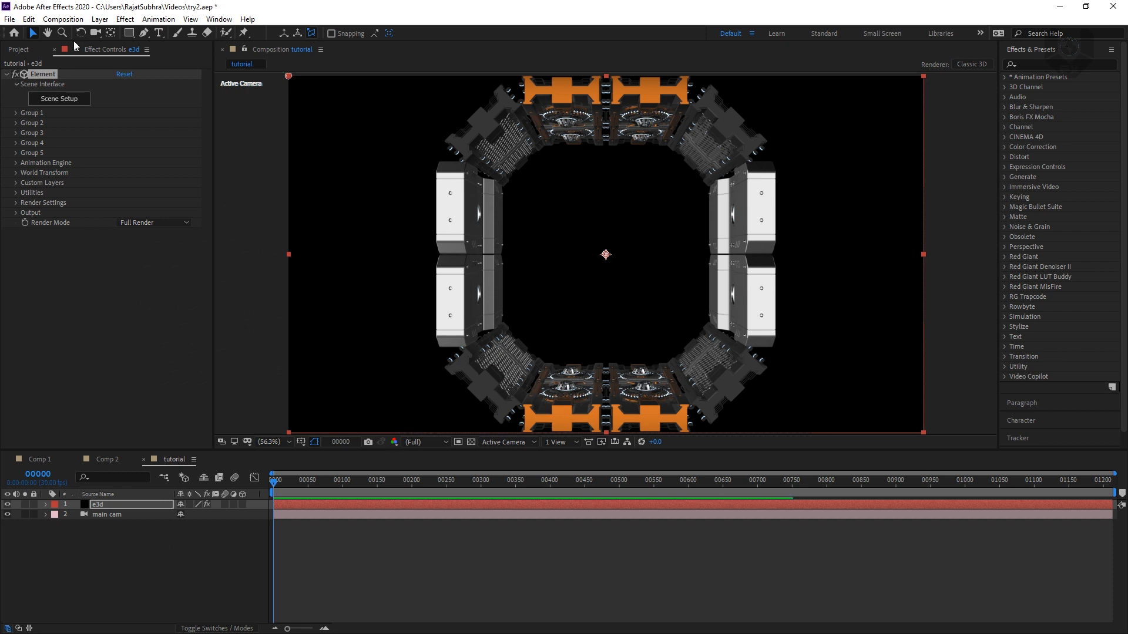
- Orbit the composition camera to an angled view of the tunnel section and set the preview resolution to Quarter
{"action": "left_click", "coordinate": [95, 33]}
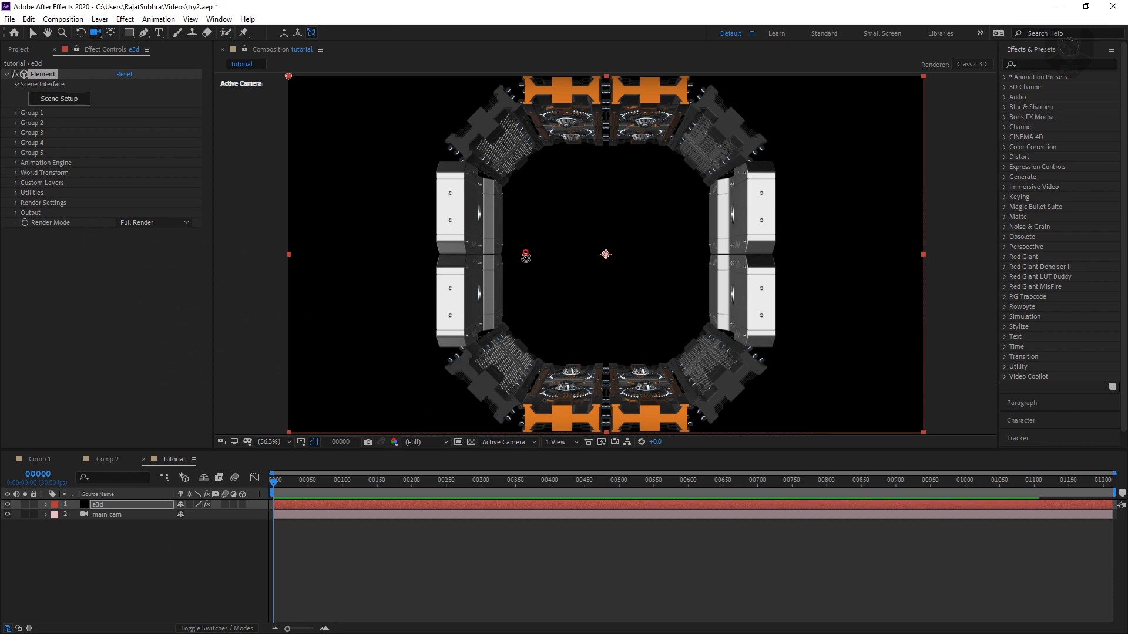
{"action": "left_click_drag", "start_coordinate": [526, 257], "coordinate": [584, 242]}
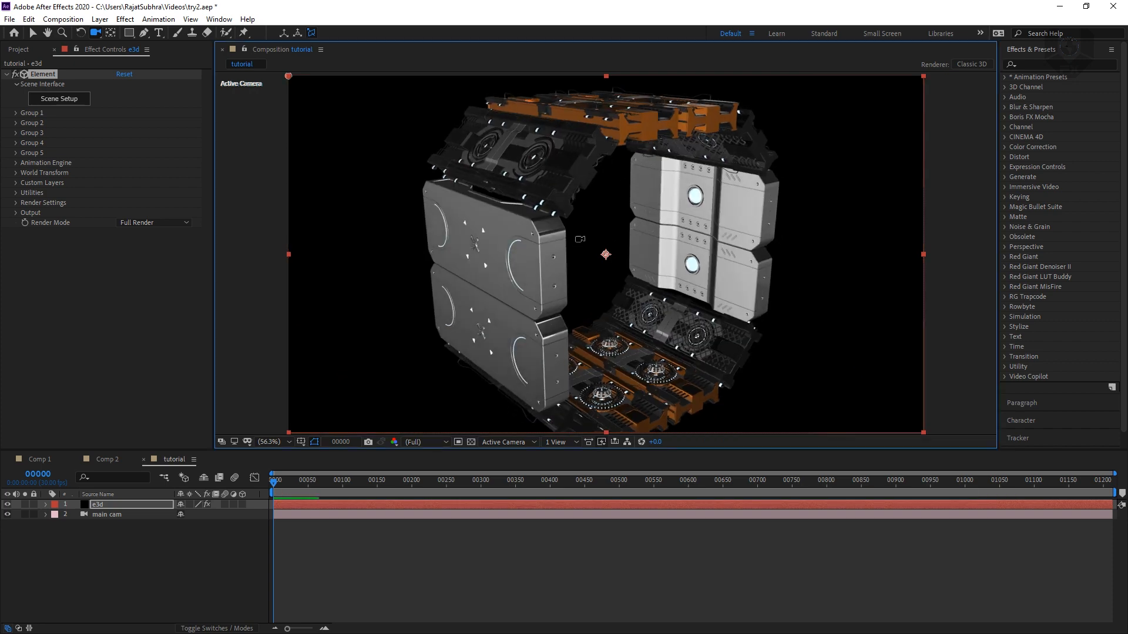
{"action": "left_click", "coordinate": [426, 442]}
{"action": "left_click", "coordinate": [428, 494]}
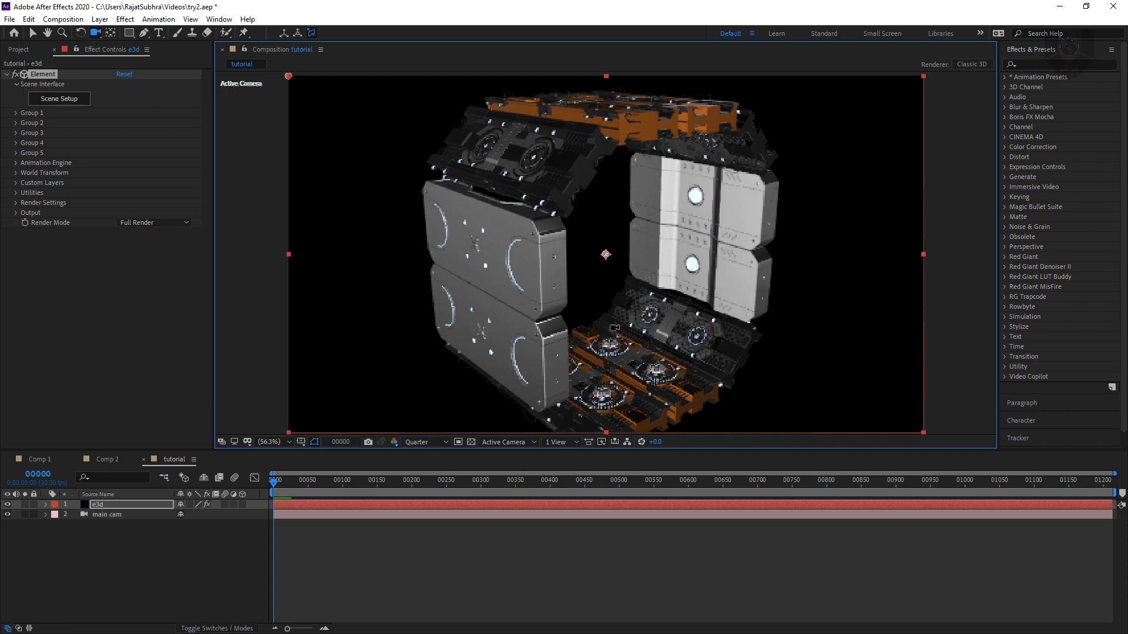
- Set Group 1's particle replicator shape to 3D Grid
{"action": "left_click_drag", "start_coordinate": [586, 267], "coordinate": [608, 298]}
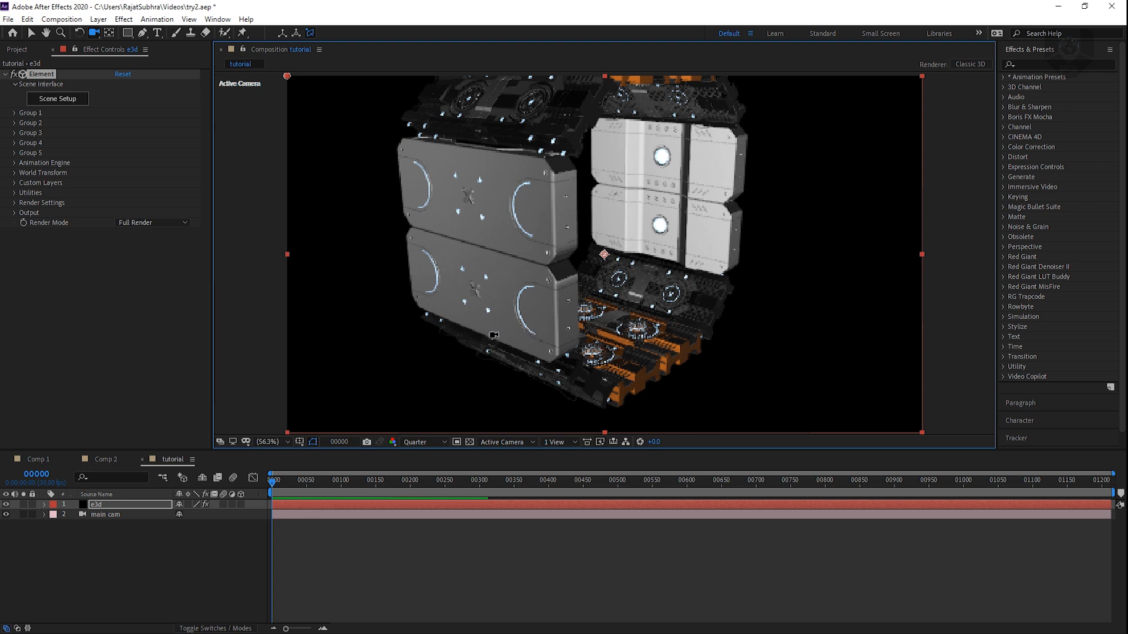
{"action": "left_click_drag", "start_coordinate": [541, 351], "coordinate": [455, 336]}
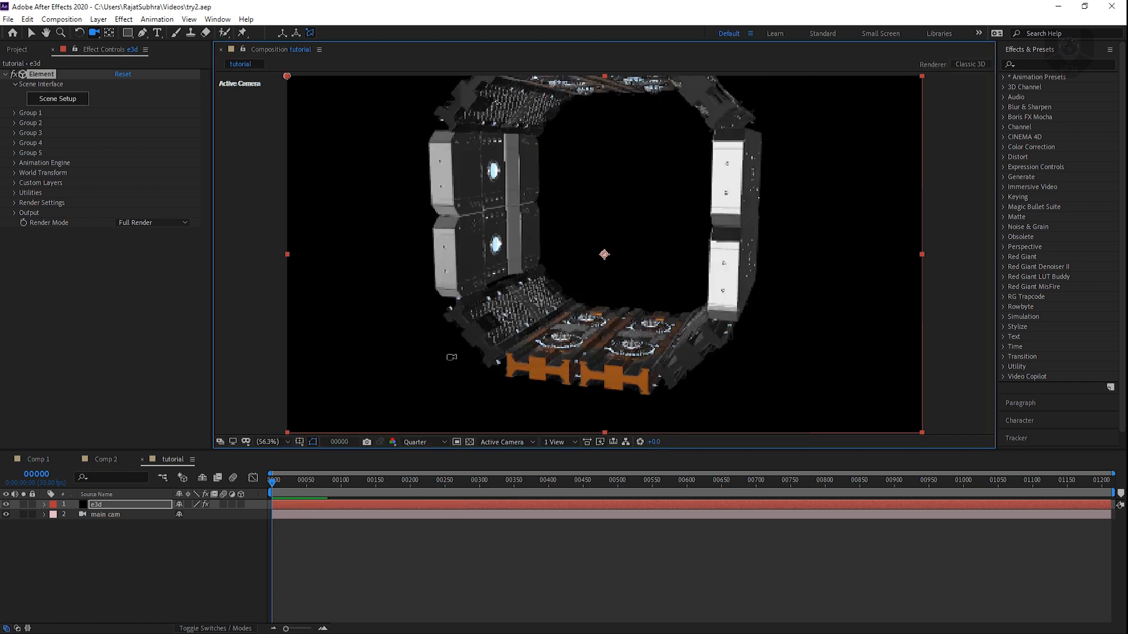
{"action": "left_click_drag", "start_coordinate": [451, 355], "coordinate": [552, 284]}
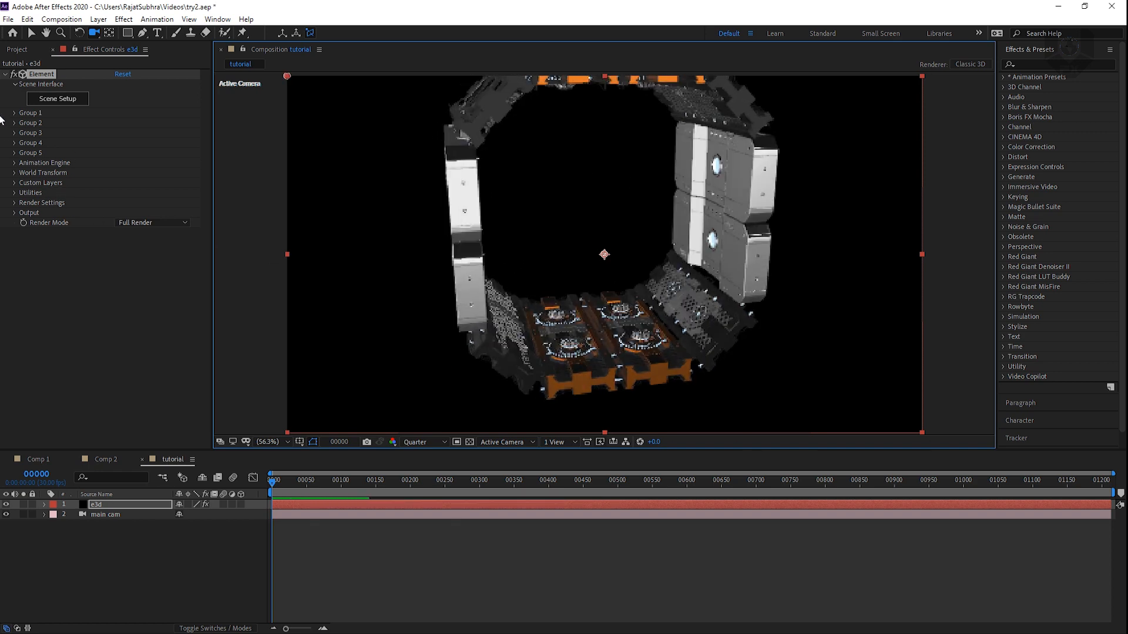
{"action": "left_click", "coordinate": [14, 113]}
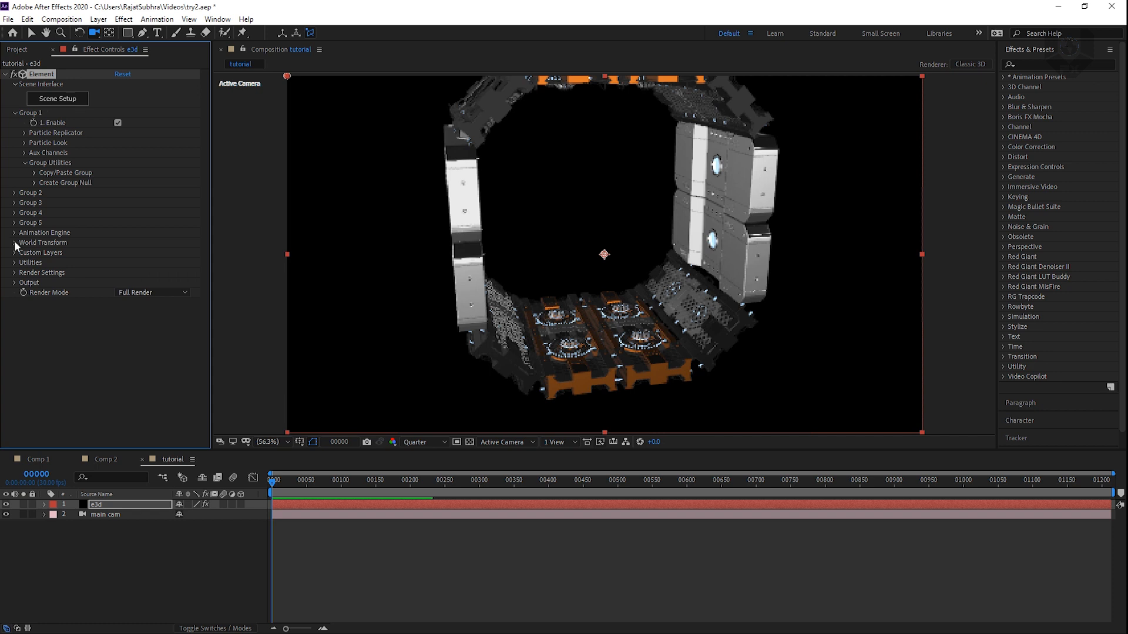
{"action": "left_click", "coordinate": [24, 133]}
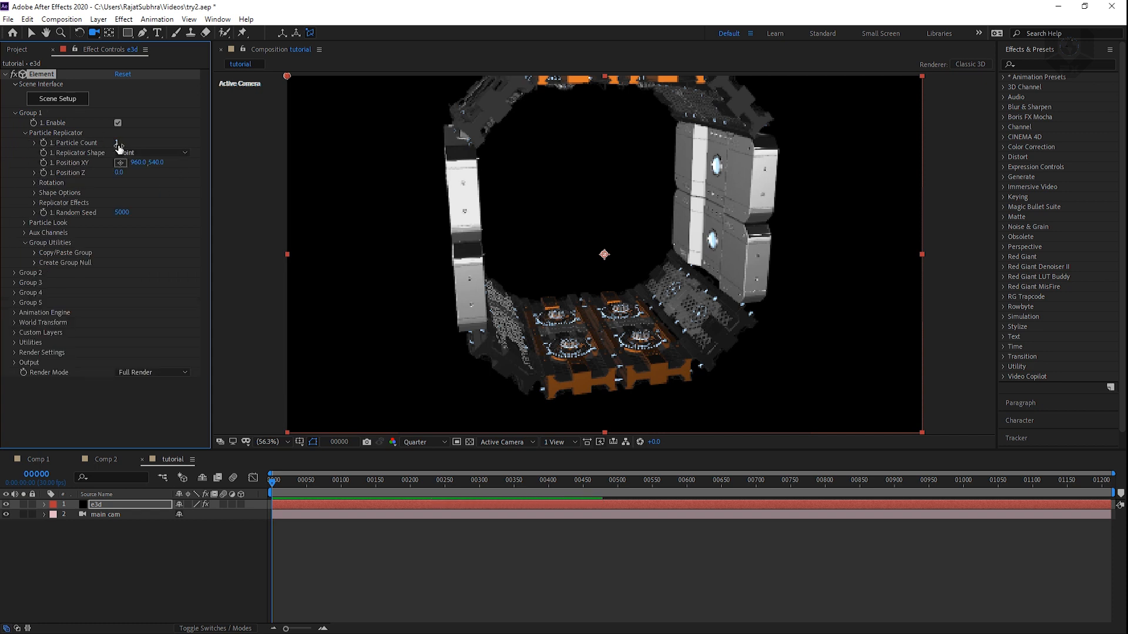
{"action": "left_click", "coordinate": [138, 154]}
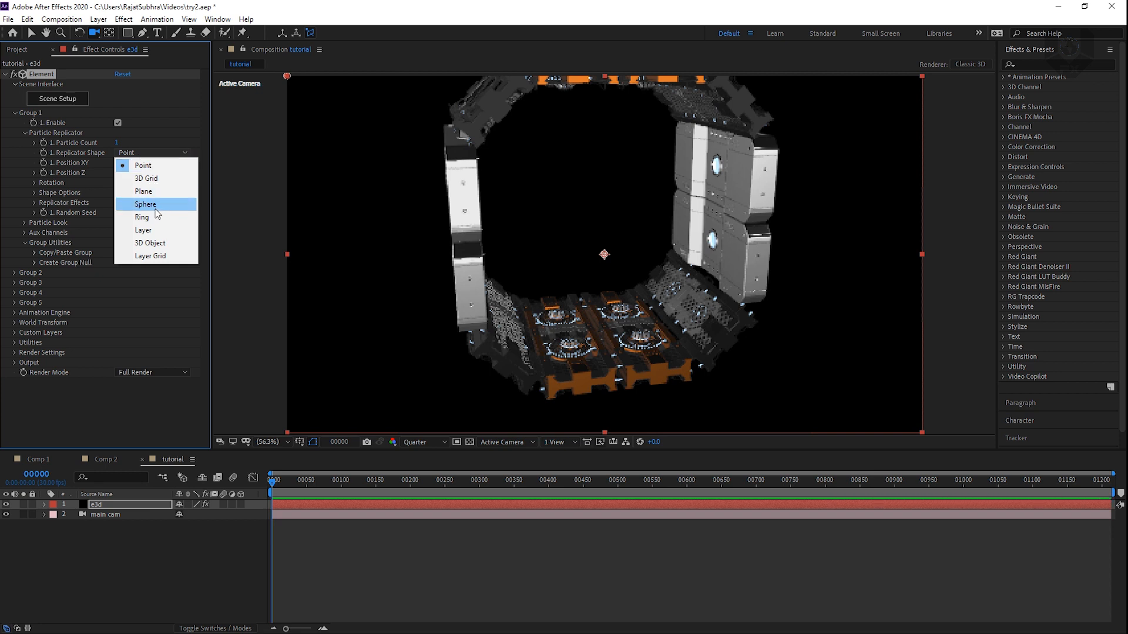
{"action": "left_click", "coordinate": [159, 182]}
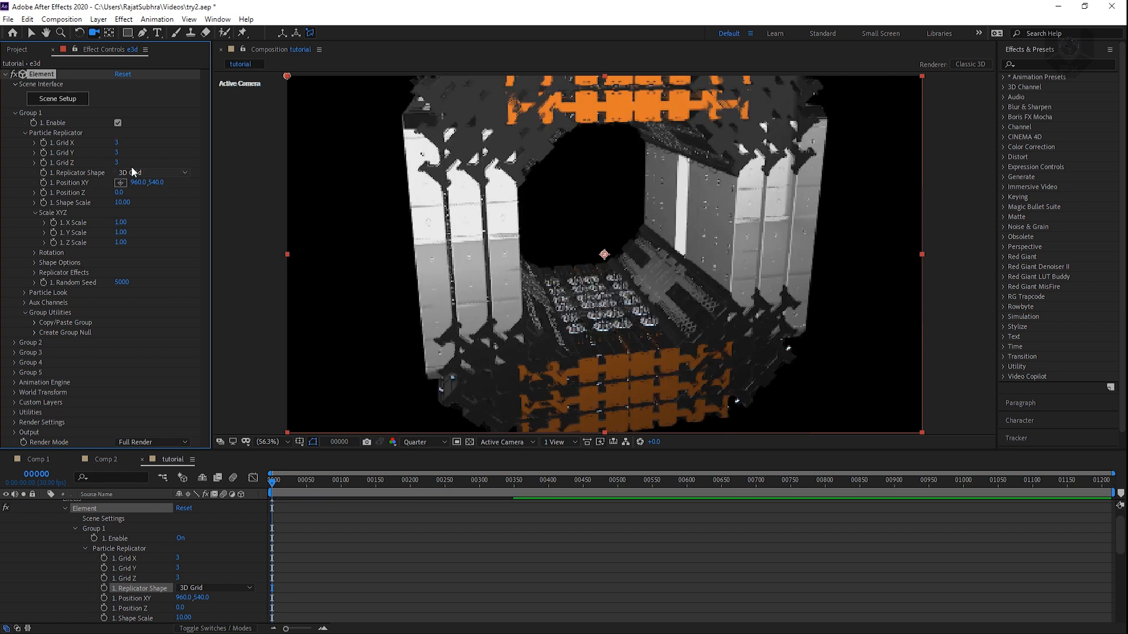
- Set Group 1's replicator grid to 1 in X, 1 in Y and 8 in Z
{"action": "left_click", "coordinate": [117, 143]}
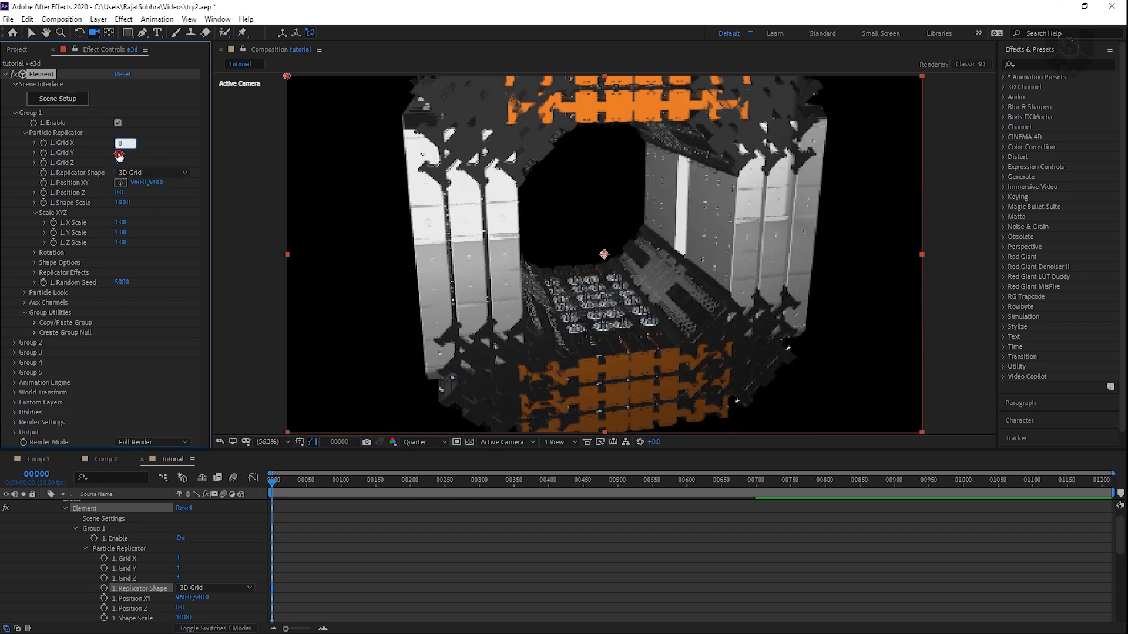
{"action": "type", "text": "1"}
{"action": "key", "text": "Tab"}
{"action": "type", "text": "0"}
{"action": "key", "text": "Tab"}
{"action": "type", "text": "0"}
{"action": "left_click", "coordinate": [147, 145]}
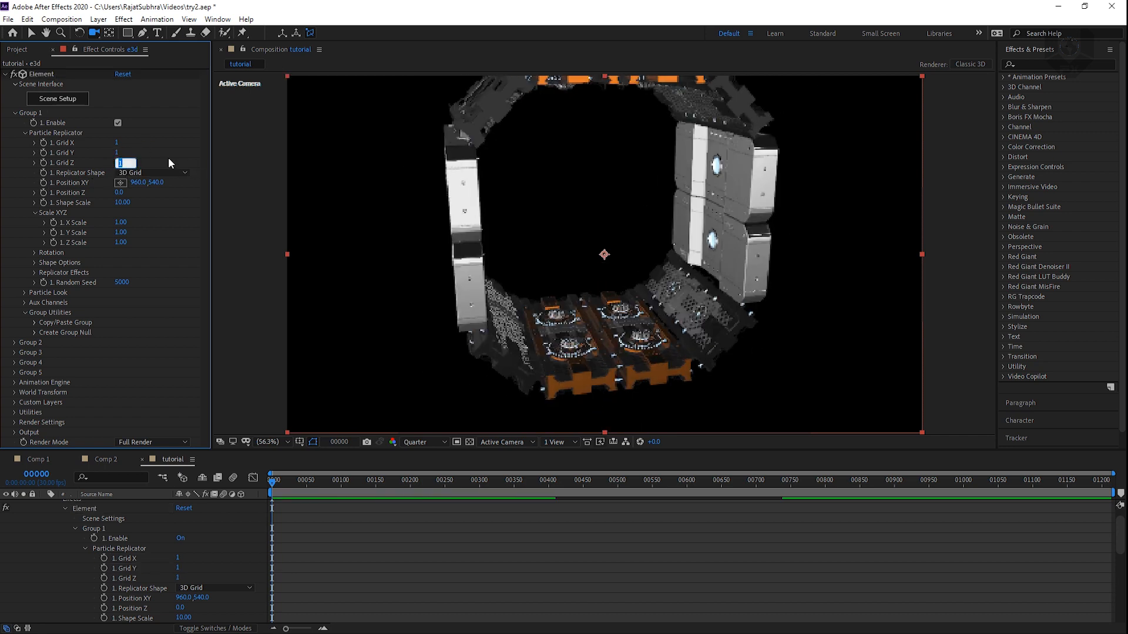
{"action": "type", "text": "8"}
{"action": "key", "text": "Return"}
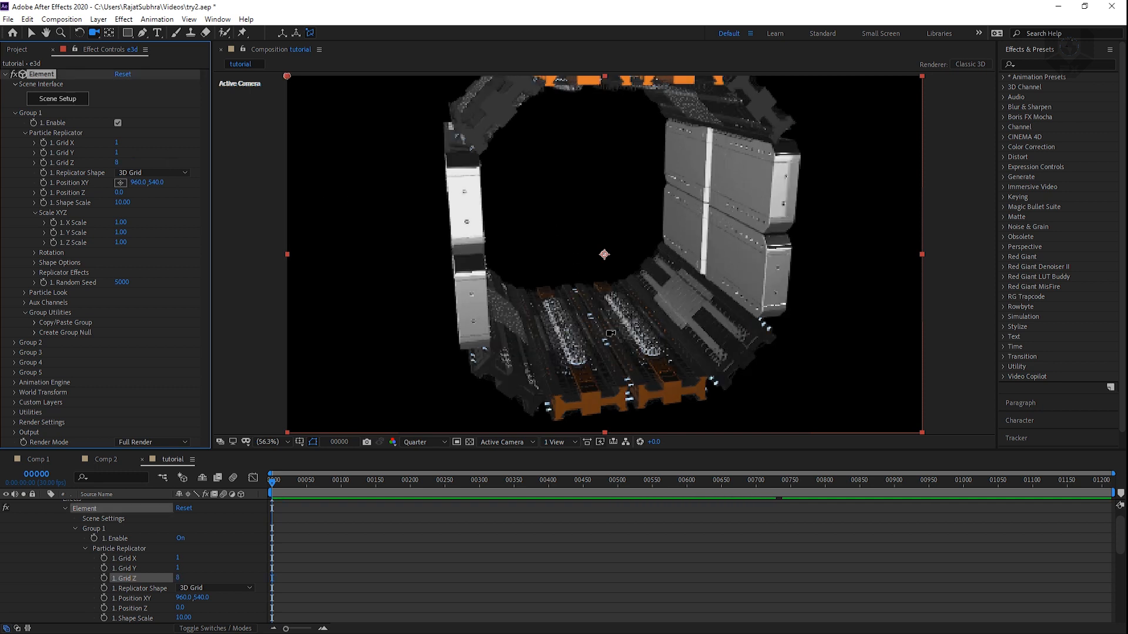
- Set Group 1's shape scale to 50, increase it to about 68.9 and aim the camera straight into the tunnel
{"action": "left_click", "coordinate": [123, 203]}
{"action": "type", "text": "50"}
{"action": "key", "text": "Return"}
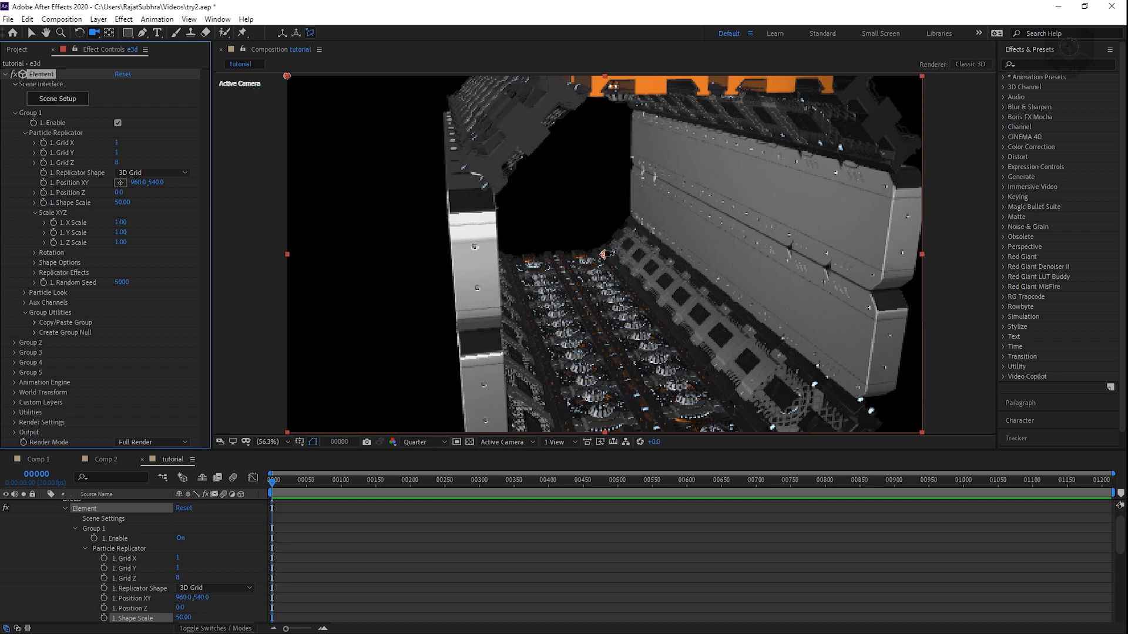
{"action": "key", "text": "v"}
{"action": "left_click_drag", "start_coordinate": [124, 202], "coordinate": [254, 159]}
{"action": "key", "text": "c"}
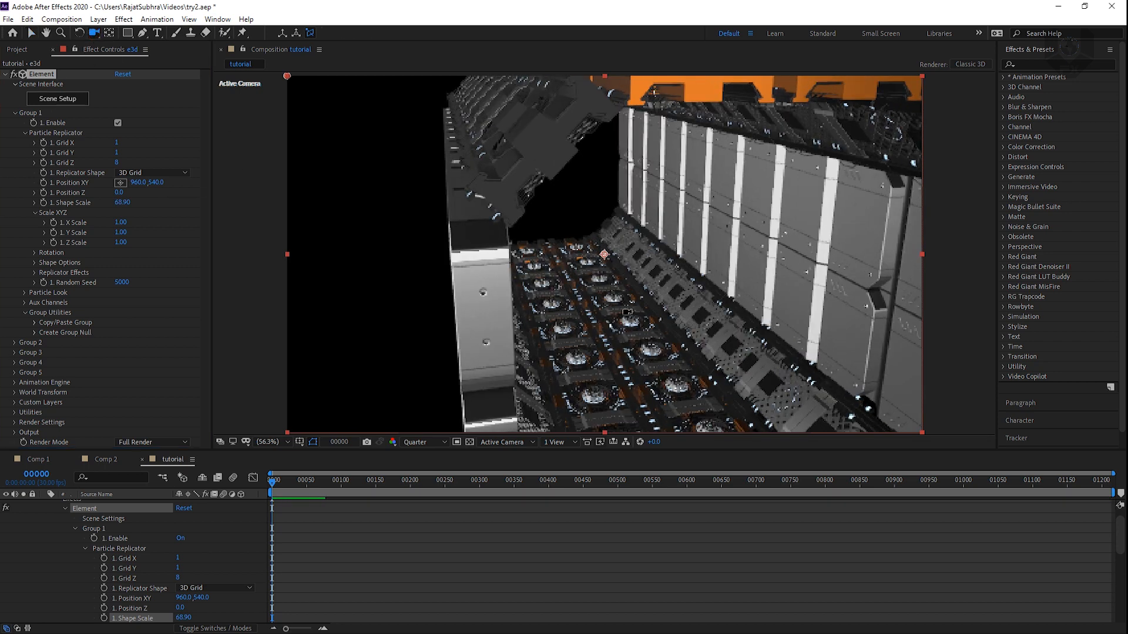
{"action": "mouse_move", "coordinate": [613, 308]}
{"action": "left_mouse_down"}
{"action": "mouse_move", "coordinate": [603, 303]}
{"action": "mouse_move", "coordinate": [617, 309]}
{"action": "left_mouse_up"}
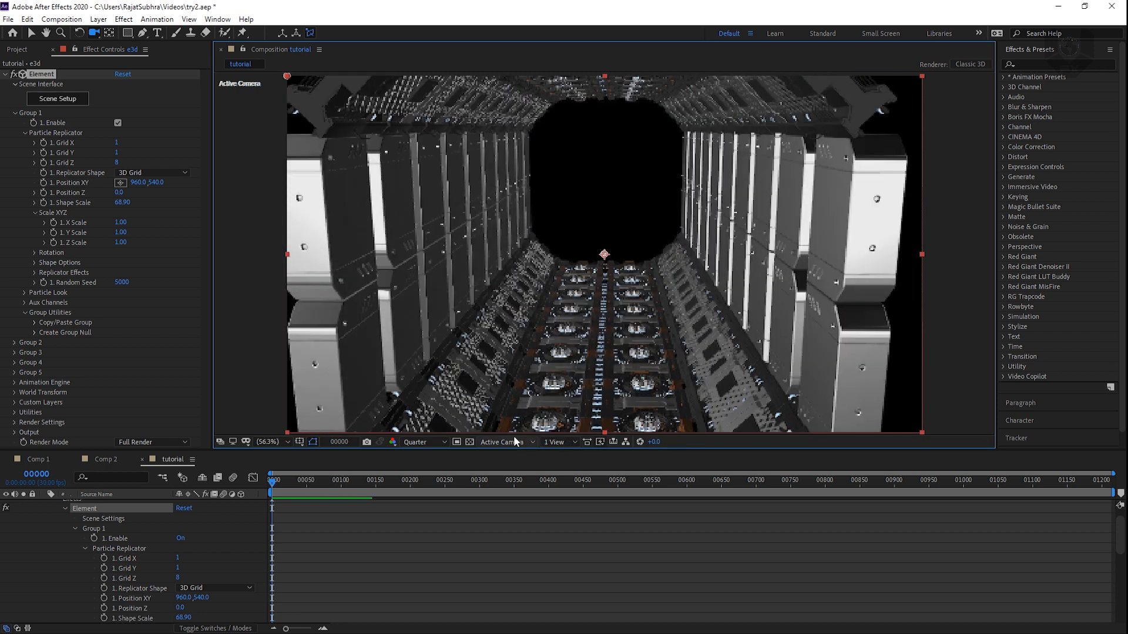
- Set a custom preview resolution that renders every 12 pixels horizontally and vertically
{"action": "left_click", "coordinate": [420, 444]}
{"action": "left_click", "coordinate": [428, 524]}
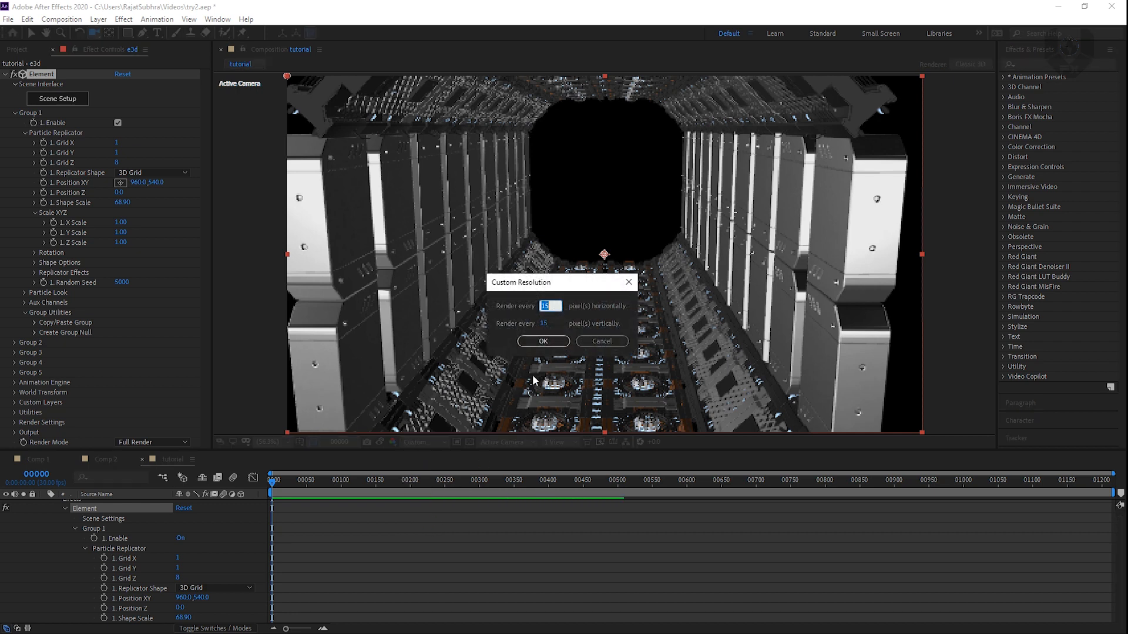
{"action": "type", "text": "12"}
{"action": "key", "text": "Tab"}
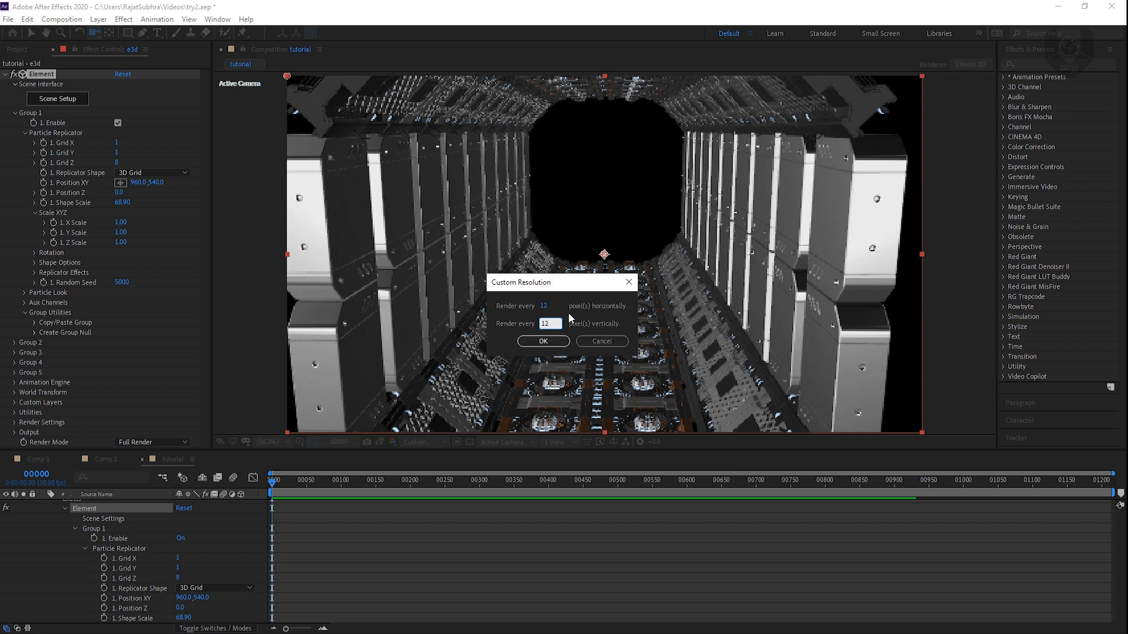
{"action": "left_click", "coordinate": [555, 342]}
{"action": "mouse_move", "coordinate": [554, 333]}
{"action": "left_mouse_down"}
{"action": "mouse_move", "coordinate": [568, 337]}
{"action": "mouse_move", "coordinate": [553, 325]}
{"action": "left_mouse_up"}
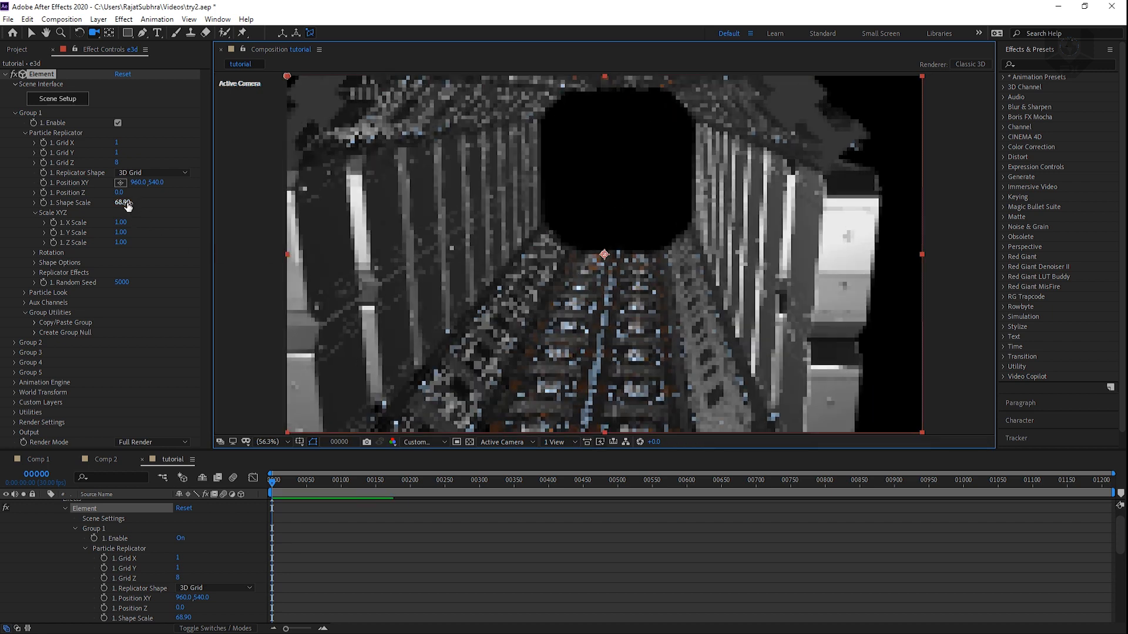
- Set Group 1's Grid Z to 5 and raise its shape scale to about 140
{"action": "left_click", "coordinate": [117, 163]}
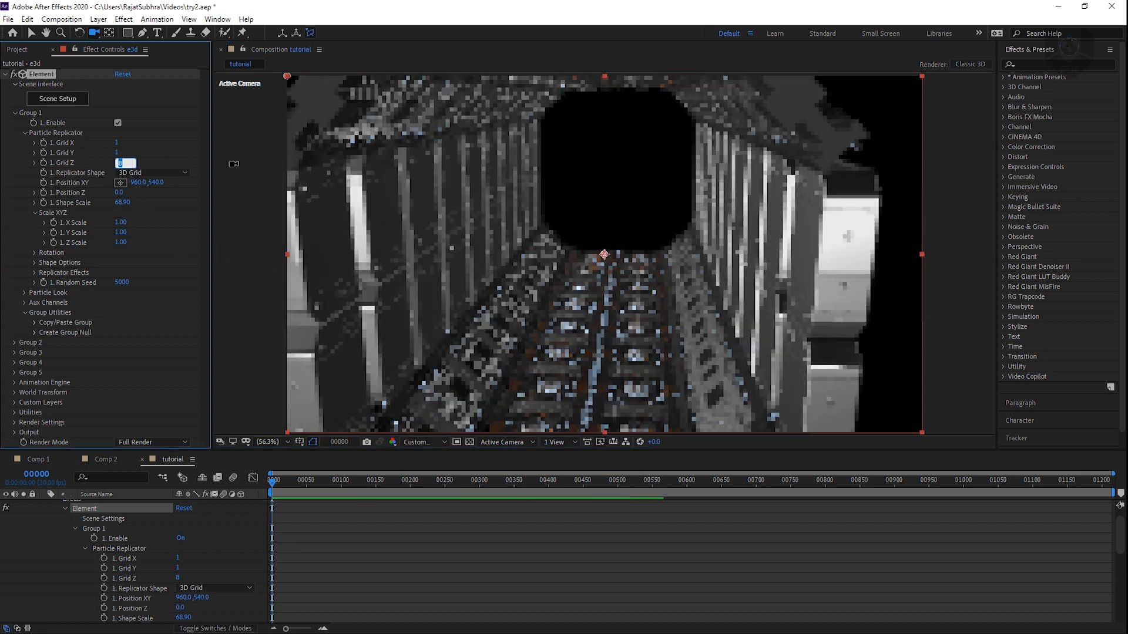
{"action": "type", "text": "5"}
{"action": "key", "text": "Return"}
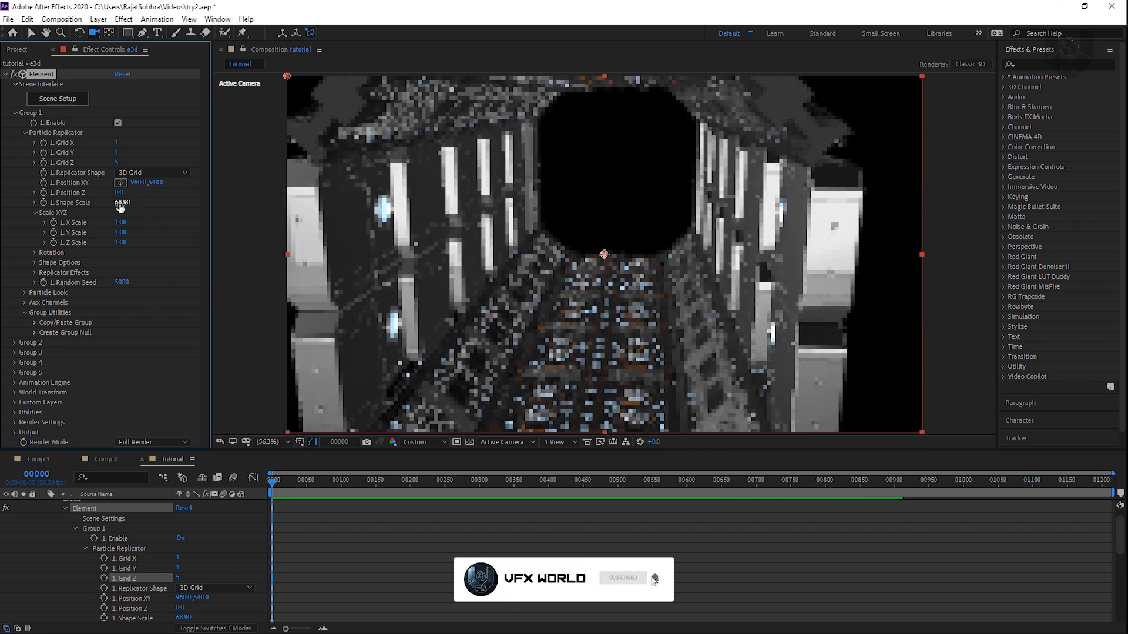
{"action": "left_click_drag", "start_coordinate": [133, 200], "coordinate": [497, 163]}
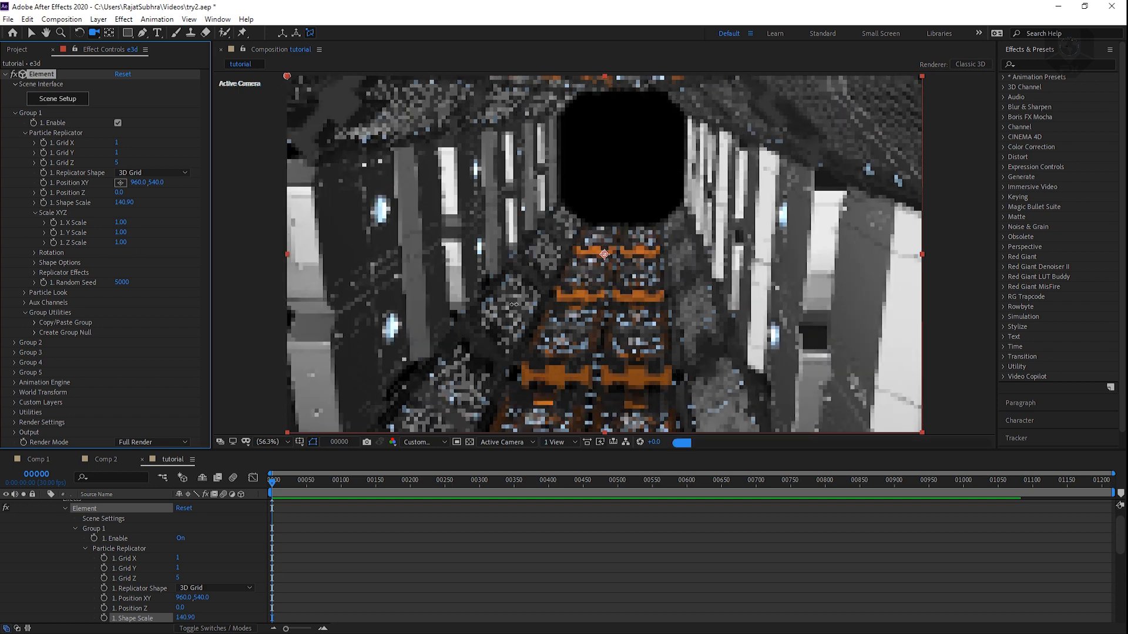
- Preview at Quarter resolution over the transparency grid and adjust Group 1's shape scale to 139
{"action": "left_click", "coordinate": [427, 442]}
{"action": "left_click", "coordinate": [423, 508]}
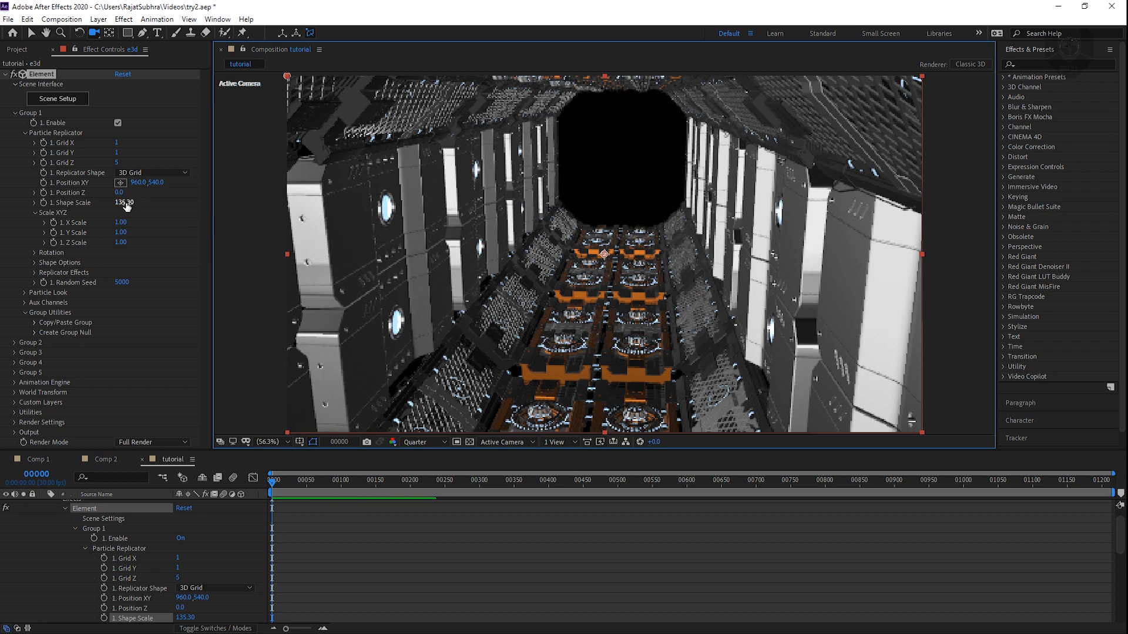
{"action": "left_click_drag", "start_coordinate": [124, 202], "coordinate": [316, 166]}
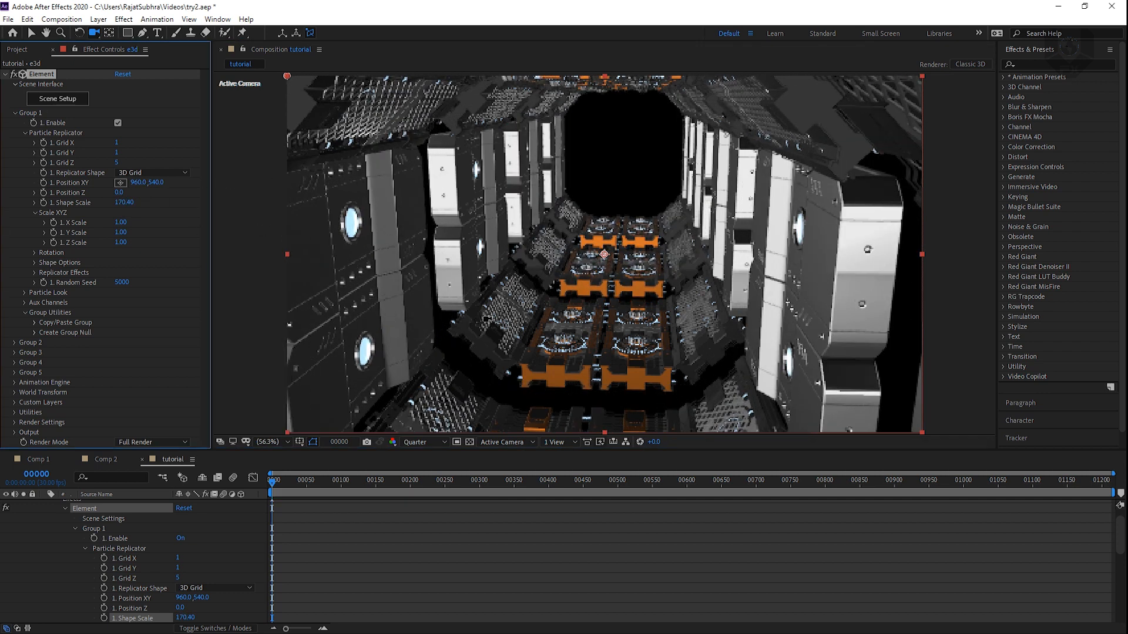
{"action": "left_click", "coordinate": [470, 441]}
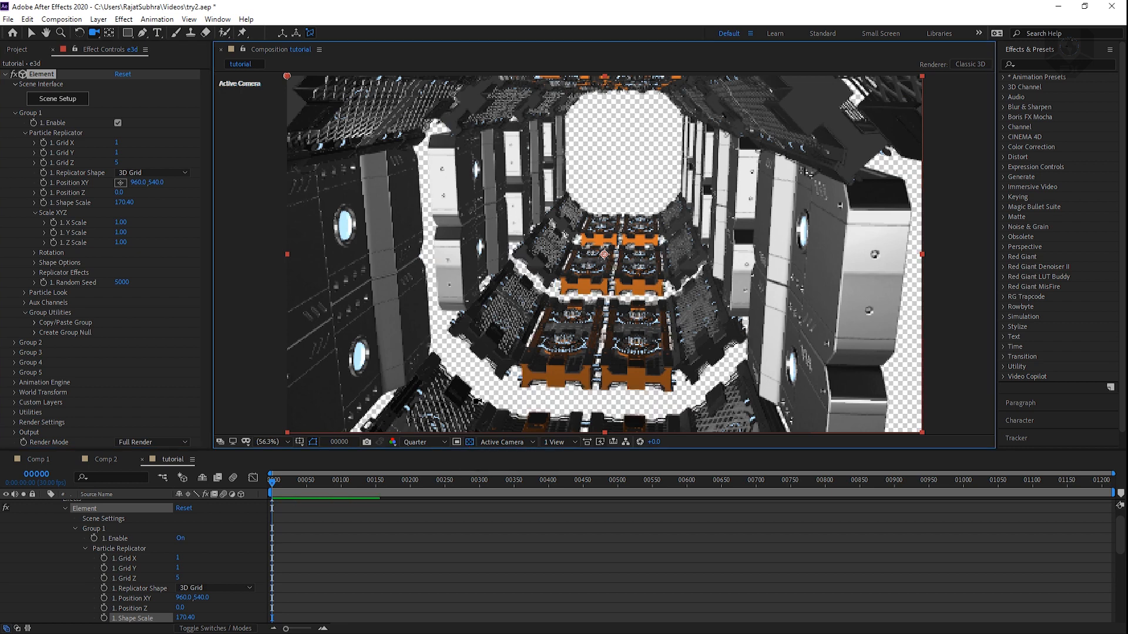
{"action": "left_click_drag", "start_coordinate": [124, 201], "coordinate": [36, 226]}
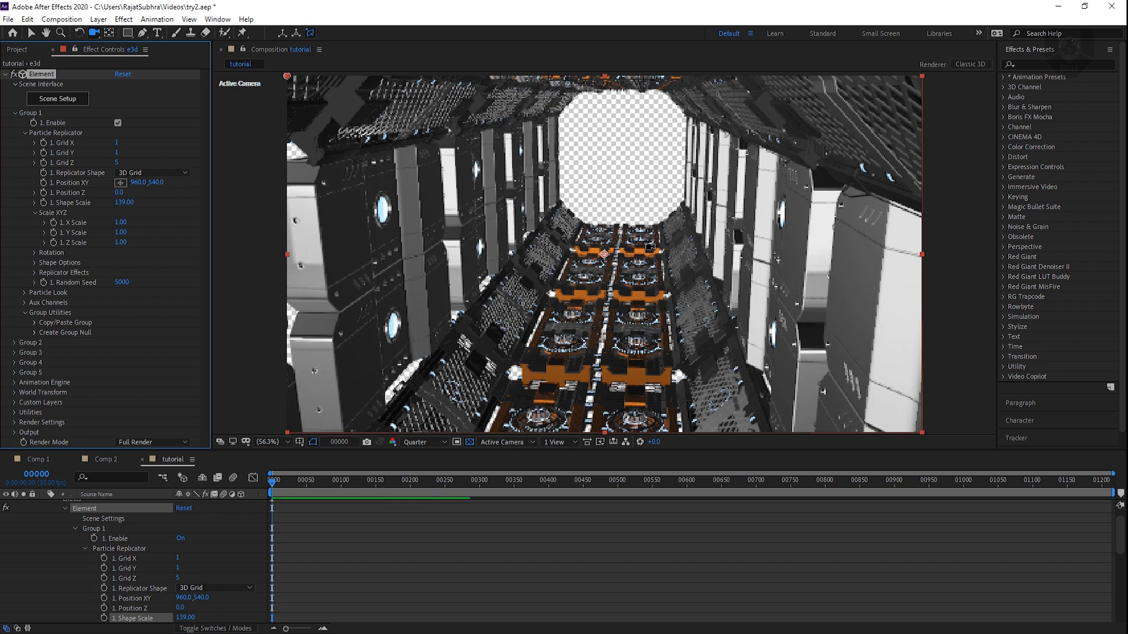
- Split the composition into two horizontal views and show the Top view beside the active camera
{"action": "left_click", "coordinate": [559, 450]}
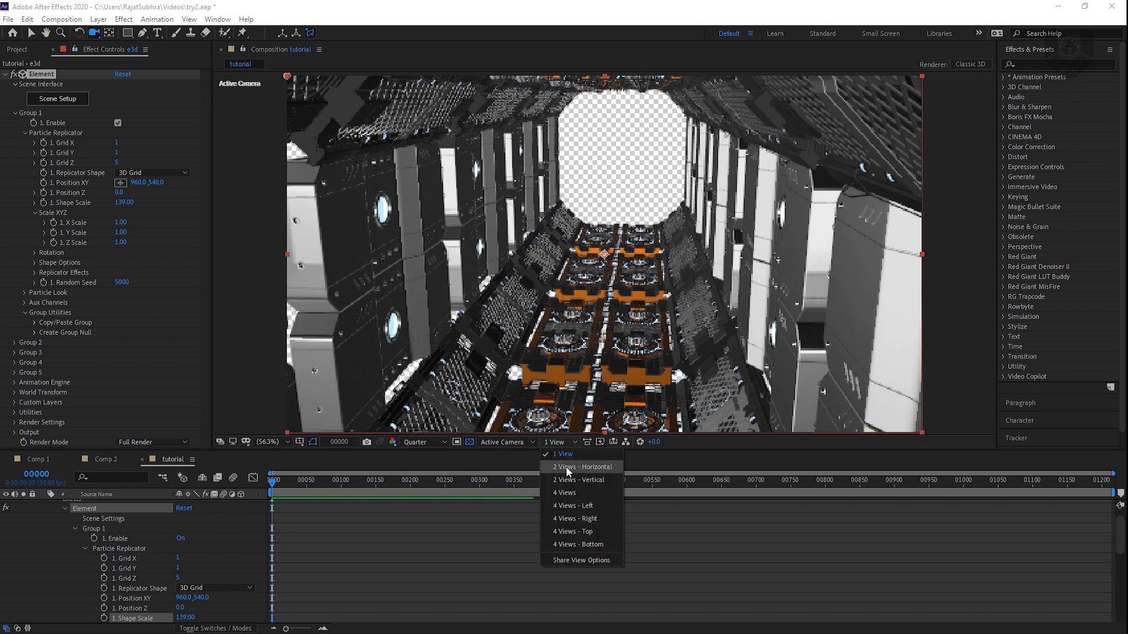
{"action": "left_click", "coordinate": [588, 468]}
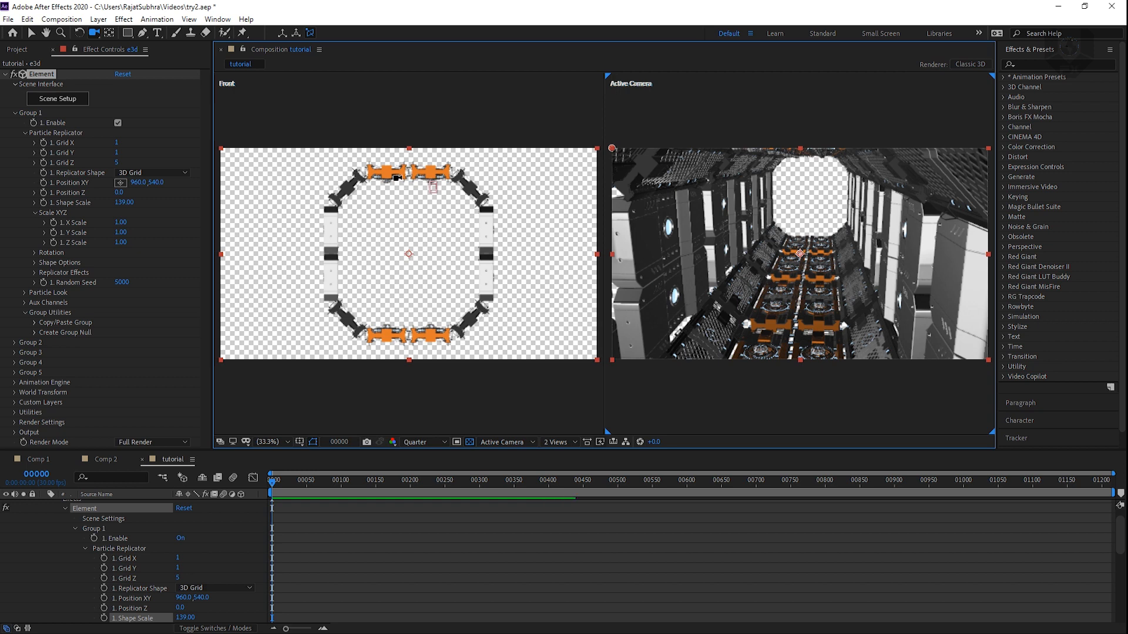
{"action": "key", "text": "v"}
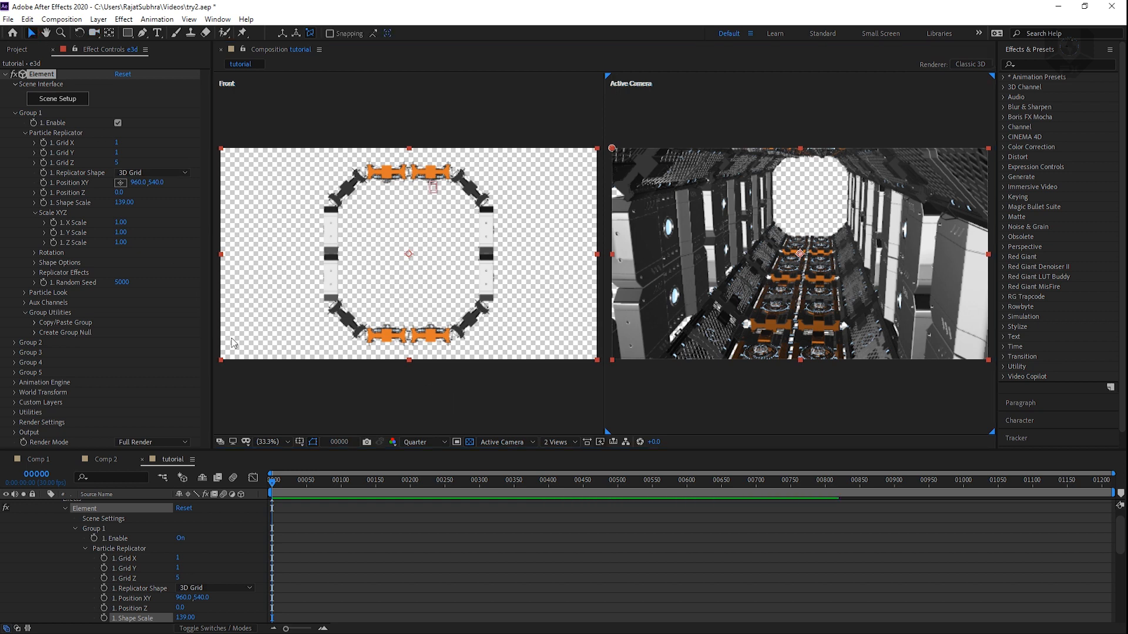
{"action": "left_click", "coordinate": [264, 381]}
{"action": "left_click", "coordinate": [521, 443]}
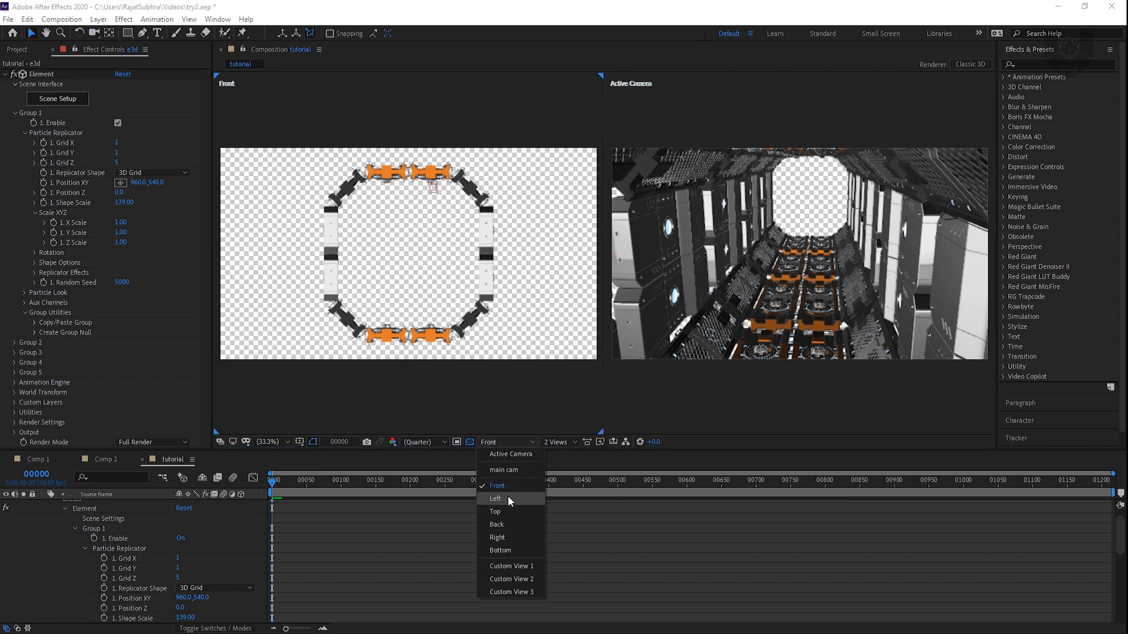
{"action": "left_click", "coordinate": [522, 504]}
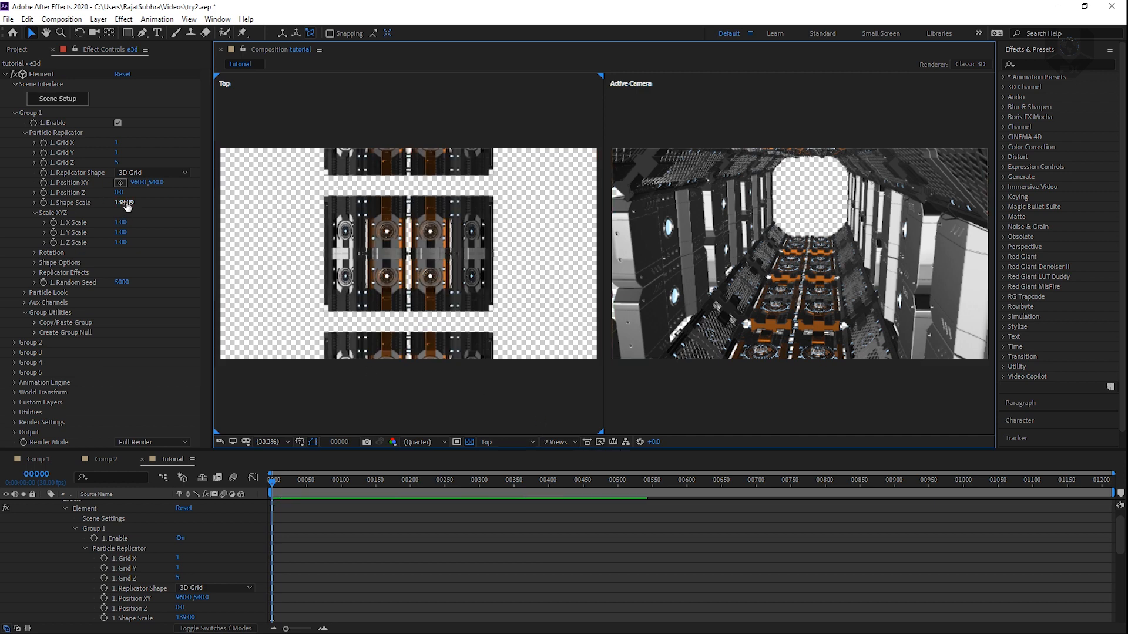
- Reduce Group 1's shape scale to 115 to close the gaps between sections, and return to a single camera view
{"action": "mouse_move", "coordinate": [120, 203]}
{"action": "left_mouse_down"}
{"action": "mouse_move", "coordinate": [54, 222]}
{"action": "mouse_move", "coordinate": [122, 214]}
{"action": "mouse_move", "coordinate": [120, 202]}
{"action": "left_mouse_up"}
{"action": "left_click", "coordinate": [125, 203]}
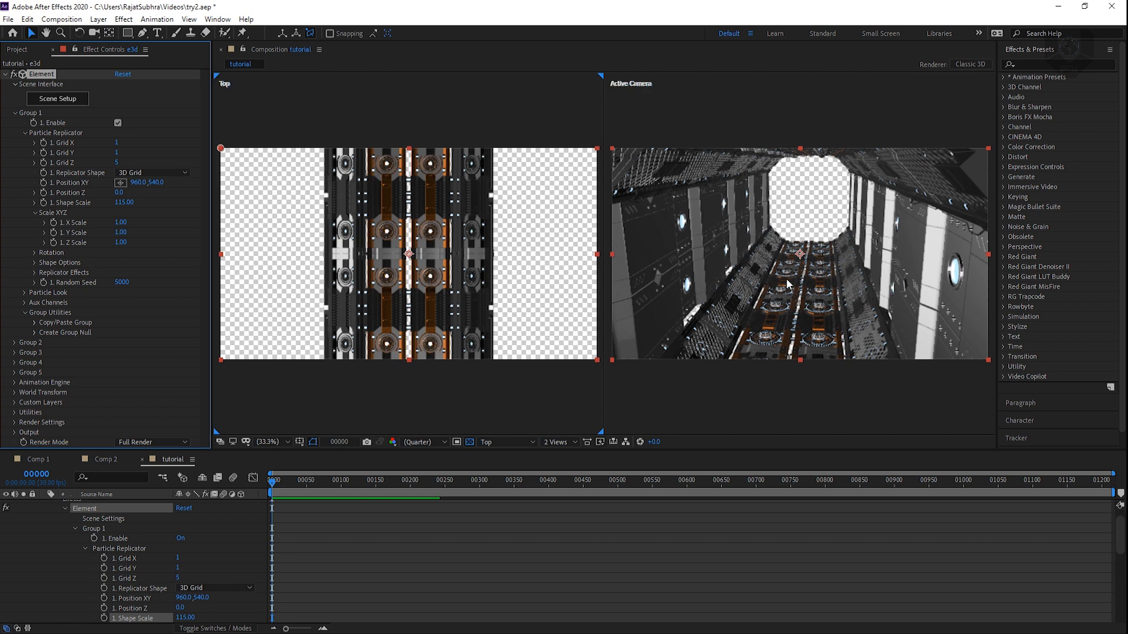
{"action": "left_click", "coordinate": [815, 216]}
{"action": "left_click", "coordinate": [555, 442]}
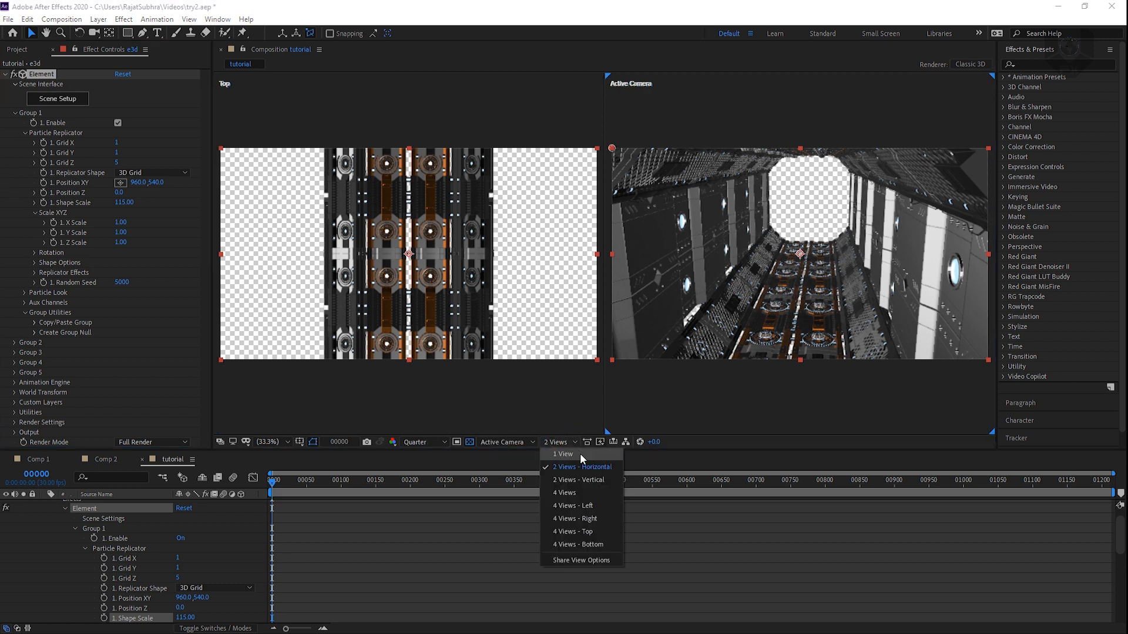
{"action": "left_click", "coordinate": [578, 454]}
- Orbit and move the composition camera to a low, centered view looking down the inside of the tunnel
{"action": "left_click", "coordinate": [94, 32]}
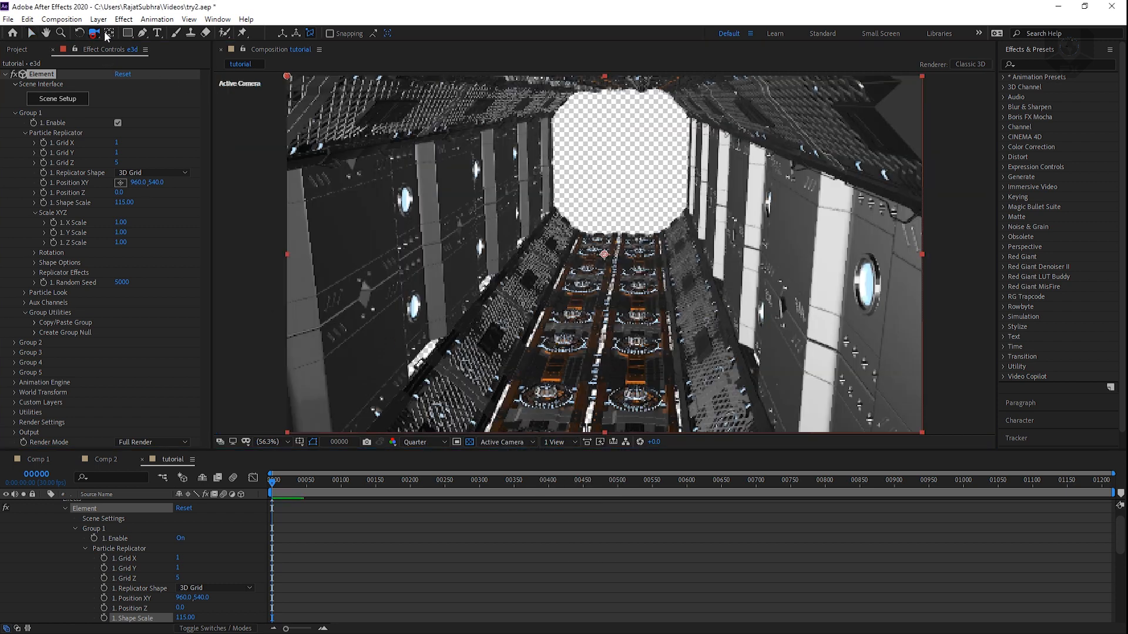
{"action": "left_click_drag", "start_coordinate": [578, 182], "coordinate": [525, 329]}
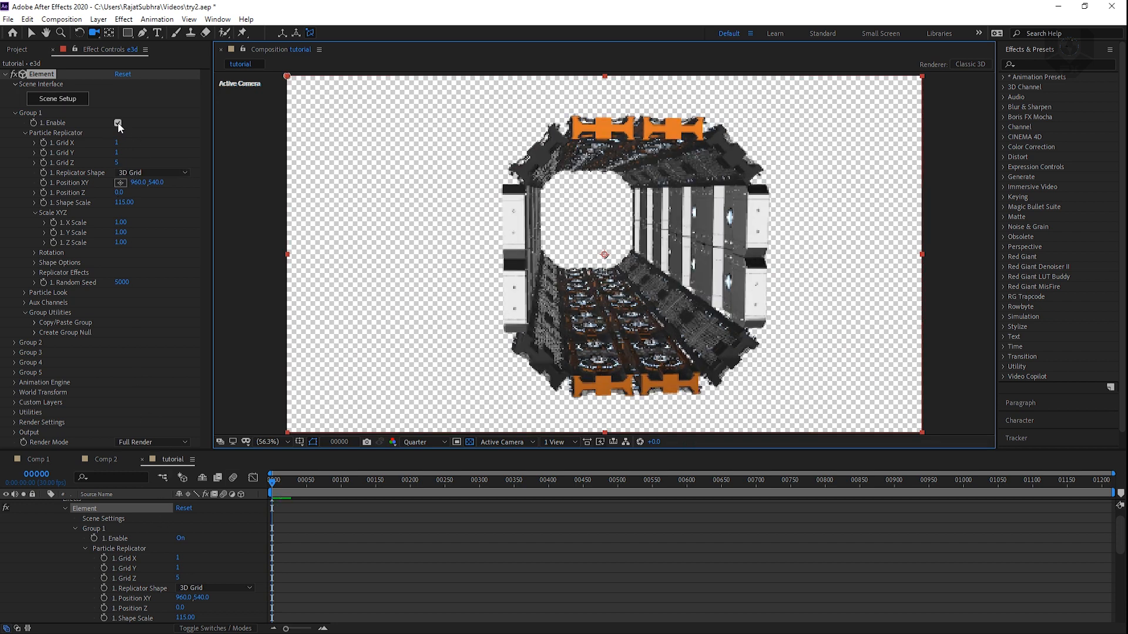
{"action": "left_click_drag", "start_coordinate": [586, 267], "coordinate": [579, 258]}
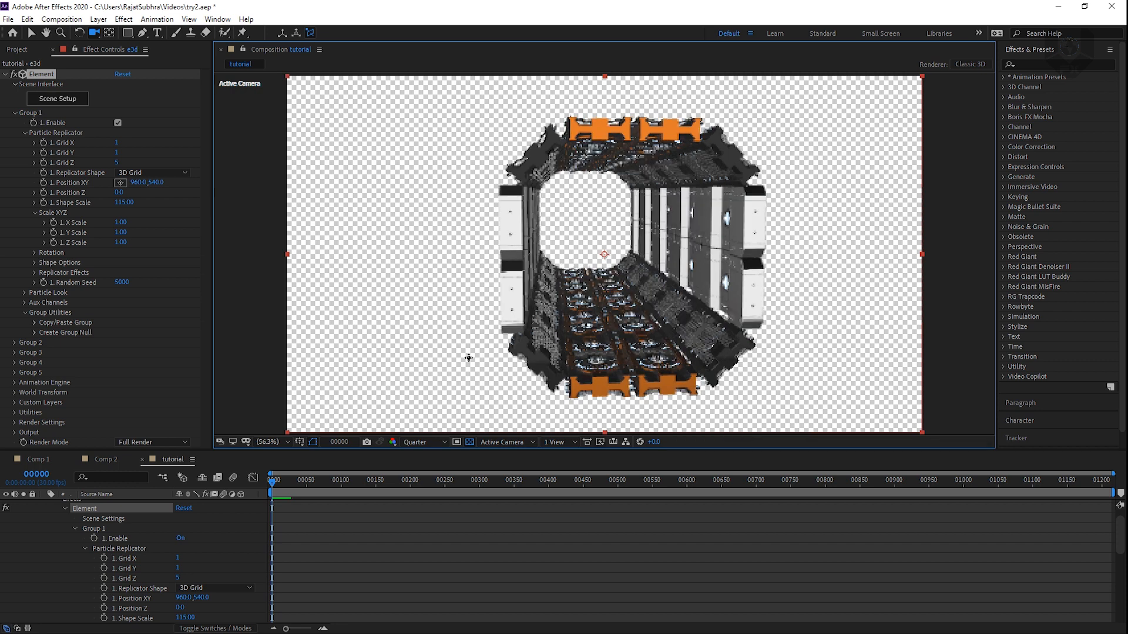
{"action": "left_click_drag", "start_coordinate": [468, 358], "coordinate": [451, 339]}
{"action": "left_click_drag", "start_coordinate": [609, 320], "coordinate": [607, 319]}
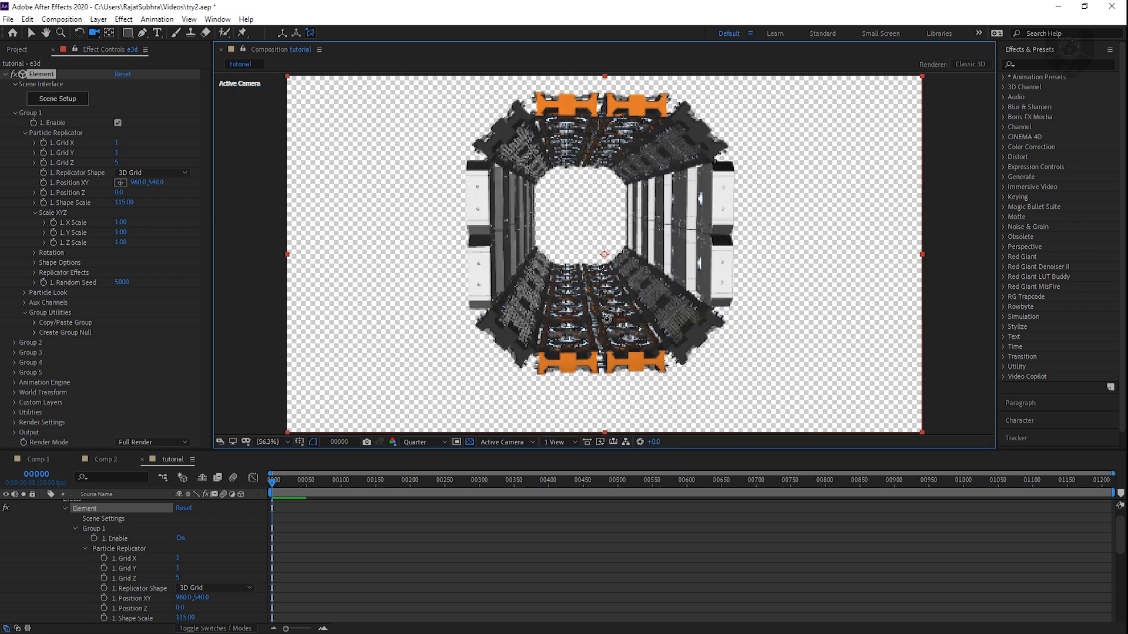
{"action": "left_click_drag", "start_coordinate": [611, 266], "coordinate": [638, 229]}
{"action": "left_click_drag", "start_coordinate": [604, 301], "coordinate": [589, 333]}
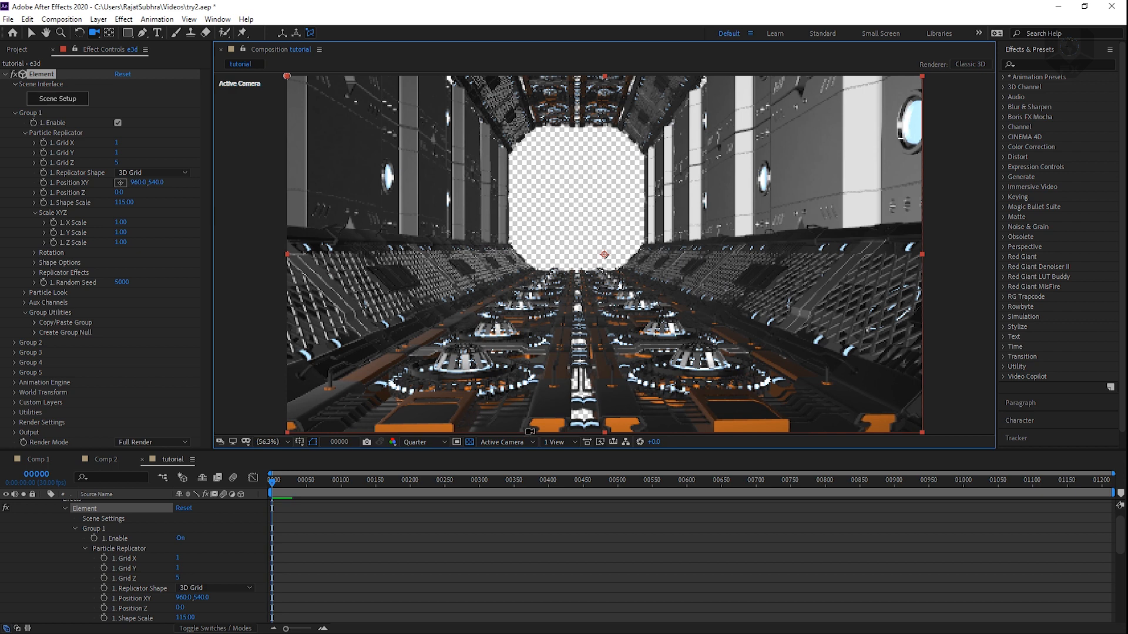
- Turn off the transparency grid and set the preview resolution to Full
{"action": "left_click", "coordinate": [470, 441]}
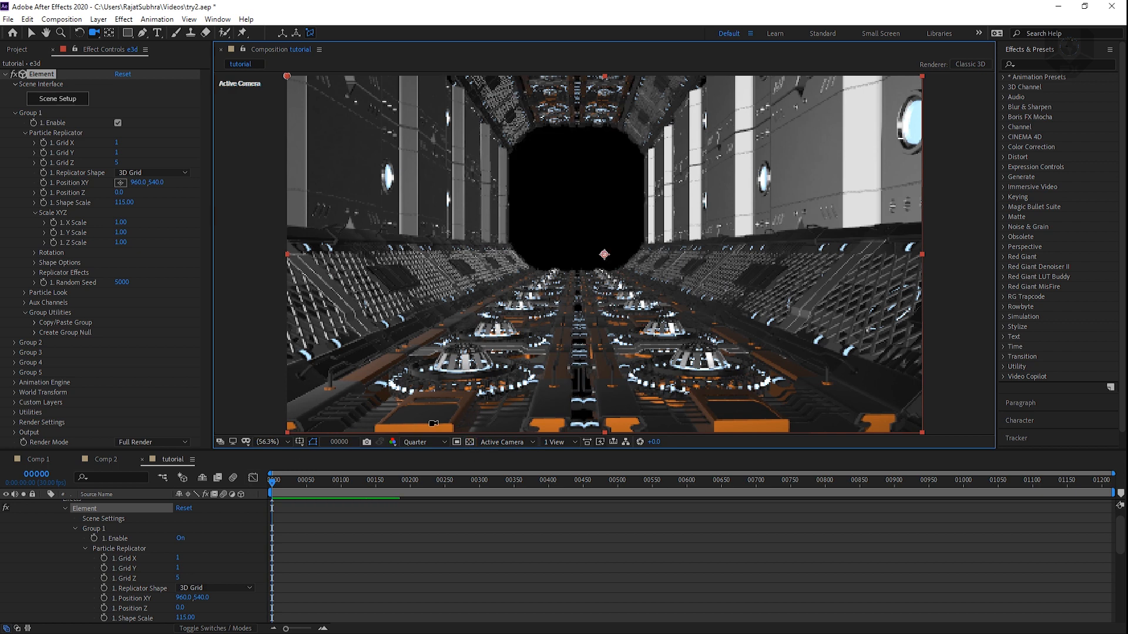
{"action": "left_click", "coordinate": [435, 443]}
{"action": "left_click", "coordinate": [439, 460]}
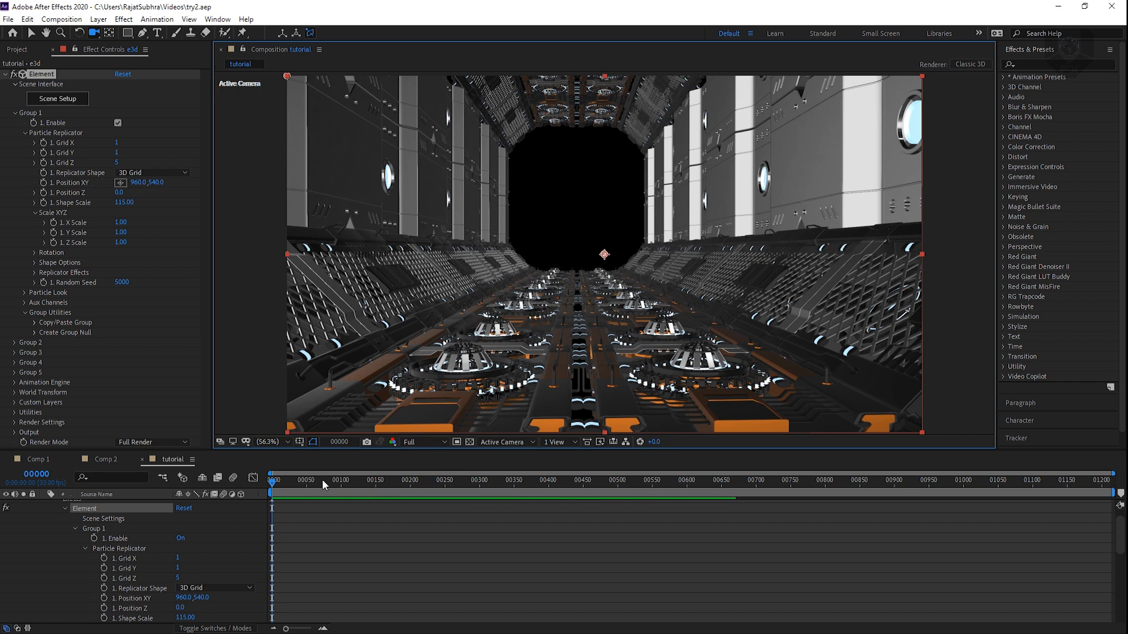
- Collapse the e3d layer's properties in the timeline and select the layer
{"action": "left_click", "coordinate": [51, 538]}
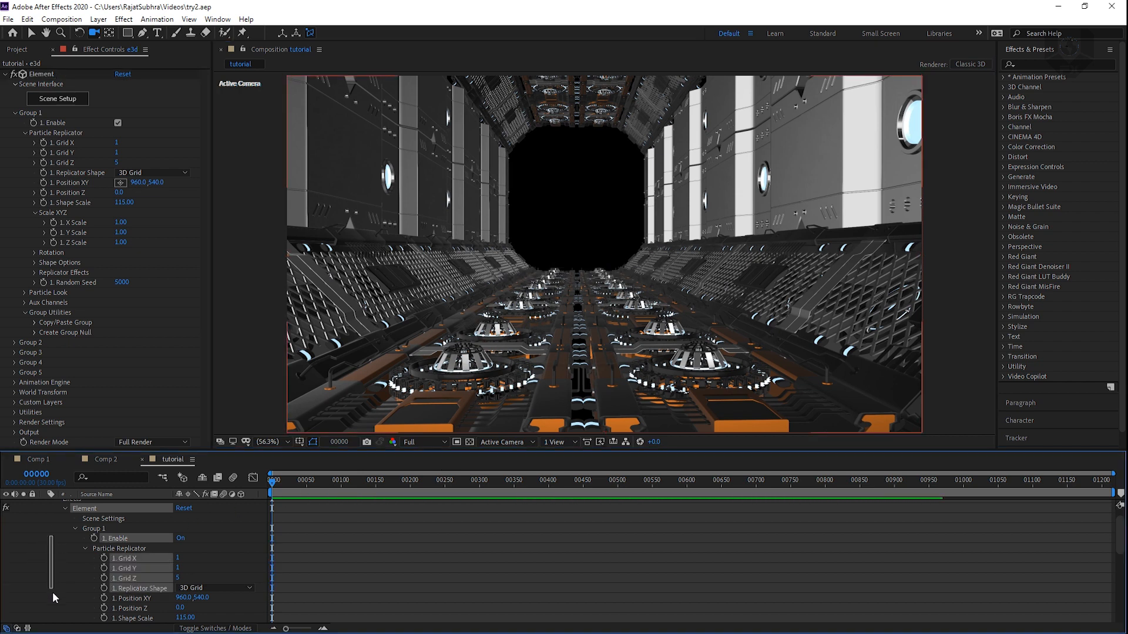
{"action": "scroll", "coordinate": [118, 552], "scroll_direction": "up", "scroll_amount": 1}
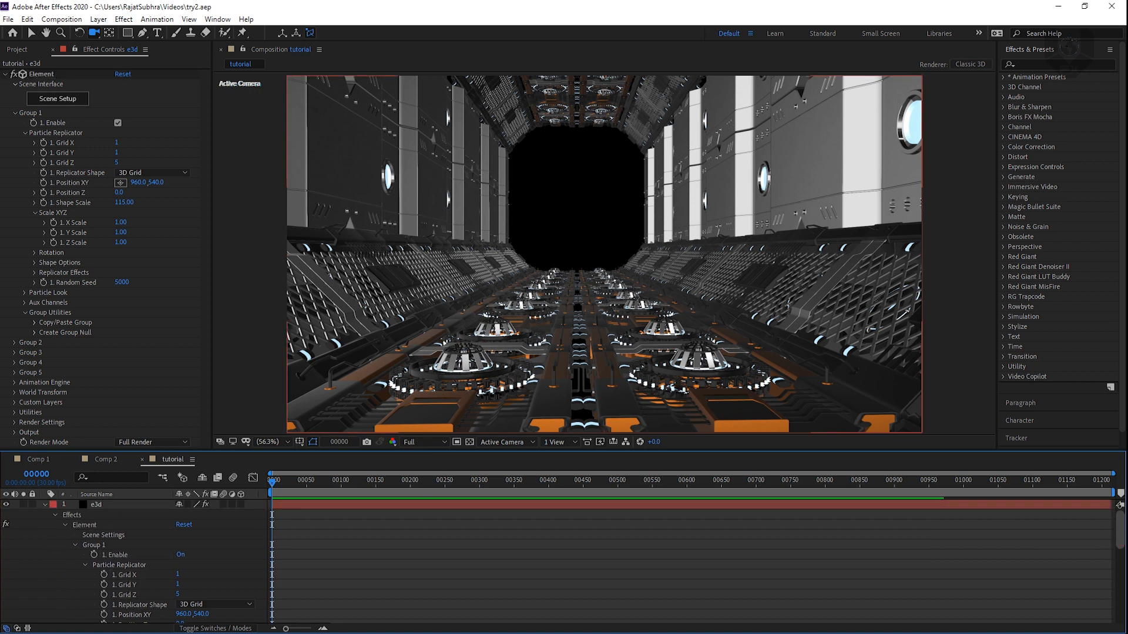
{"action": "left_click", "coordinate": [45, 505]}
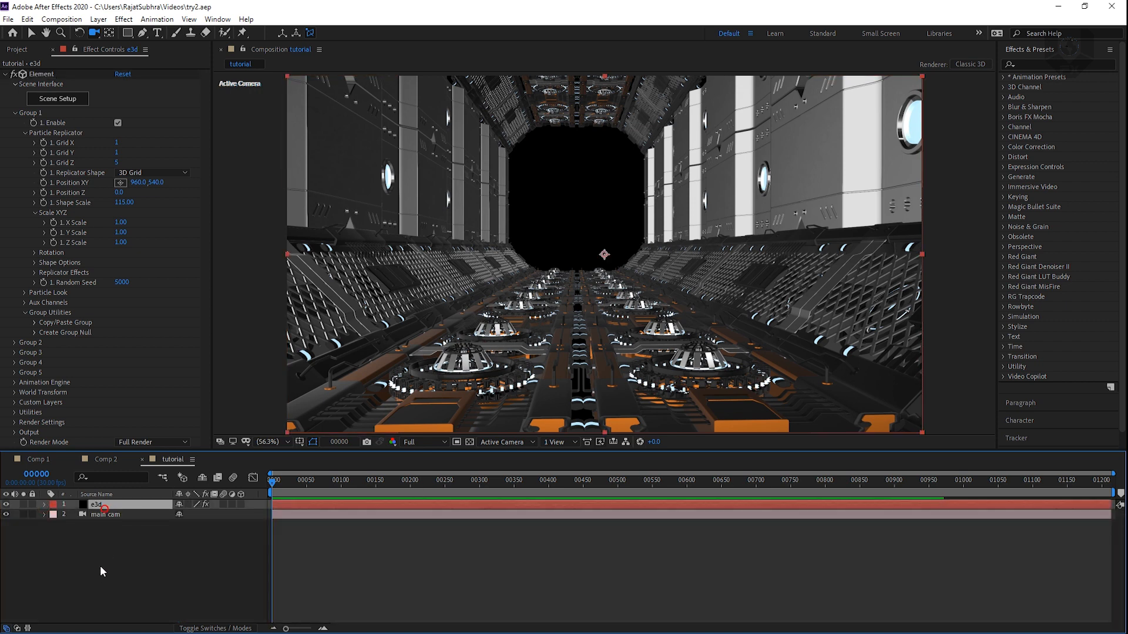
{"action": "left_click", "coordinate": [99, 567]}
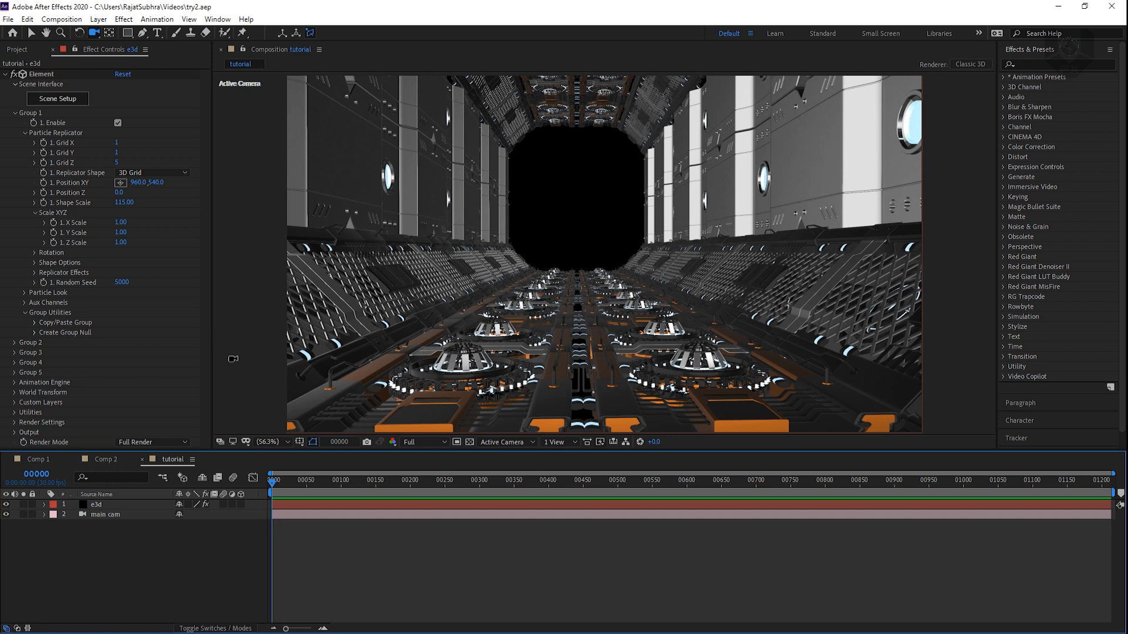
{"action": "left_click", "coordinate": [118, 515]}
{"action": "left_click", "coordinate": [117, 504]}
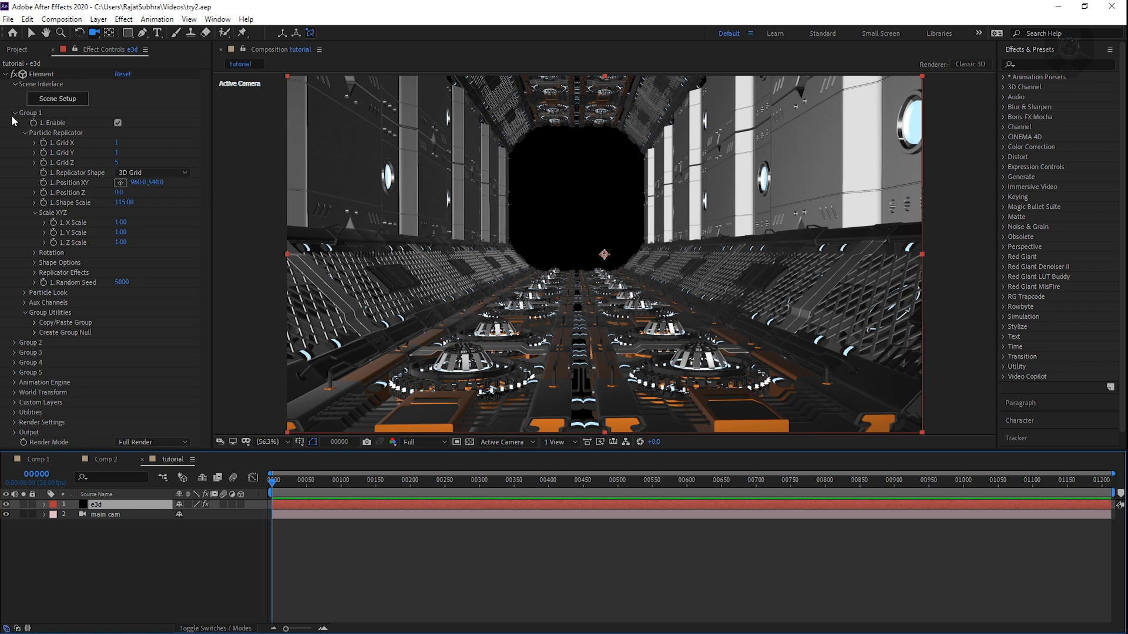
- Examine the override layer choices for the physical environment in Element's render settings
{"action": "left_click", "coordinate": [15, 113]}
{"action": "left_click", "coordinate": [15, 203]}
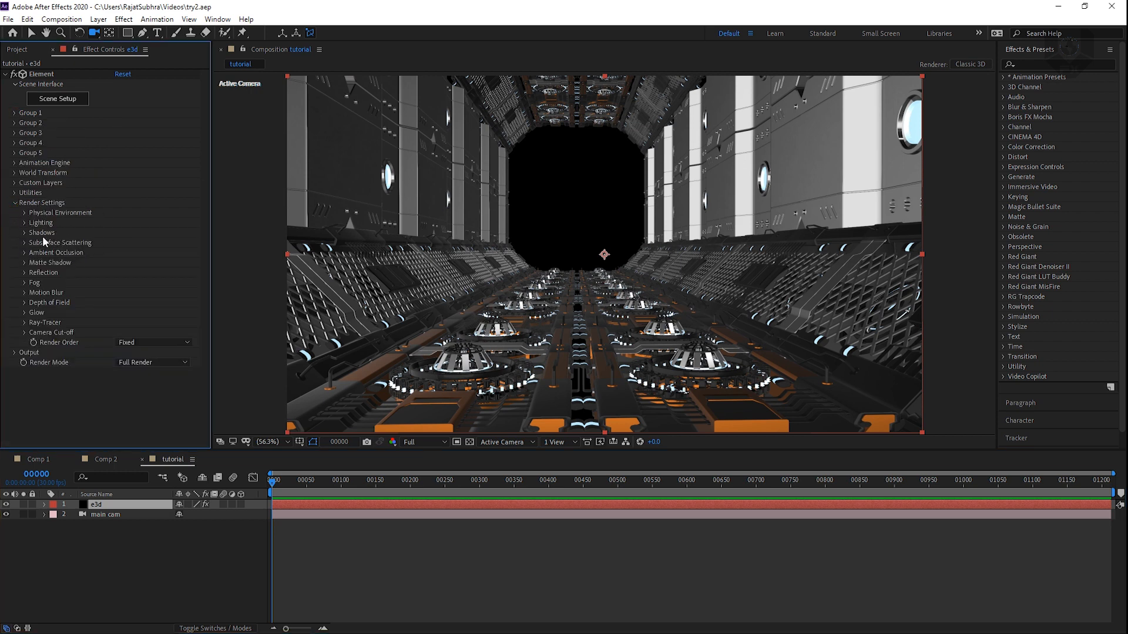
{"action": "left_click", "coordinate": [25, 213]}
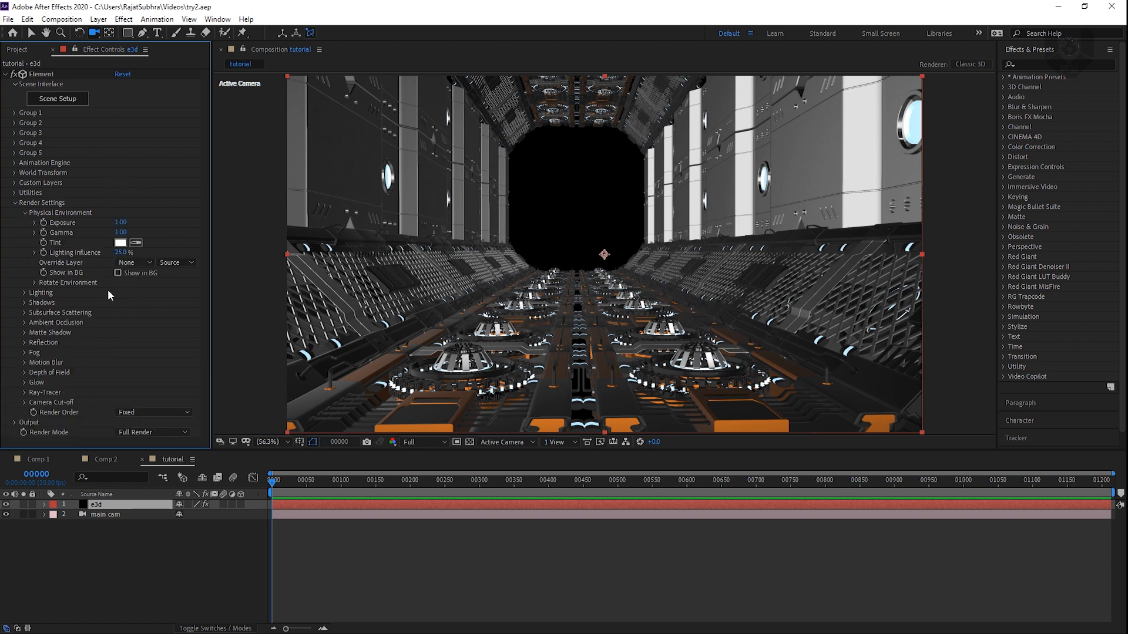
{"action": "left_click", "coordinate": [134, 263]}
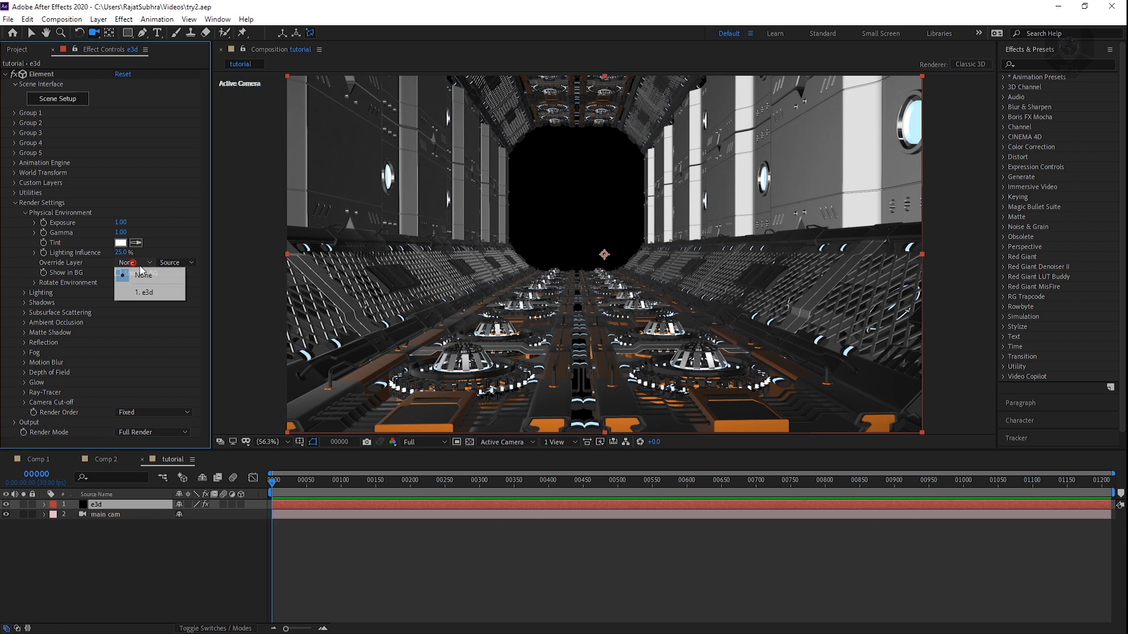
{"action": "left_click", "coordinate": [176, 263]}
{"action": "left_click", "coordinate": [127, 271]}
{"action": "left_click", "coordinate": [128, 263]}
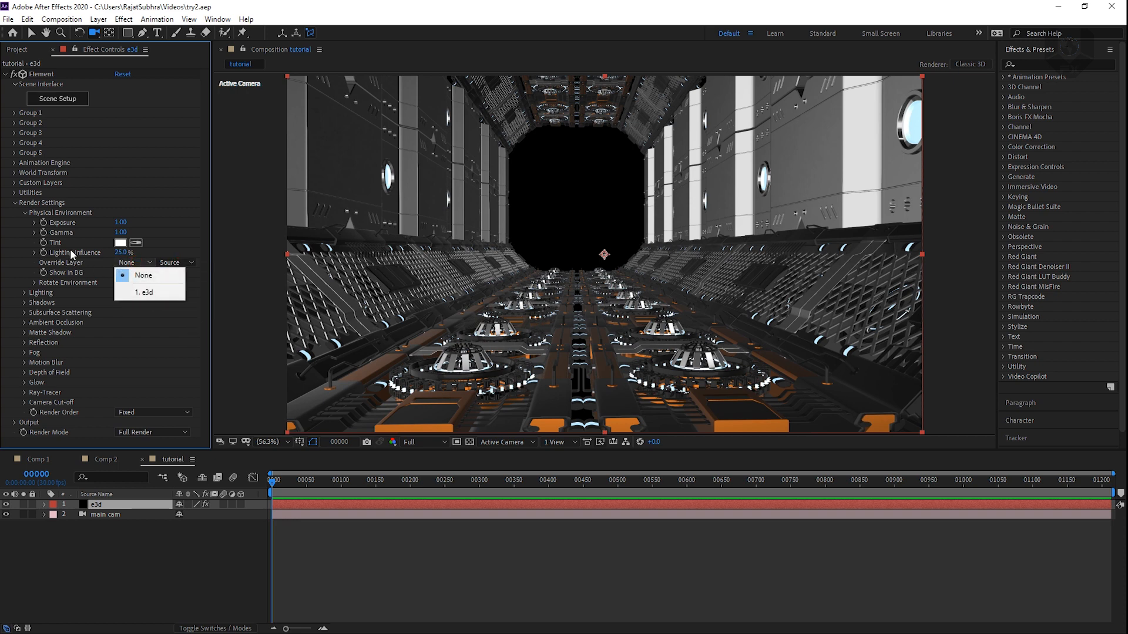
{"action": "left_click", "coordinate": [126, 206]}
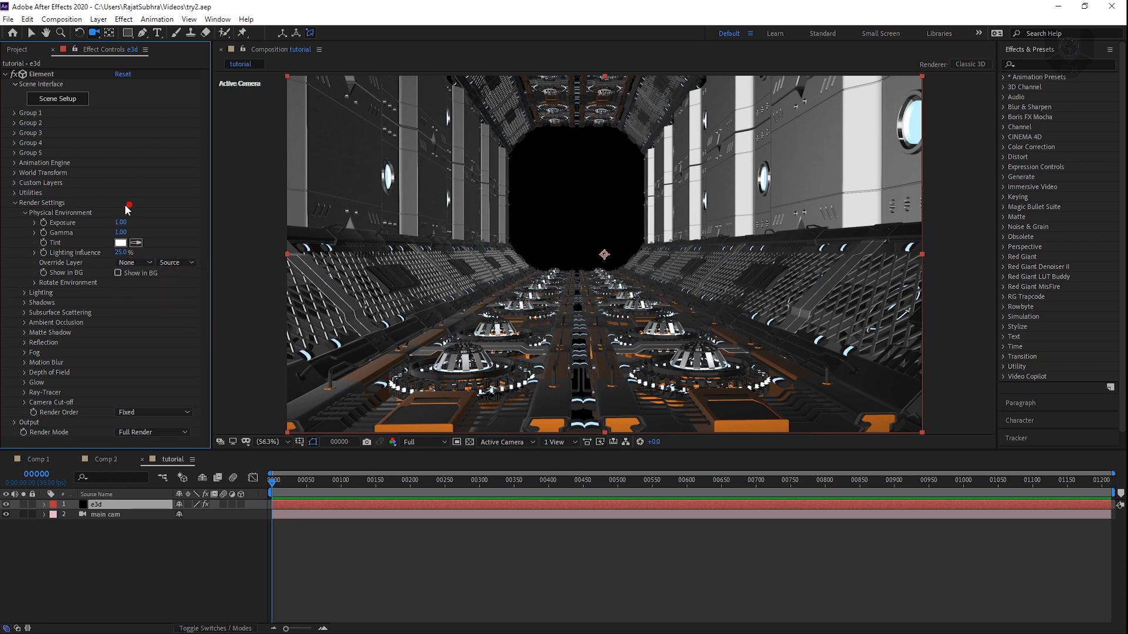
- Change the environment to the Studio_warm preset in Element's Scene Setup after trying Default_blurred, and accept the scene
{"action": "left_click", "coordinate": [75, 101]}
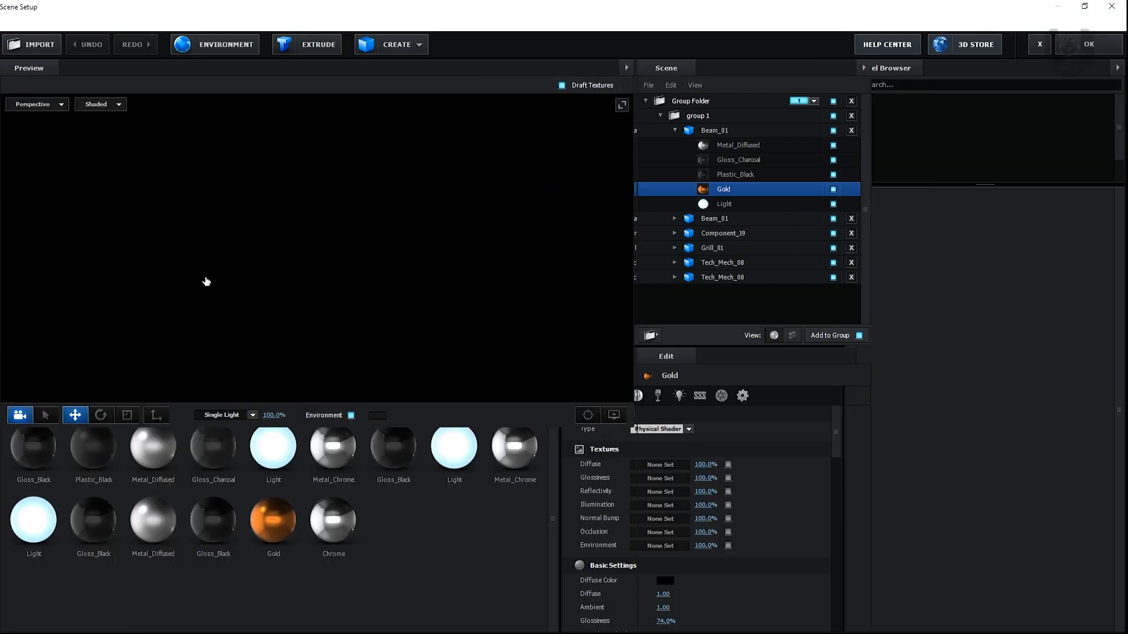
{"action": "left_click", "coordinate": [51, 441]}
{"action": "left_click", "coordinate": [54, 466]}
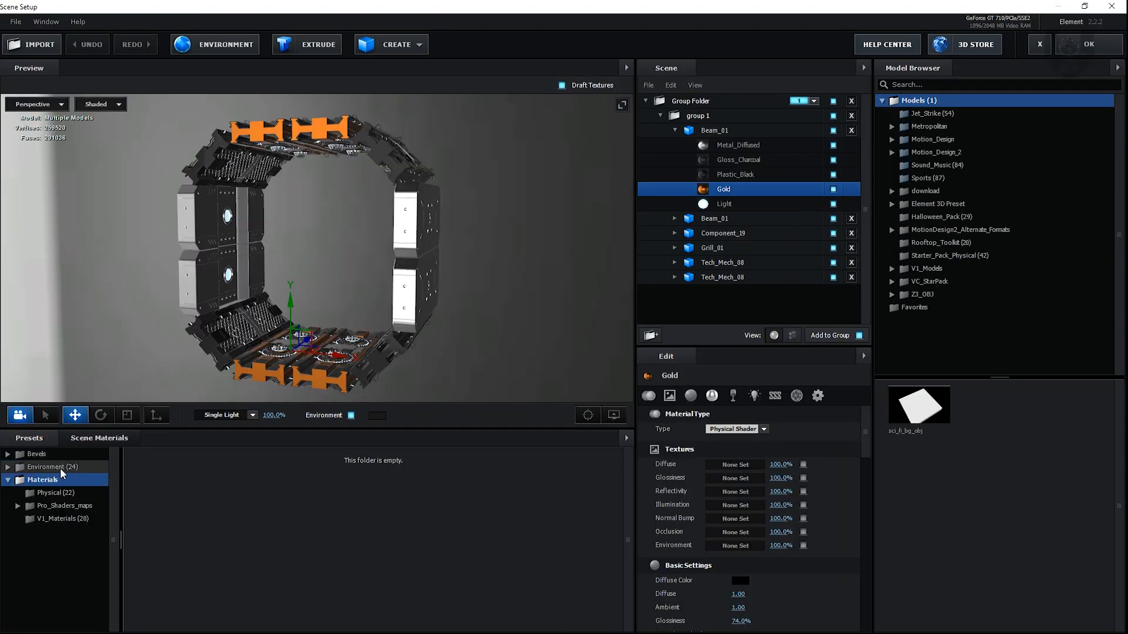
{"action": "left_click", "coordinate": [228, 475]}
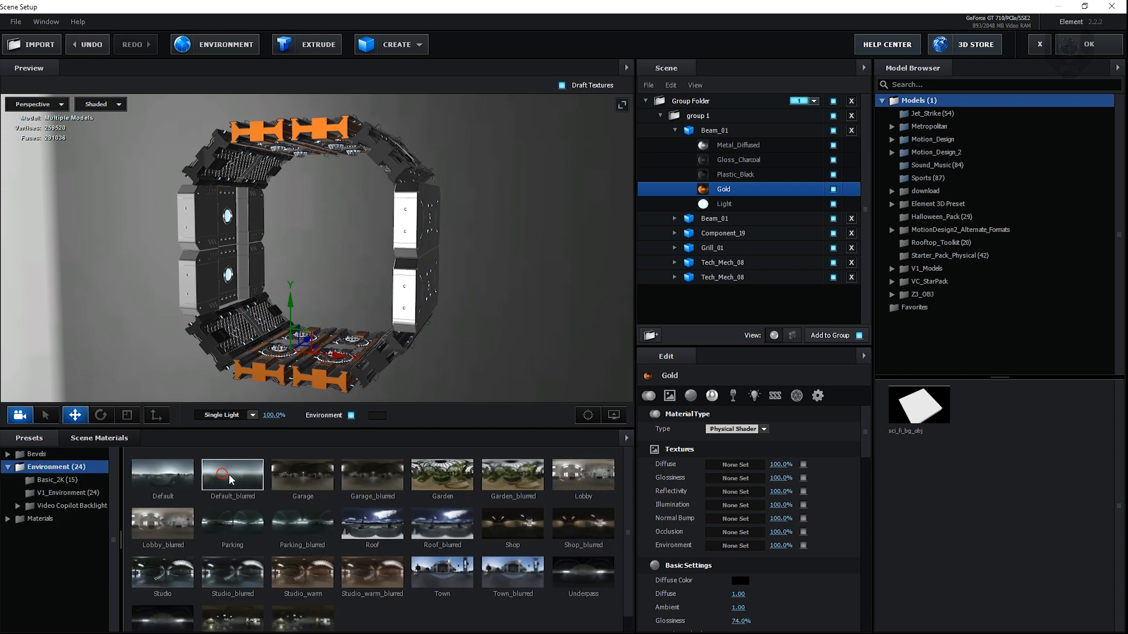
{"action": "left_click_drag", "start_coordinate": [140, 375], "coordinate": [143, 376]}
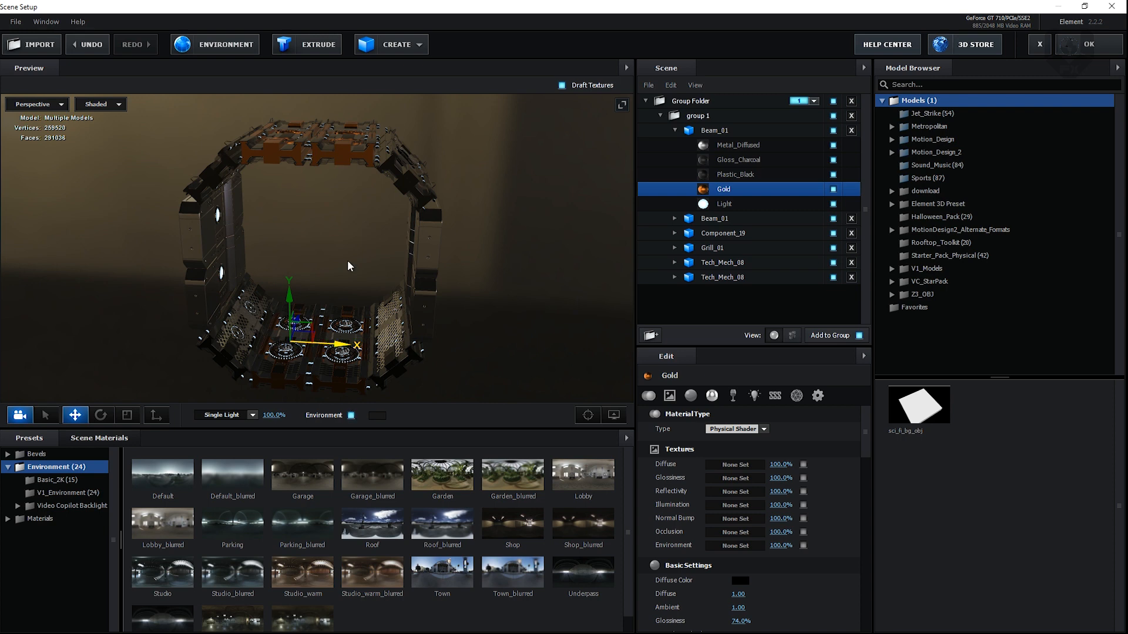
{"action": "left_click", "coordinate": [314, 571]}
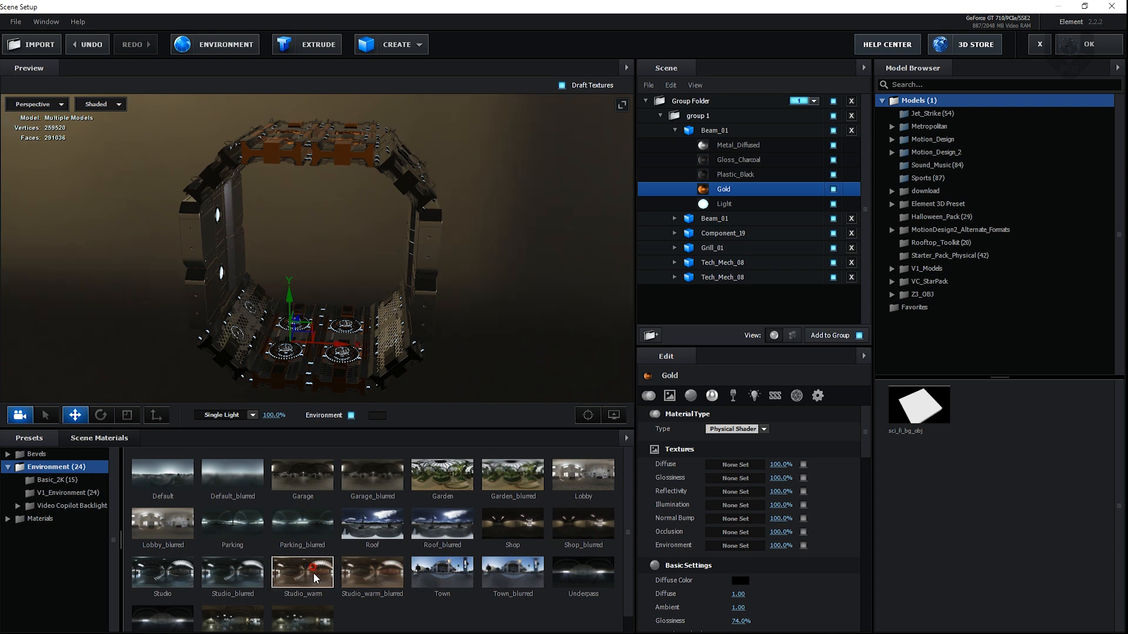
{"action": "left_click_drag", "start_coordinate": [450, 369], "coordinate": [297, 346]}
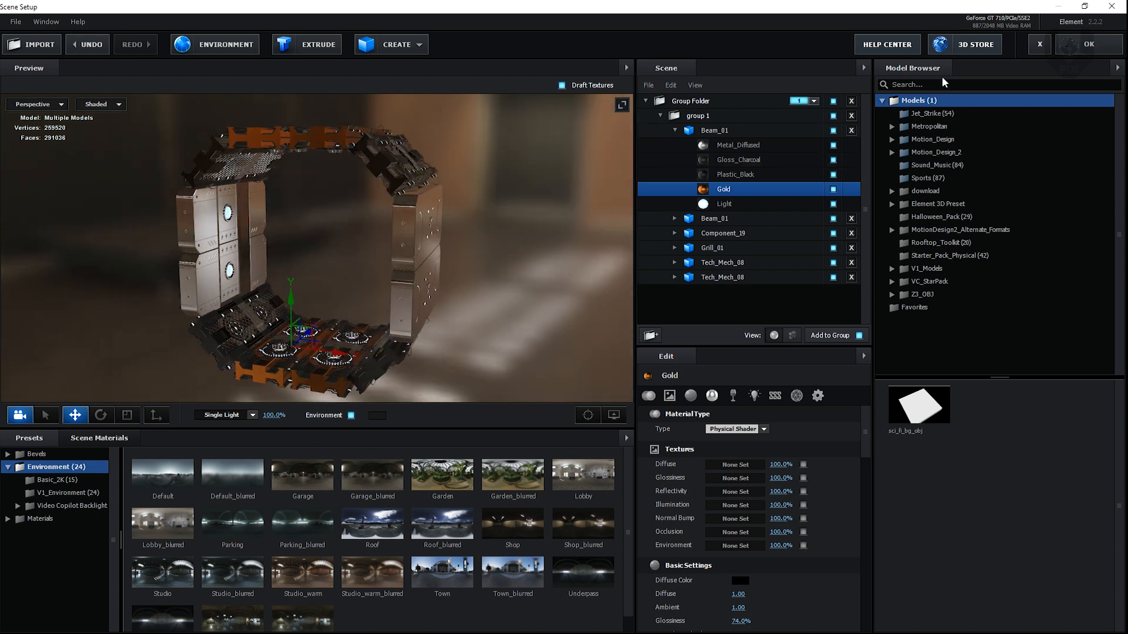
{"action": "left_click", "coordinate": [1089, 44]}
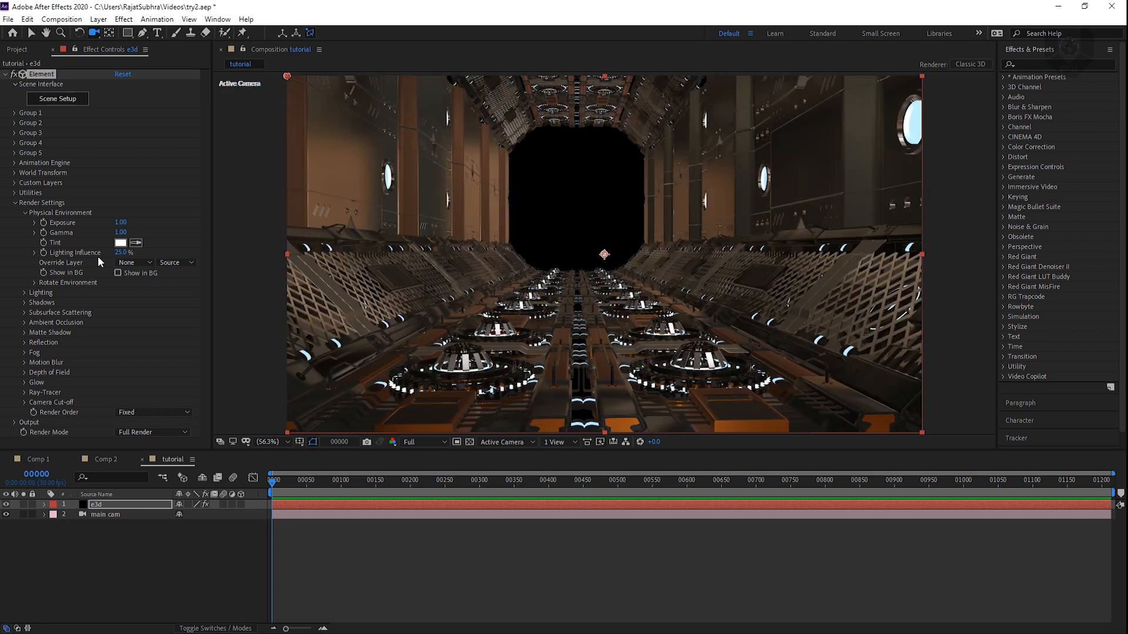
- Enable ambient occlusion in Element's render settings, switching it off and on to compare the look
{"action": "left_click", "coordinate": [25, 212]}
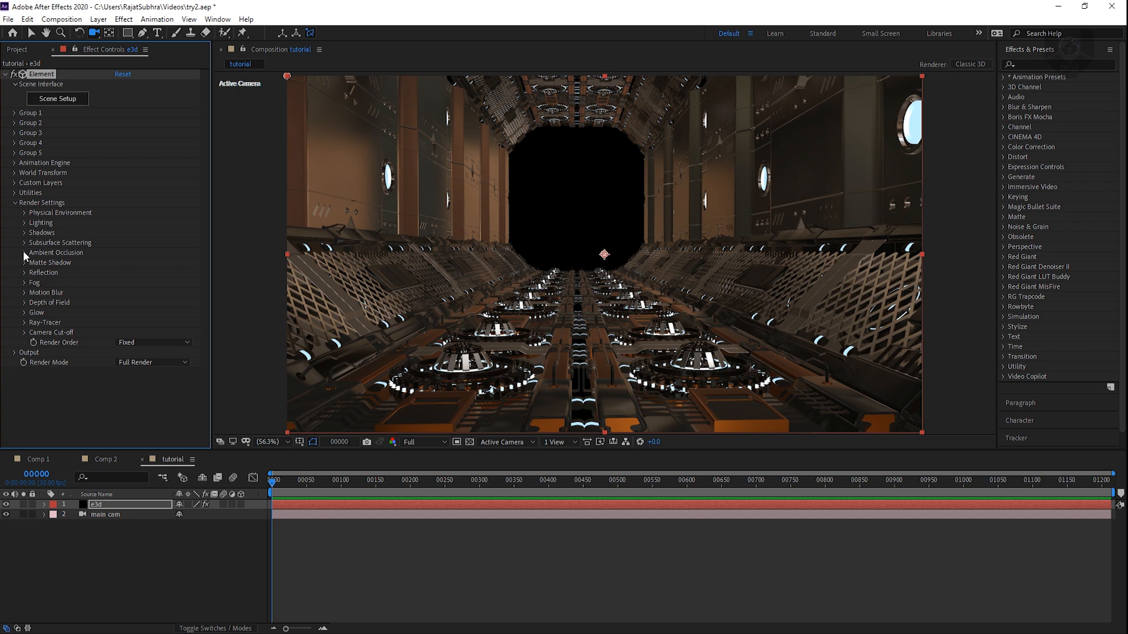
{"action": "left_click", "coordinate": [24, 253]}
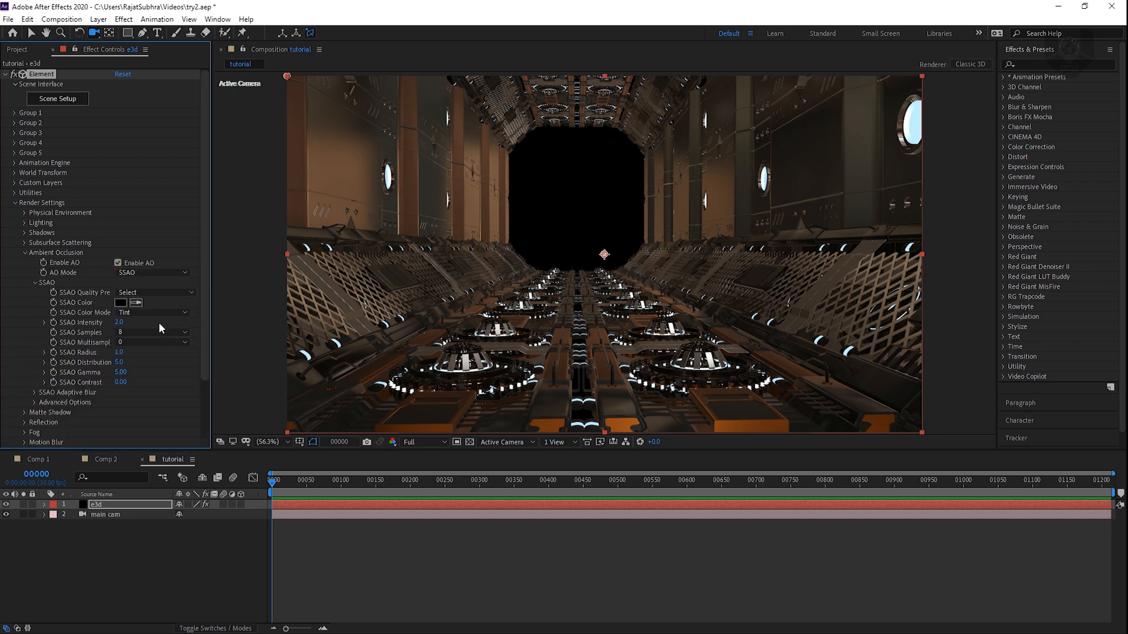
{"action": "left_click", "coordinate": [118, 263]}
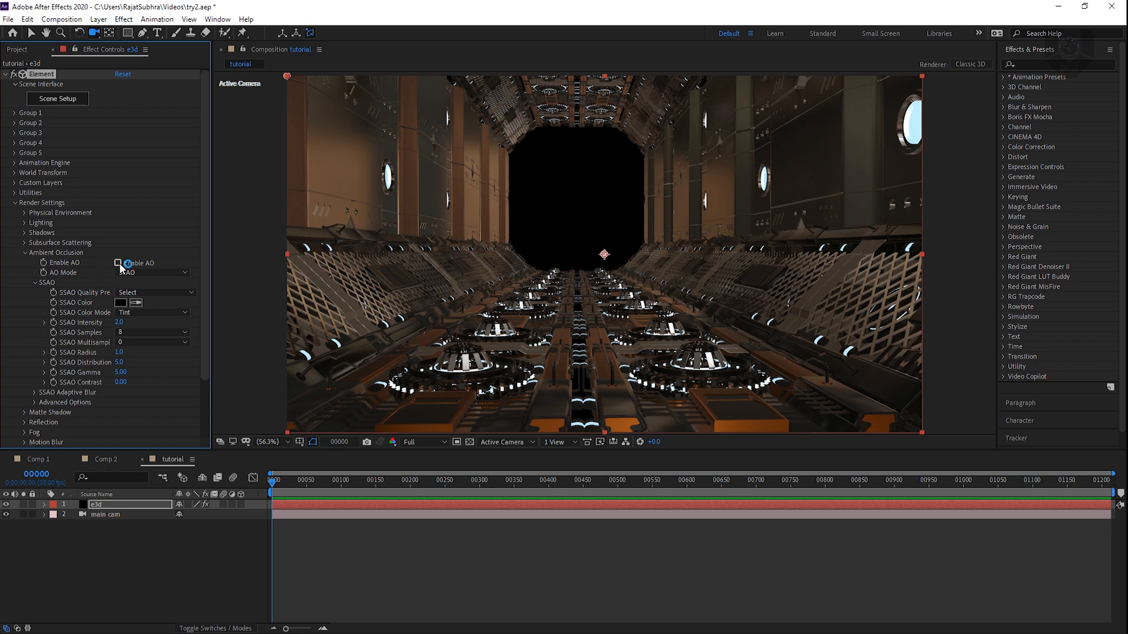
{"action": "left_click", "coordinate": [118, 263]}
{"action": "left_click", "coordinate": [119, 264]}
{"action": "left_click", "coordinate": [118, 263]}
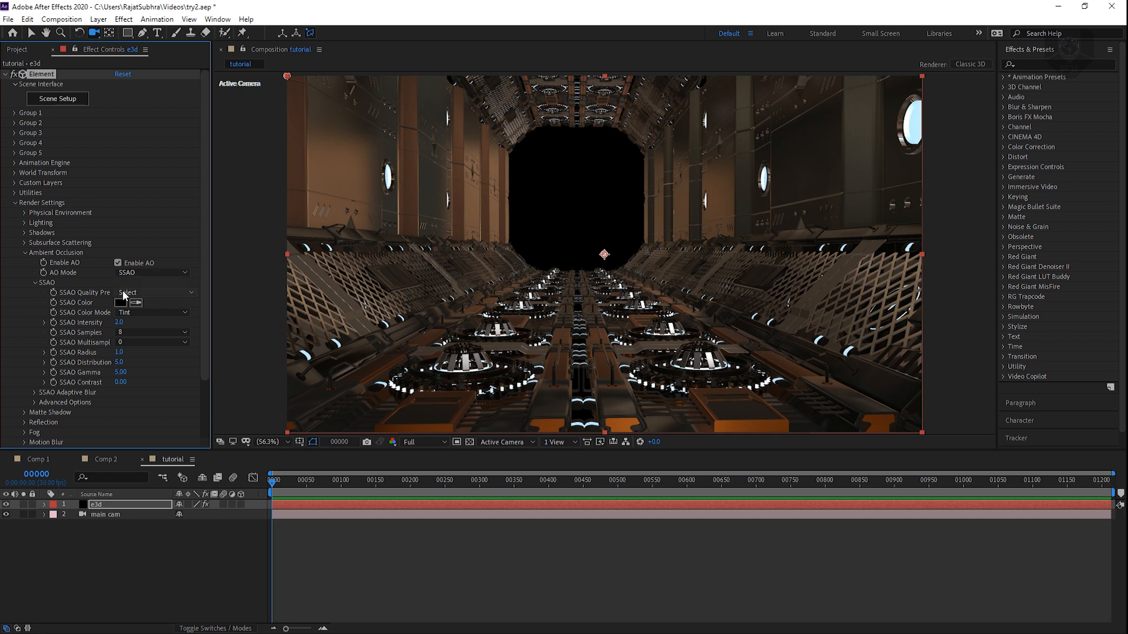
- Set the SSAO intensity to 5 and collapse the ambient occlusion settings
{"action": "left_click", "coordinate": [121, 322]}
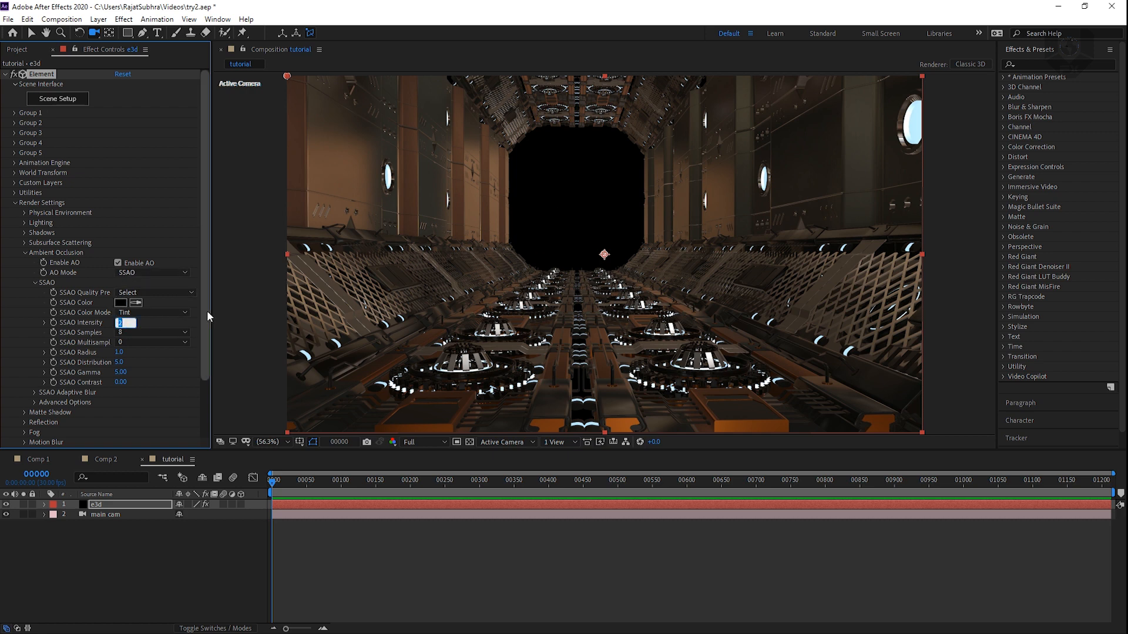
{"action": "type", "text": "5"}
{"action": "key", "text": "Return"}
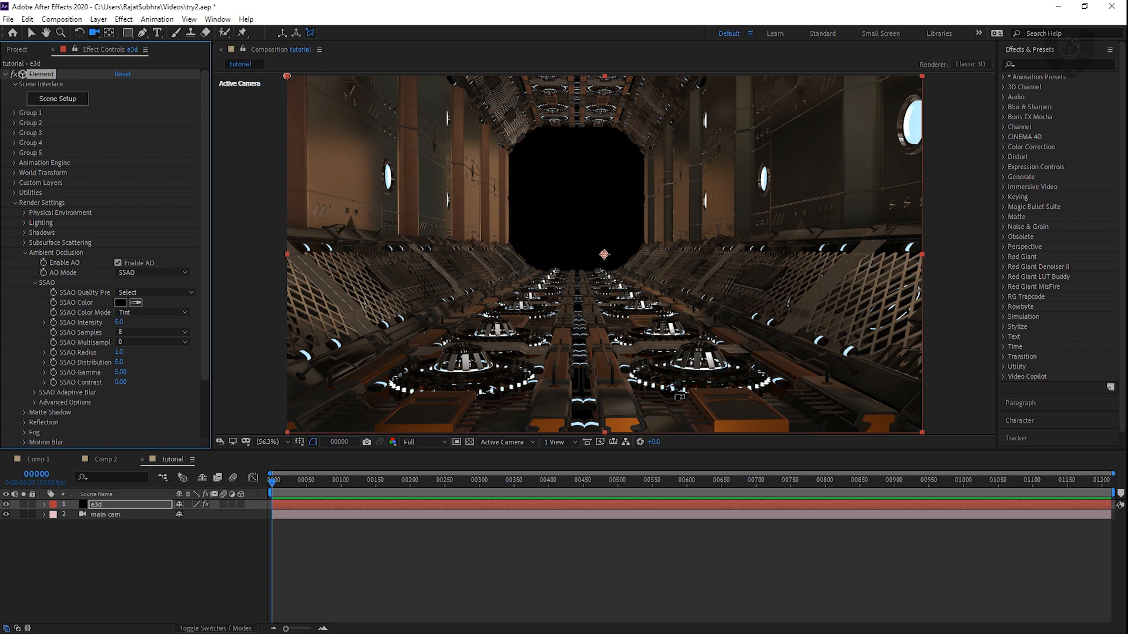
{"action": "left_click", "coordinate": [26, 253]}
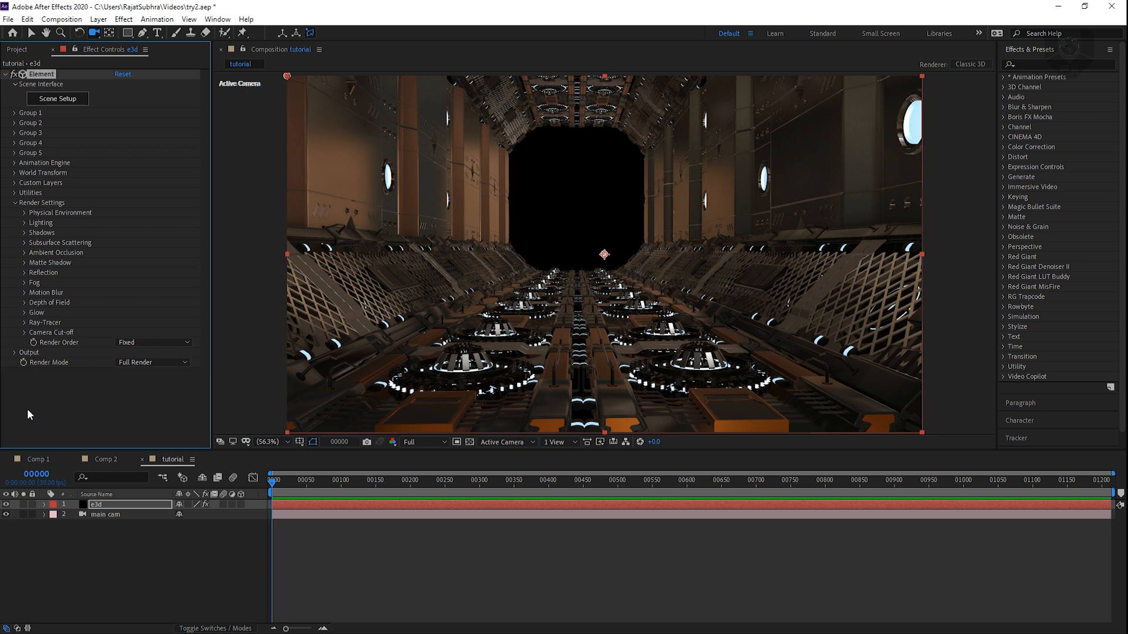
{"action": "right_click", "coordinate": [126, 590]}
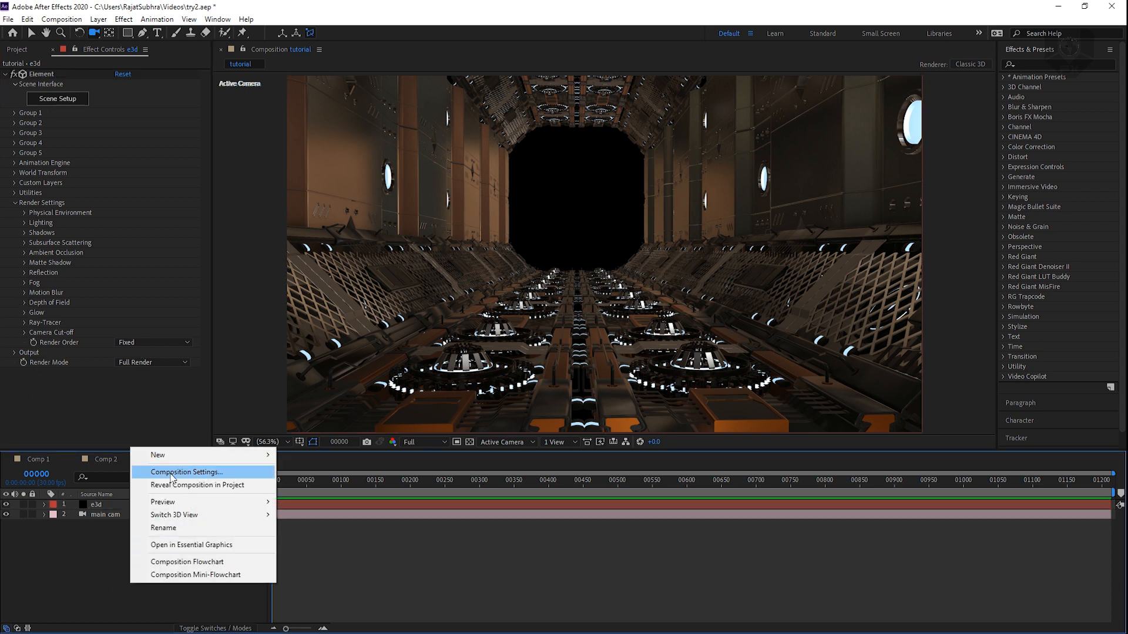
{"action": "mouse_move", "coordinate": [162, 456]}
{"action": "left_click", "coordinate": [317, 489]}
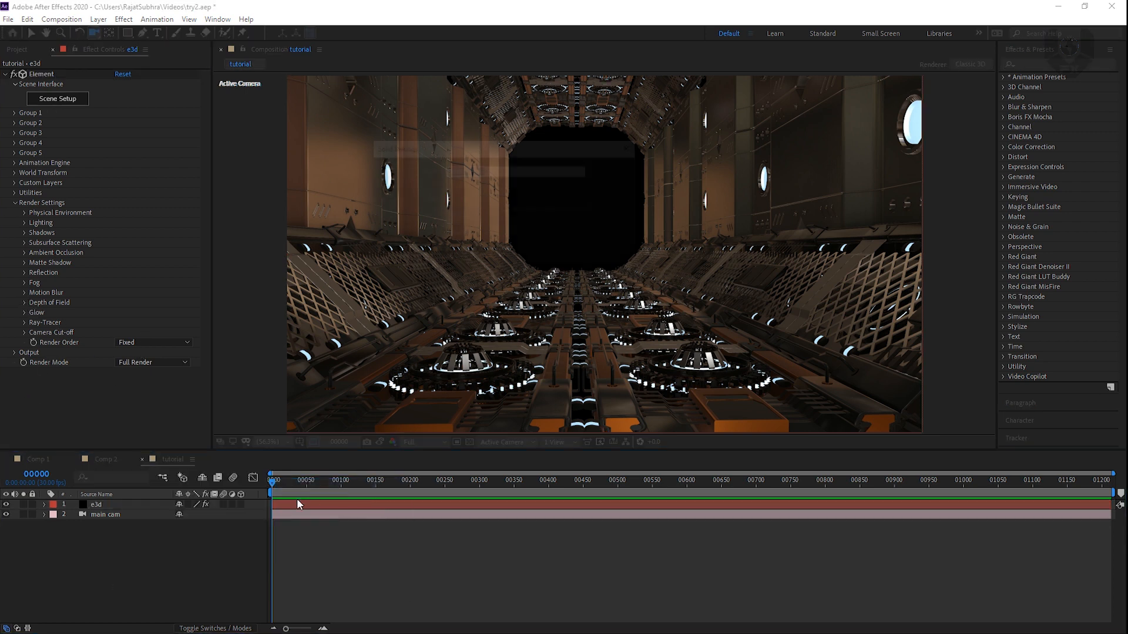
{"action": "left_click", "coordinate": [606, 377]}
- Start a new light layer in the tutorial composition and set its color to a bright sky blue
{"action": "right_click", "coordinate": [113, 472]}
{"action": "mouse_move", "coordinate": [171, 479]}
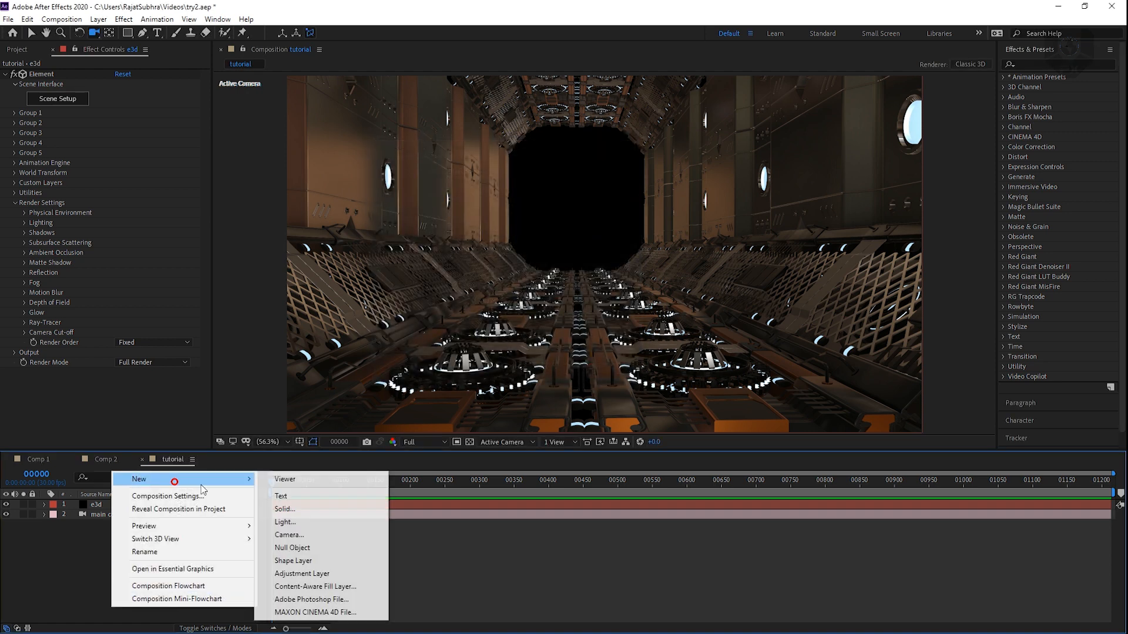
{"action": "left_click", "coordinate": [356, 521]}
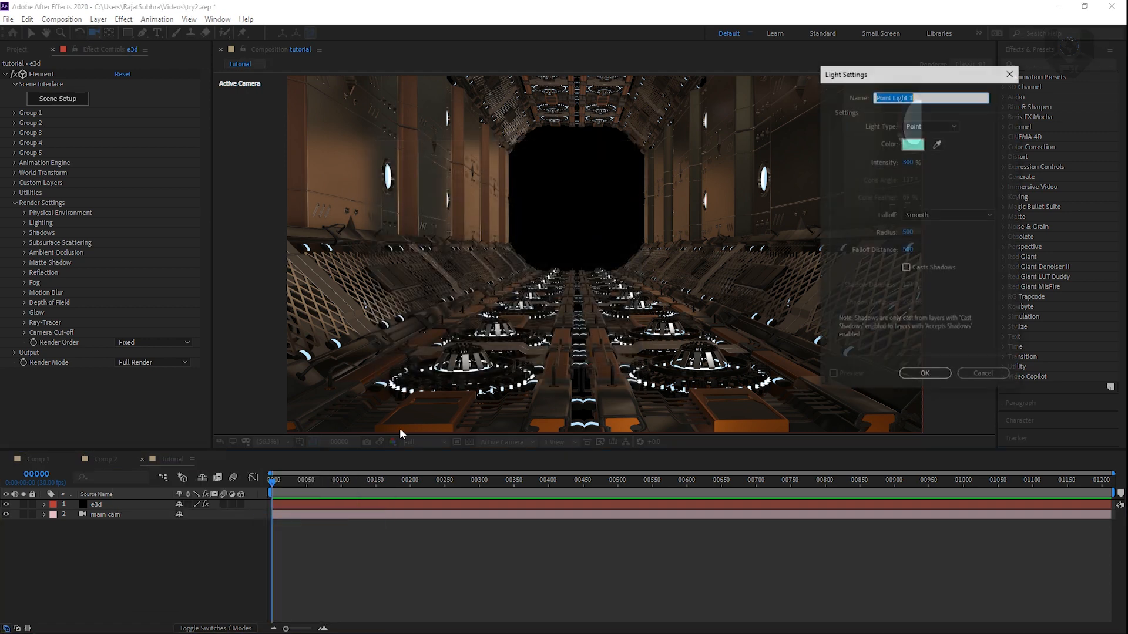
{"action": "left_click", "coordinate": [913, 144]}
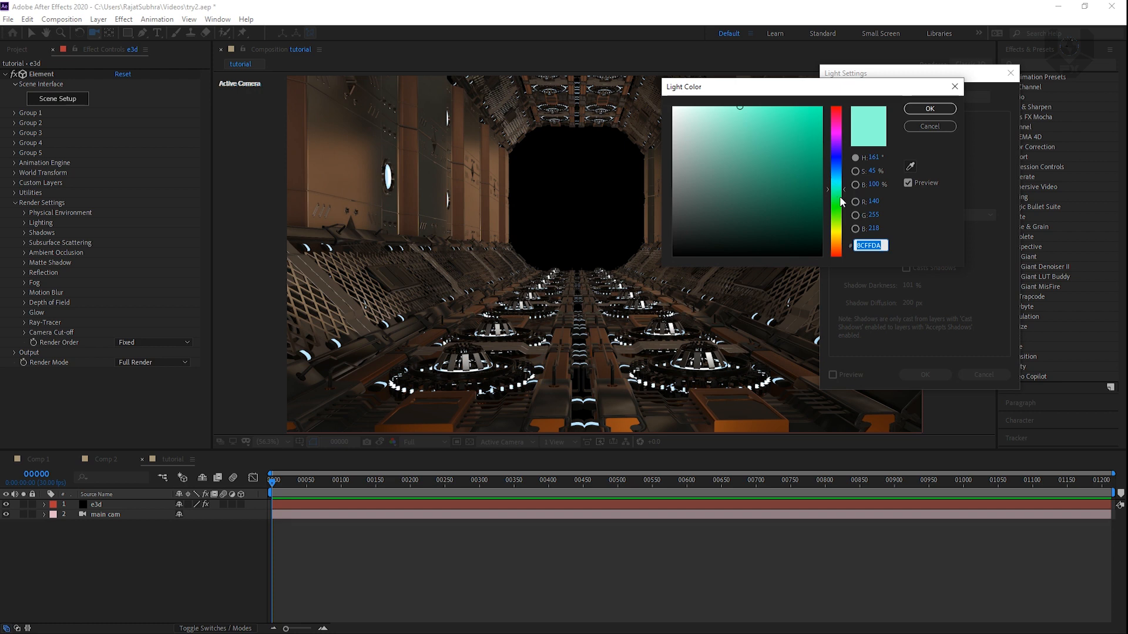
{"action": "left_click_drag", "start_coordinate": [841, 201], "coordinate": [841, 172]}
{"action": "left_click_drag", "start_coordinate": [779, 132], "coordinate": [790, 97]}
{"action": "left_click", "coordinate": [930, 108]}
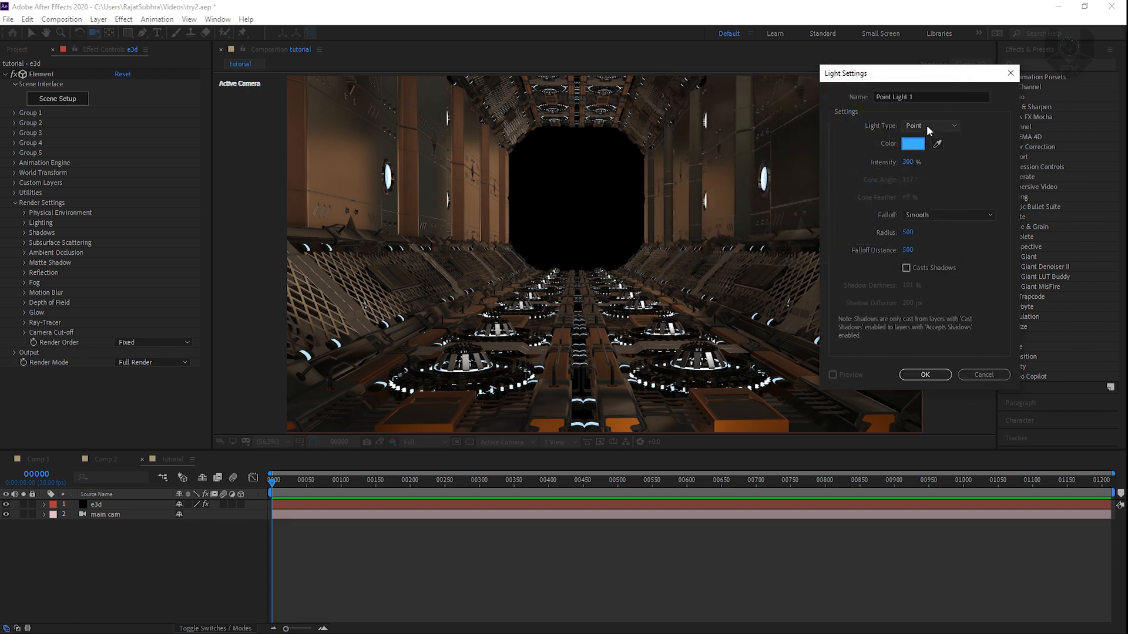
- Make the new light a Parallel light, keep its intensity at 300%, and add it to the tutorial composition
{"action": "left_click", "coordinate": [925, 126]}
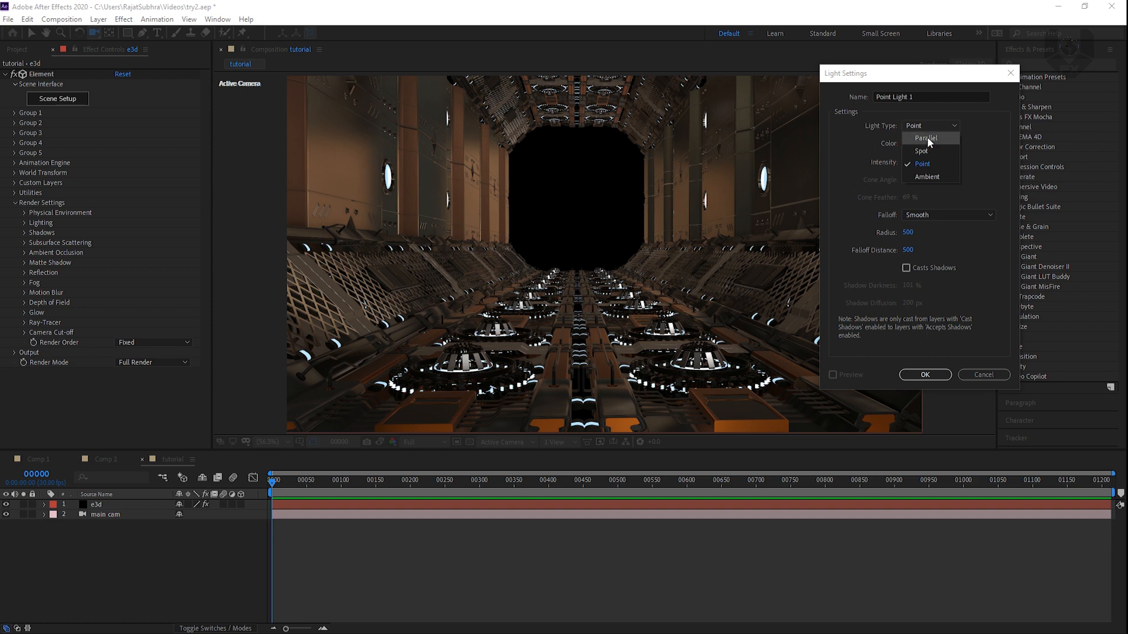
{"action": "left_click", "coordinate": [926, 138]}
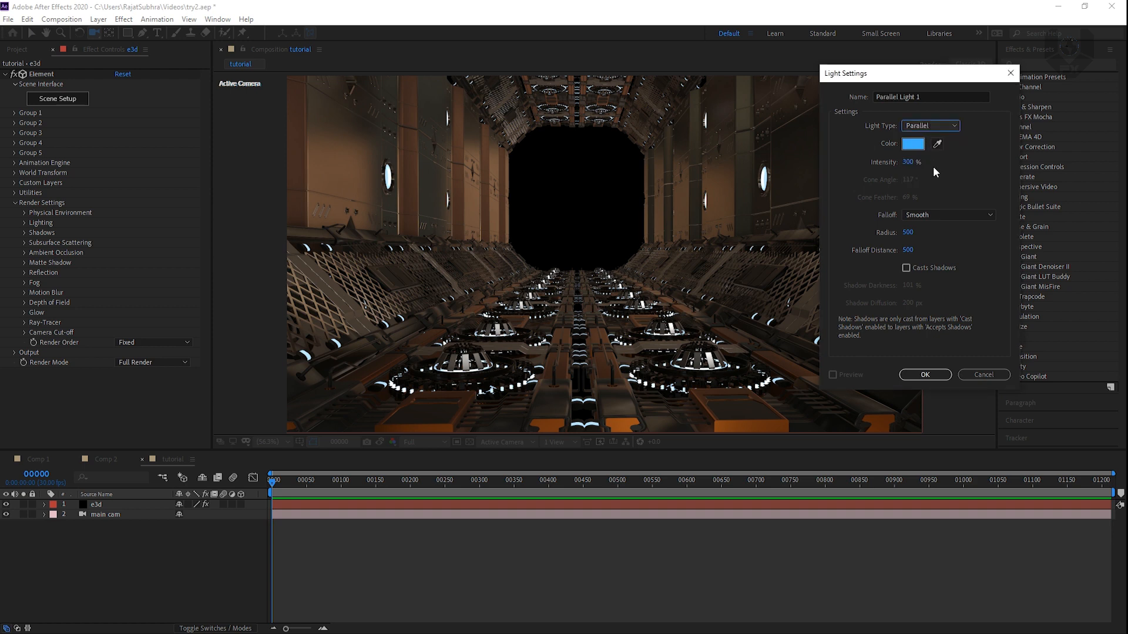
{"action": "left_click", "coordinate": [918, 163]}
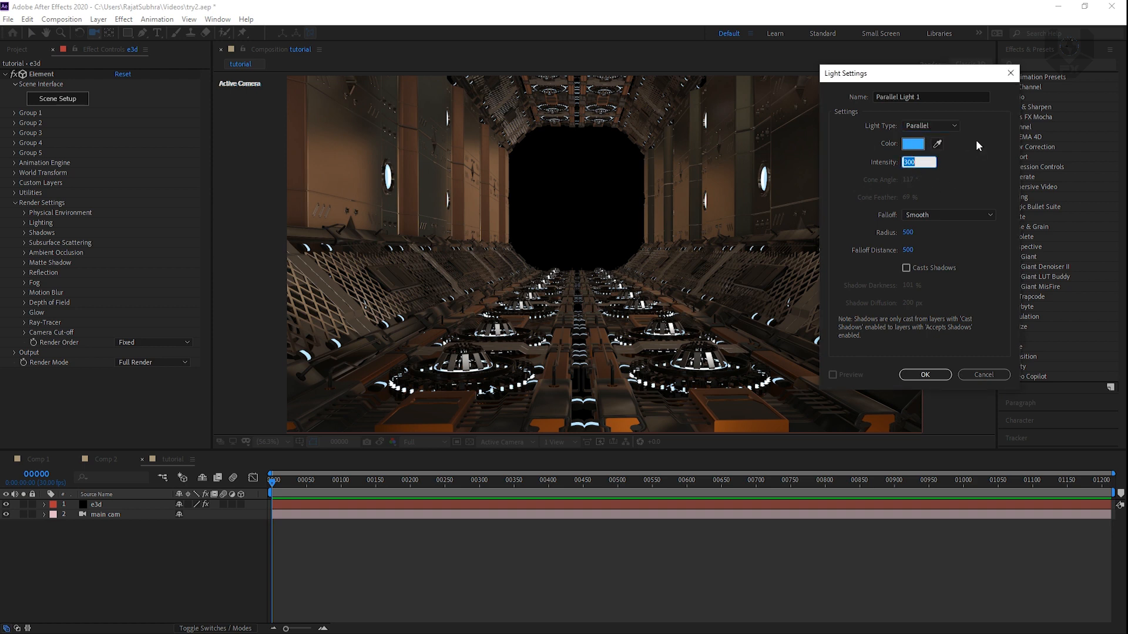
{"action": "left_click", "coordinate": [975, 149]}
{"action": "left_click", "coordinate": [920, 375]}
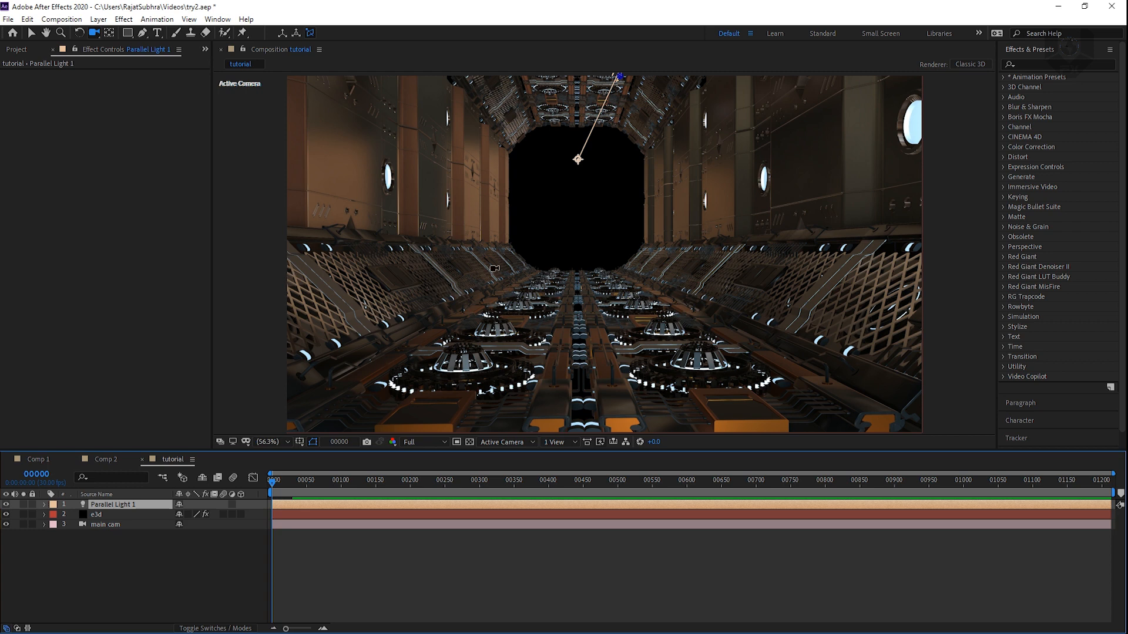
- Reveal the parallel light's position and adjust it to 1330, 130, -1056.7
{"action": "key", "text": "p"}
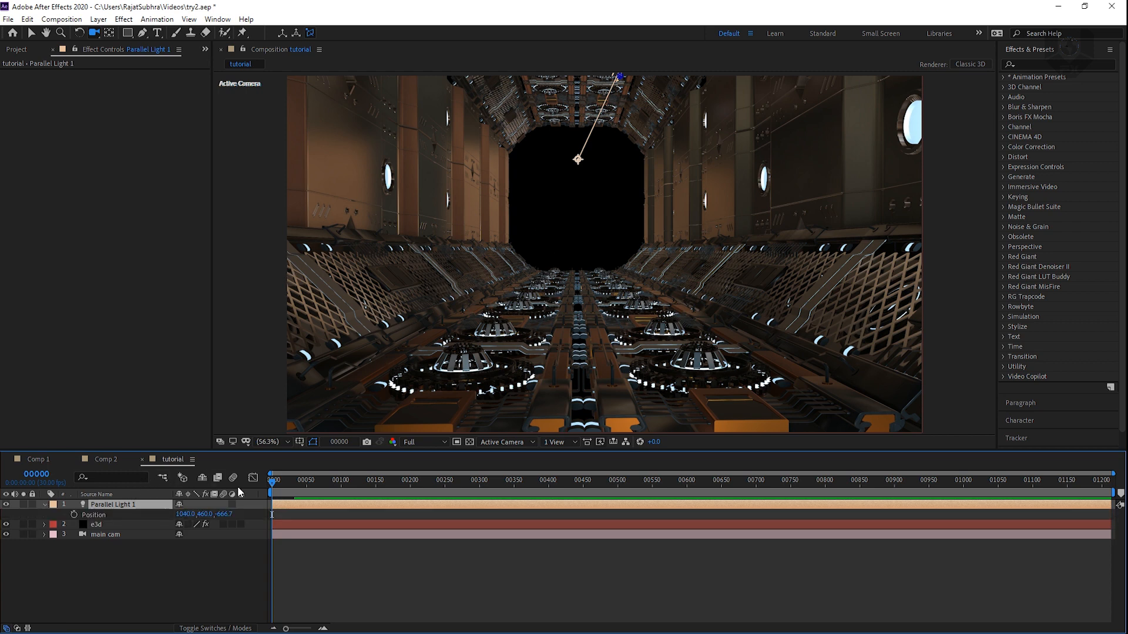
{"action": "mouse_move", "coordinate": [224, 514]}
{"action": "left_mouse_down"}
{"action": "mouse_move", "coordinate": [185, 514]}
{"action": "mouse_move", "coordinate": [221, 521]}
{"action": "left_mouse_up"}
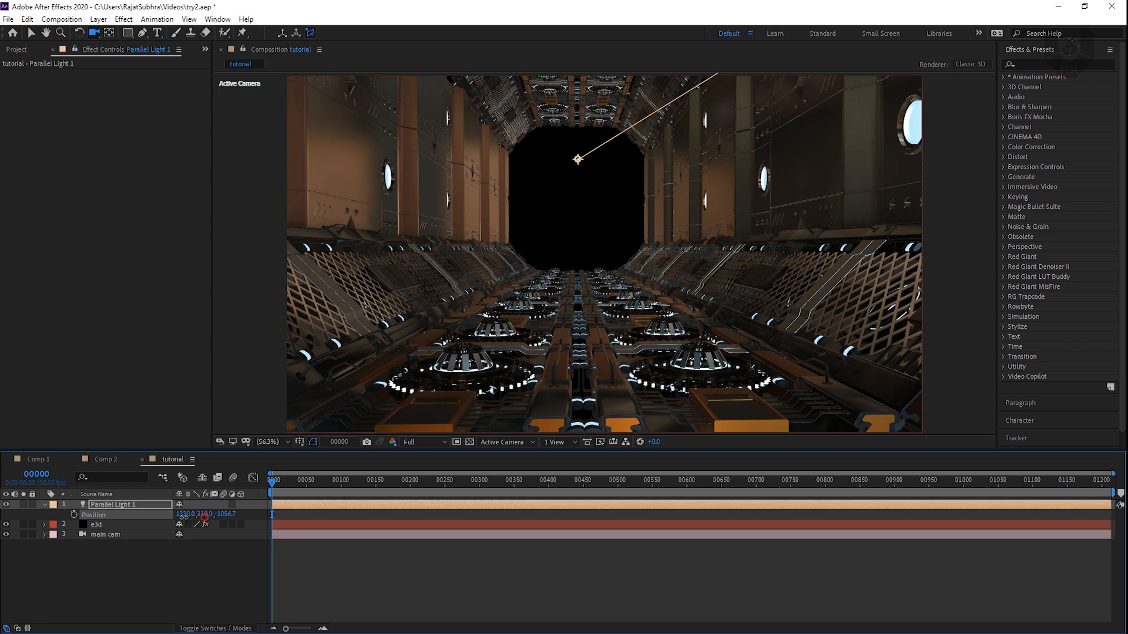
{"action": "left_click_drag", "start_coordinate": [204, 514], "coordinate": [185, 517]}
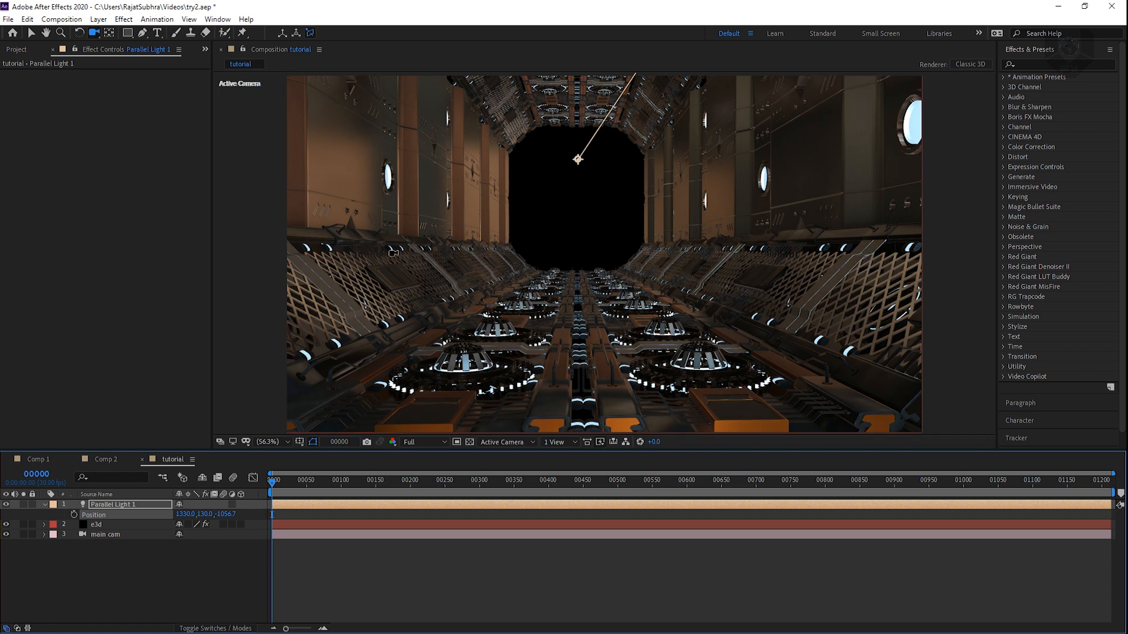
- Add a second light of type Point with a near-white color to the composition
{"action": "right_click", "coordinate": [209, 583]}
{"action": "left_click", "coordinate": [268, 457]}
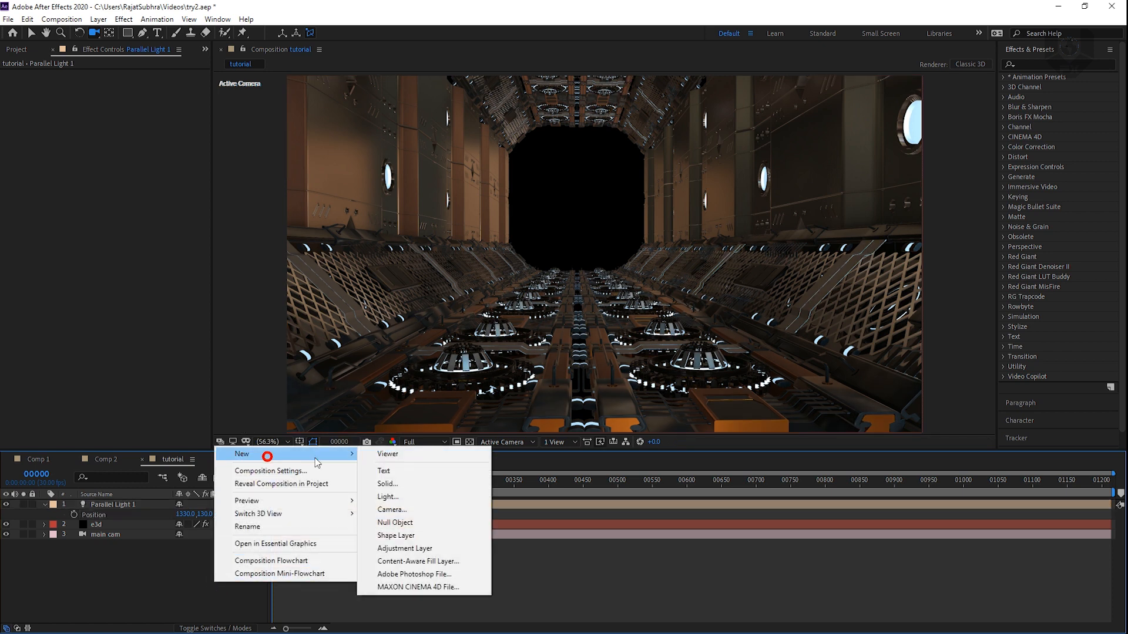
{"action": "left_click", "coordinate": [402, 502]}
{"action": "left_click", "coordinate": [936, 125]}
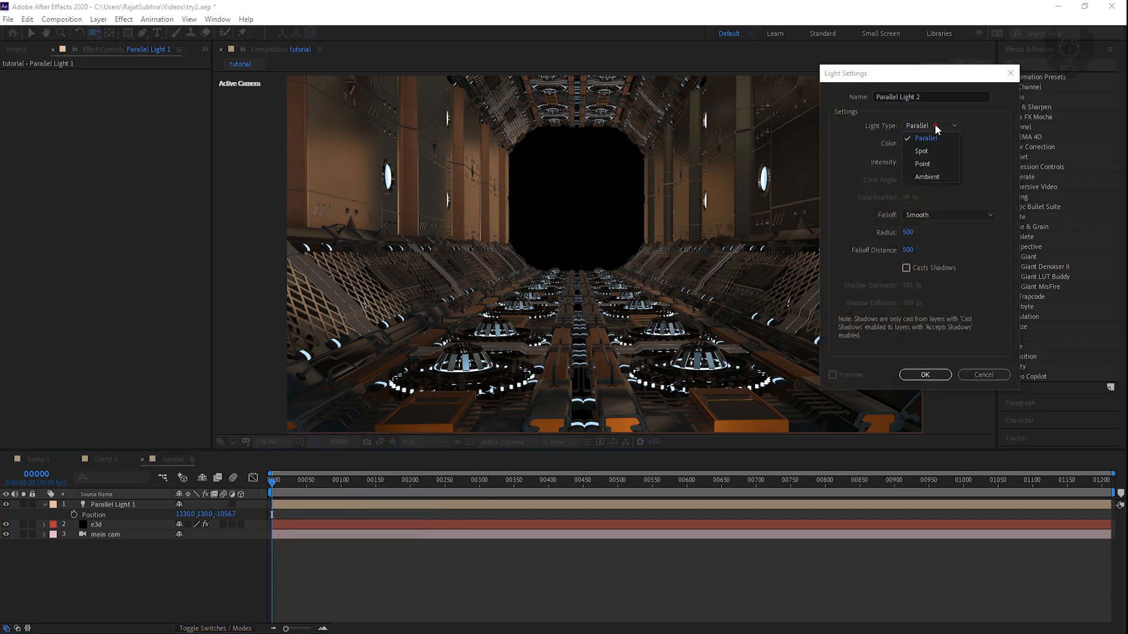
{"action": "left_click", "coordinate": [932, 151]}
{"action": "left_click", "coordinate": [914, 143]}
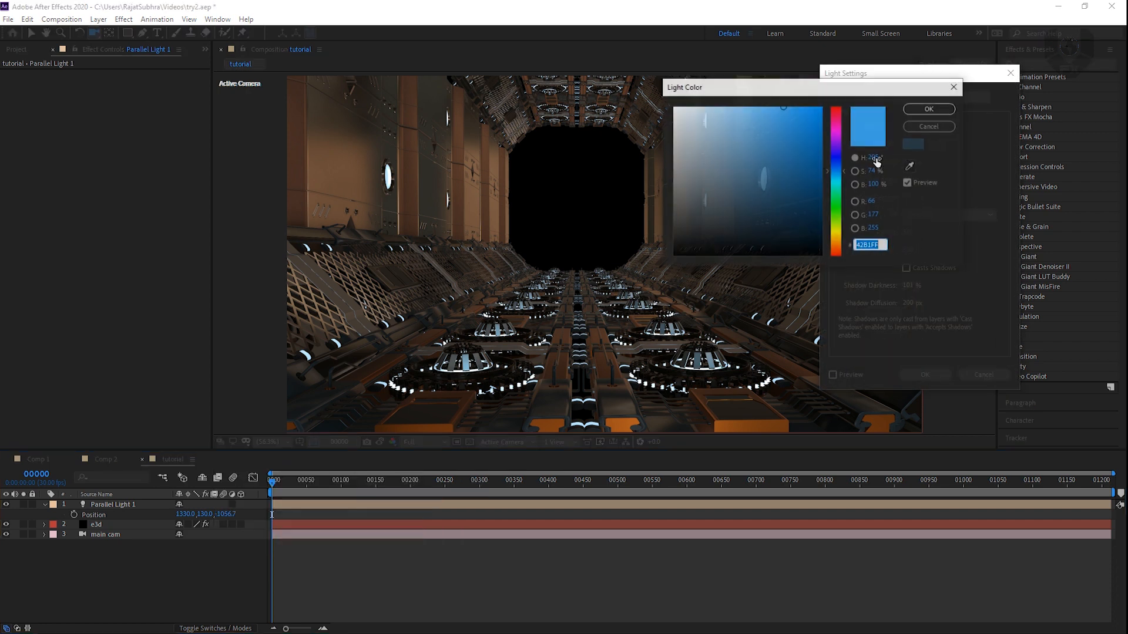
{"action": "left_click", "coordinate": [930, 108]}
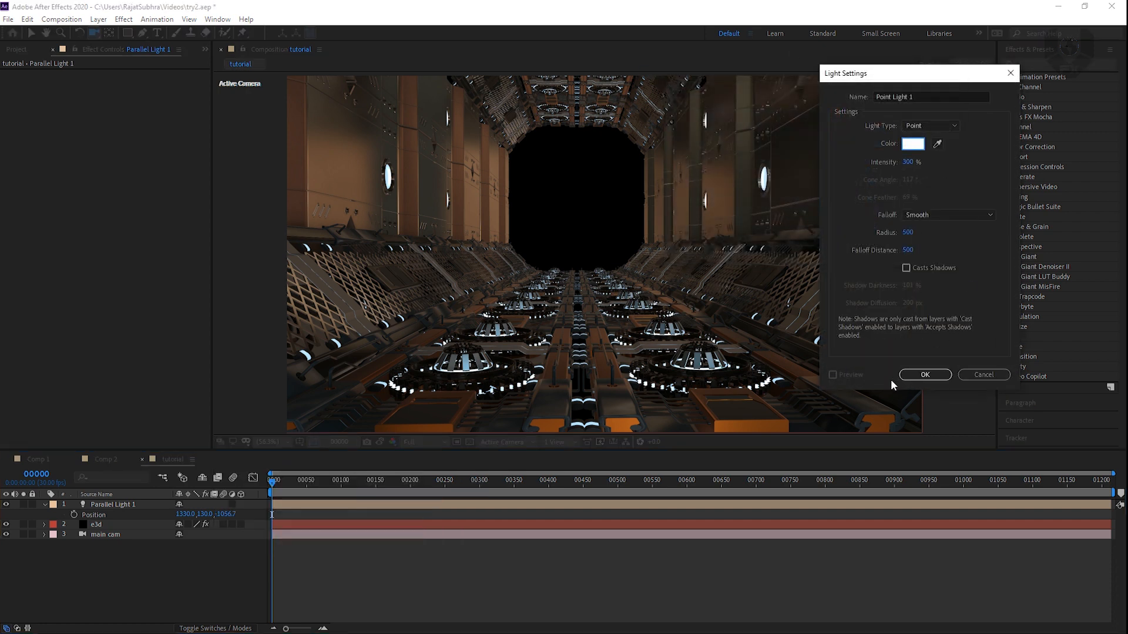
{"action": "left_click", "coordinate": [925, 374]}
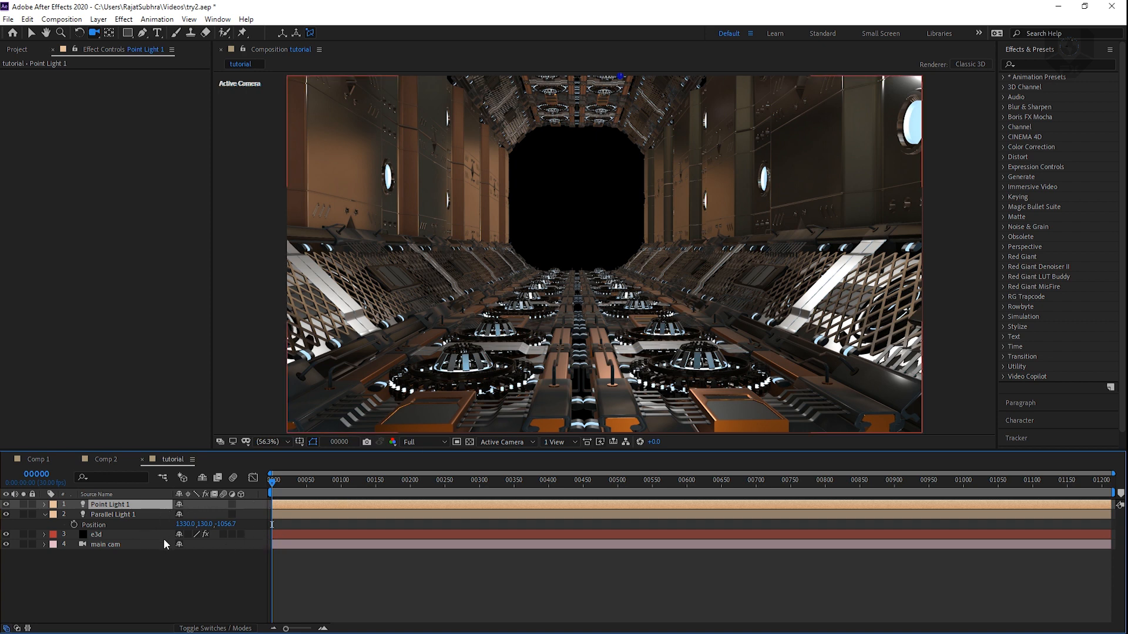
- Create a black solid named bg and place it beneath the main cam layer
{"action": "left_click", "coordinate": [135, 608]}
{"action": "right_click", "coordinate": [130, 607]}
{"action": "left_click", "coordinate": [179, 484]}
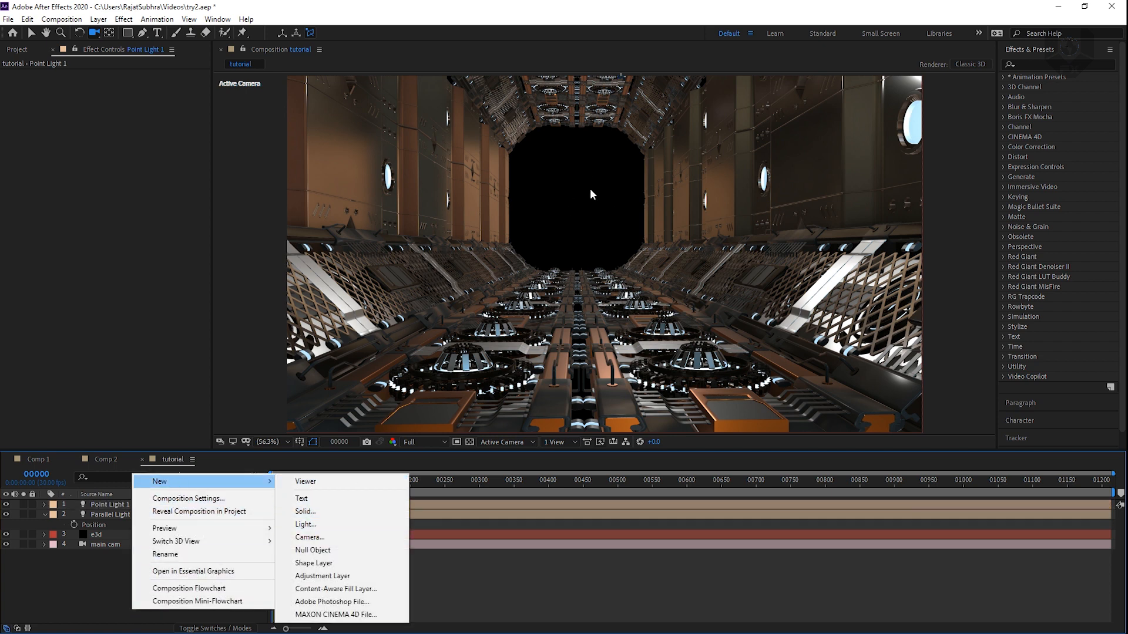
{"action": "left_click", "coordinate": [305, 511]}
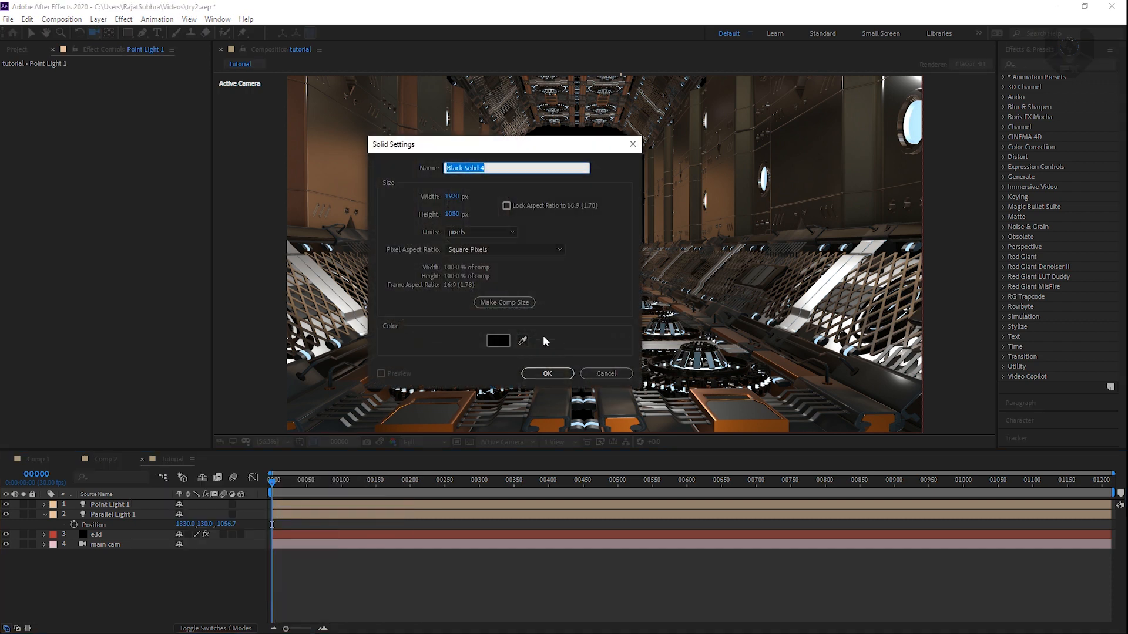
{"action": "type", "text": "bg"}
{"action": "key", "text": "Return"}
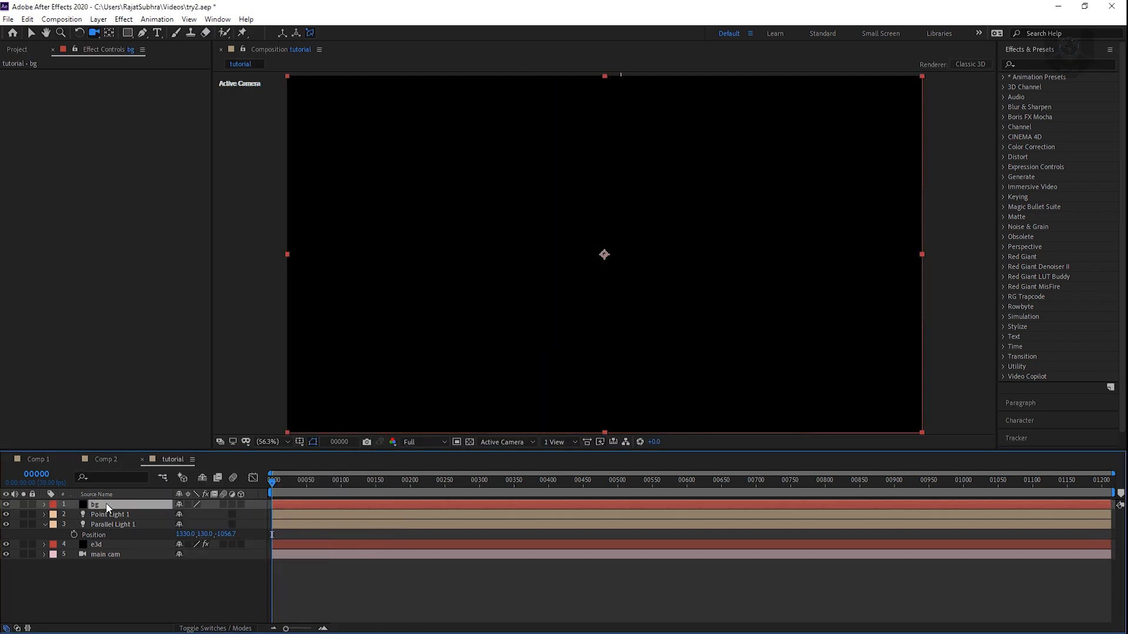
{"action": "left_click_drag", "start_coordinate": [108, 507], "coordinate": [94, 571]}
- Find the Gradient Ramp effect, apply it to the bg layer, and solo that layer
{"action": "left_click", "coordinate": [1041, 63]}
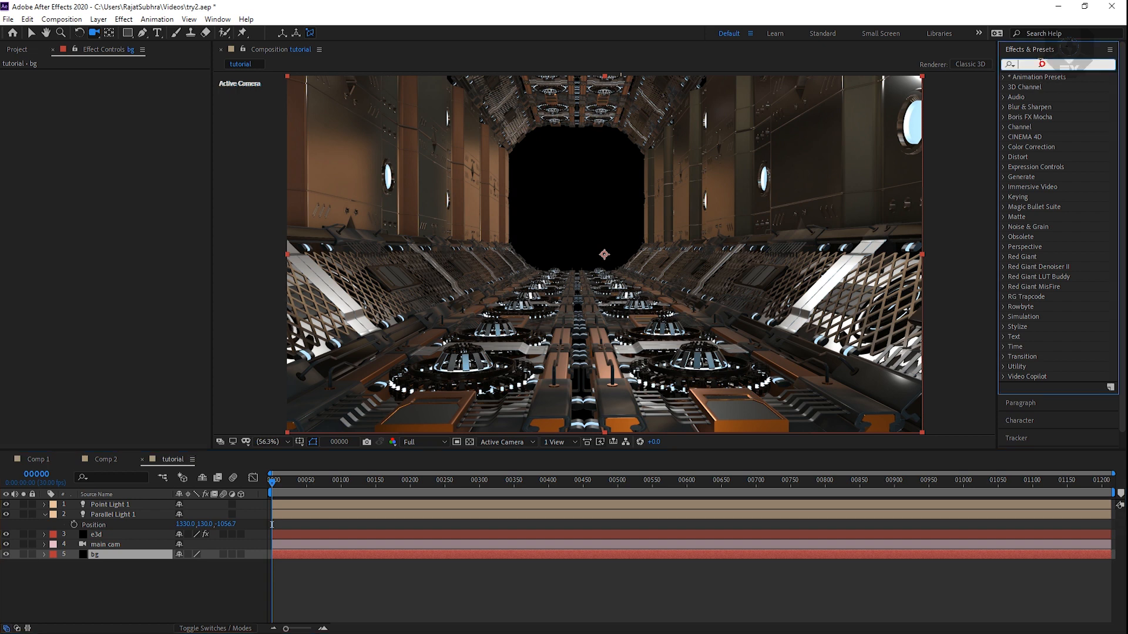
{"action": "type", "text": "ramp"}
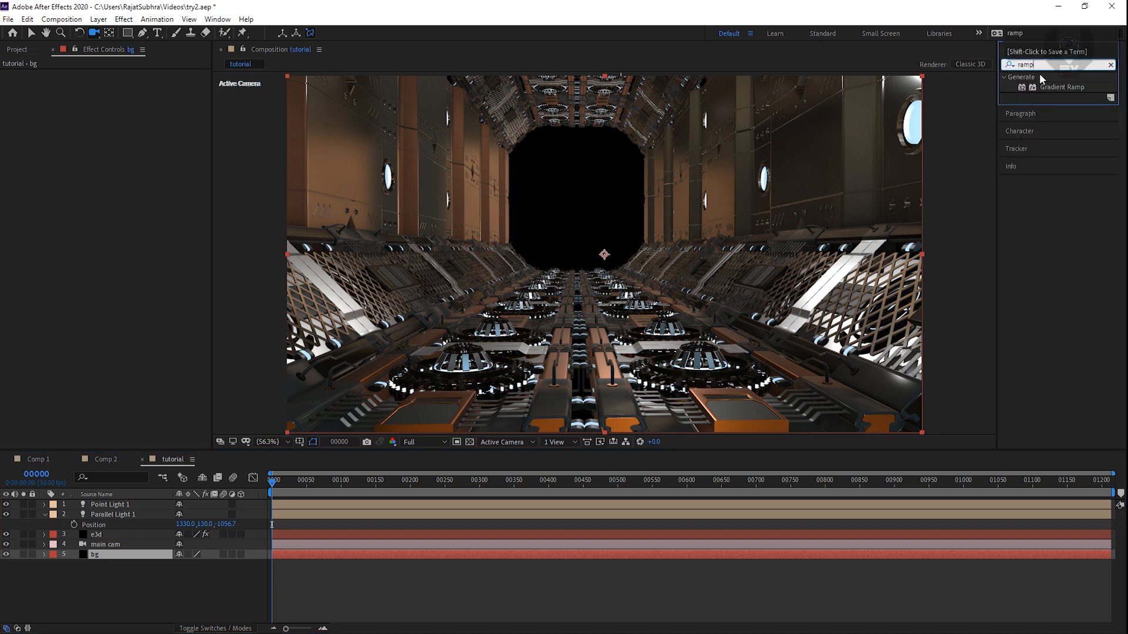
{"action": "left_click_drag", "start_coordinate": [1060, 87], "coordinate": [101, 555]}
{"action": "left_click", "coordinate": [24, 554]}
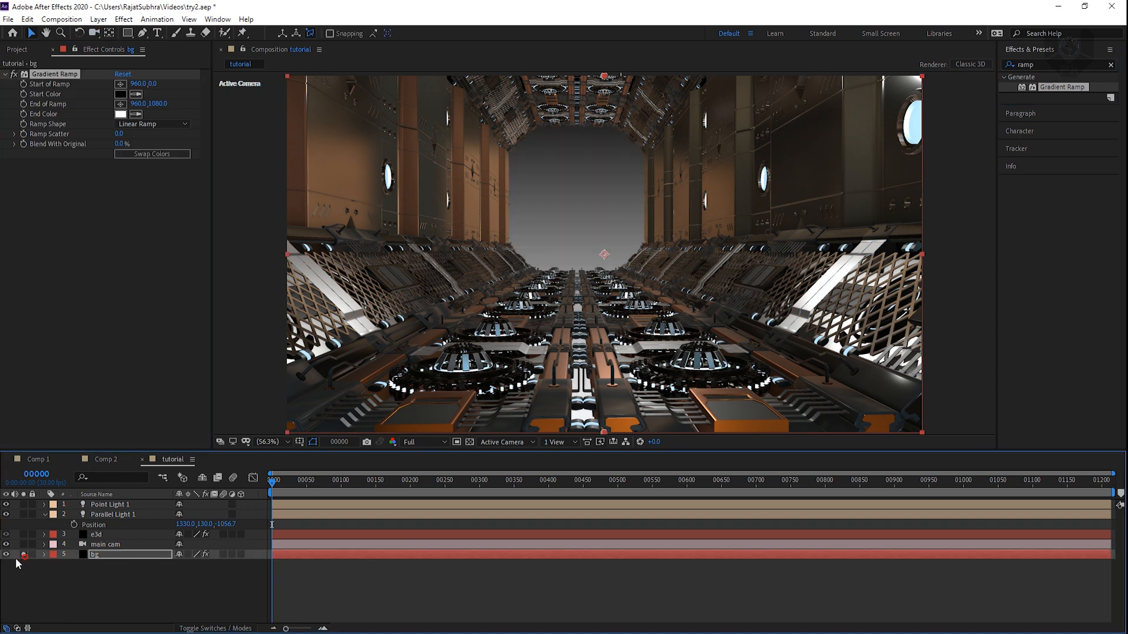
- Set the gradient's ramp shape to Radial Ramp and swap its start and end colors
{"action": "left_click", "coordinate": [135, 122]}
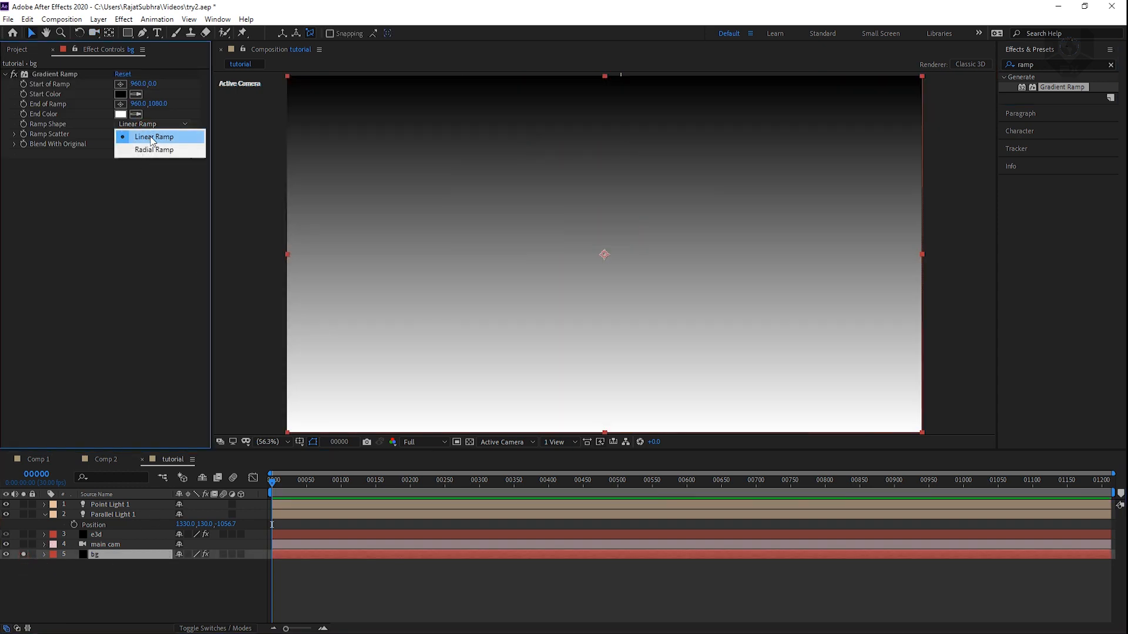
{"action": "left_click", "coordinate": [153, 149]}
{"action": "left_click", "coordinate": [143, 154]}
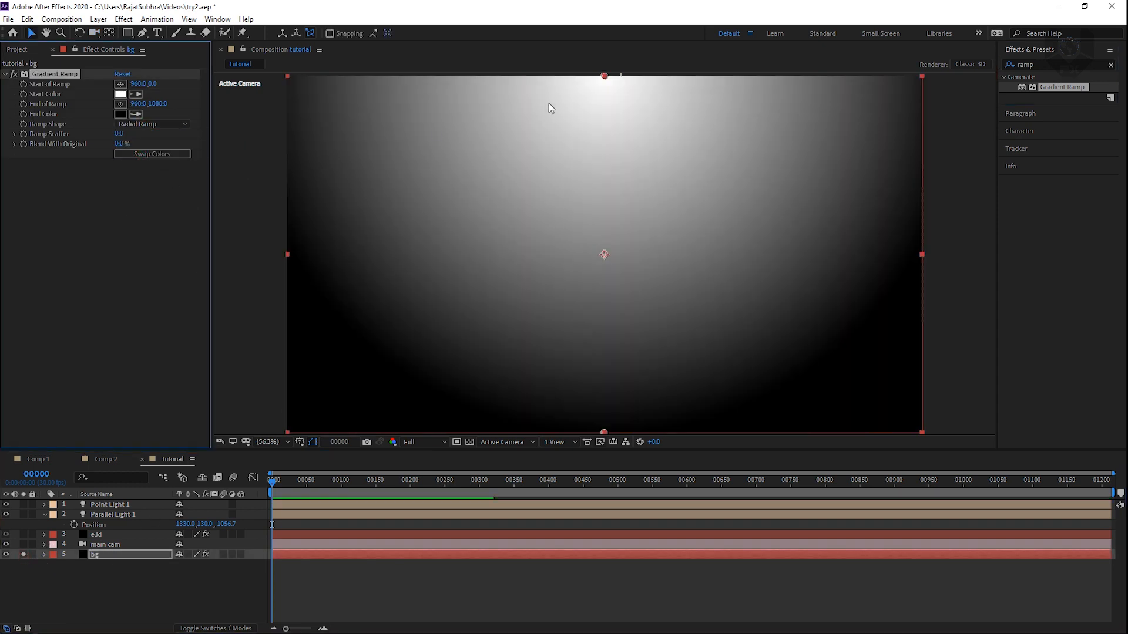
- Center the radial ramp's start at about 960, 545 and move its end below the frame to about 980, 1625
{"action": "left_click_drag", "start_coordinate": [606, 78], "coordinate": [605, 256]}
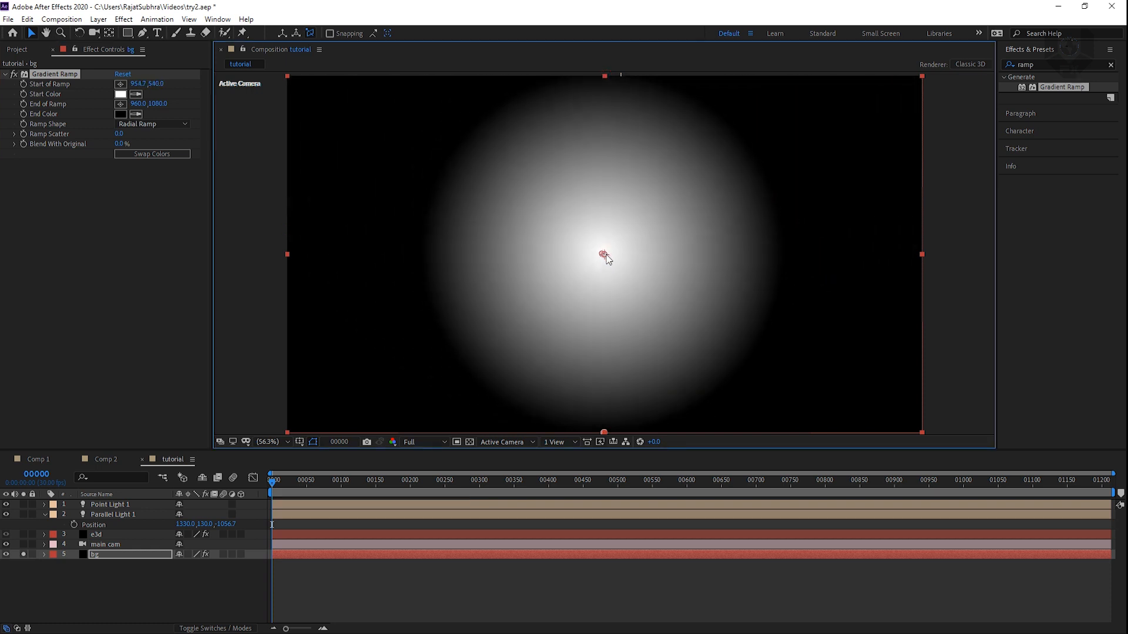
{"action": "left_click_drag", "start_coordinate": [606, 429], "coordinate": [620, 535]}
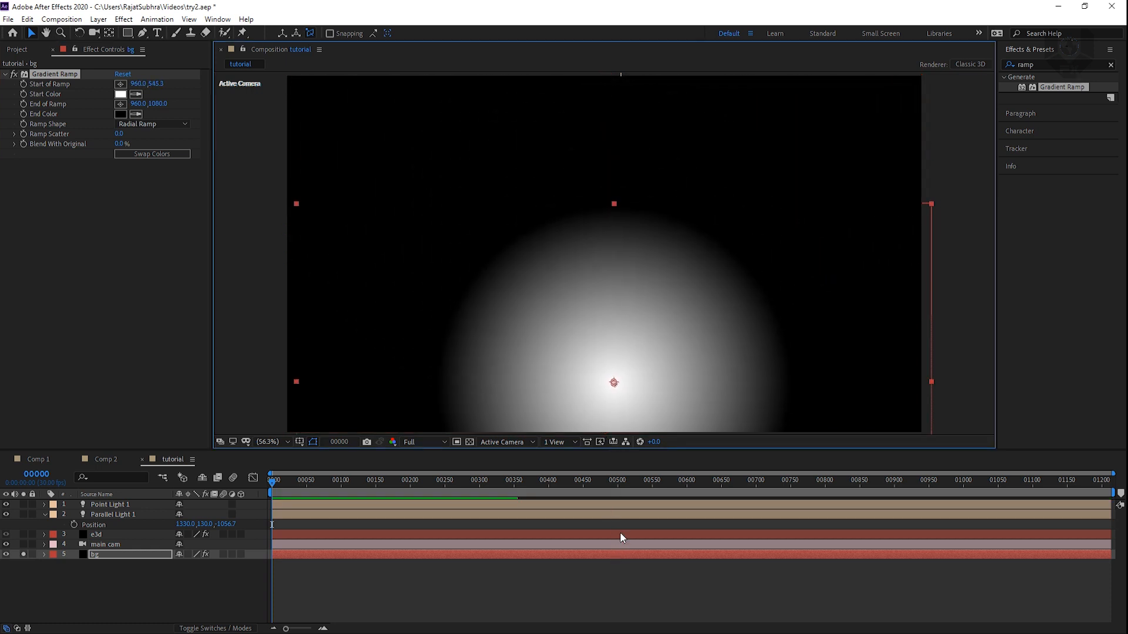
{"action": "key", "text": "ctrl+z"}
{"action": "left_click_drag", "start_coordinate": [605, 432], "coordinate": [607, 608]}
- Set the gradient's start color to bright blue 2B6CFF
{"action": "left_click", "coordinate": [123, 94]}
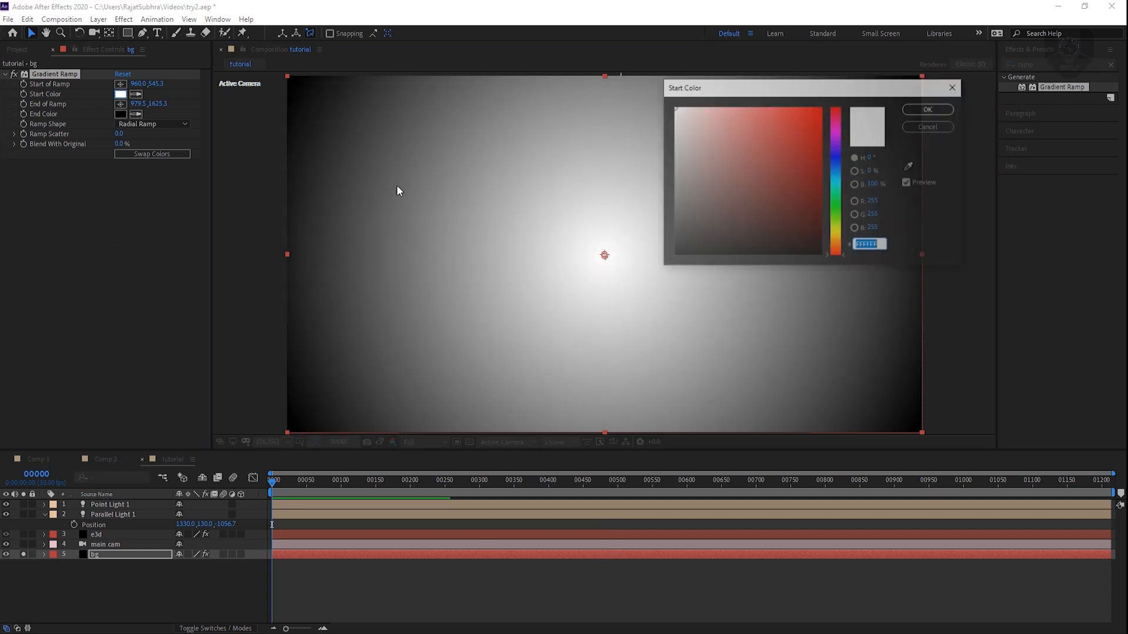
{"action": "left_click", "coordinate": [835, 166]}
{"action": "mouse_move", "coordinate": [815, 111]}
{"action": "left_mouse_down"}
{"action": "mouse_move", "coordinate": [819, 99]}
{"action": "mouse_move", "coordinate": [796, 93]}
{"action": "left_mouse_up"}
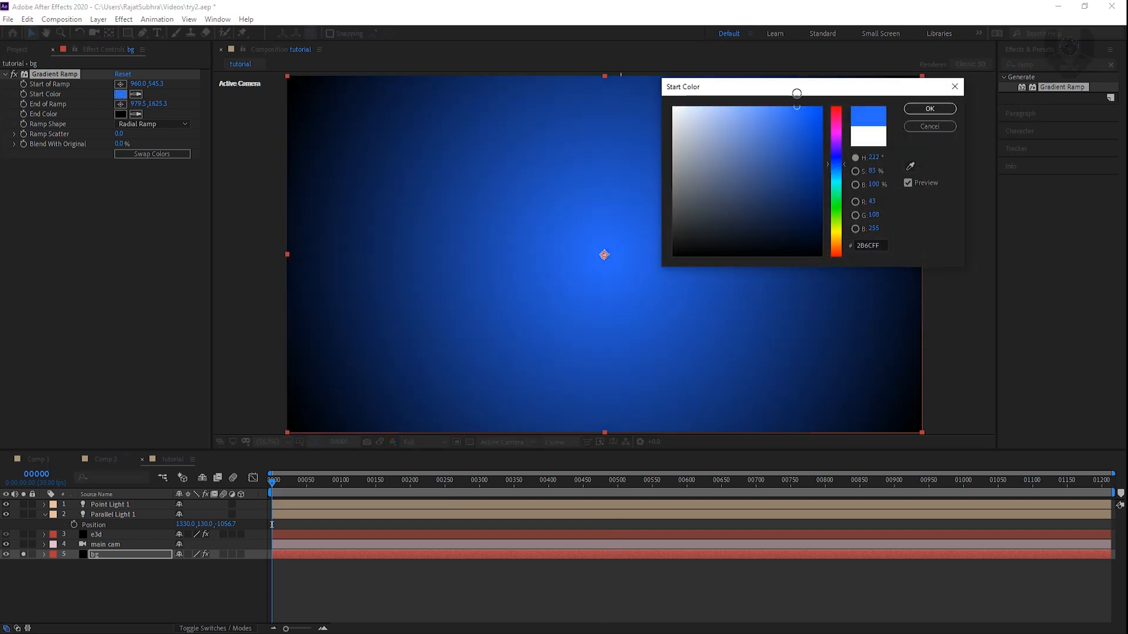
{"action": "left_click", "coordinate": [929, 108]}
- Set the gradient's end color to a dark muted blue and stop soloing the bg layer
{"action": "left_click", "coordinate": [120, 114]}
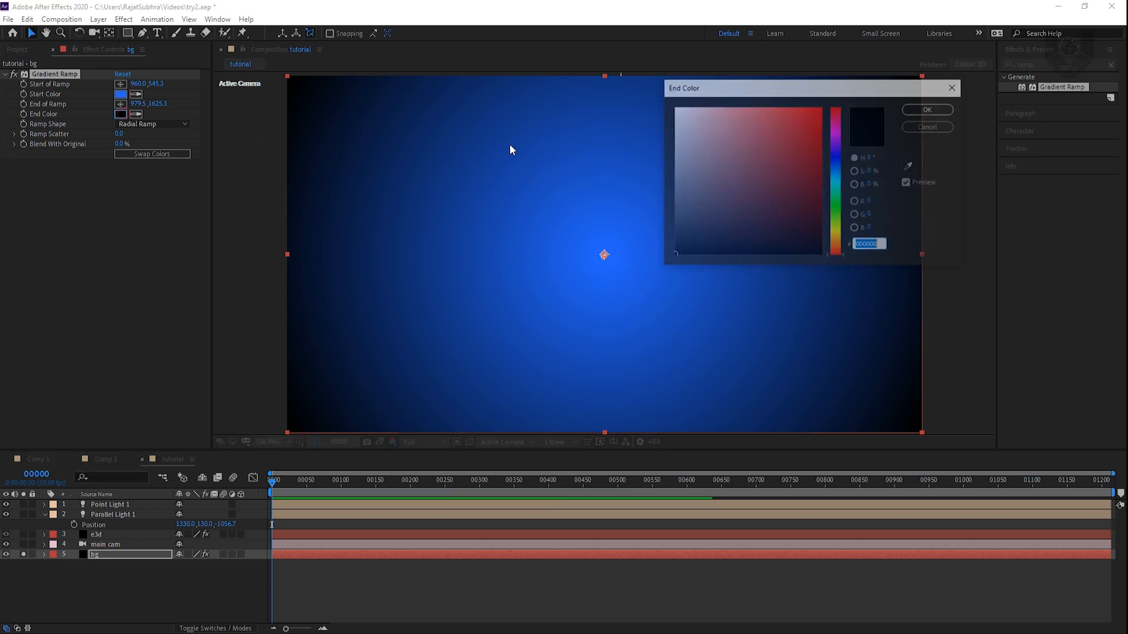
{"action": "left_click", "coordinate": [835, 167]}
{"action": "left_click", "coordinate": [737, 195]}
{"action": "left_click_drag", "start_coordinate": [732, 204], "coordinate": [725, 226]}
{"action": "left_click", "coordinate": [930, 109]}
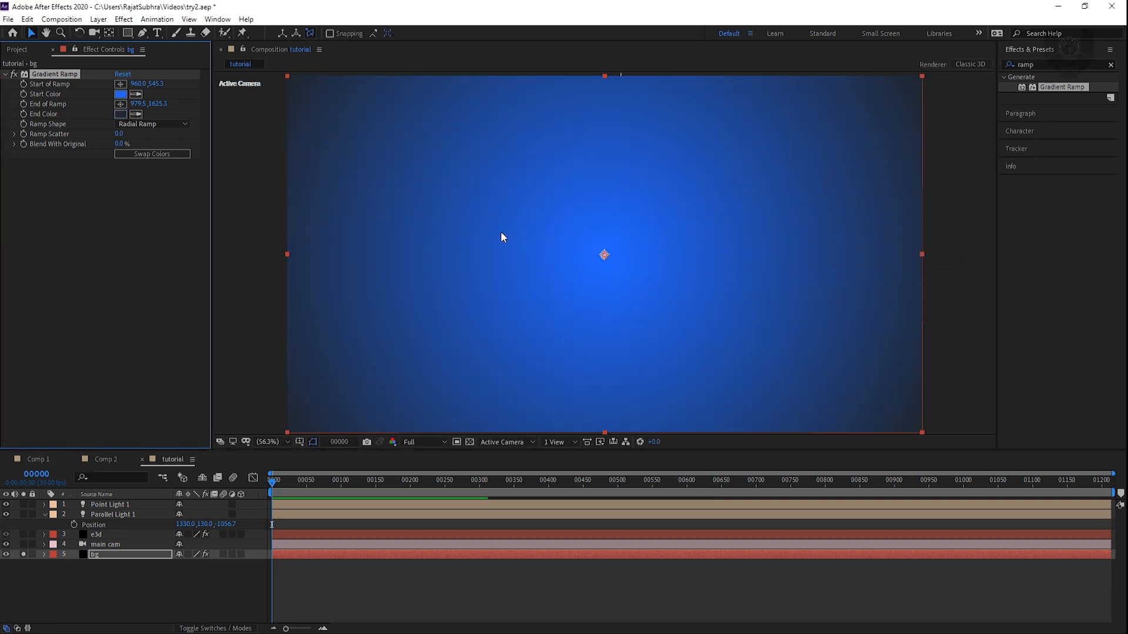
{"action": "left_click", "coordinate": [24, 554]}
{"action": "left_click", "coordinate": [122, 595]}
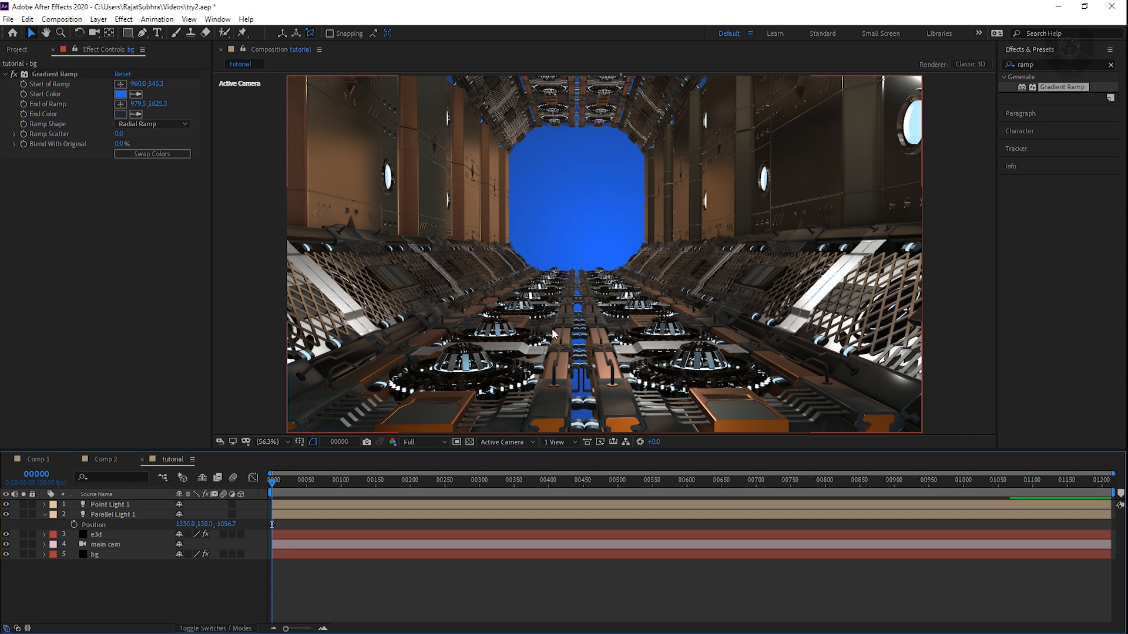
- In the e3d layer's Scene Setup, shift all six models of group 1 along the X axis to close the central floor gap, and accept the scene
{"action": "left_click", "coordinate": [104, 535]}
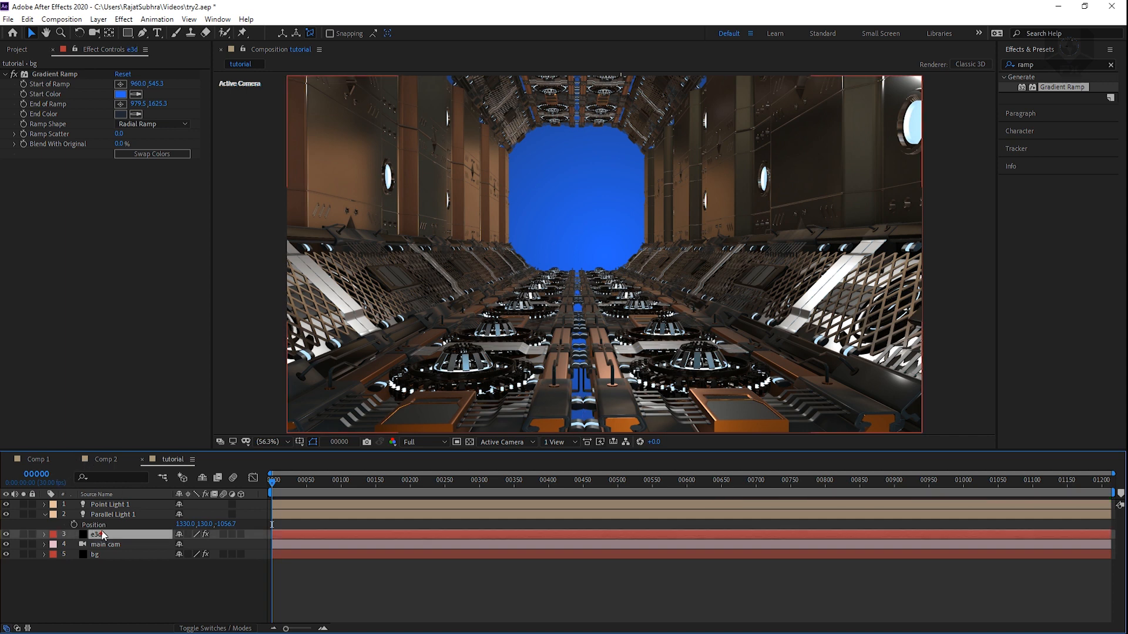
{"action": "left_click", "coordinate": [68, 98]}
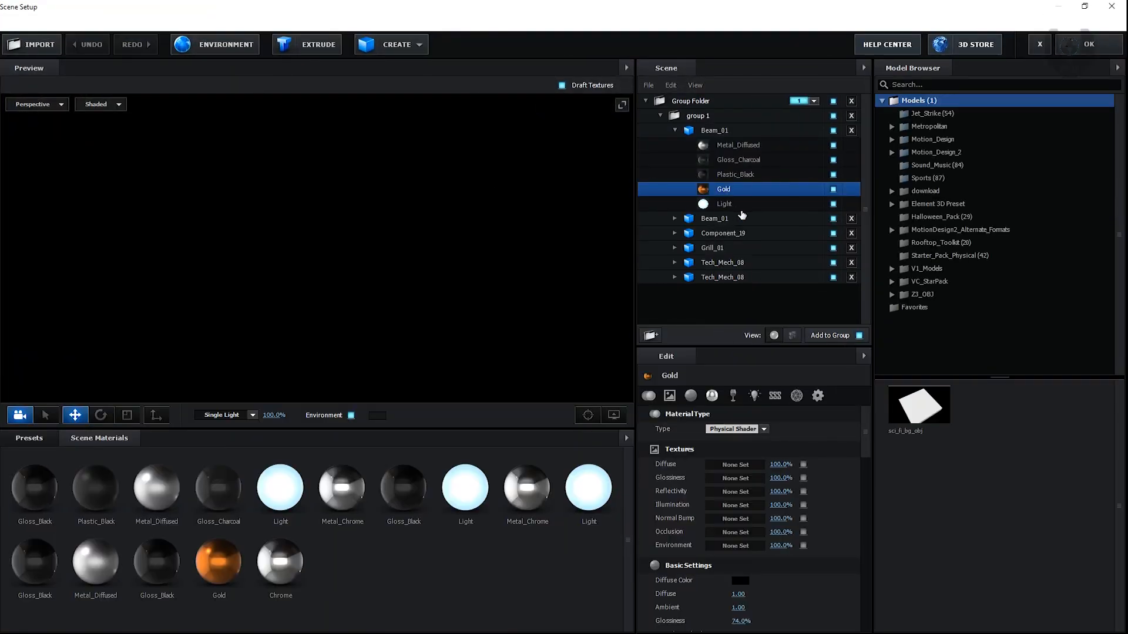
{"action": "left_click", "coordinate": [675, 131]}
{"action": "left_click", "coordinate": [704, 130]}
{"action": "left_click", "coordinate": [714, 195], "text": "ctrl"}
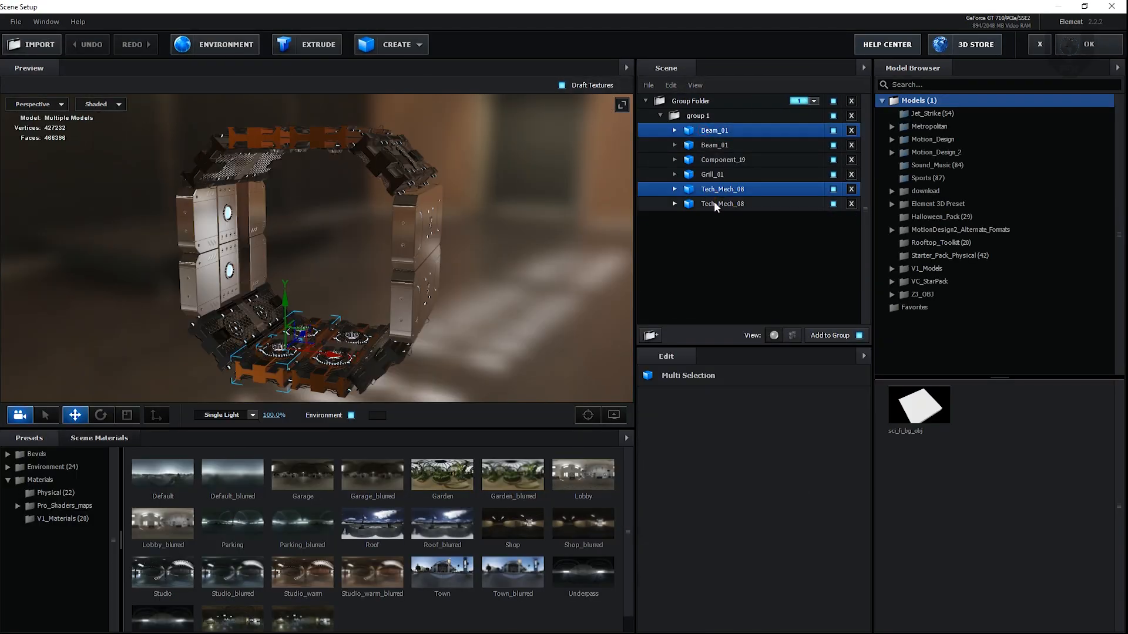
{"action": "left_click", "coordinate": [714, 202], "text": "ctrl"}
{"action": "left_click", "coordinate": [714, 176], "text": "ctrl"}
{"action": "left_click", "coordinate": [718, 161], "text": "ctrl"}
{"action": "left_click", "coordinate": [721, 147], "text": "ctrl"}
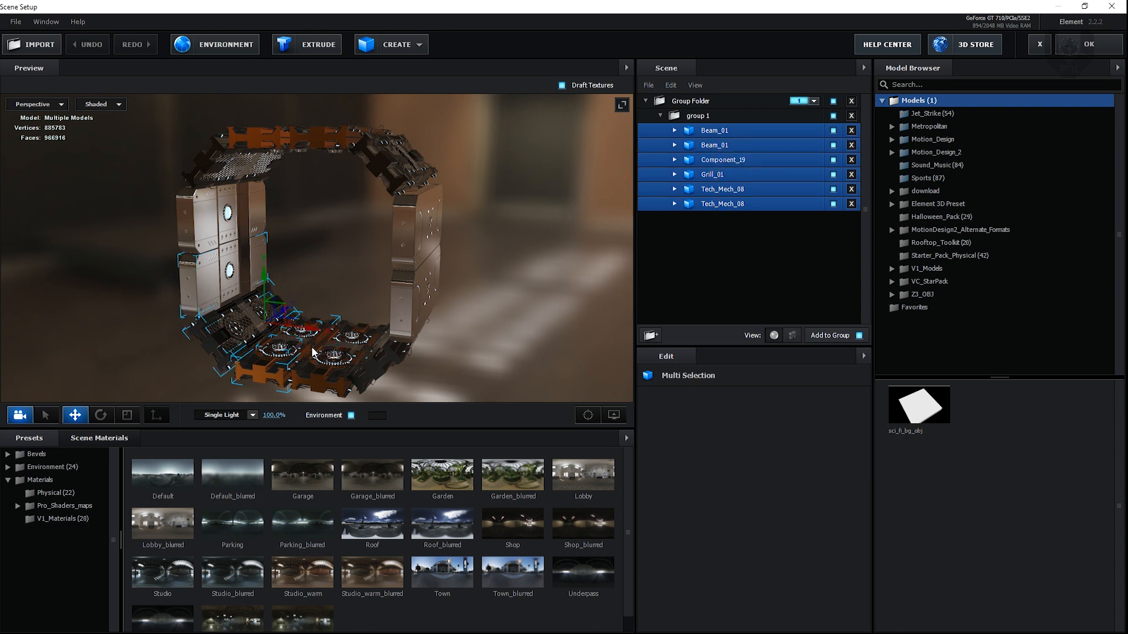
{"action": "left_click_drag", "start_coordinate": [312, 331], "coordinate": [314, 358]}
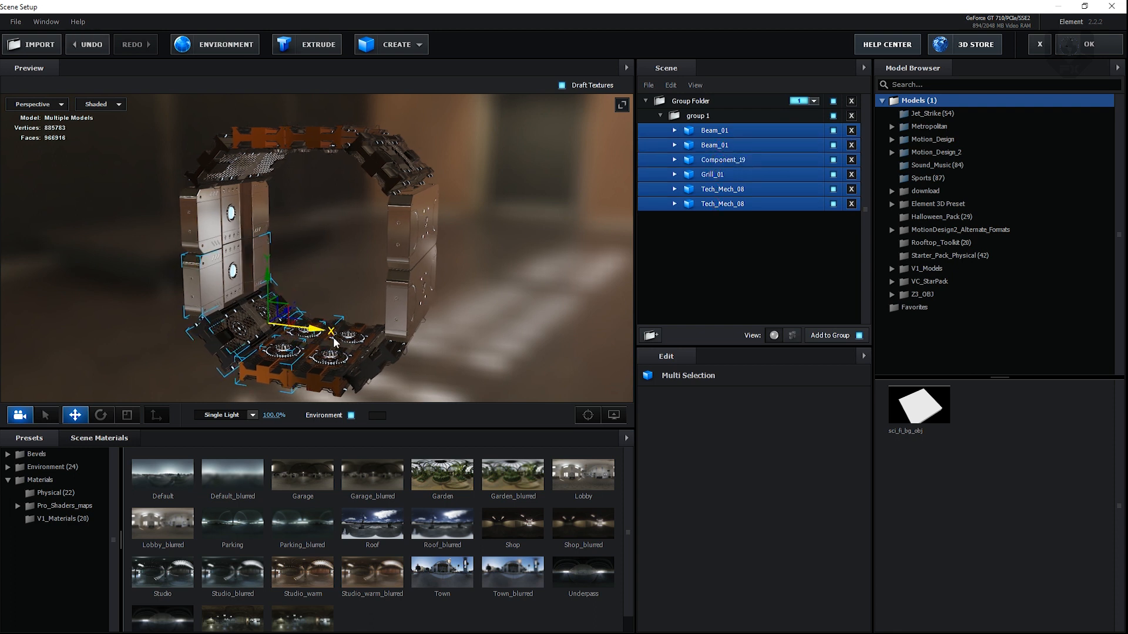
{"action": "left_click", "coordinate": [1080, 39]}
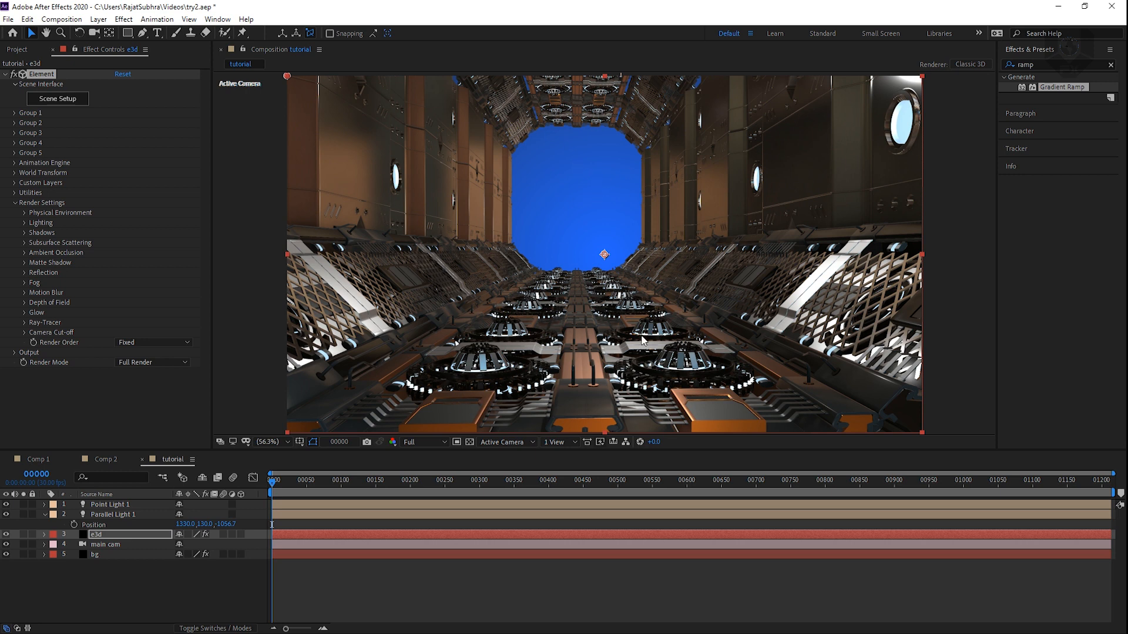
- Scrub through the finished render in Comp 2 as a reference and return to the tutorial composition
{"action": "left_click", "coordinate": [150, 622]}
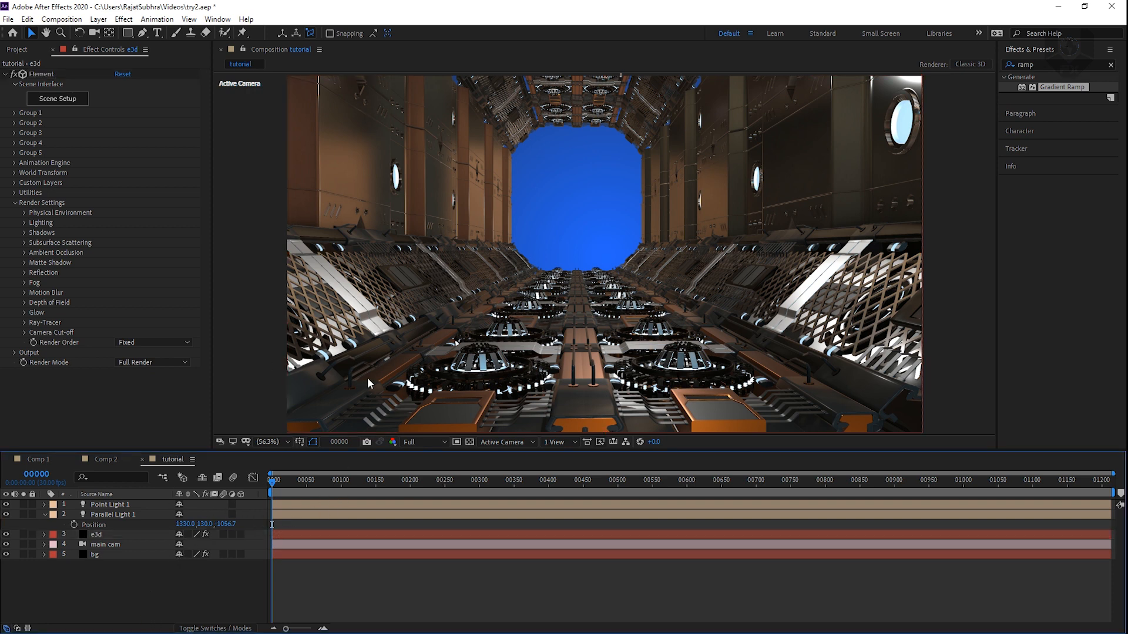
{"action": "left_click", "coordinate": [97, 535]}
{"action": "left_click", "coordinate": [100, 545]}
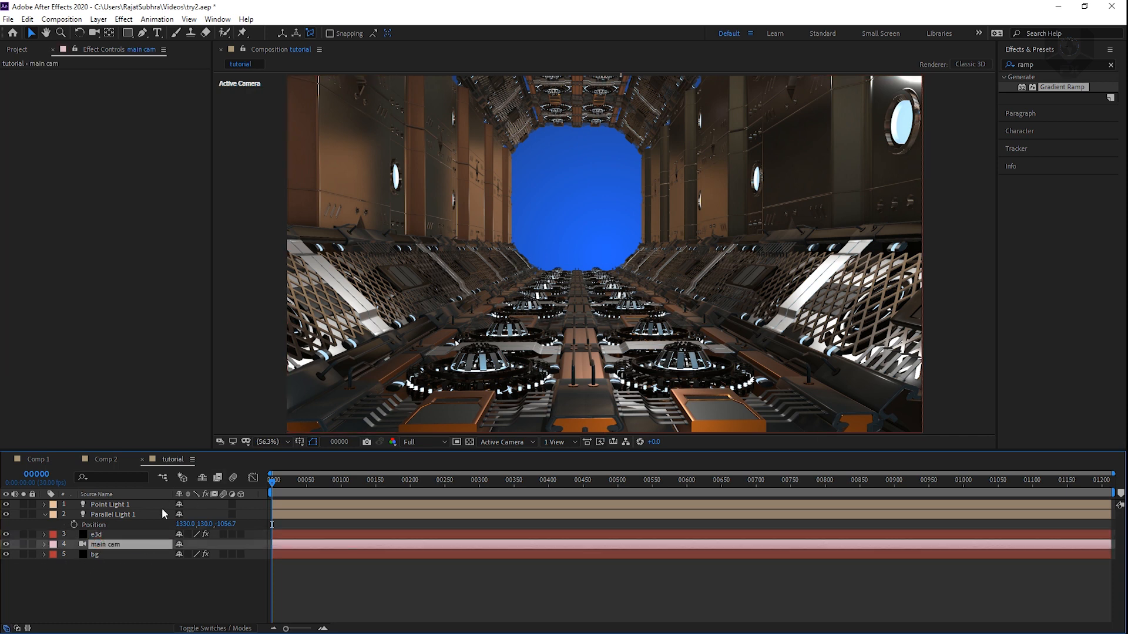
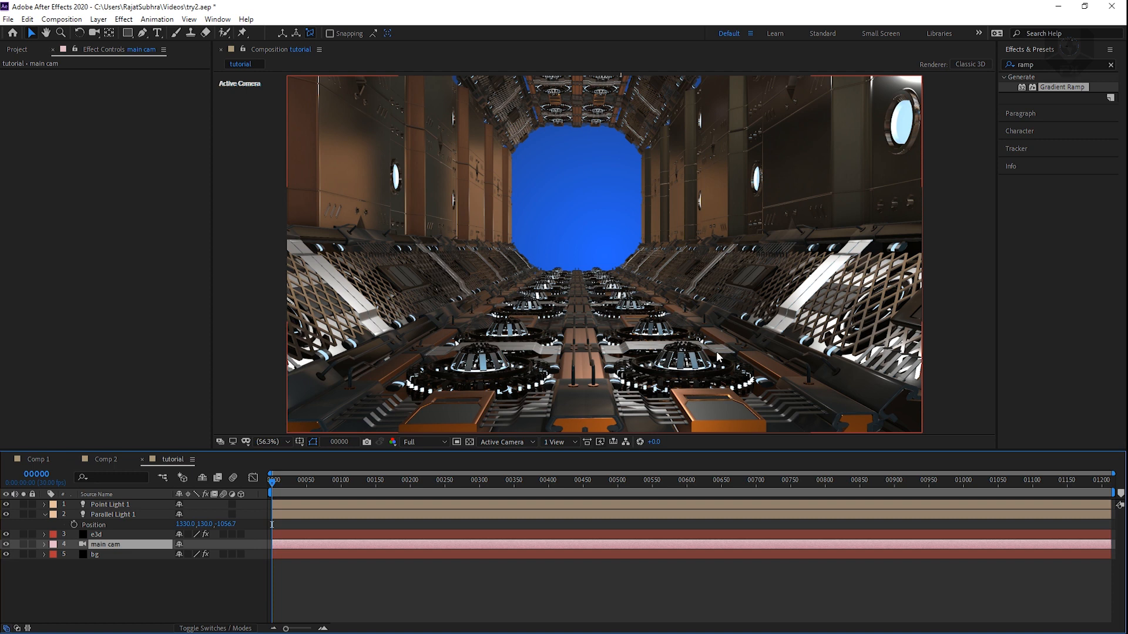
{"action": "left_click", "coordinate": [110, 460]}
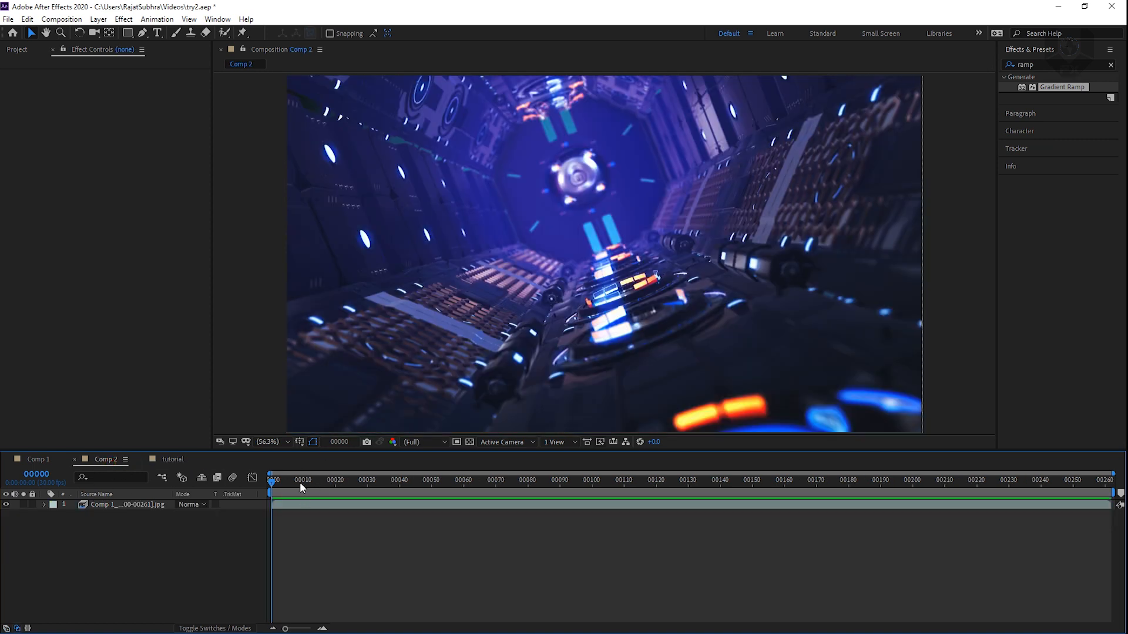
{"action": "left_click_drag", "start_coordinate": [300, 481], "coordinate": [557, 481]}
{"action": "left_click_drag", "start_coordinate": [629, 479], "coordinate": [174, 451]}
{"action": "left_click", "coordinate": [172, 462]}
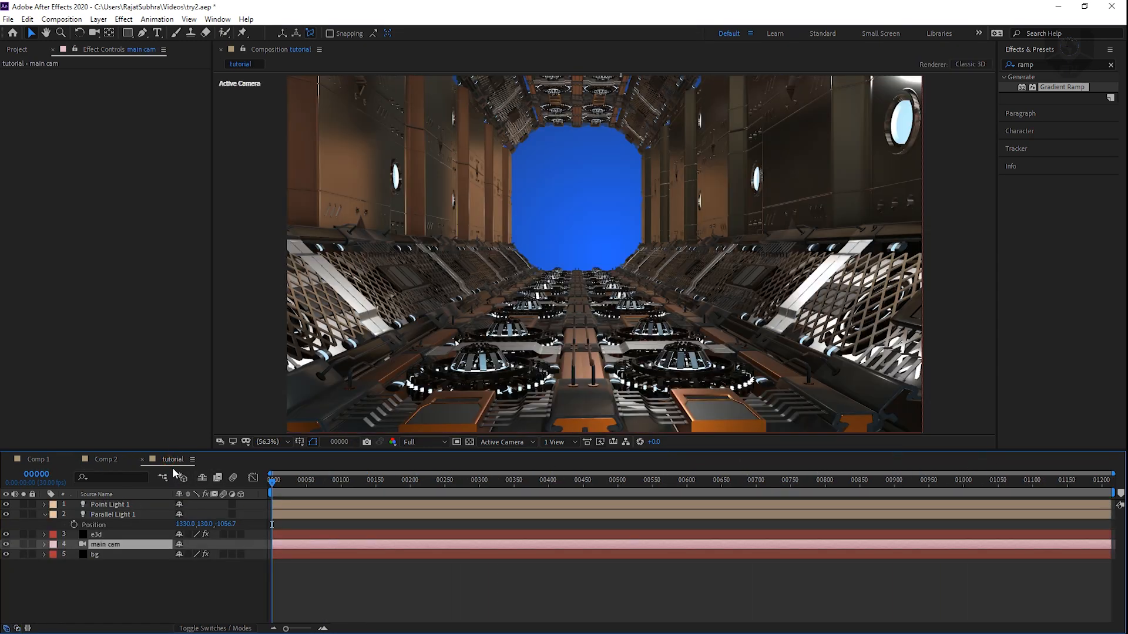
- Turn on depth of field for the main cam layer and set its focus distance to 500 pixels
{"action": "left_click", "coordinate": [104, 516]}
{"action": "left_click", "coordinate": [97, 544]}
{"action": "left_click", "coordinate": [44, 544]}
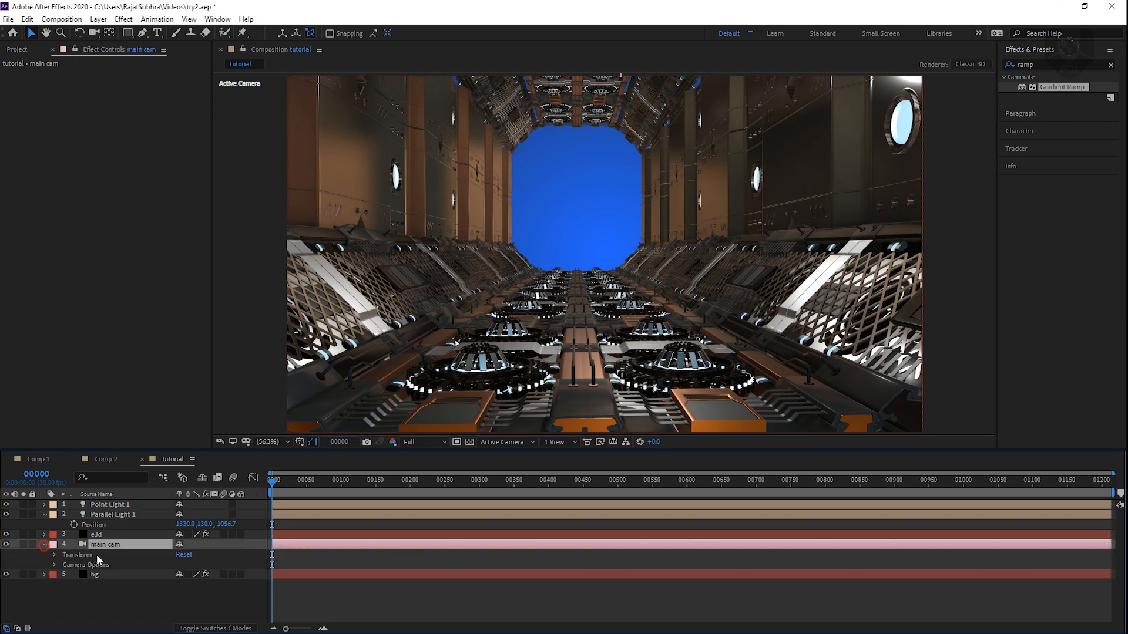
{"action": "left_click", "coordinate": [54, 565]}
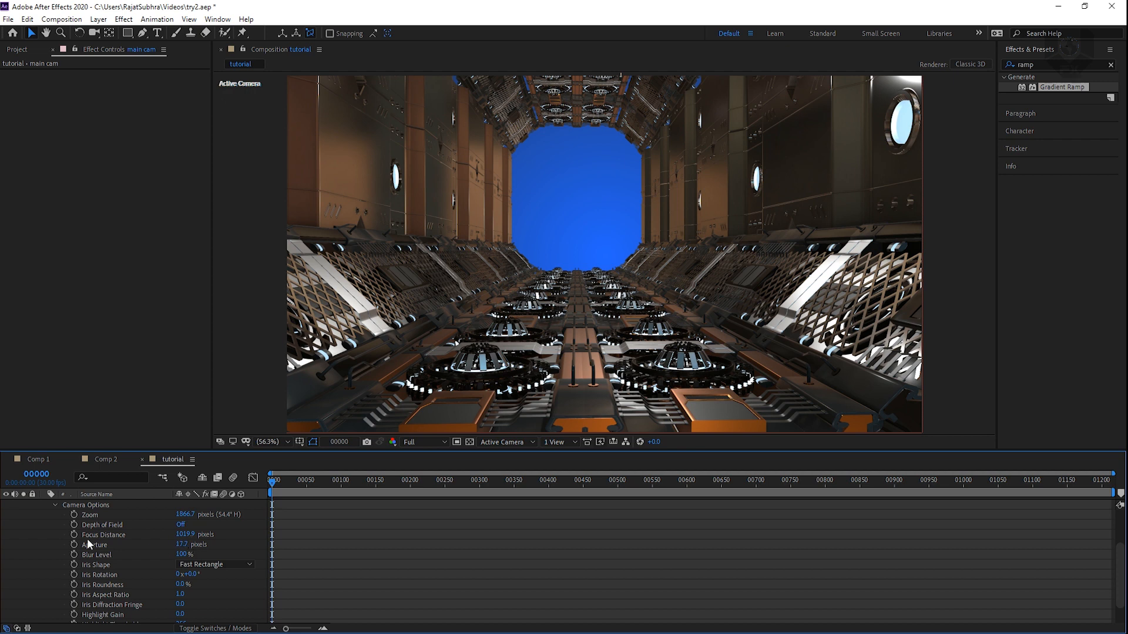
{"action": "left_click", "coordinate": [181, 524]}
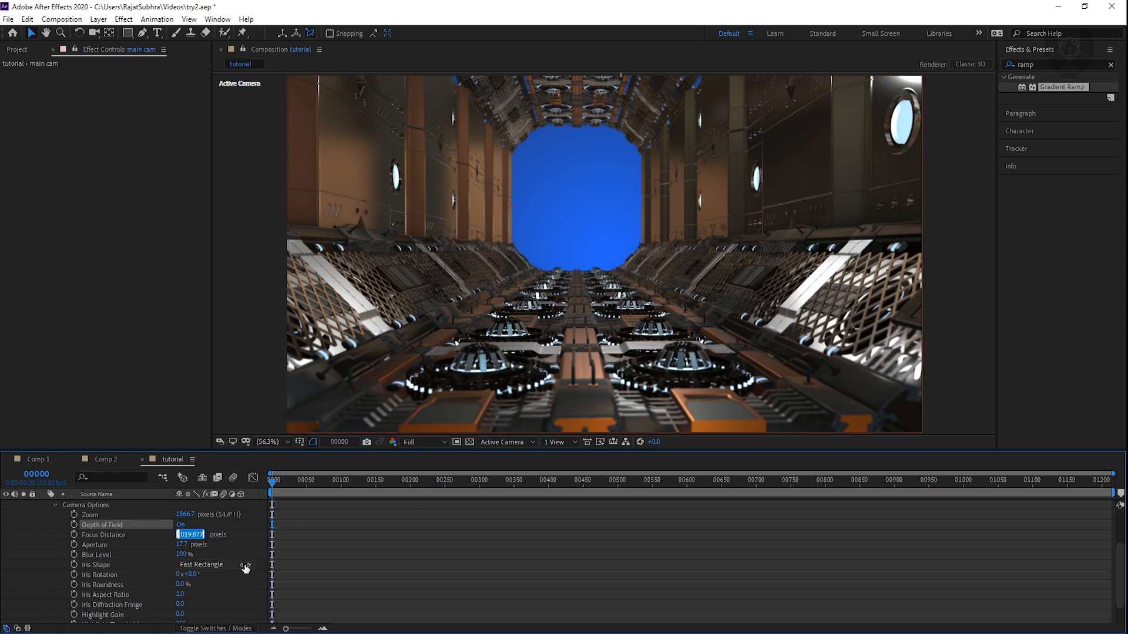
{"action": "type", "text": "500"}
{"action": "key", "text": "Return"}
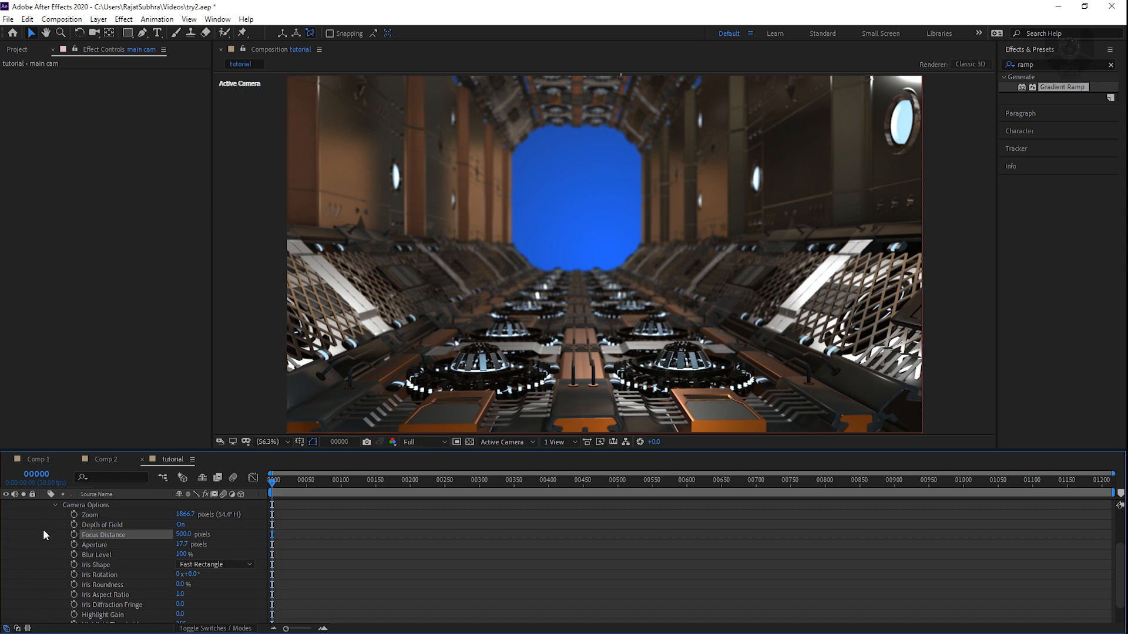
{"action": "scroll", "coordinate": [43, 530], "scroll_direction": "up", "scroll_amount": 2}
{"action": "left_click", "coordinate": [44, 546]}
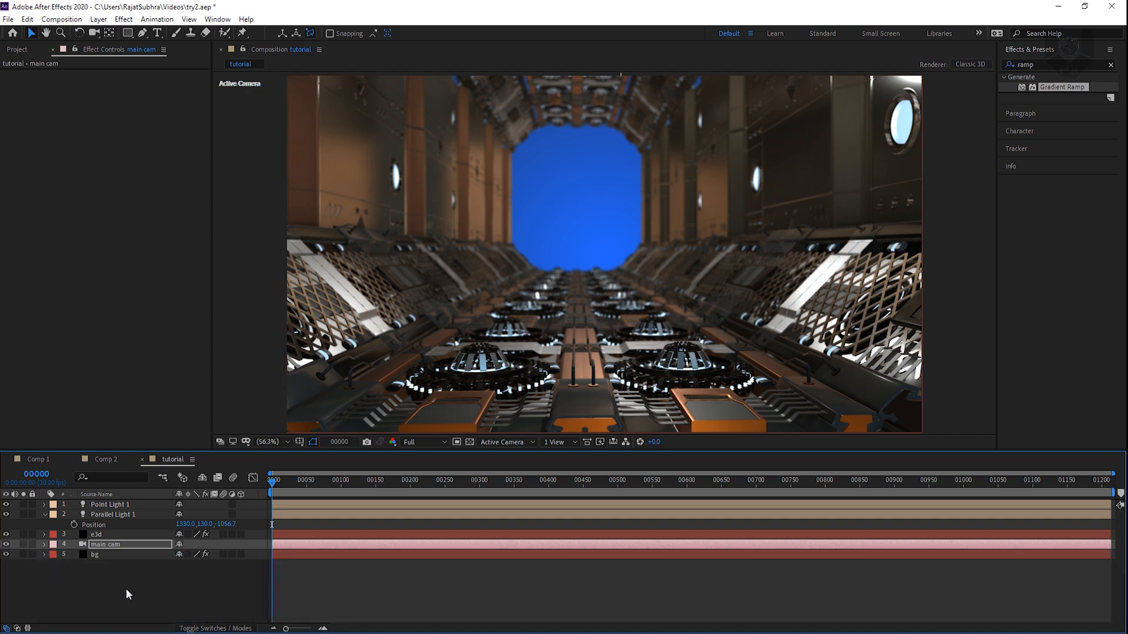
- Duplicate the e3d layer and solo the upper copy
{"action": "left_click", "coordinate": [112, 535]}
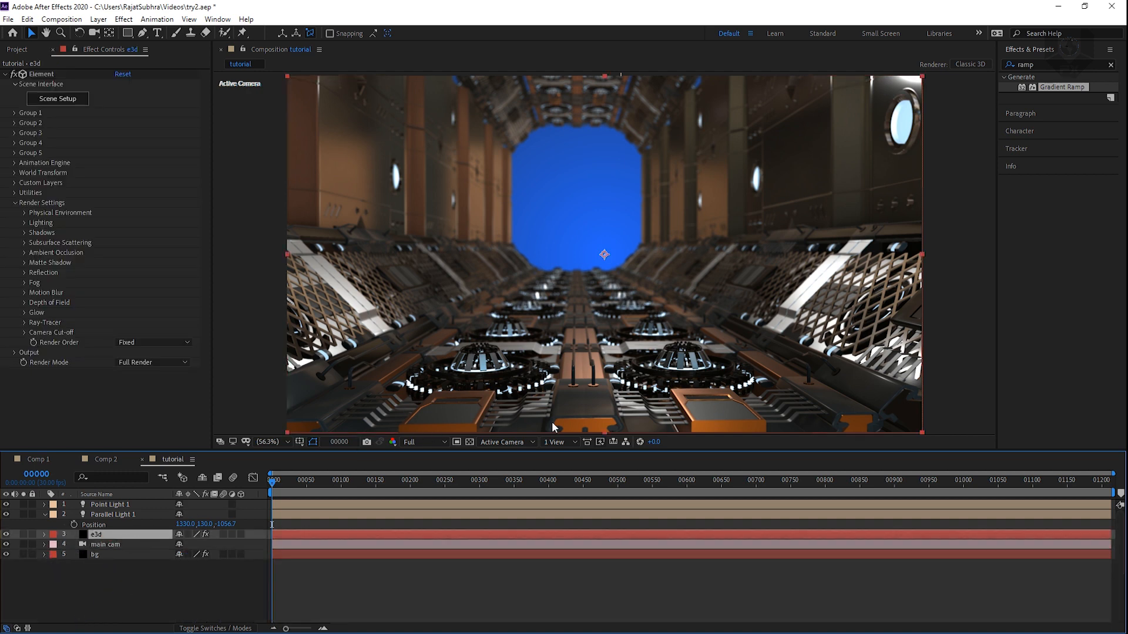
{"action": "key", "text": "ctrl+d"}
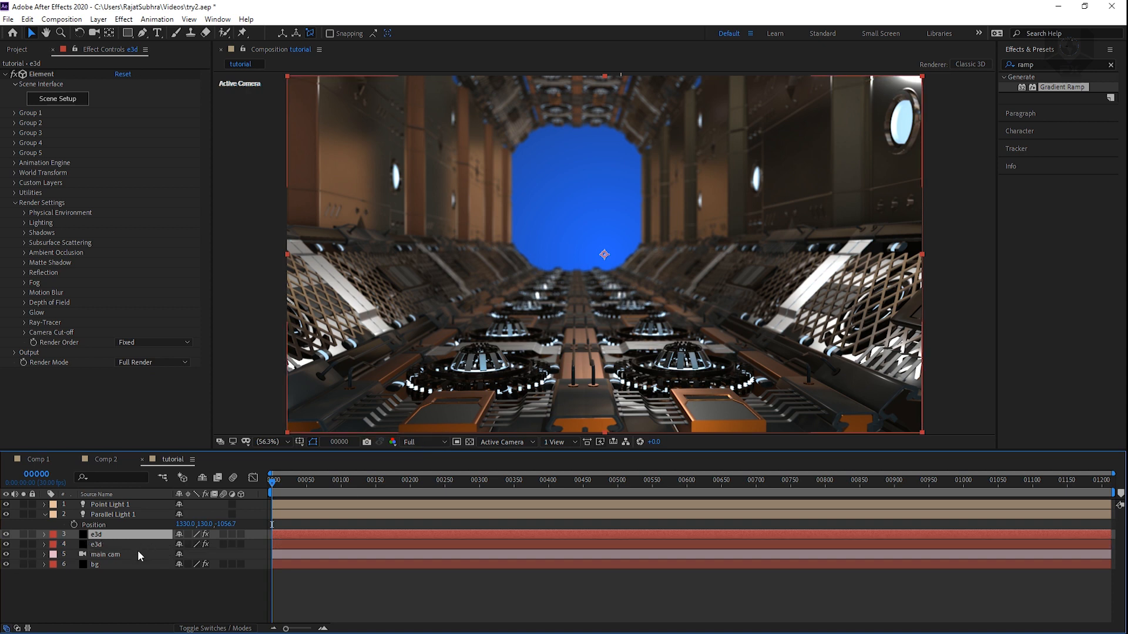
{"action": "left_click", "coordinate": [23, 533]}
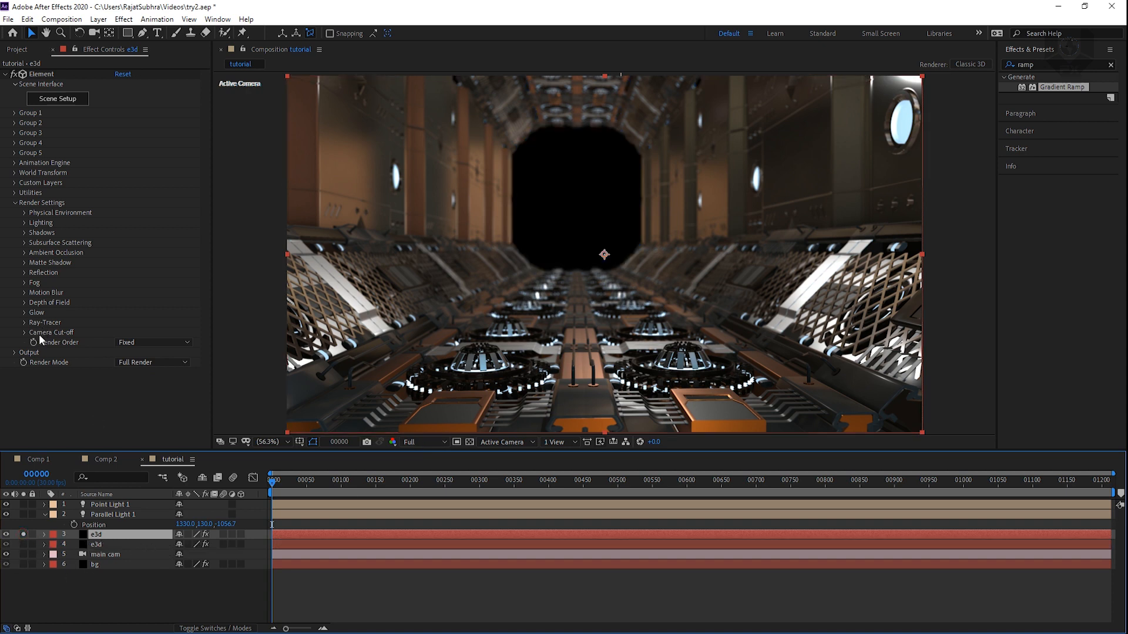
- Try the Glow pass as the soloed copy's Element output, and switch the output to Illumination
{"action": "left_click", "coordinate": [15, 202]}
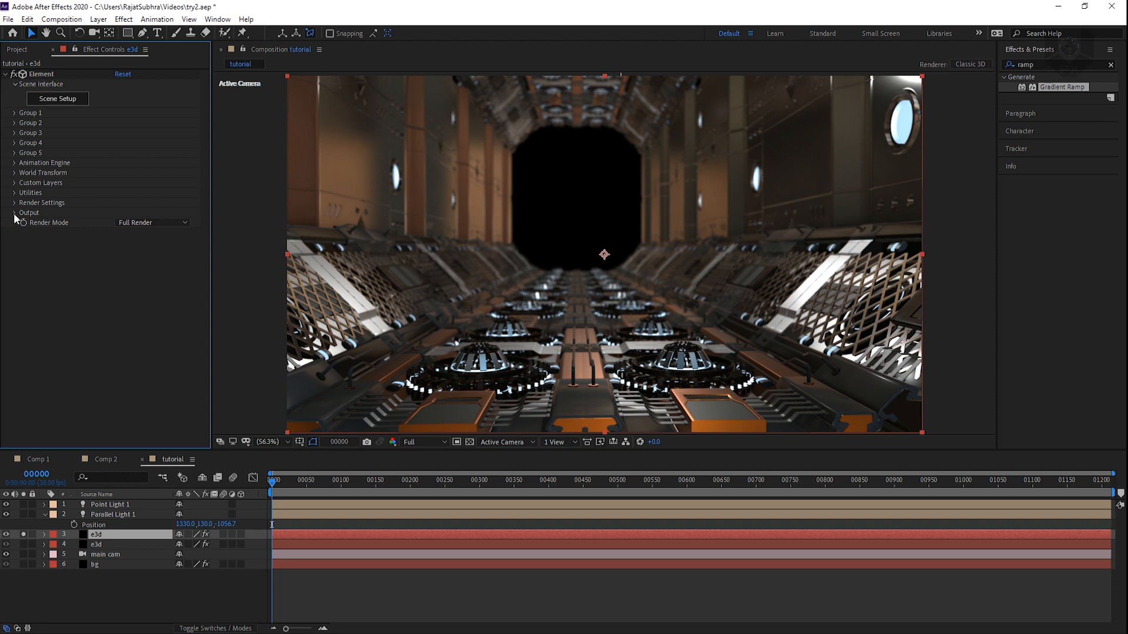
{"action": "left_click", "coordinate": [15, 213]}
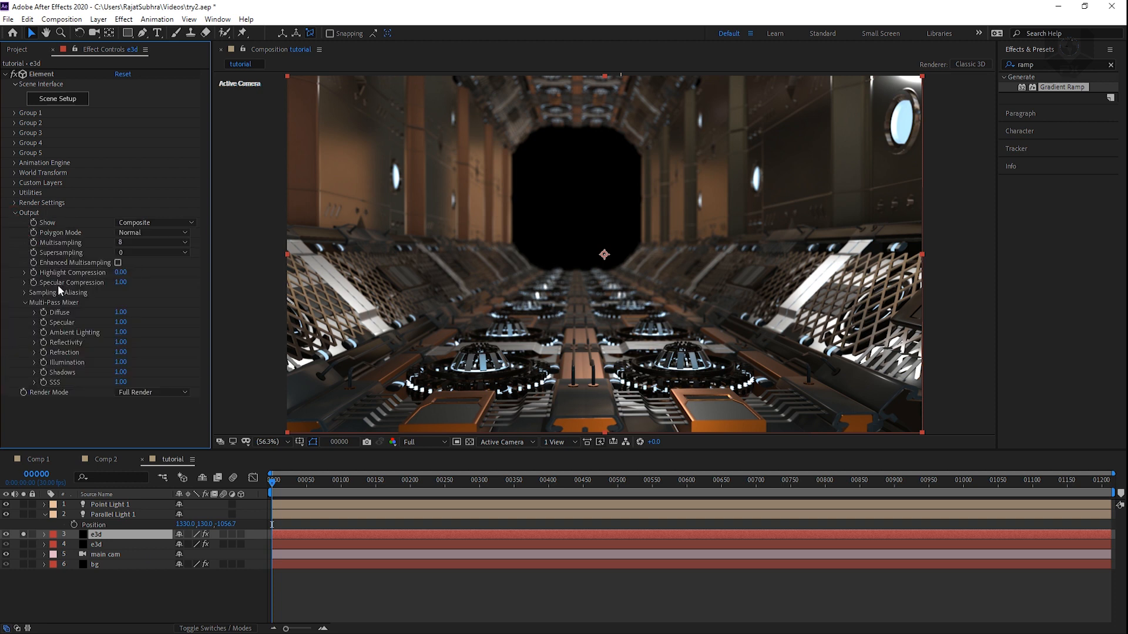
{"action": "left_click", "coordinate": [152, 224]}
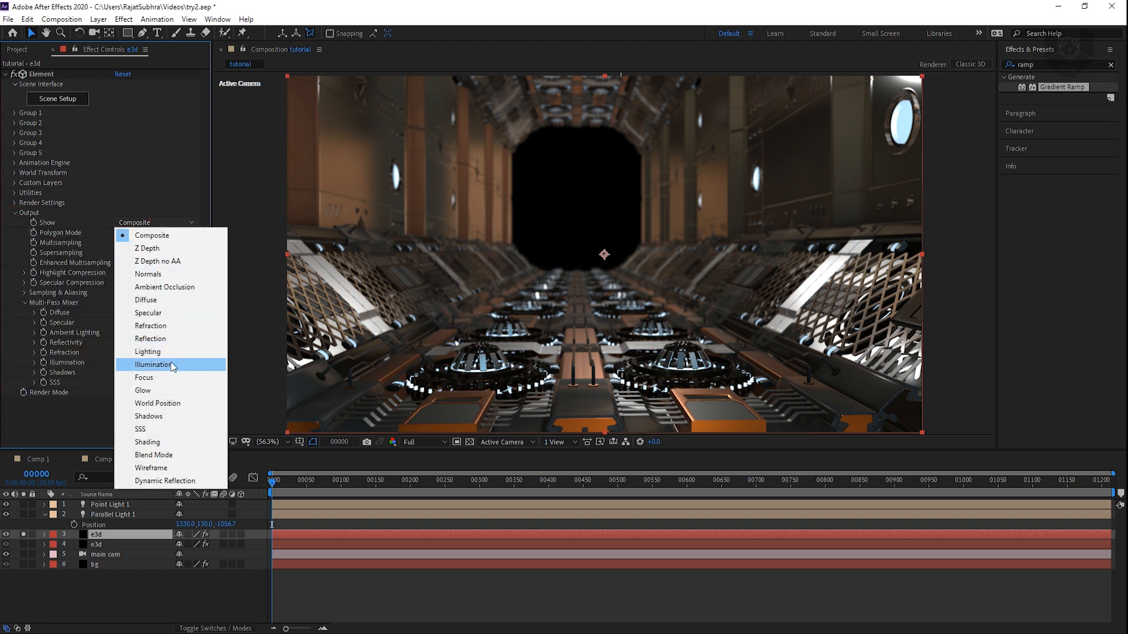
{"action": "left_click", "coordinate": [173, 396]}
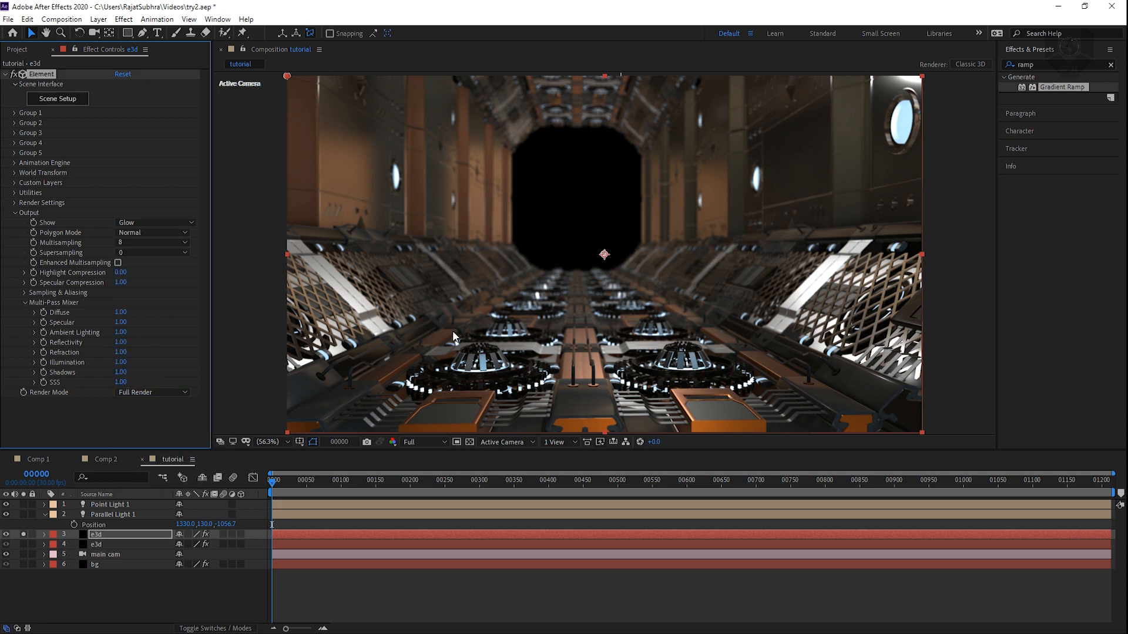
{"action": "left_click", "coordinate": [141, 222]}
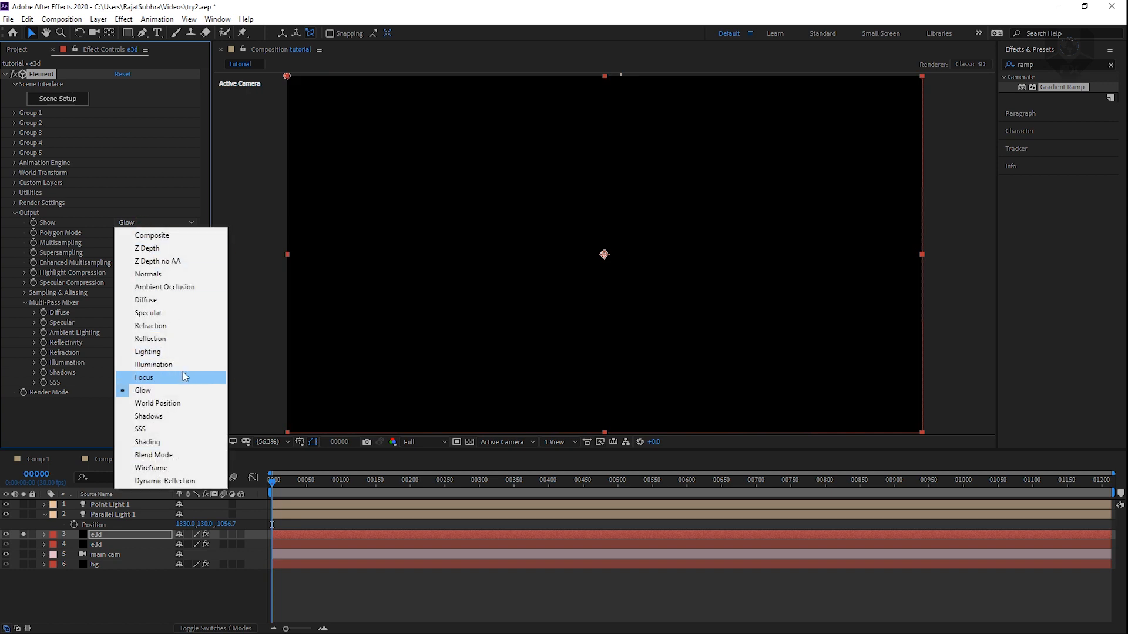
{"action": "left_click", "coordinate": [185, 365]}
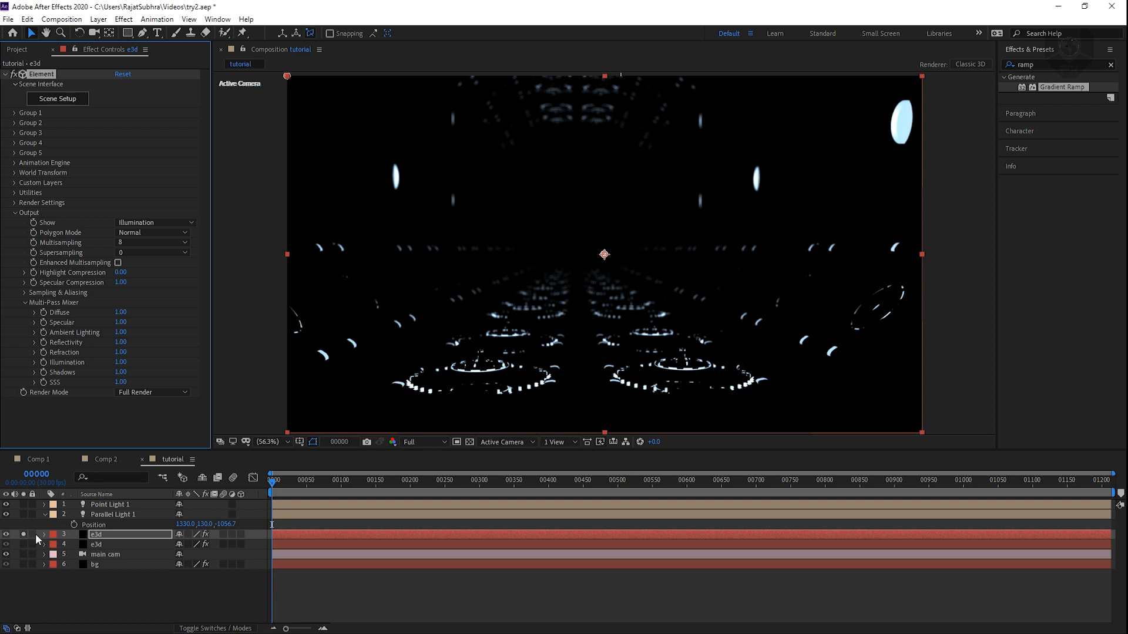
- Disable depth of field in the main cam layer's camera settings and accept them
{"action": "double_click", "coordinate": [104, 554]}
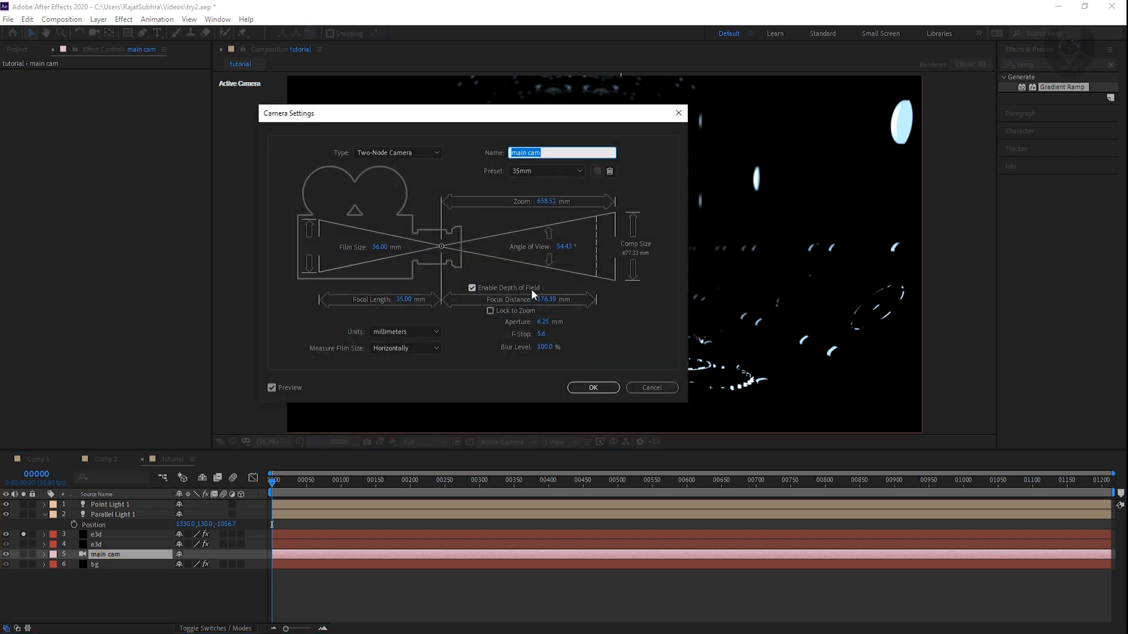
{"action": "left_click", "coordinate": [529, 286]}
{"action": "left_click", "coordinate": [594, 388]}
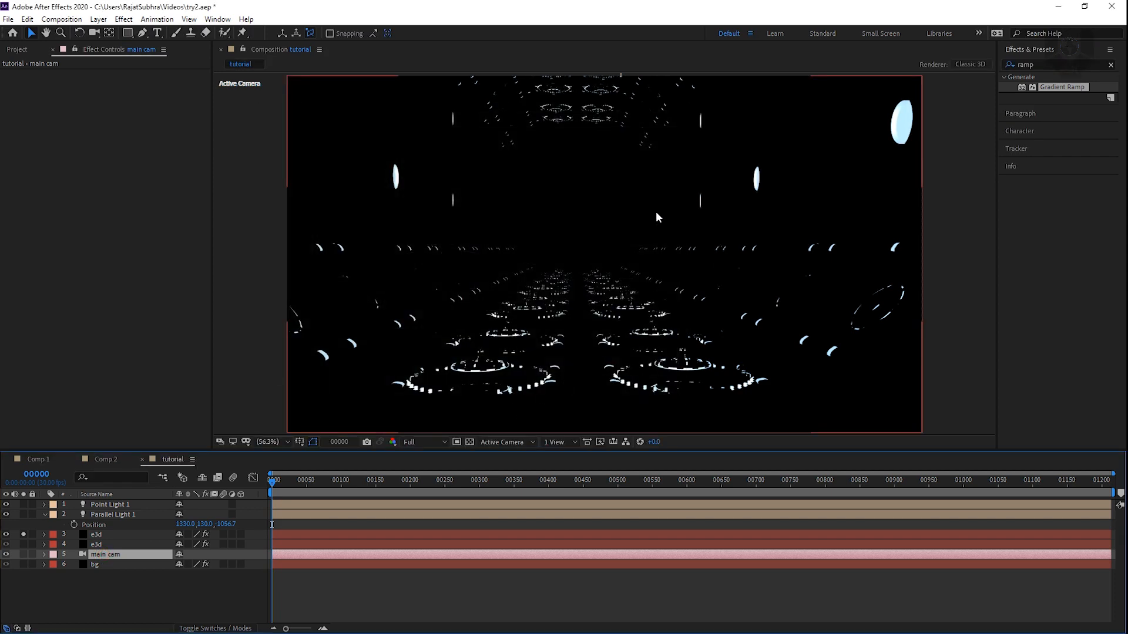
- Find the Stylize Glow effect and apply it to the upper e3d layer
{"action": "left_click", "coordinate": [110, 534]}
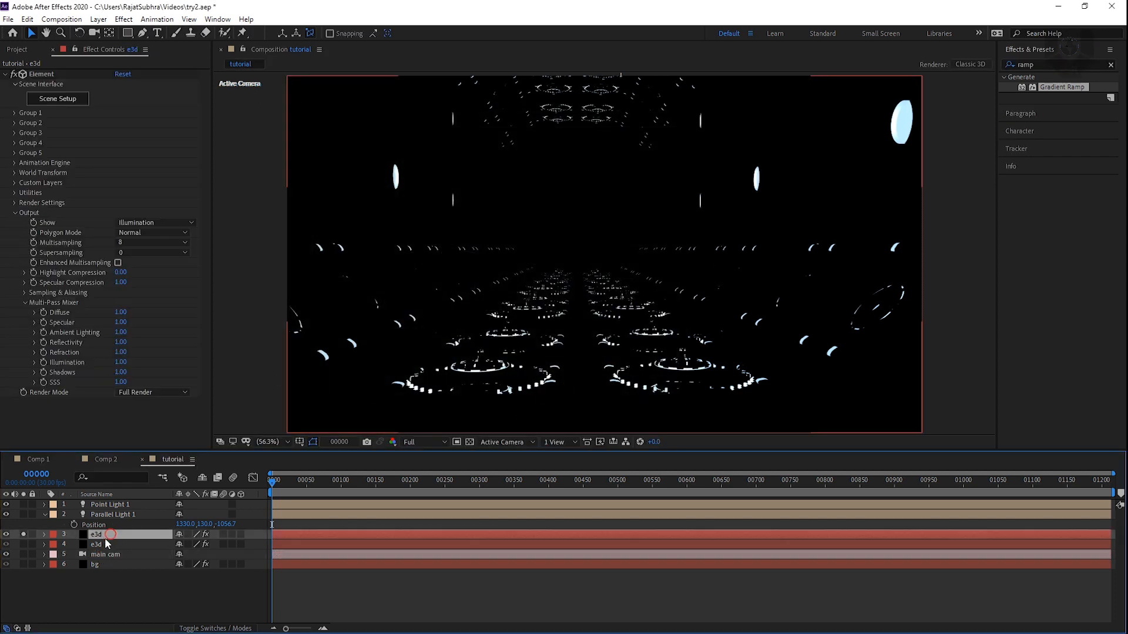
{"action": "left_click", "coordinate": [1050, 65]}
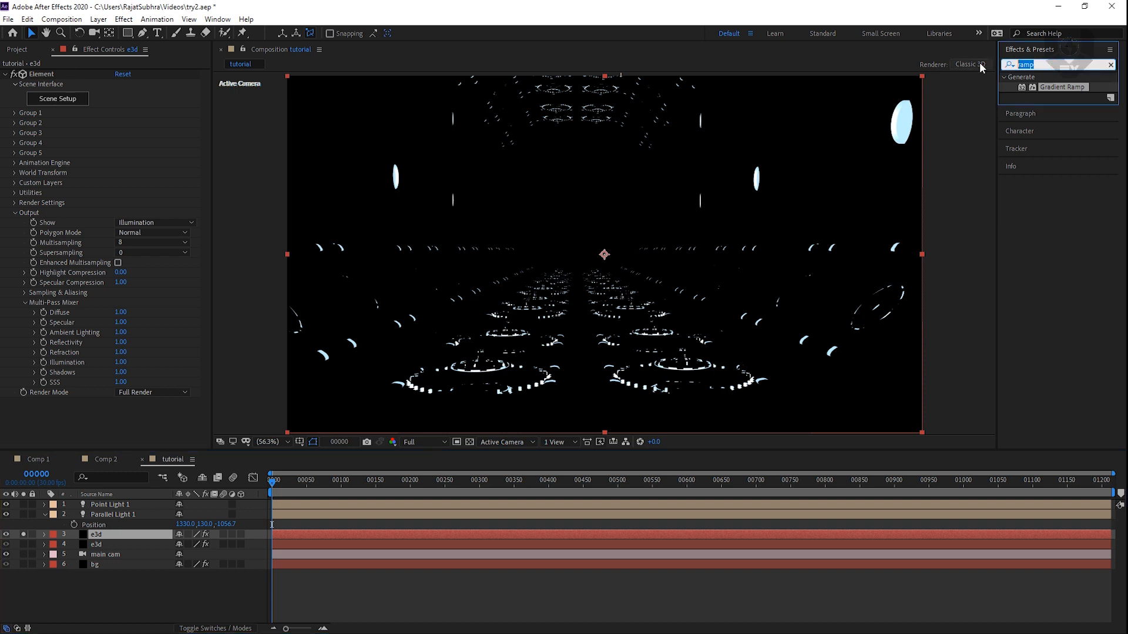
{"action": "type", "text": "glow"}
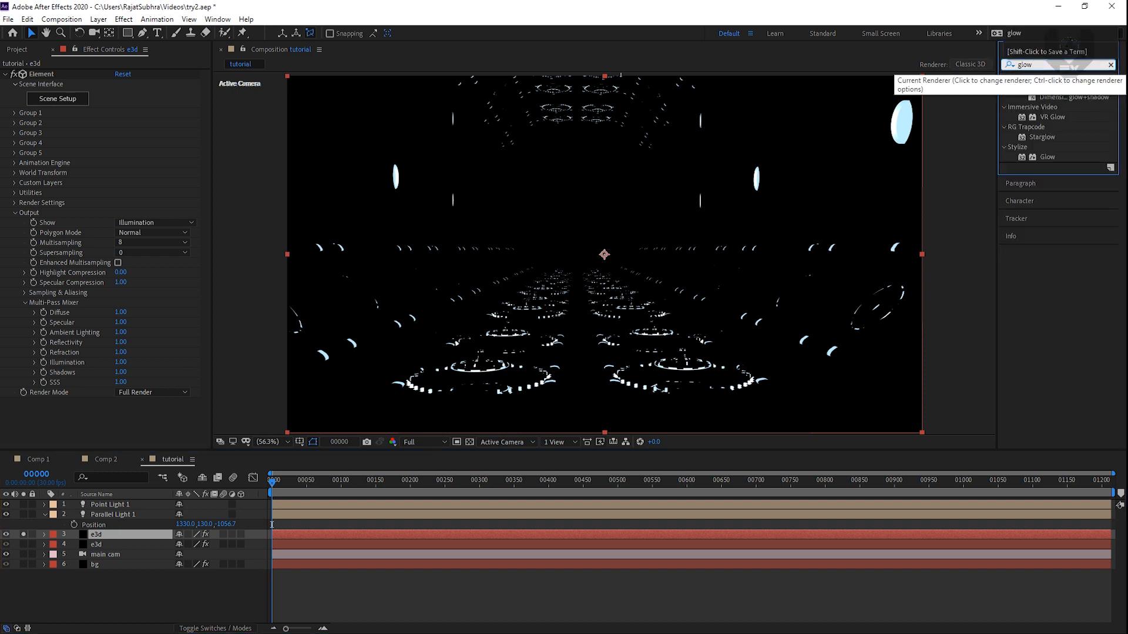
{"action": "left_click_drag", "start_coordinate": [1048, 157], "coordinate": [775, 239]}
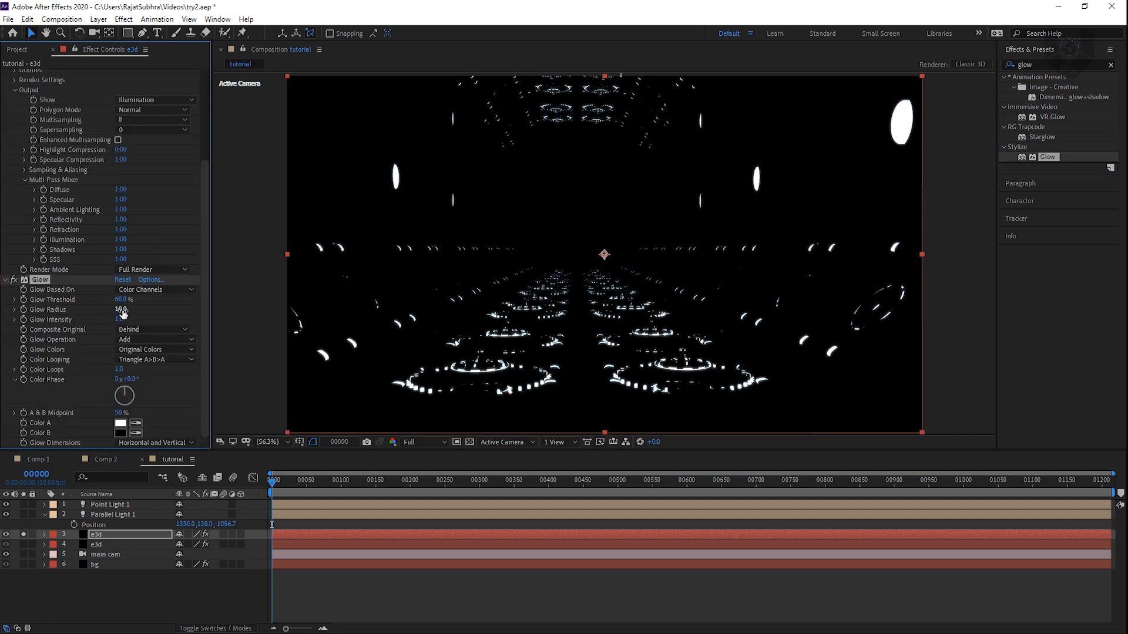
- Set the glow's threshold to 47.1%, radius to 26 and intensity to 2.4, with blue as color A and teal as color B
{"action": "left_click_drag", "start_coordinate": [122, 321], "coordinate": [127, 321]}
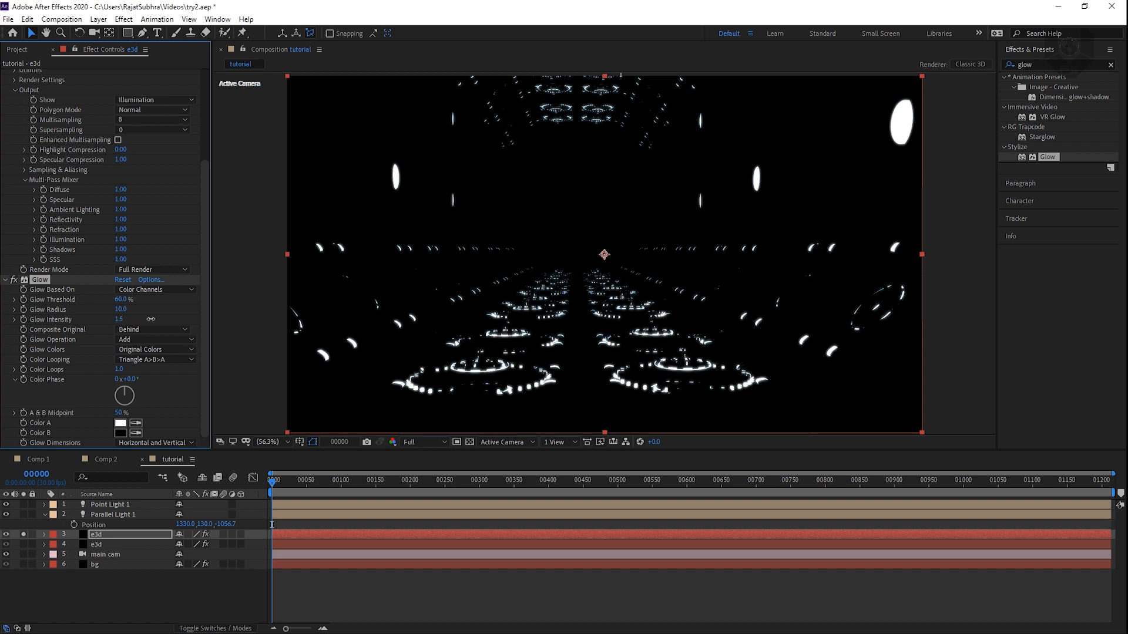
{"action": "left_click_drag", "start_coordinate": [151, 319], "coordinate": [113, 303]}
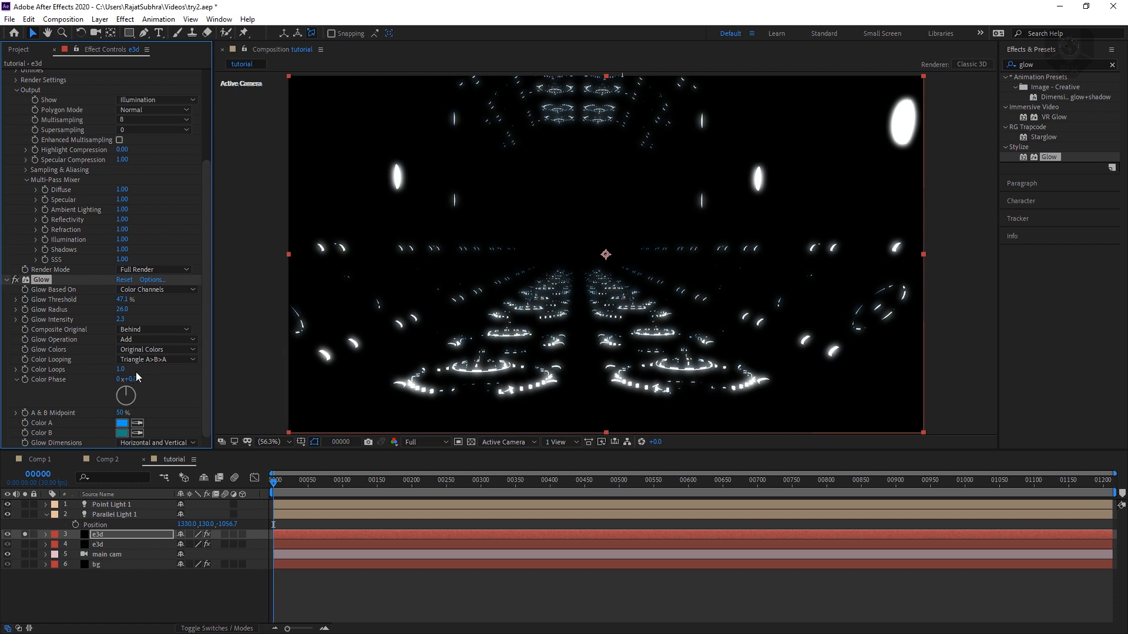
{"action": "mouse_move", "coordinate": [120, 319]}
{"action": "left_mouse_down"}
{"action": "mouse_move", "coordinate": [141, 317]}
{"action": "mouse_move", "coordinate": [130, 319]}
{"action": "left_mouse_up"}
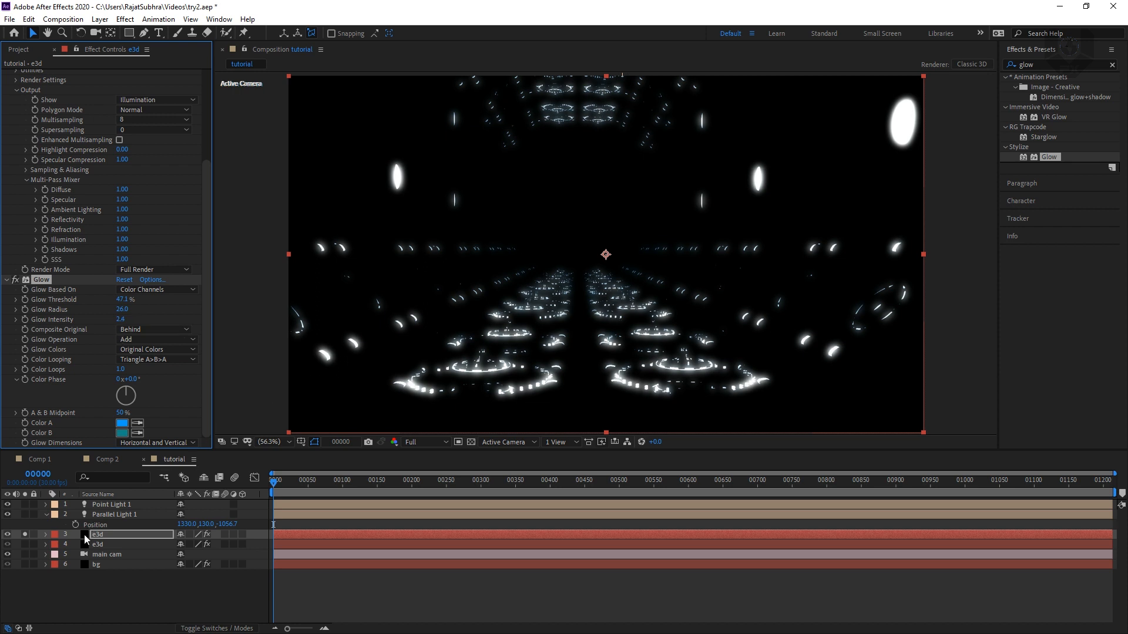
- Stop soloing the upper e3d layer and set its blending mode to Screen
{"action": "left_click", "coordinate": [26, 534]}
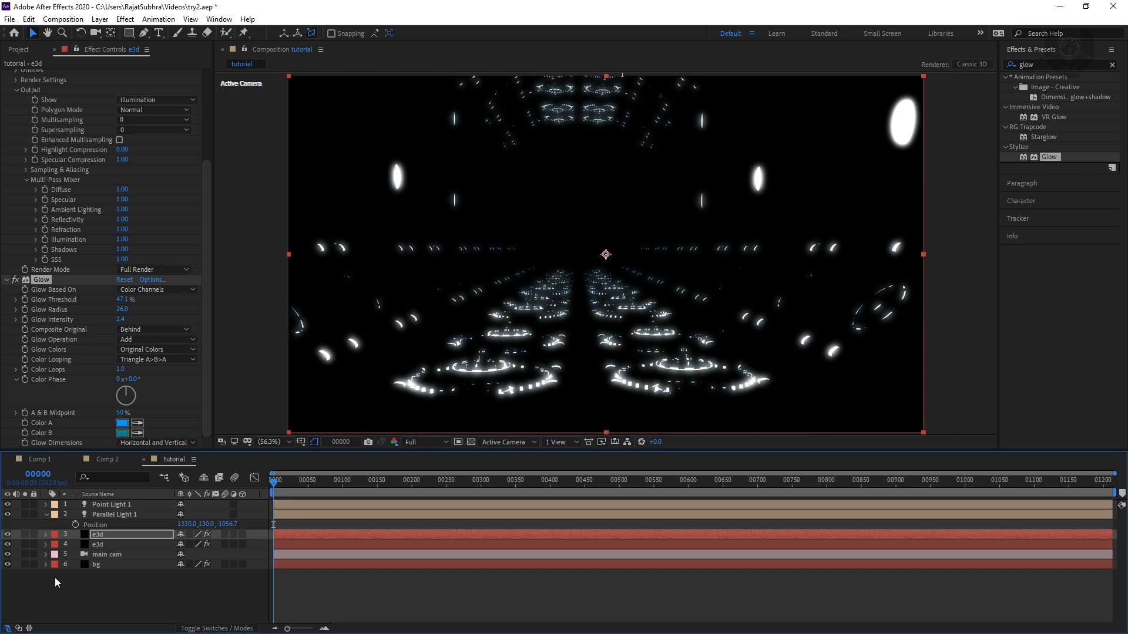
{"action": "left_click", "coordinate": [212, 628]}
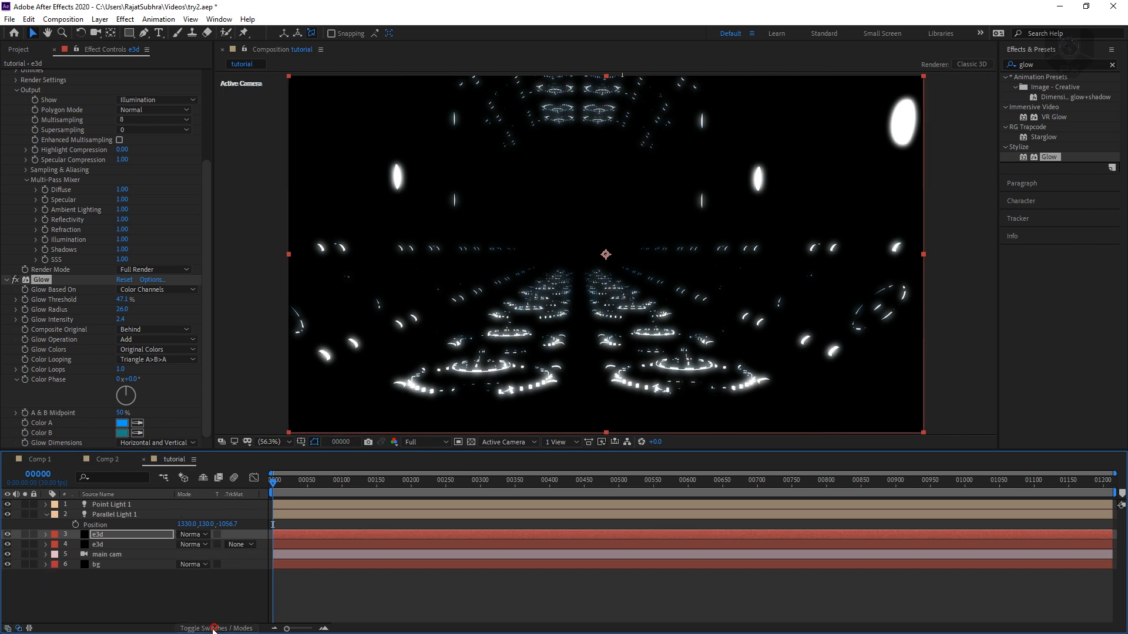
{"action": "left_click", "coordinate": [196, 514]}
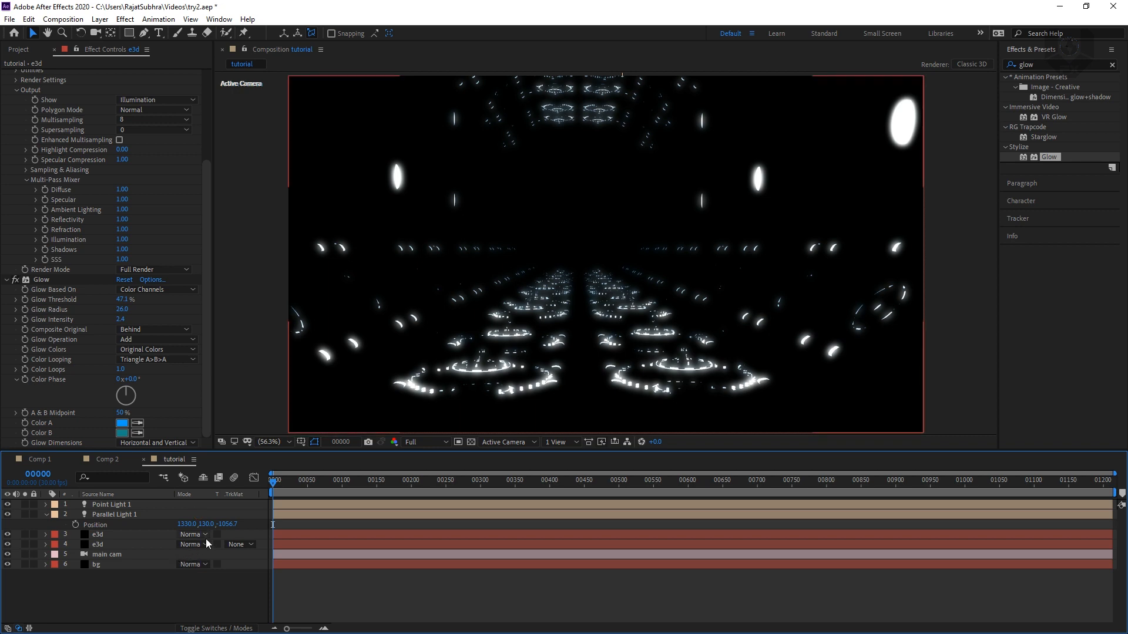
{"action": "left_click", "coordinate": [196, 534]}
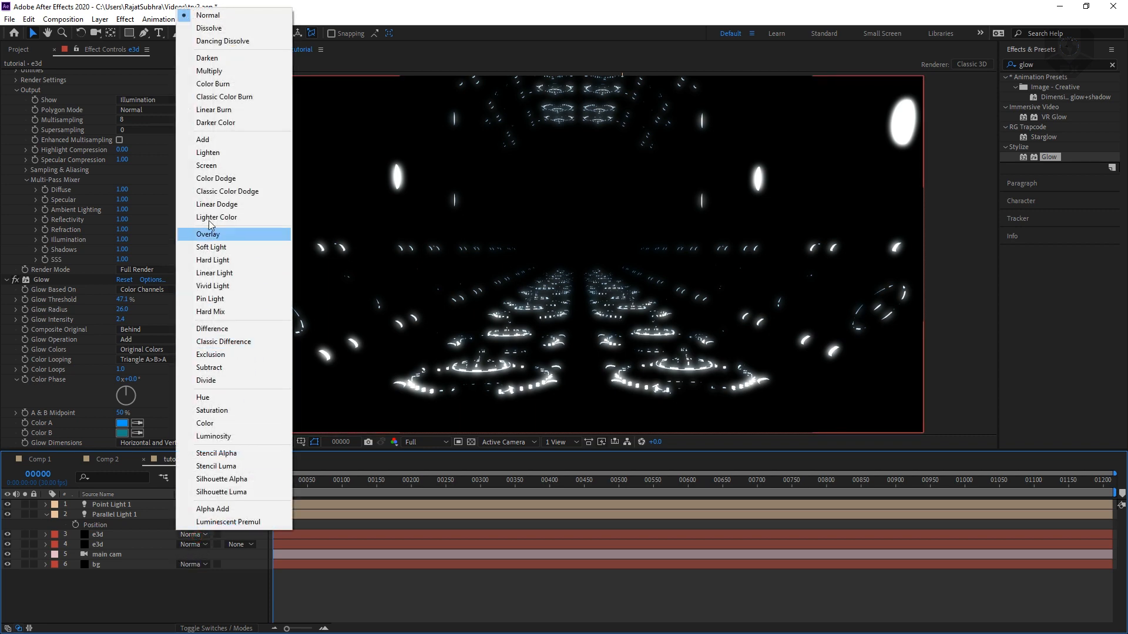
{"action": "left_click", "coordinate": [219, 167]}
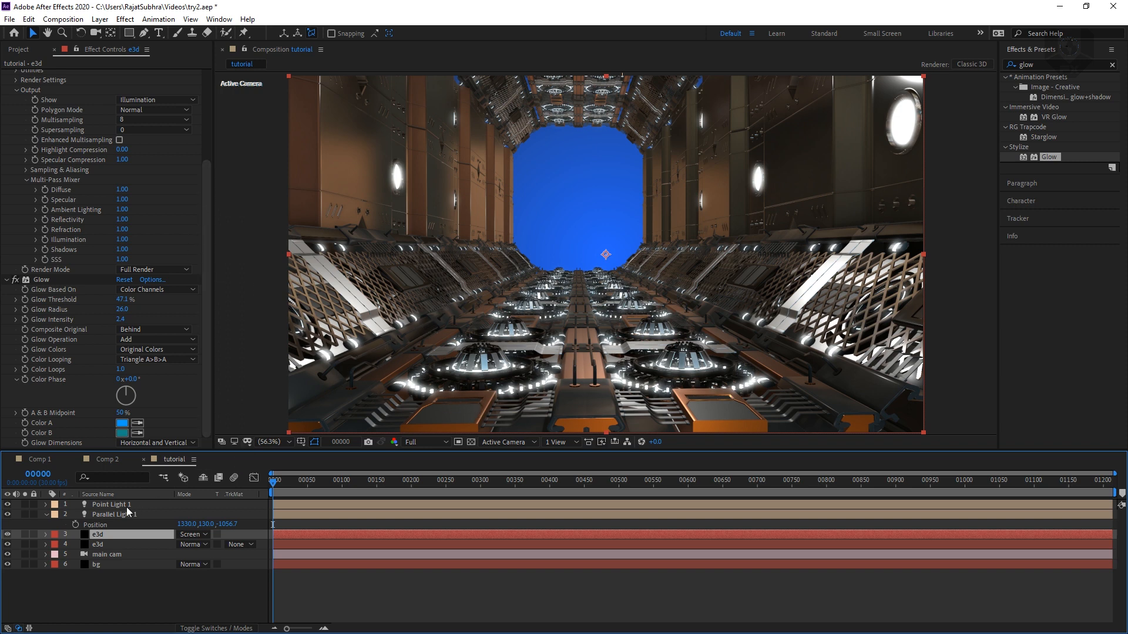
- Collapse the Glow and Element effect settings of the upper e3d layer
{"action": "left_click", "coordinate": [208, 323]}
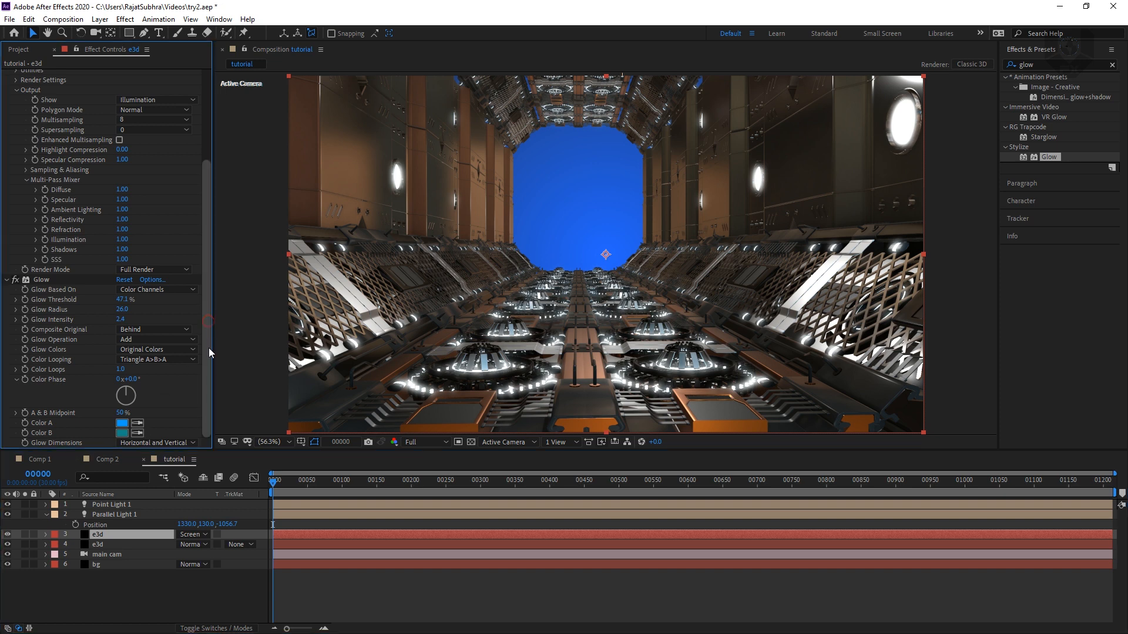
{"action": "left_click", "coordinate": [7, 280]}
{"action": "left_click", "coordinate": [7, 74]}
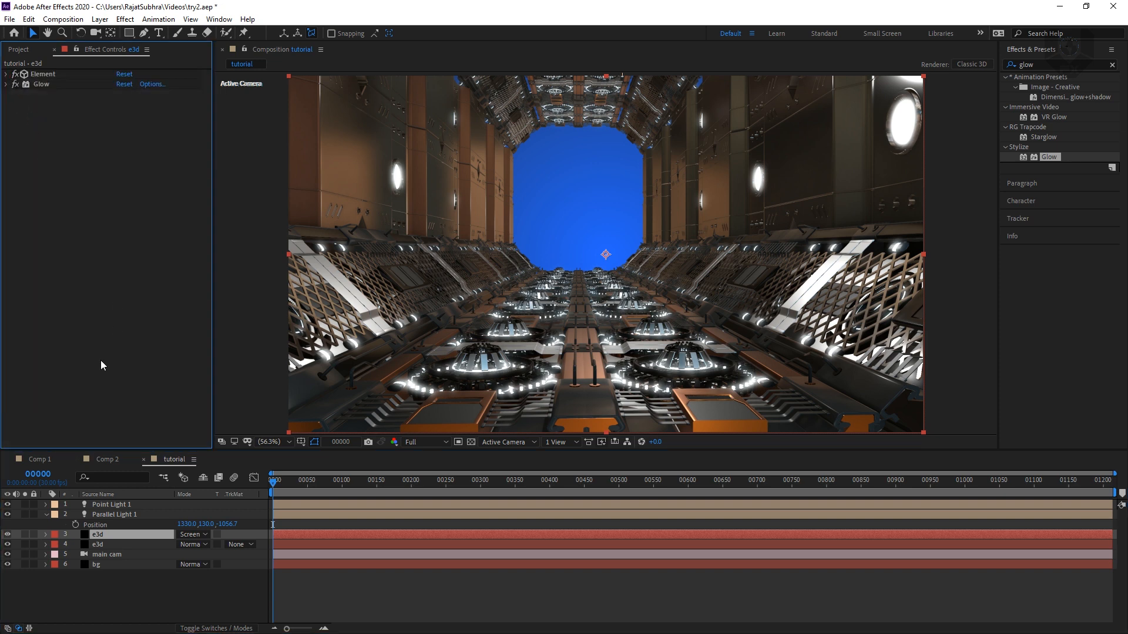
- Apply the Video Copilot VC Color Vibrance effect to the upper e3d layer and set its color to light blue
{"action": "right_click", "coordinate": [54, 195]}
{"action": "mouse_move", "coordinate": [169, 622]}
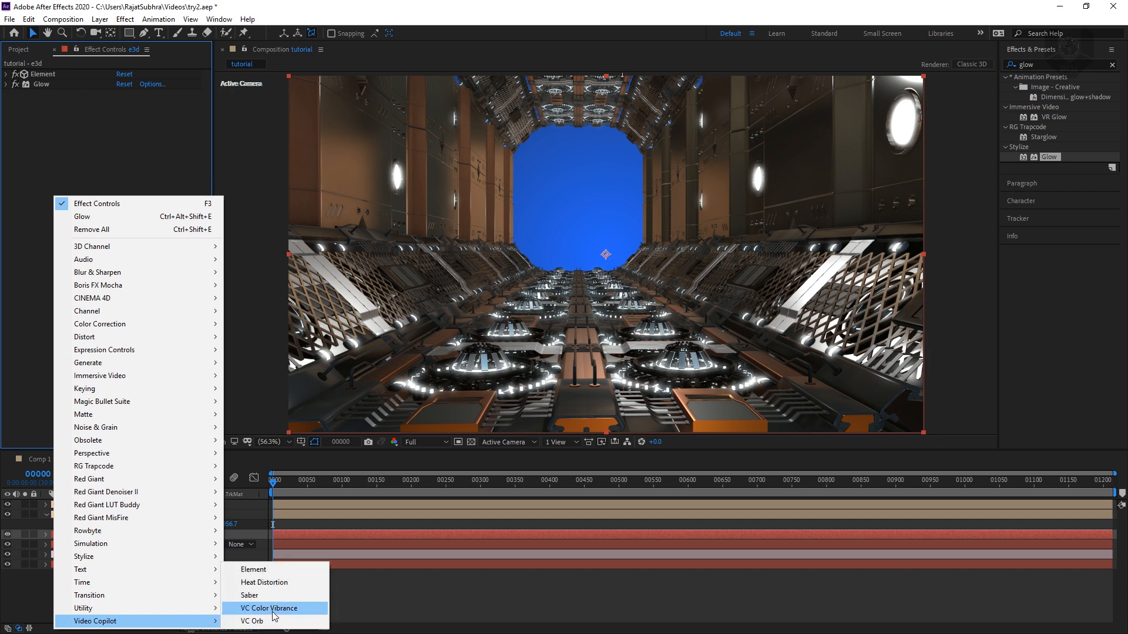
{"action": "left_click", "coordinate": [271, 609]}
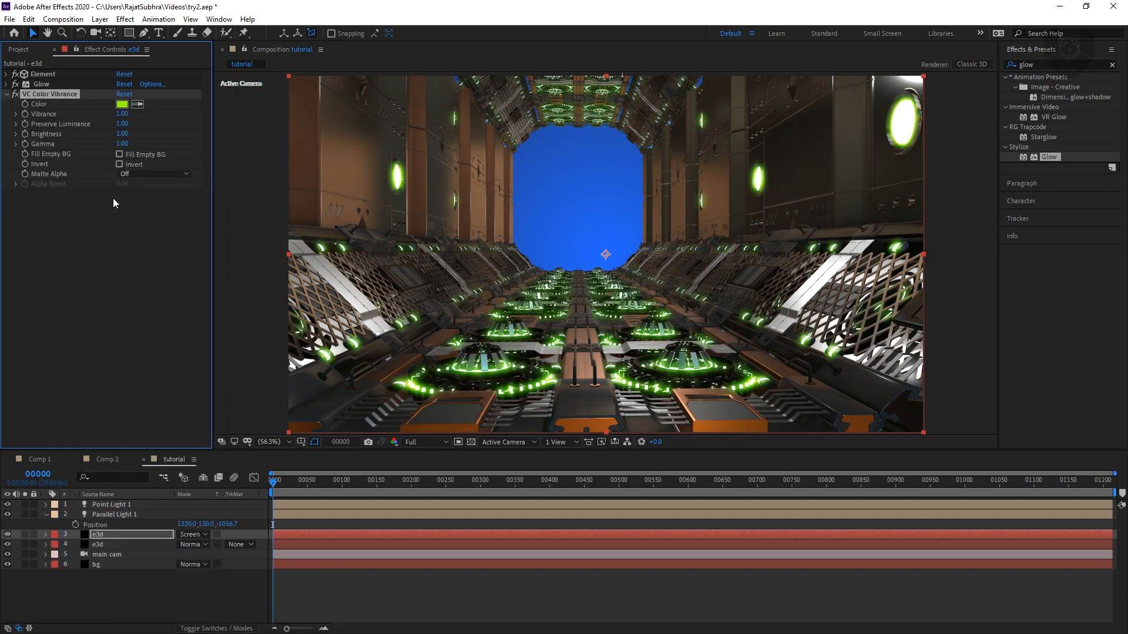
{"action": "left_click", "coordinate": [121, 104]}
{"action": "left_click", "coordinate": [840, 181]}
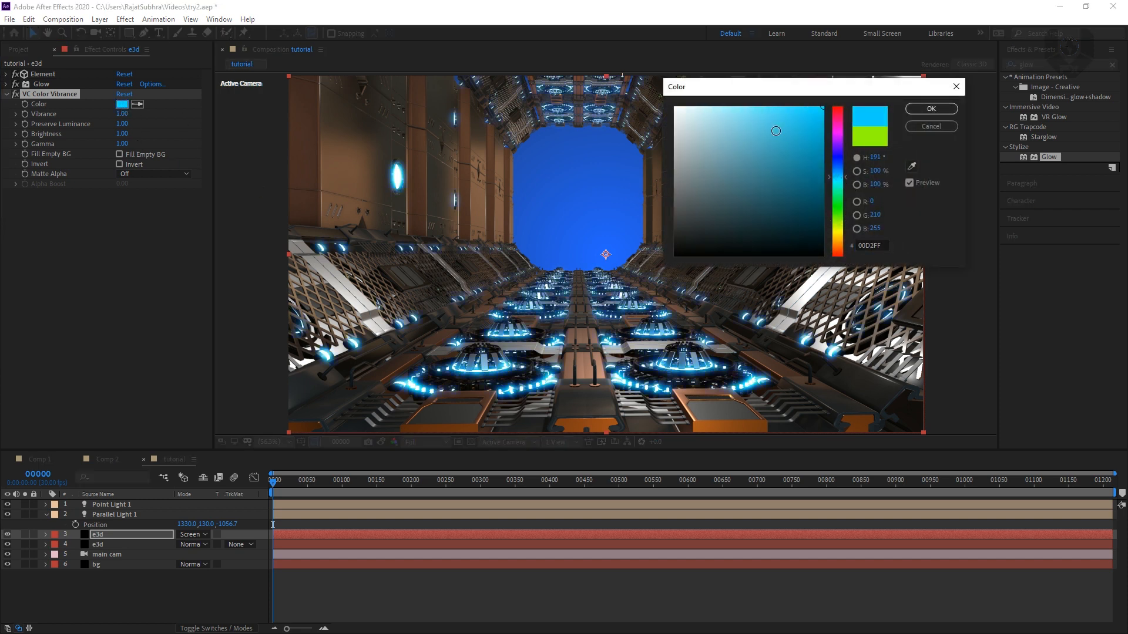
{"action": "left_click", "coordinate": [809, 110]}
{"action": "left_click", "coordinate": [929, 108]}
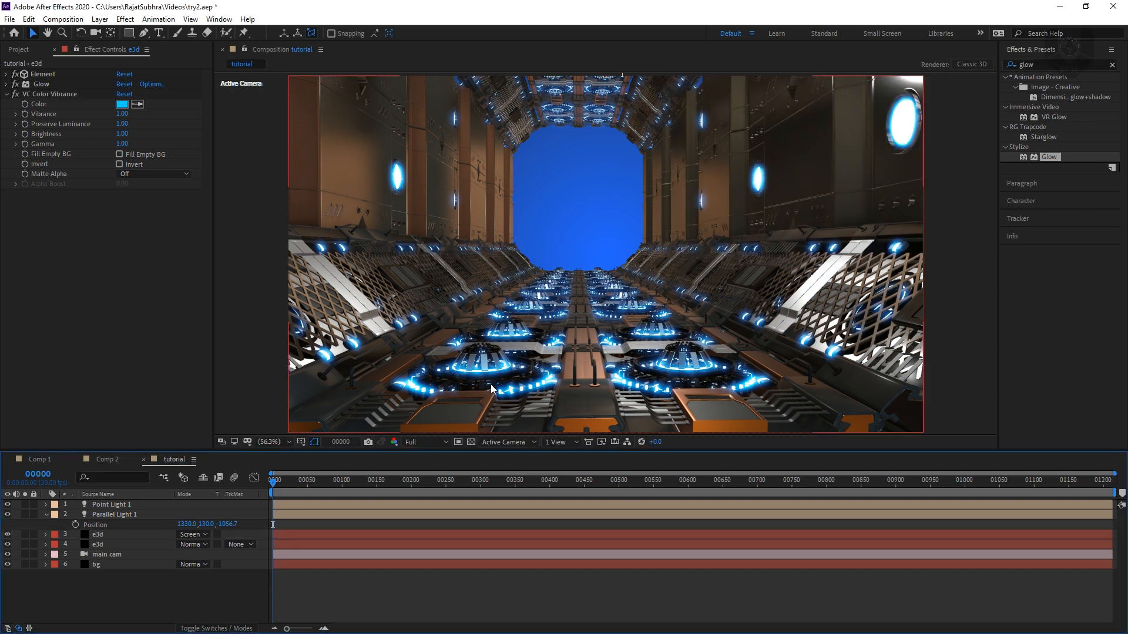
{"action": "right_click", "coordinate": [449, 293]}
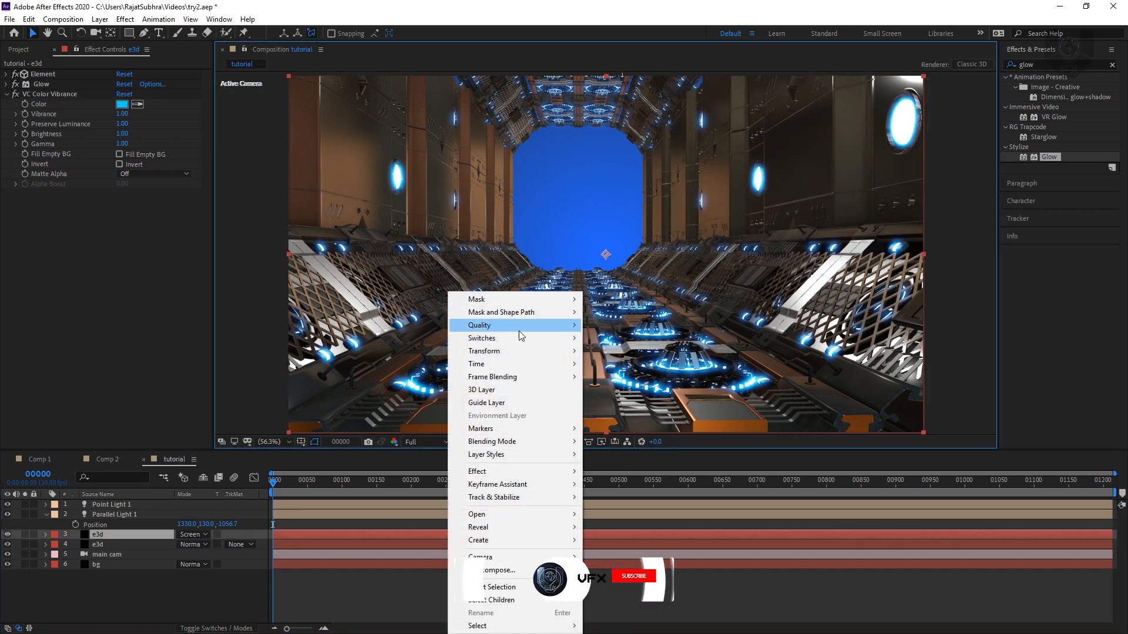
{"action": "left_click", "coordinate": [194, 583]}
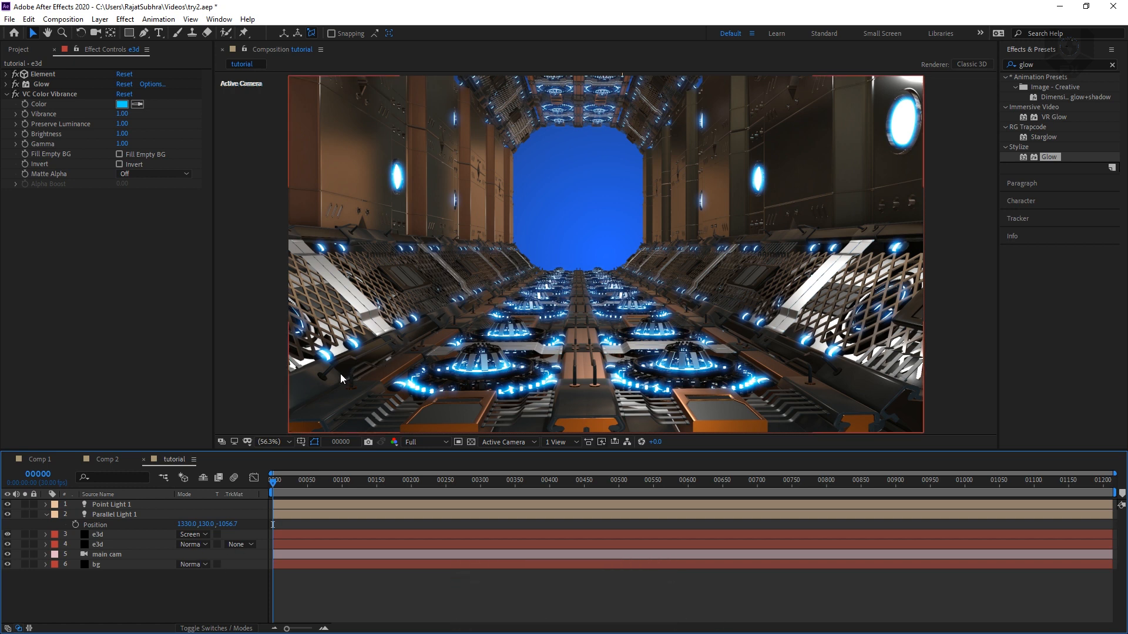
- Duplicate the lower e3d layer and rename the upper copy as e3d_ref
{"action": "left_click", "coordinate": [108, 536]}
{"action": "left_click", "coordinate": [107, 545]}
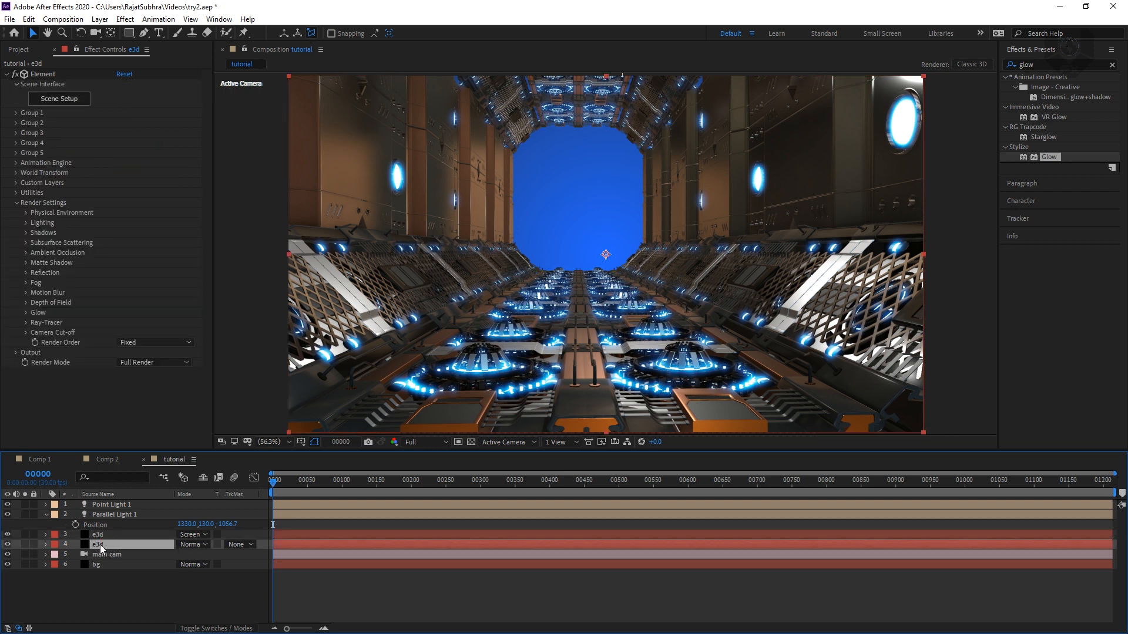
{"action": "key", "text": "ctrl+d"}
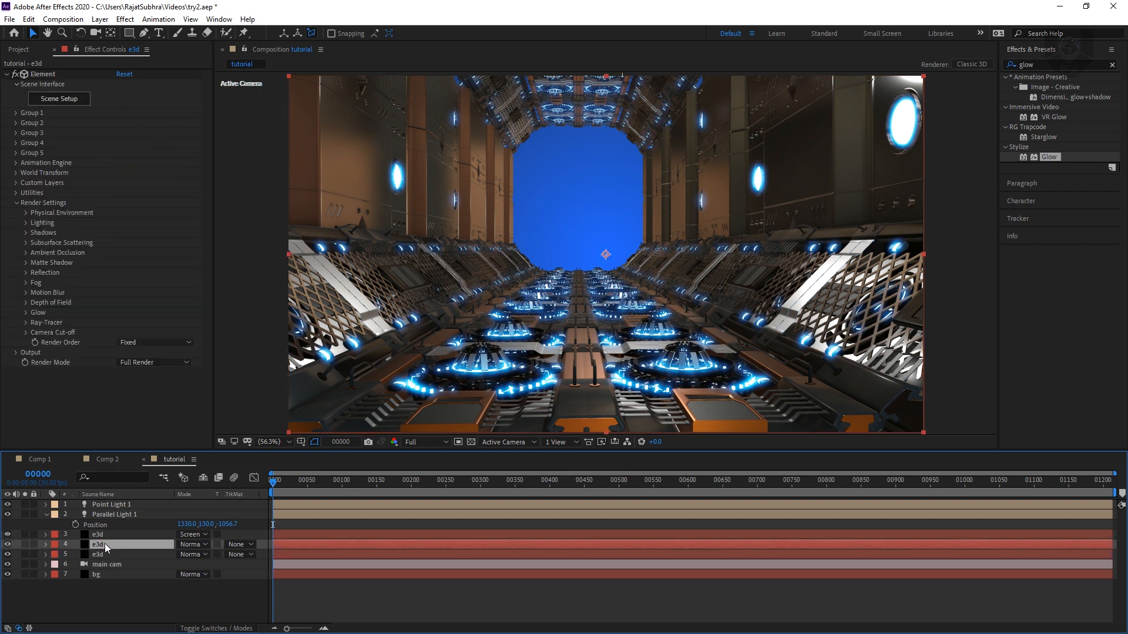
{"action": "right_click", "coordinate": [104, 544]}
{"action": "left_click", "coordinate": [154, 535]}
{"action": "key", "text": "Right"}
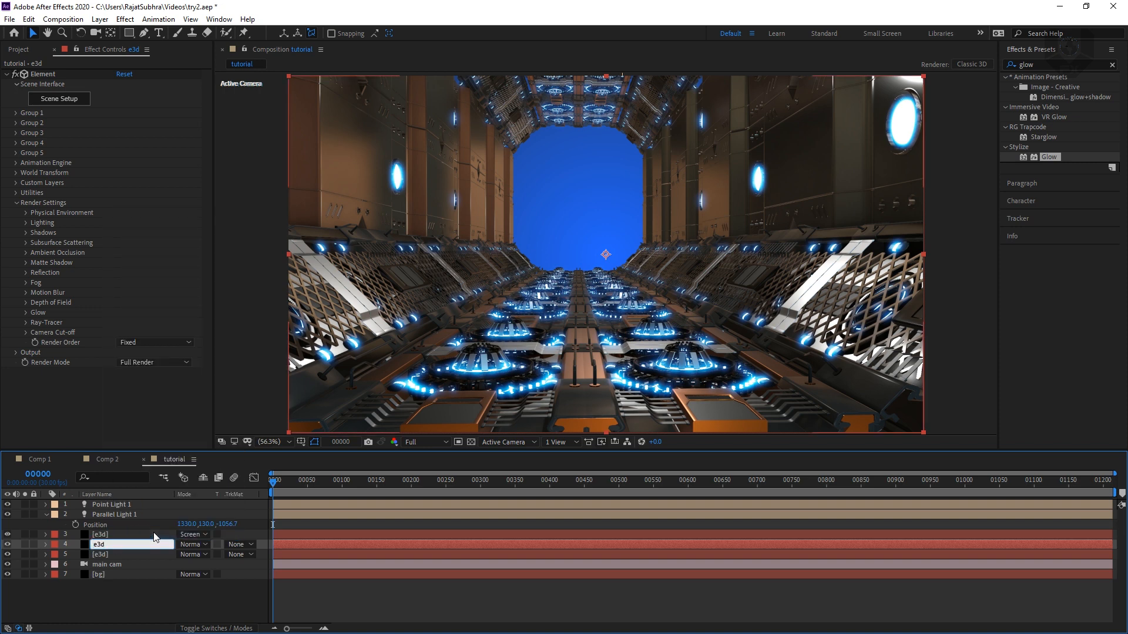
{"action": "type", "text": "_re"}
- Rename the topmost e3d layer, which carries the glow effects, as e3d_glow
{"action": "left_click", "coordinate": [115, 534]}
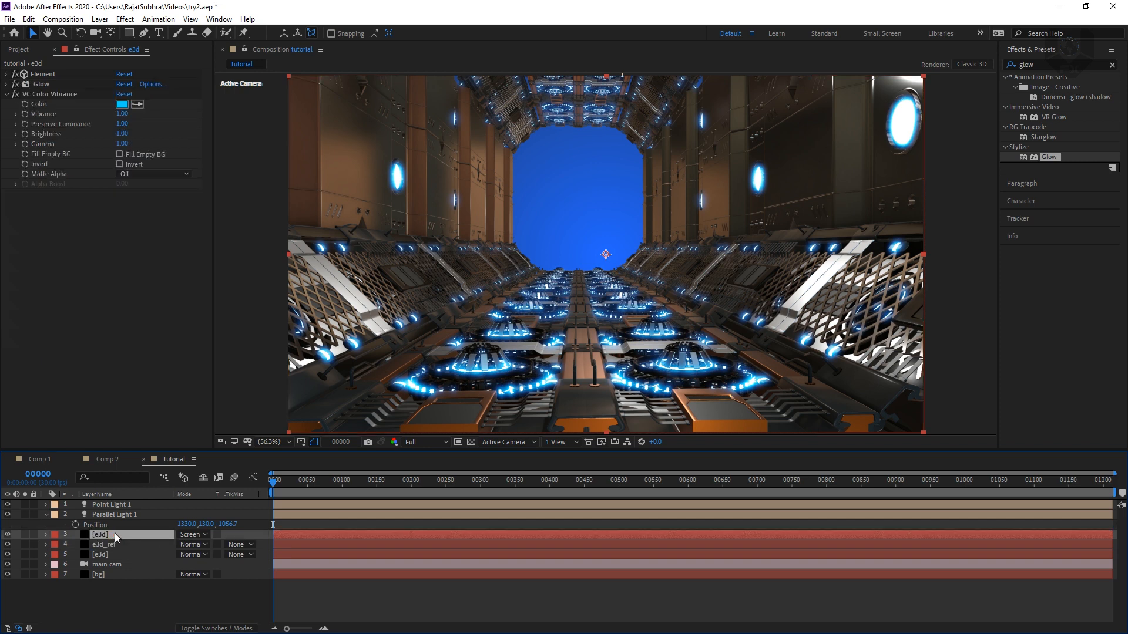
{"action": "right_click", "coordinate": [115, 535]}
{"action": "left_click", "coordinate": [183, 525]}
{"action": "key", "text": "Right"}
{"action": "type", "text": "_glow"}
{"action": "key", "text": "Return"}
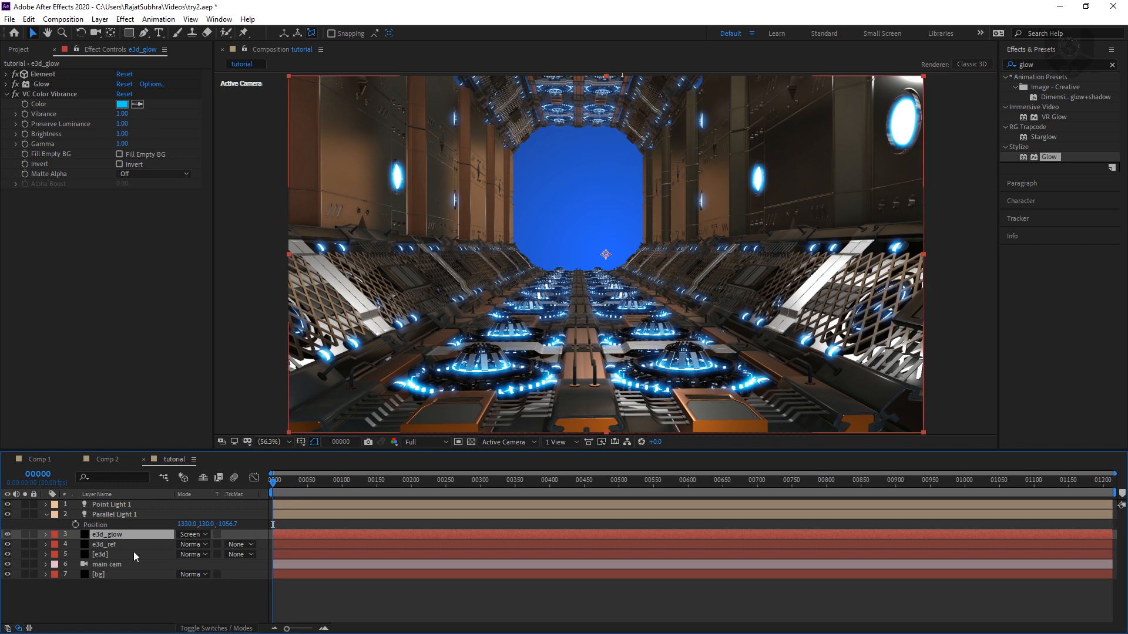
- Solo the e3d_ref layer and set its Element output to show the Reflection pass
{"action": "left_click", "coordinate": [119, 547]}
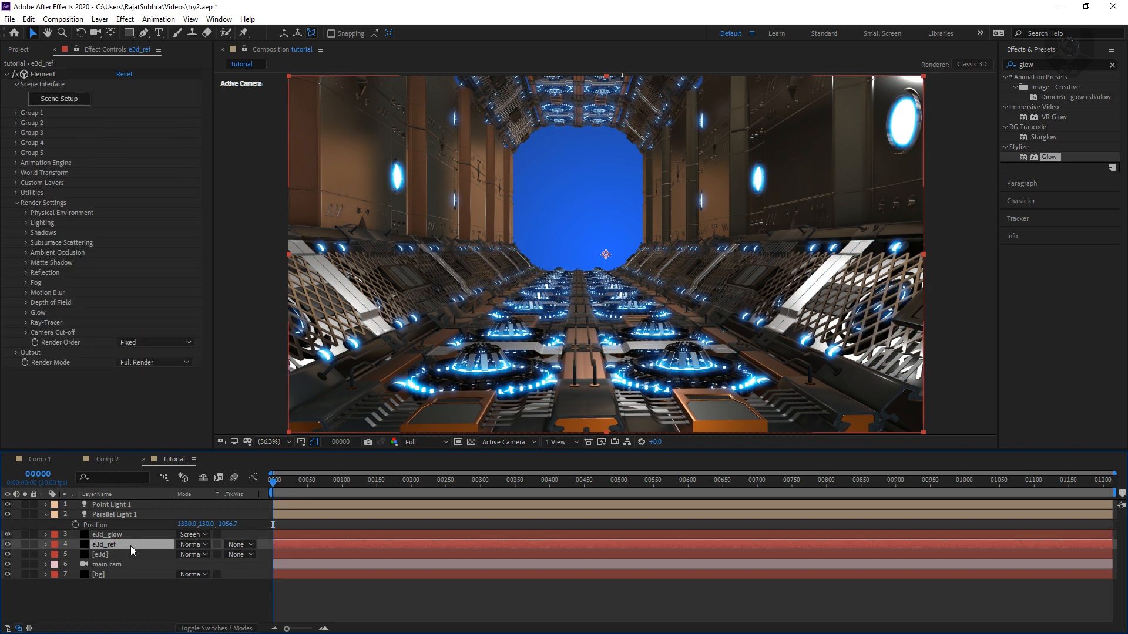
{"action": "left_click", "coordinate": [25, 545]}
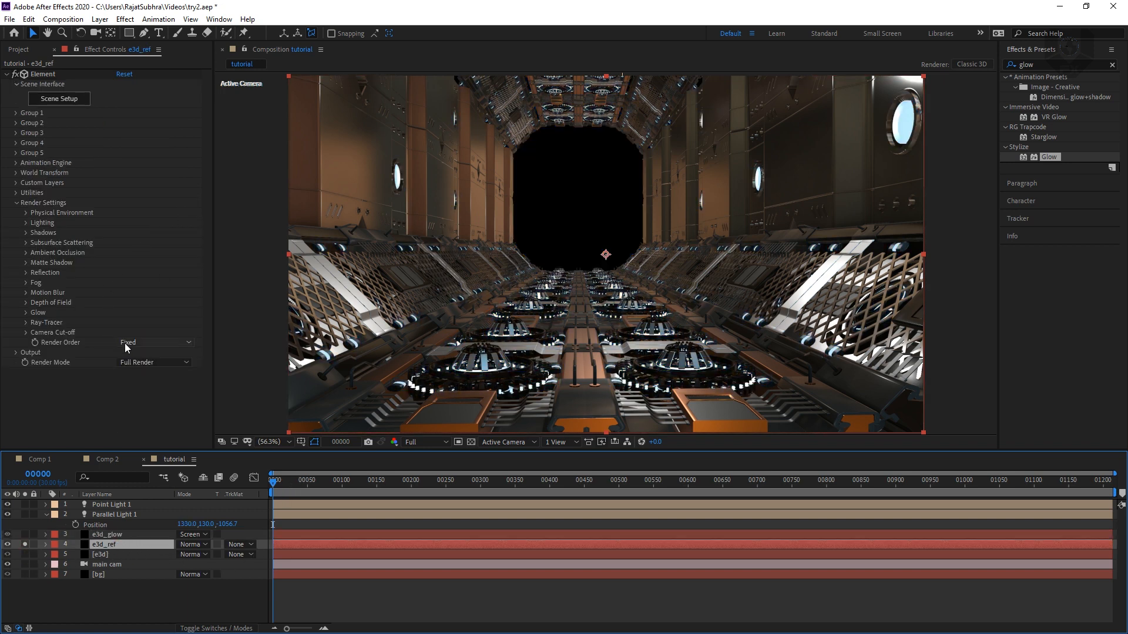
{"action": "left_click", "coordinate": [16, 203]}
{"action": "left_click", "coordinate": [16, 212]}
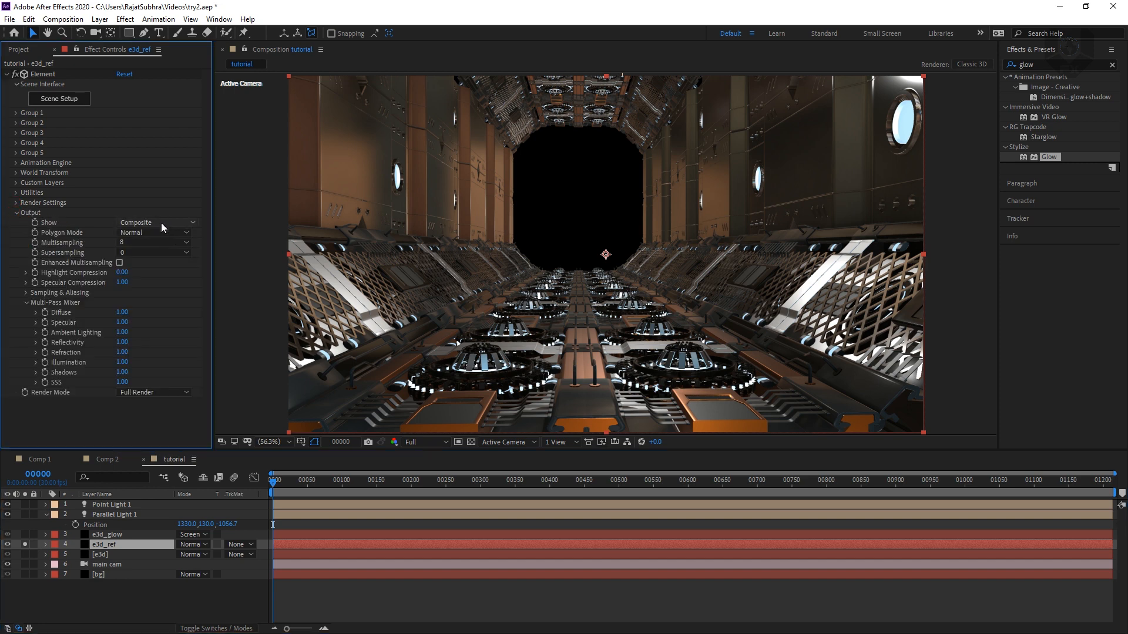
{"action": "left_click", "coordinate": [161, 225]}
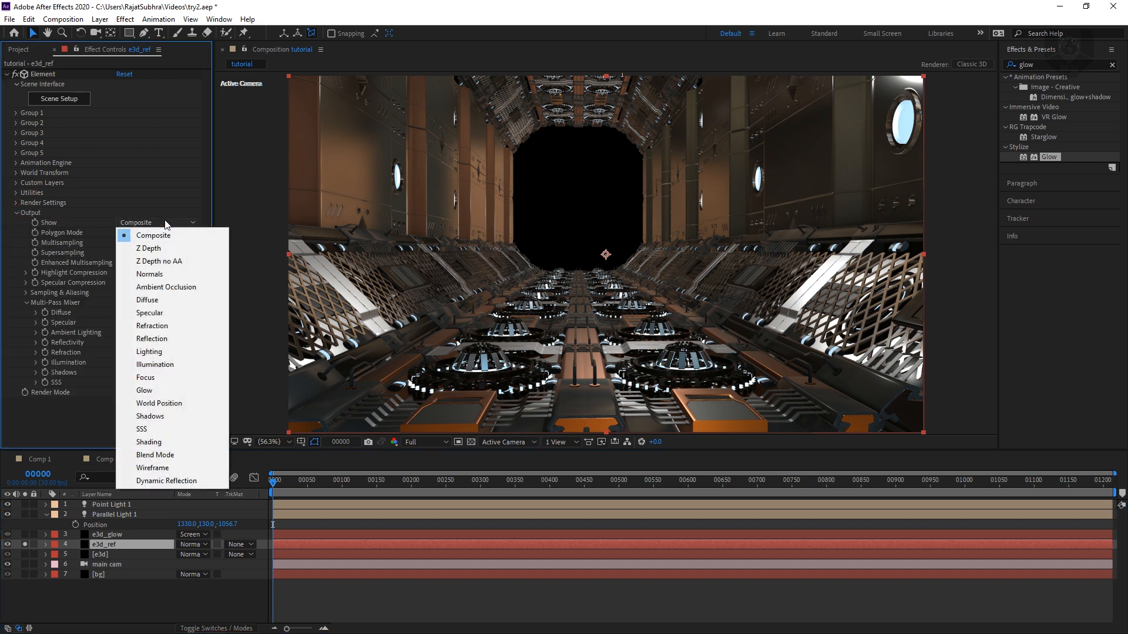
{"action": "left_click", "coordinate": [175, 338]}
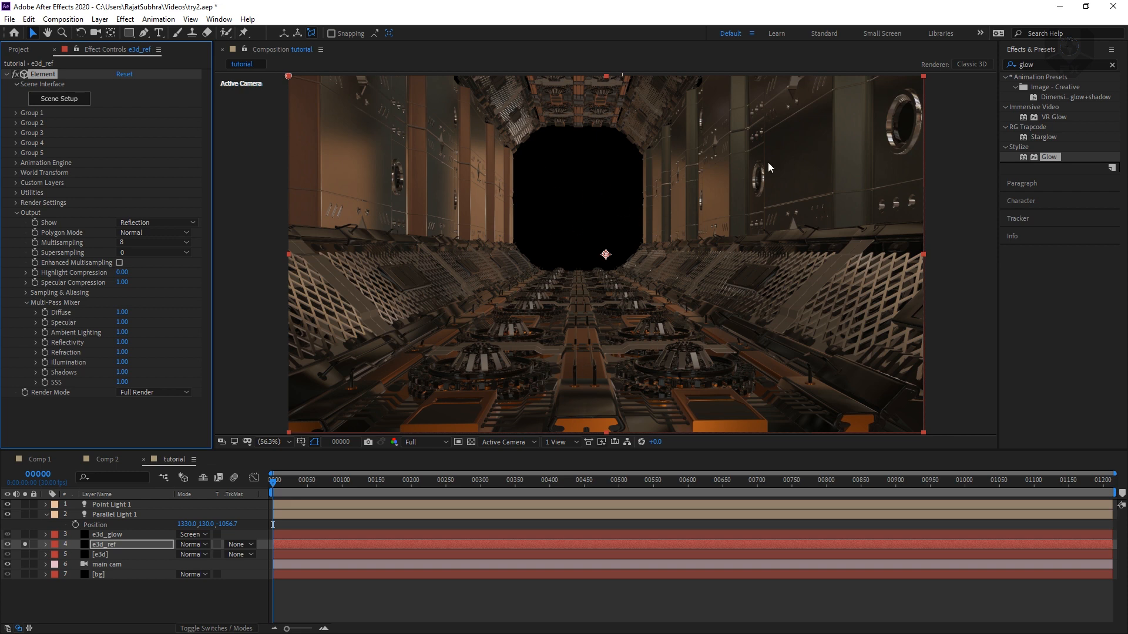
- Find the Curves color correction effect and apply it to the e3d_ref layer
{"action": "left_click", "coordinate": [1074, 62]}
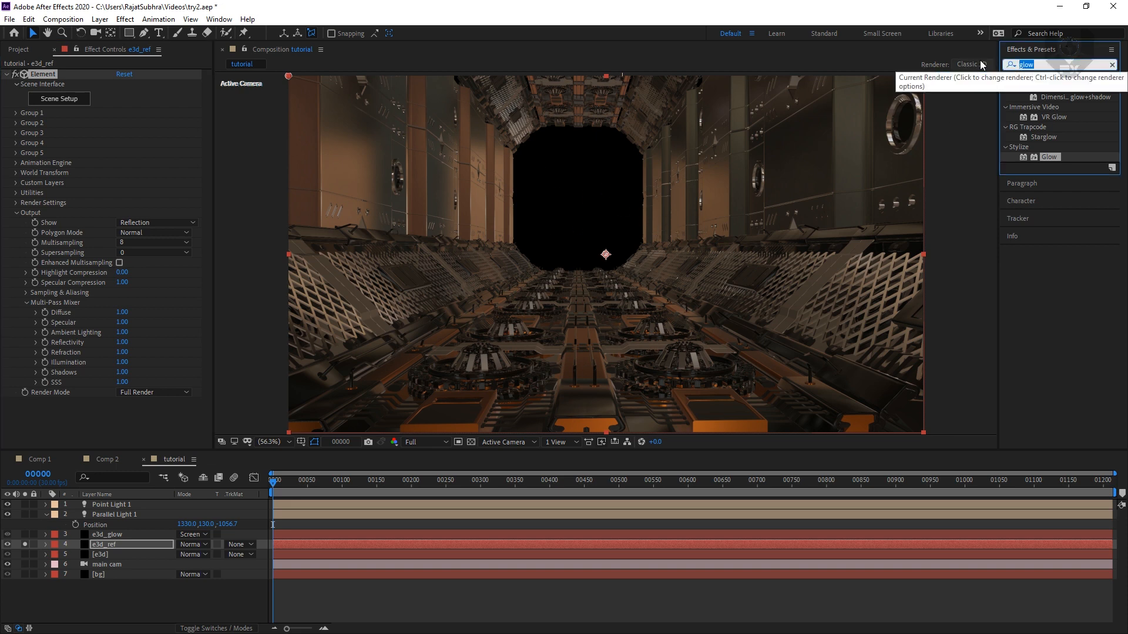
{"action": "key", "text": "BackSpace"}
{"action": "type", "text": "cur"}
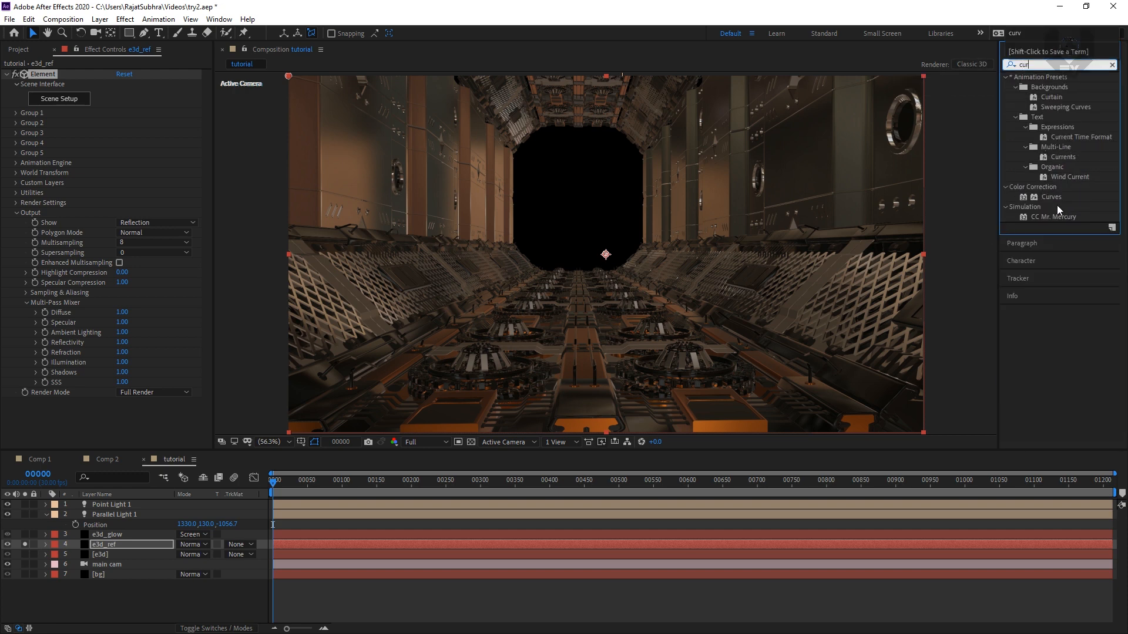
{"action": "left_click_drag", "start_coordinate": [1051, 197], "coordinate": [103, 393]}
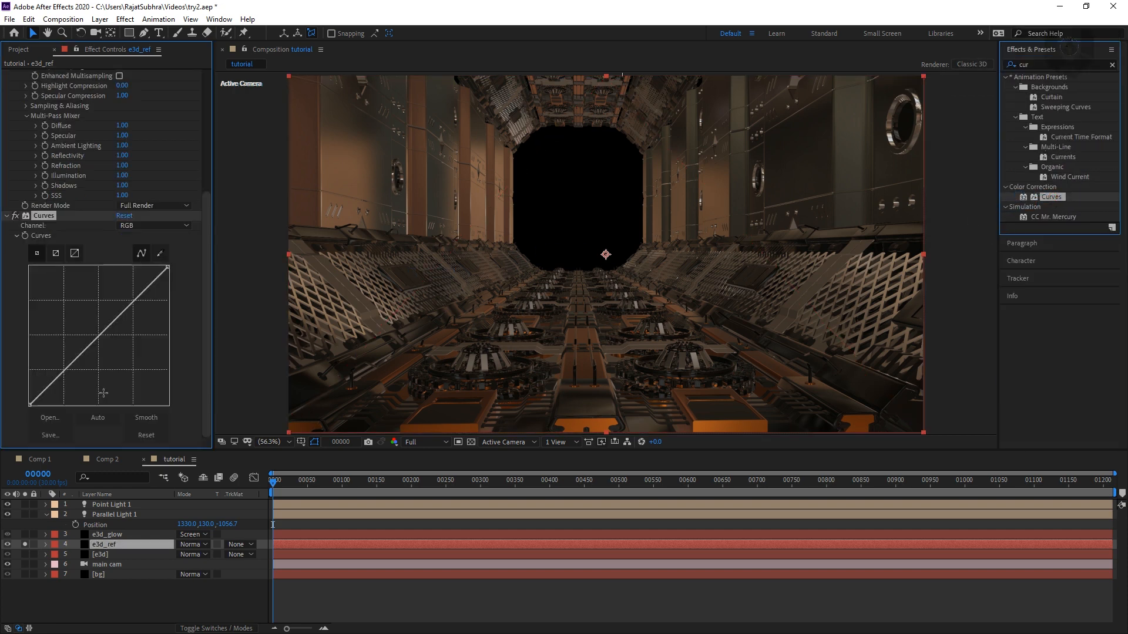
- Raise the blue curve and lower the red curve of e3d_ref, and collapse its Curves and Element settings
{"action": "left_click", "coordinate": [166, 226]}
{"action": "left_click", "coordinate": [147, 276]}
{"action": "mouse_move", "coordinate": [95, 341]}
{"action": "left_mouse_down"}
{"action": "mouse_move", "coordinate": [106, 360]}
{"action": "mouse_move", "coordinate": [77, 322]}
{"action": "mouse_move", "coordinate": [112, 342]}
{"action": "left_mouse_up"}
{"action": "left_click", "coordinate": [147, 227]}
{"action": "left_click", "coordinate": [152, 257]}
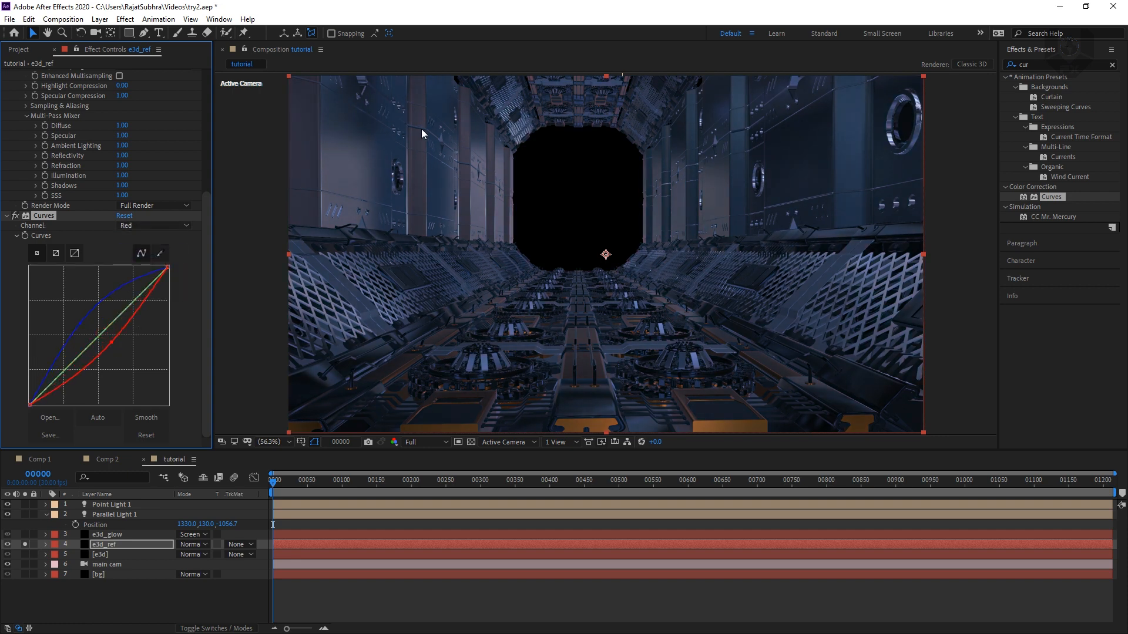
{"action": "left_click", "coordinate": [7, 216]}
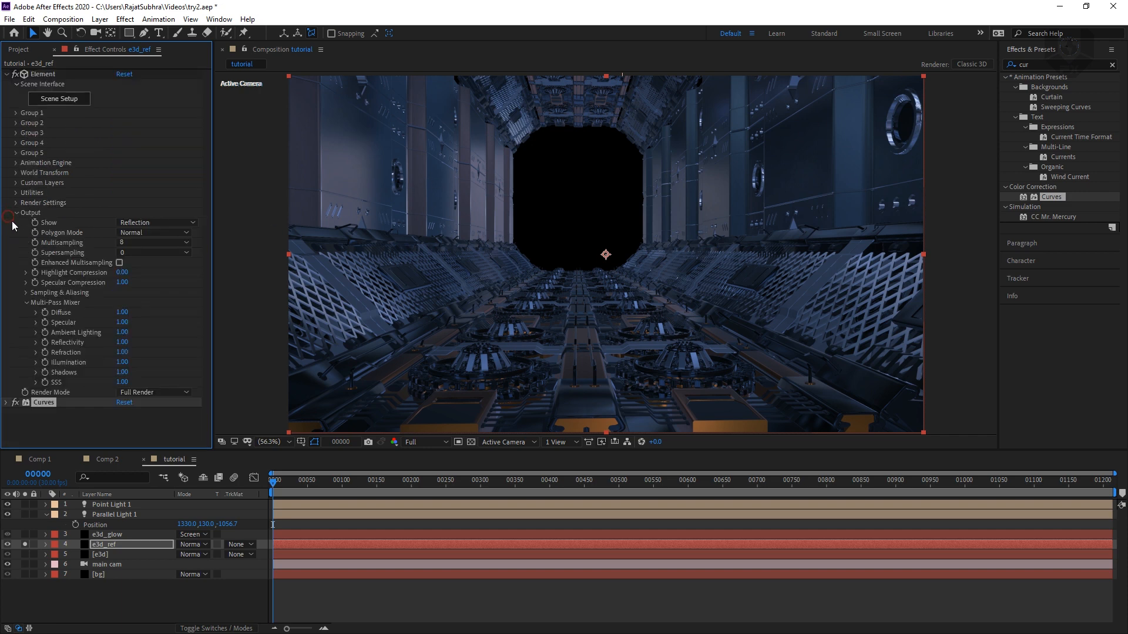
{"action": "left_click", "coordinate": [7, 75]}
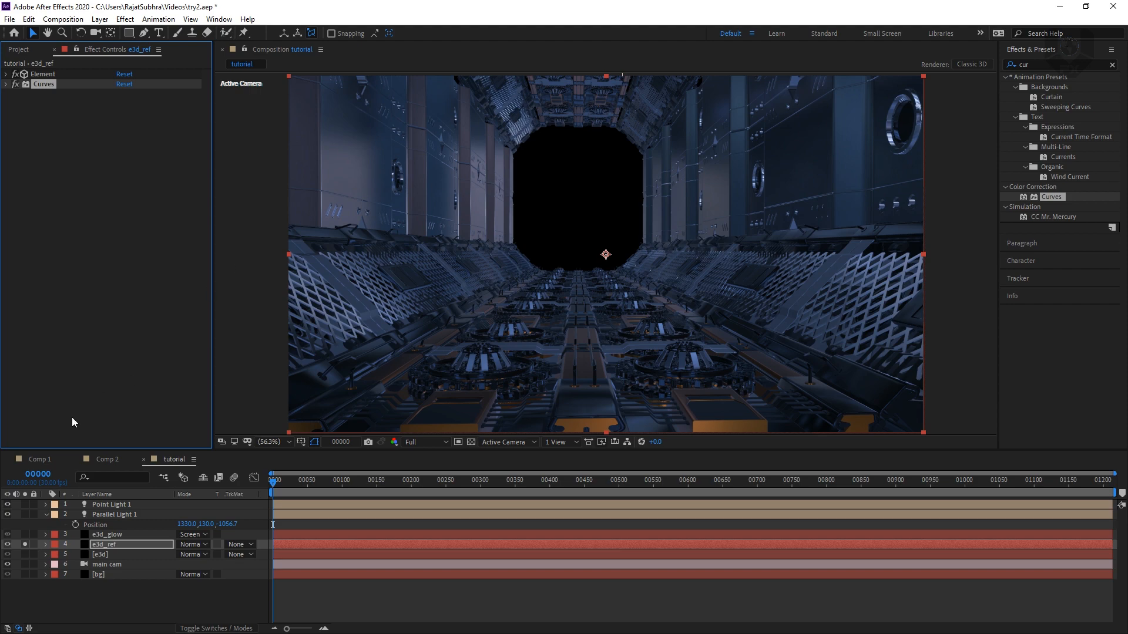
- Stop soloing the e3d_ref layer and set its blending mode to Screen
{"action": "left_click", "coordinate": [25, 545]}
{"action": "left_click", "coordinate": [193, 545]}
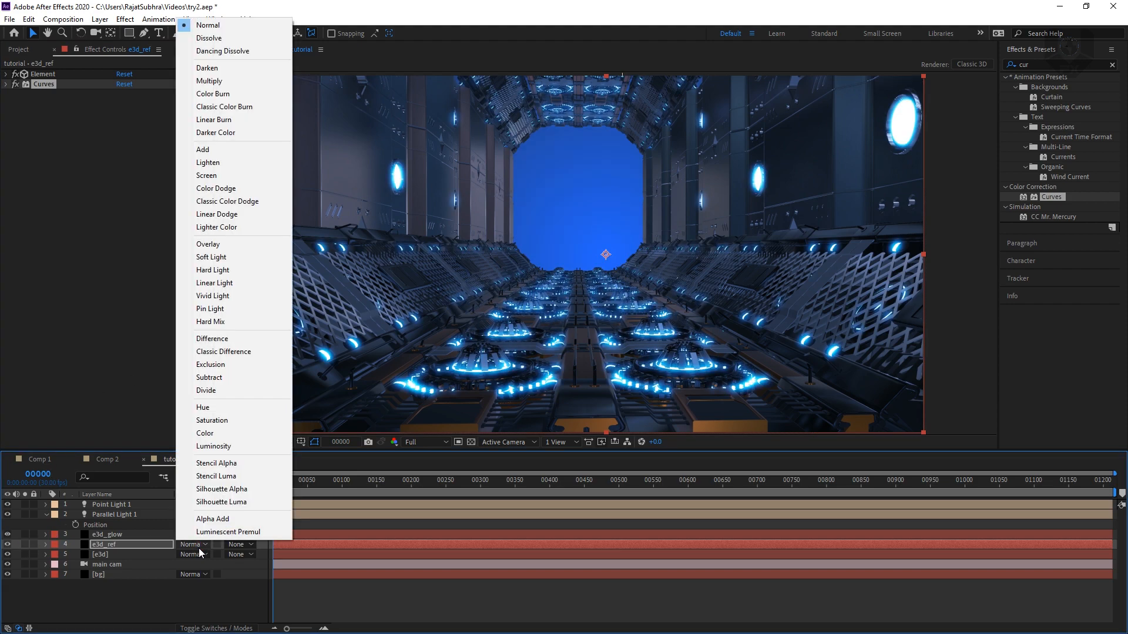
{"action": "left_click", "coordinate": [207, 175]}
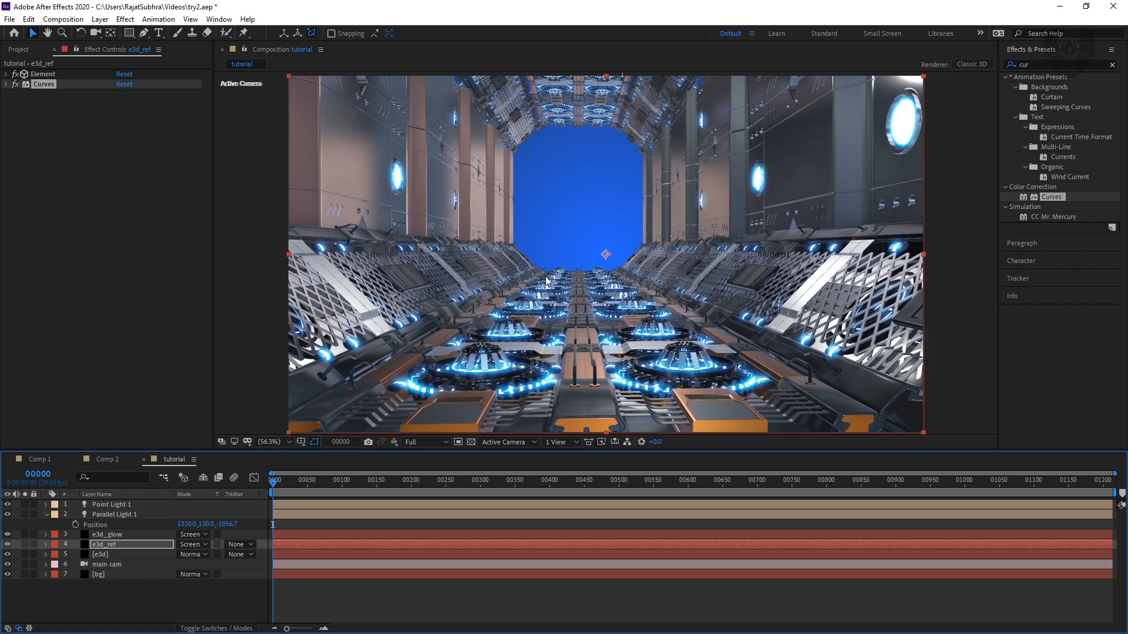
- Lower the green channel's curve slightly in the Curves effect of e3d_ref
{"action": "left_click", "coordinate": [6, 85]}
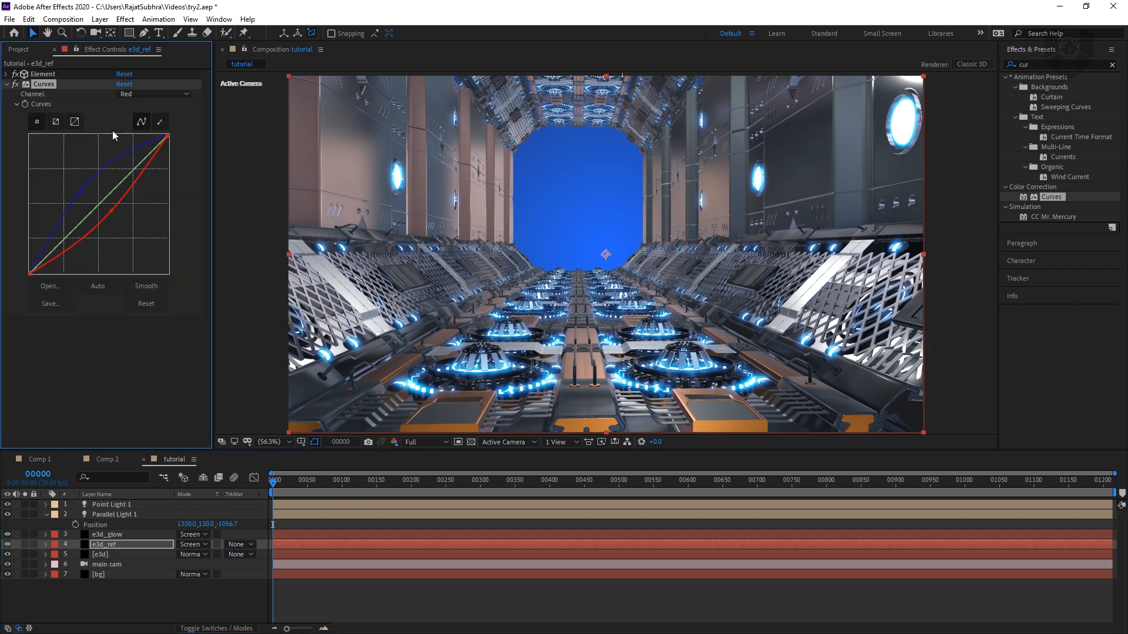
{"action": "left_click", "coordinate": [155, 94]}
{"action": "left_click", "coordinate": [154, 133]}
{"action": "mouse_move", "coordinate": [105, 199]}
{"action": "left_mouse_down"}
{"action": "mouse_move", "coordinate": [114, 226]}
{"action": "mouse_move", "coordinate": [101, 211]}
{"action": "left_mouse_up"}
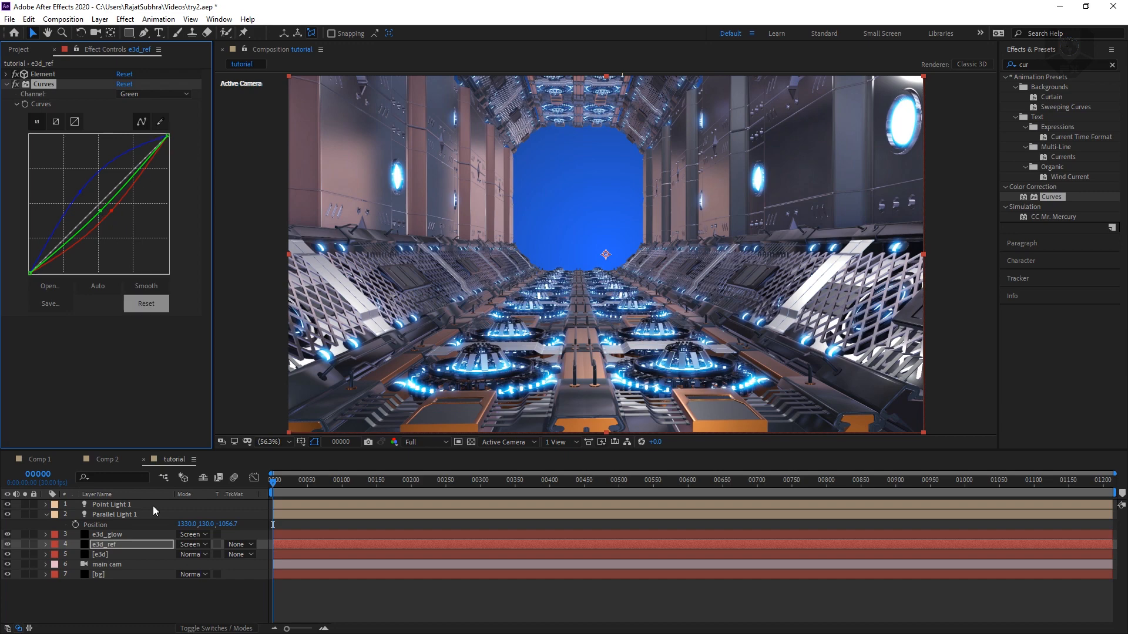
- Try the Add and Overlay blending modes on the e3d_ref layer, returning it to Screen
{"action": "left_click", "coordinate": [194, 544]}
{"action": "left_click", "coordinate": [216, 150]}
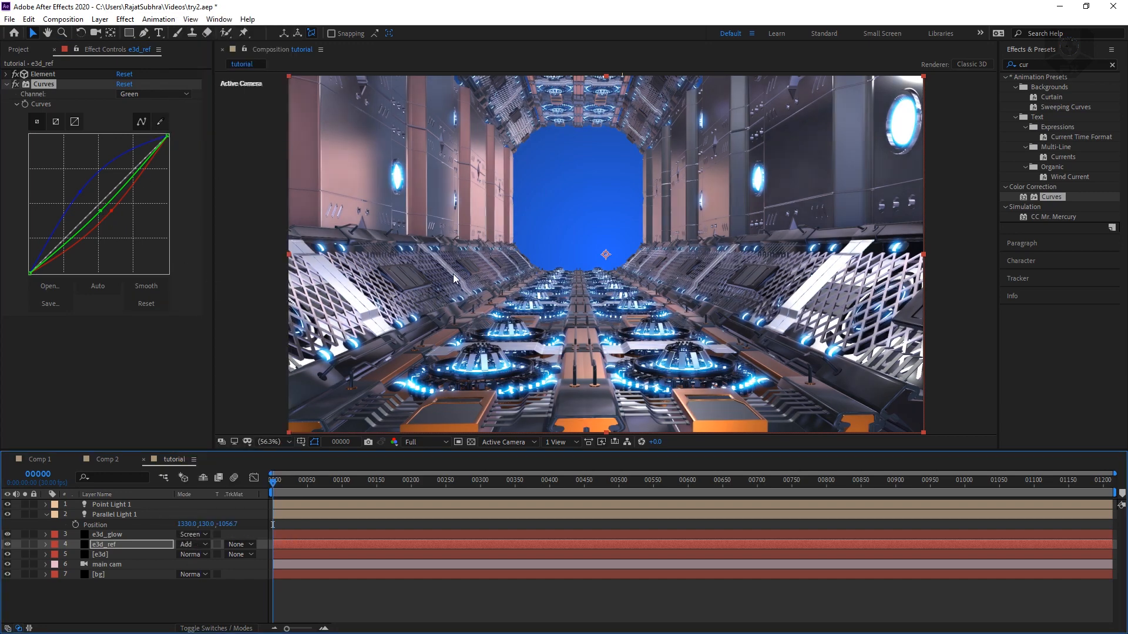
{"action": "left_click", "coordinate": [167, 94]}
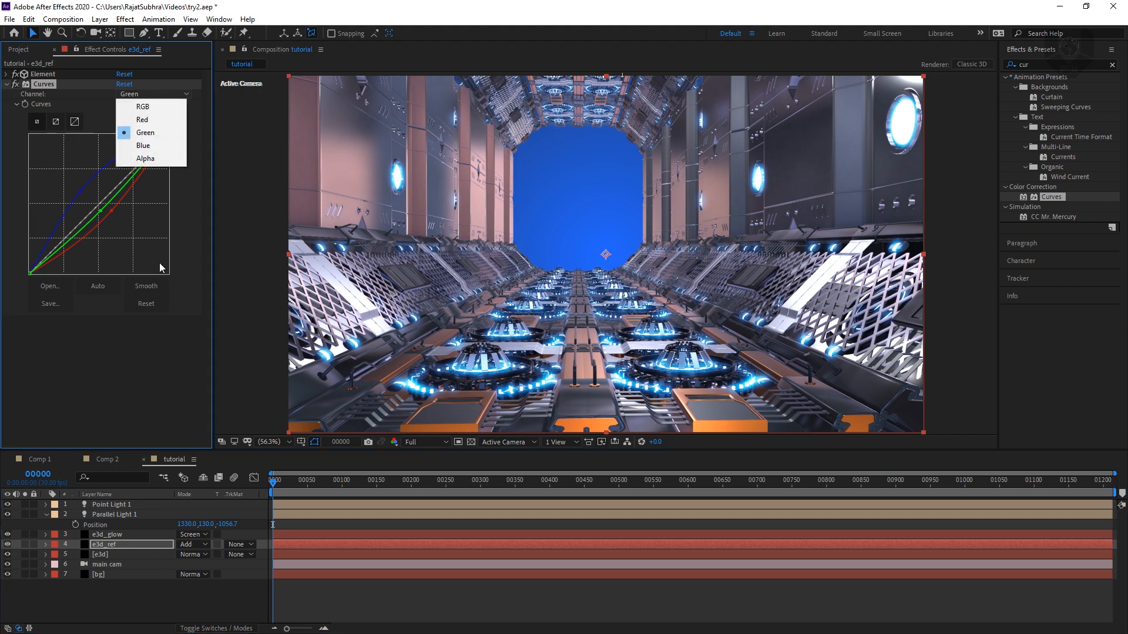
{"action": "left_click", "coordinate": [194, 545]}
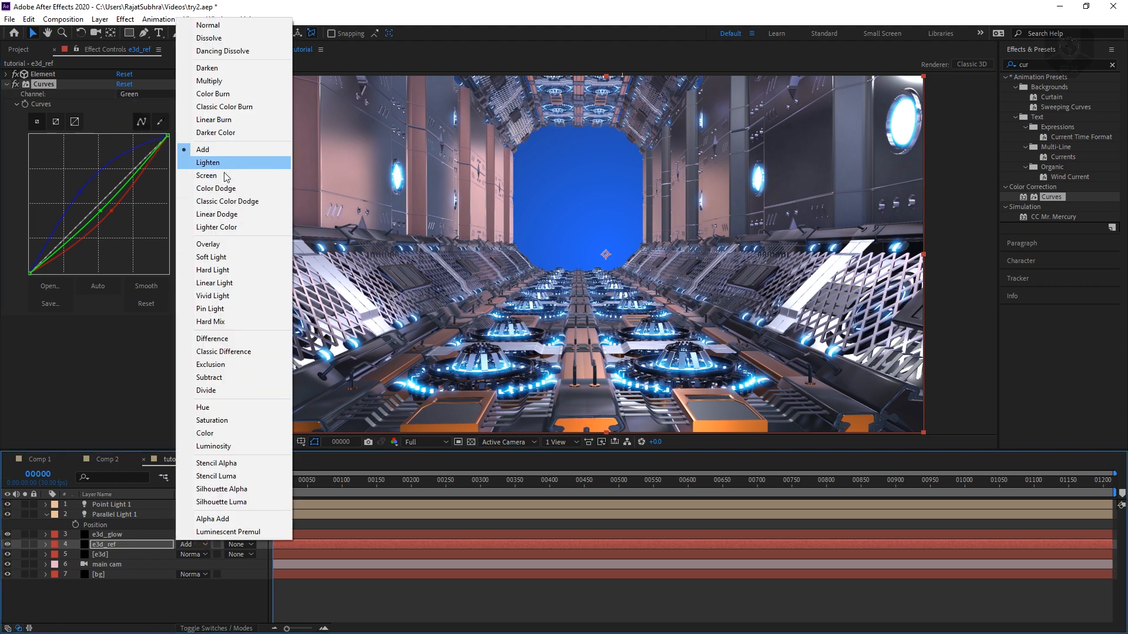
{"action": "left_click", "coordinate": [211, 244]}
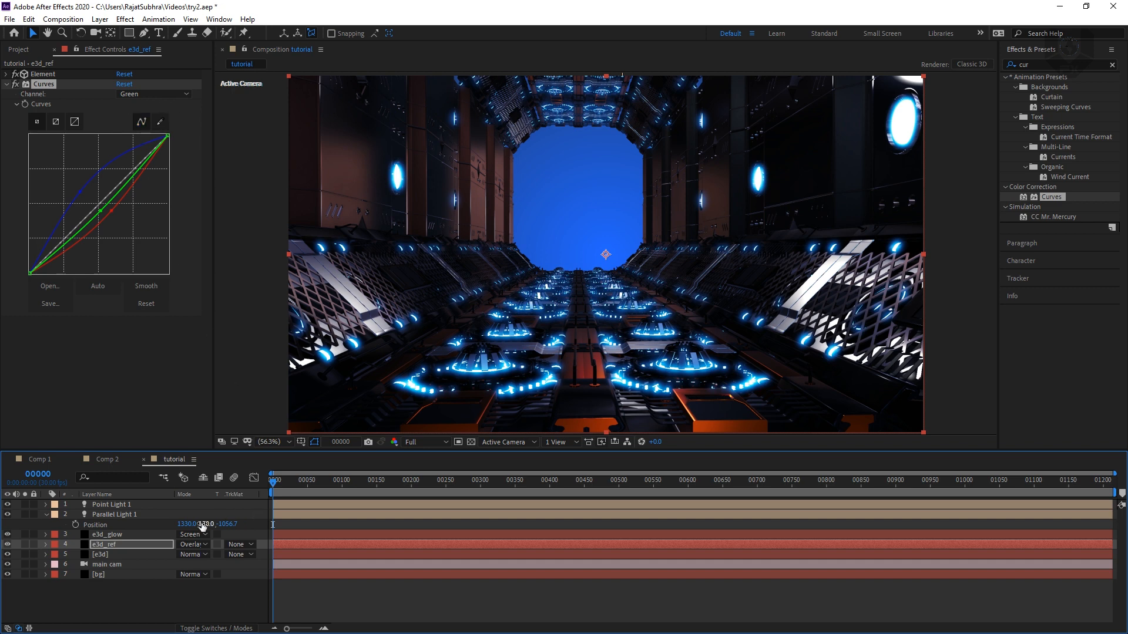
{"action": "left_click", "coordinate": [194, 544]}
{"action": "left_click", "coordinate": [235, 175]}
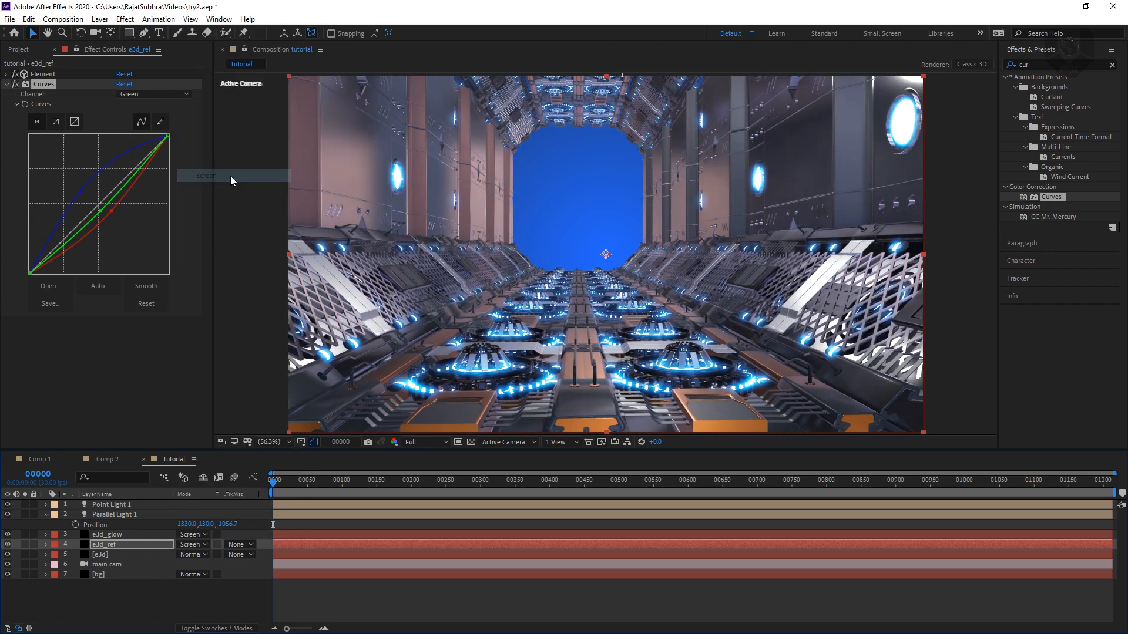
{"action": "left_click", "coordinate": [210, 606]}
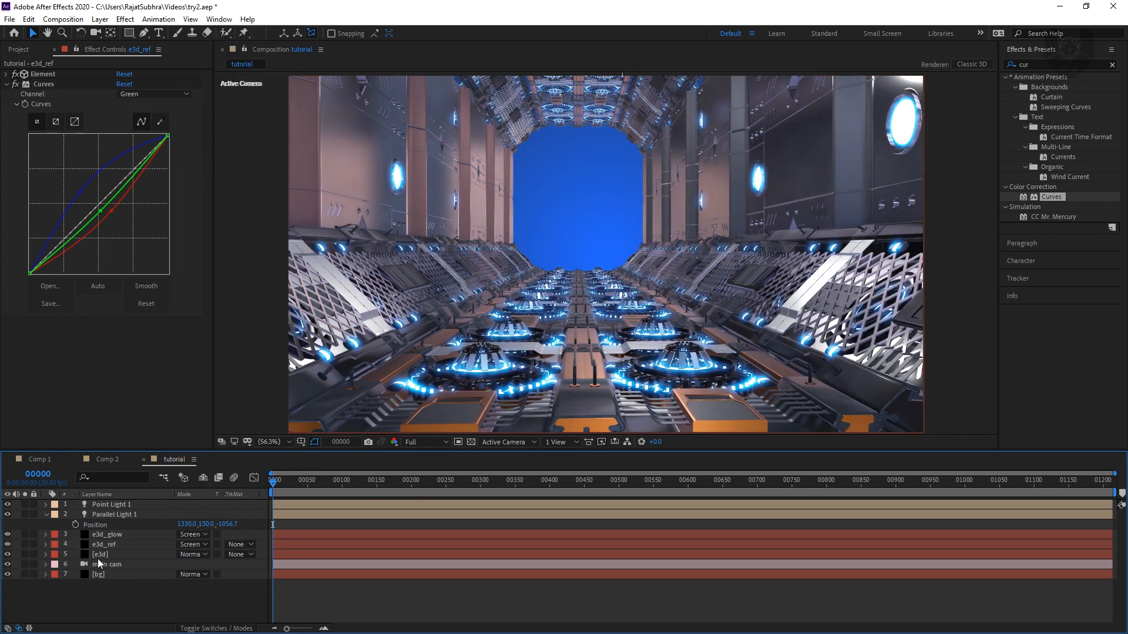
- Enable depth of field in the main cam's camera settings
{"action": "left_click", "coordinate": [101, 564]}
{"action": "double_click", "coordinate": [114, 564]}
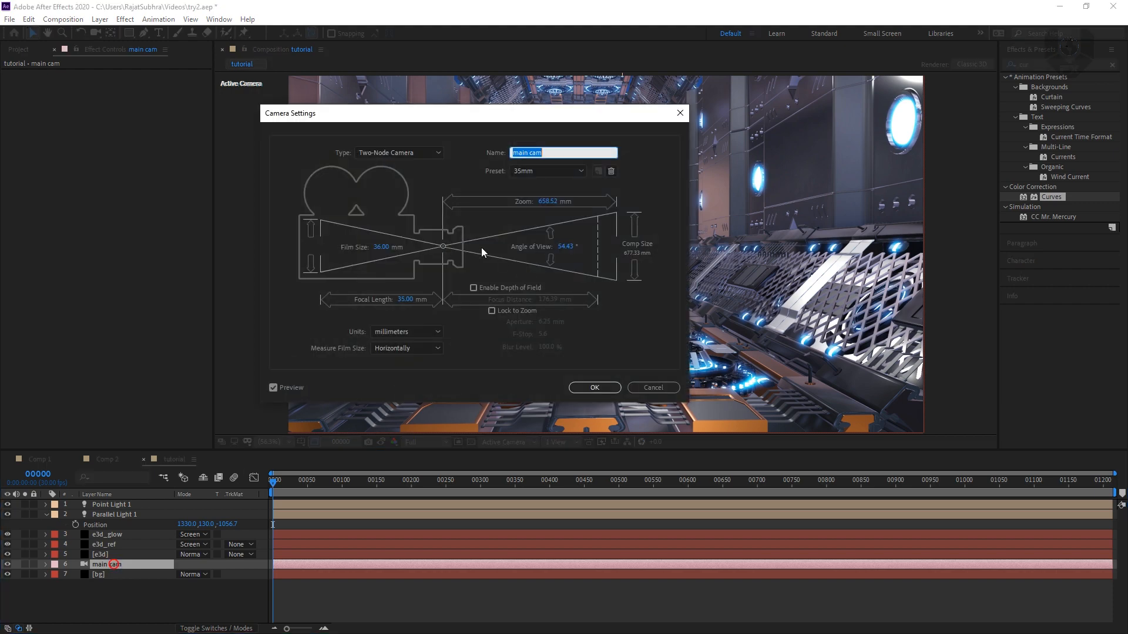
{"action": "left_click", "coordinate": [474, 288]}
{"action": "left_click", "coordinate": [592, 388]}
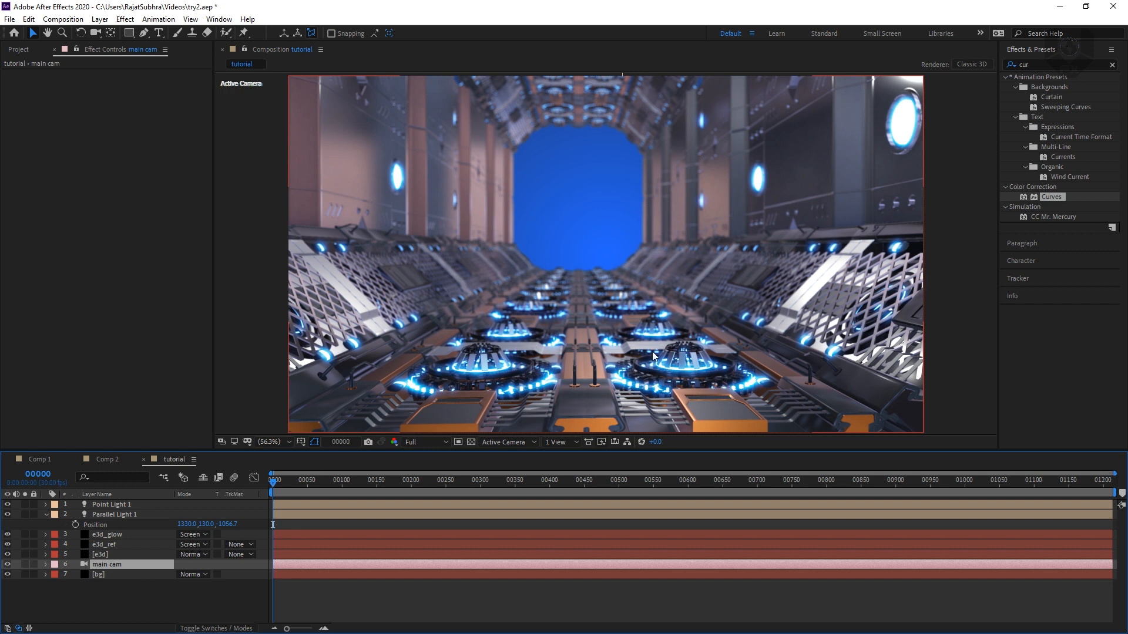
- Disable depth of field in the main cam's camera settings
{"action": "double_click", "coordinate": [108, 565]}
{"action": "left_click", "coordinate": [529, 286]}
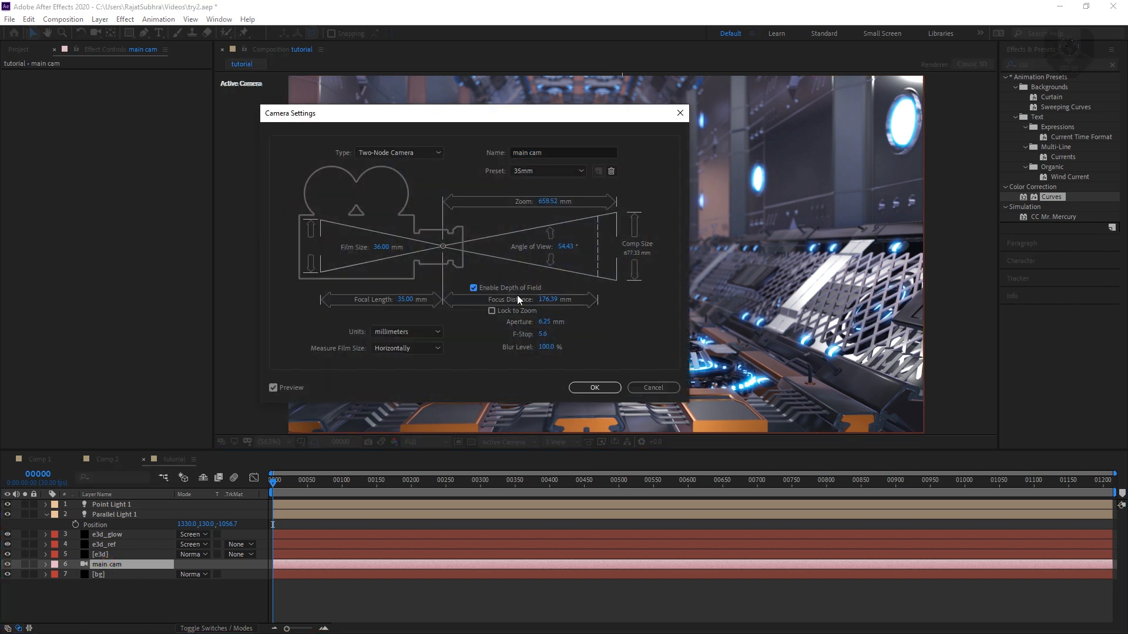
{"action": "left_click", "coordinate": [594, 388]}
- Add a new adjustment layer above all layers and apply the Curves effect to it
{"action": "right_click", "coordinate": [176, 602]}
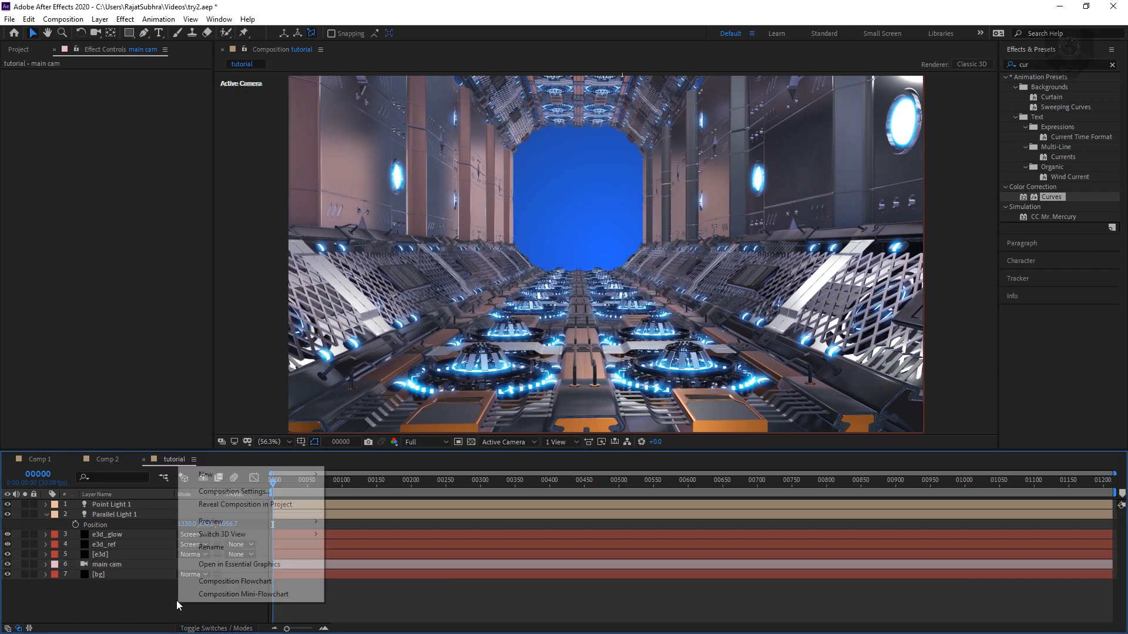
{"action": "mouse_move", "coordinate": [212, 473]}
{"action": "left_click", "coordinate": [369, 569]}
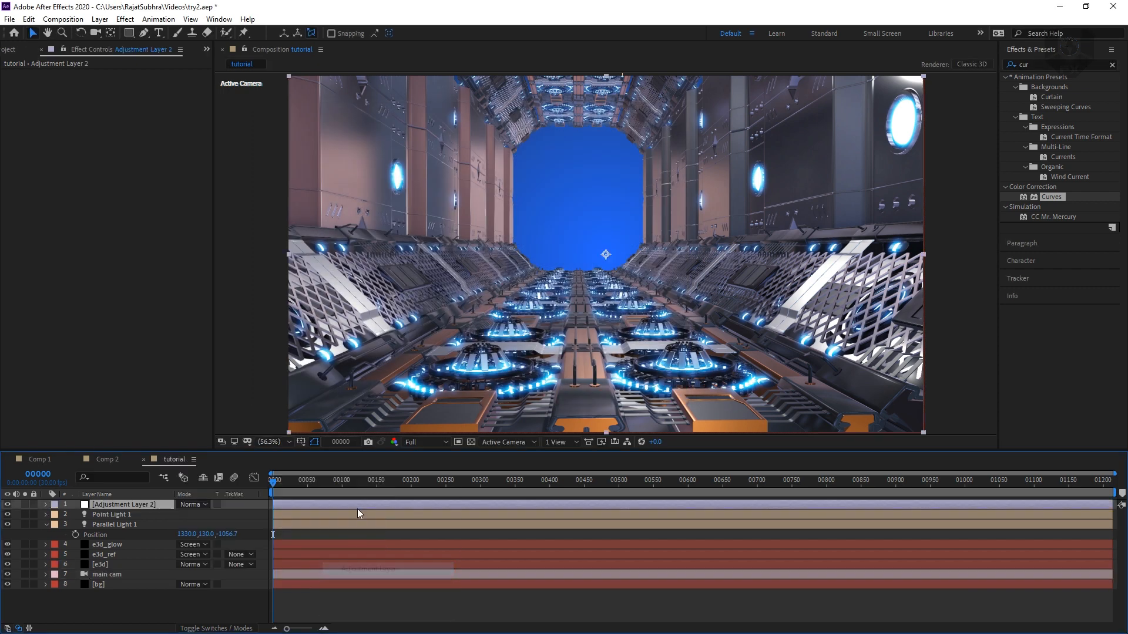
{"action": "right_click", "coordinate": [114, 192]}
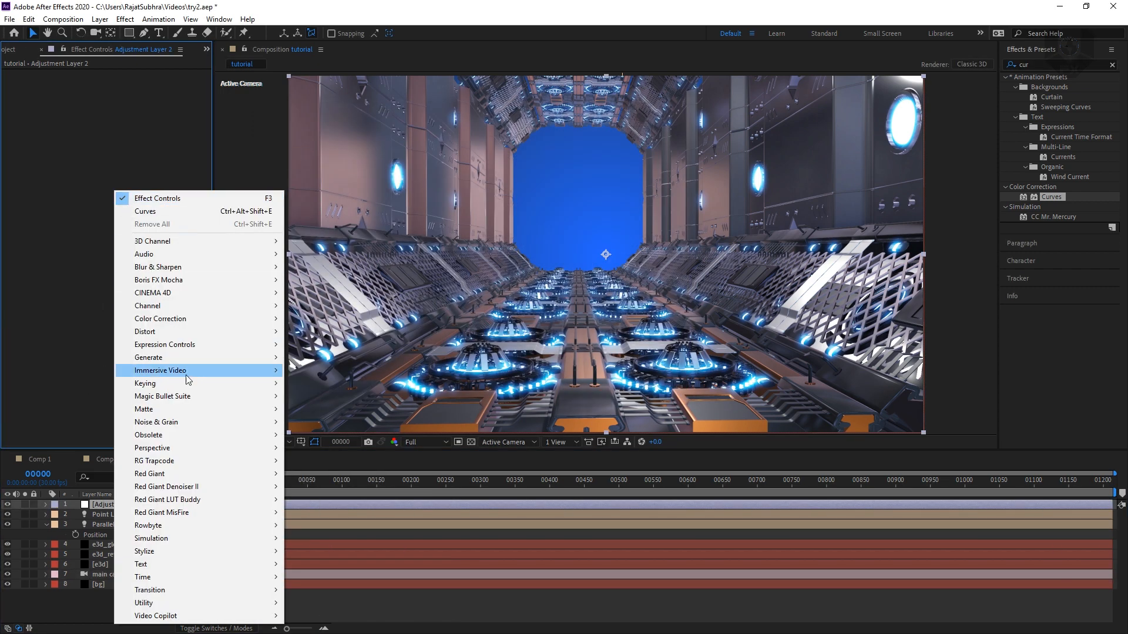
{"action": "mouse_move", "coordinate": [202, 319]}
{"action": "left_click", "coordinate": [312, 419]}
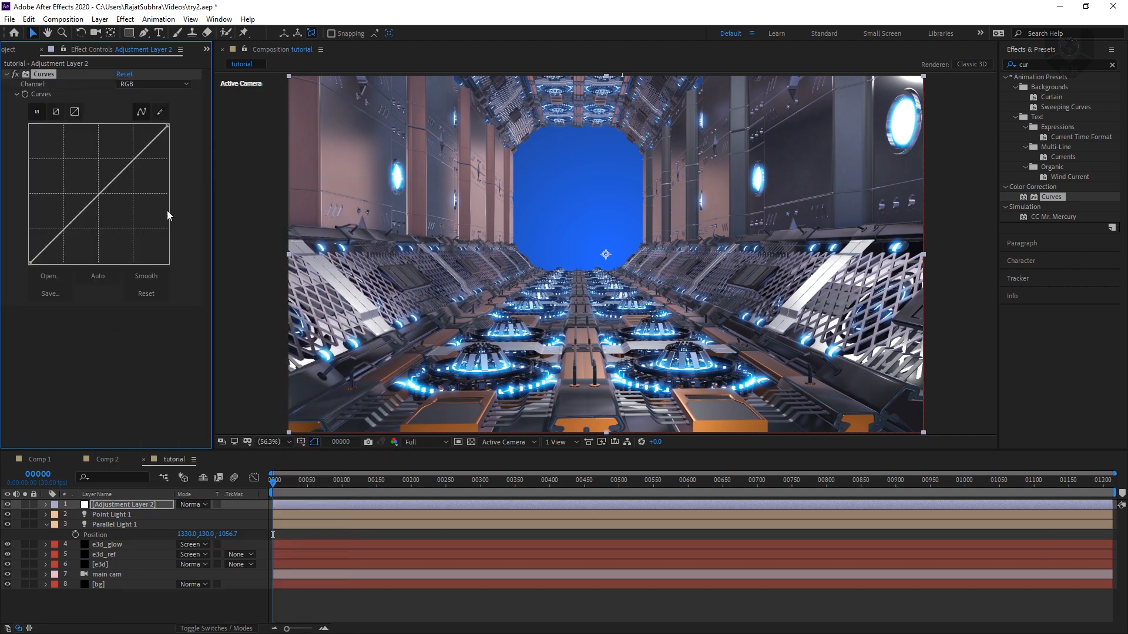
- Lower the shadows of the adjustment layer's RGB curve, pull the red curve down and raise the blue curve slightly
{"action": "left_click_drag", "start_coordinate": [75, 223], "coordinate": [83, 243]}
{"action": "left_click_drag", "start_coordinate": [131, 175], "coordinate": [105, 204]}
{"action": "left_click", "coordinate": [157, 84]}
{"action": "left_click", "coordinate": [140, 106]}
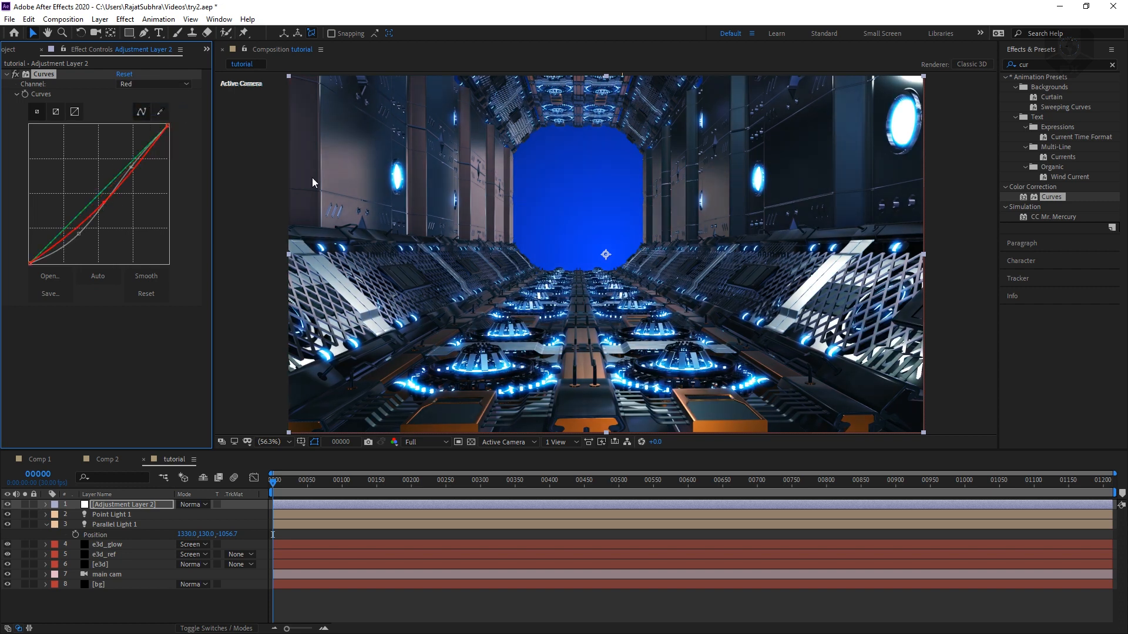
{"action": "left_click", "coordinate": [170, 84]}
{"action": "left_click", "coordinate": [143, 130]}
{"action": "left_click_drag", "start_coordinate": [100, 194], "coordinate": [97, 193]}
- Add a Hue/Saturation effect to the adjustment layer and set Master Hue to -3.0°
{"action": "right_click", "coordinate": [104, 333]}
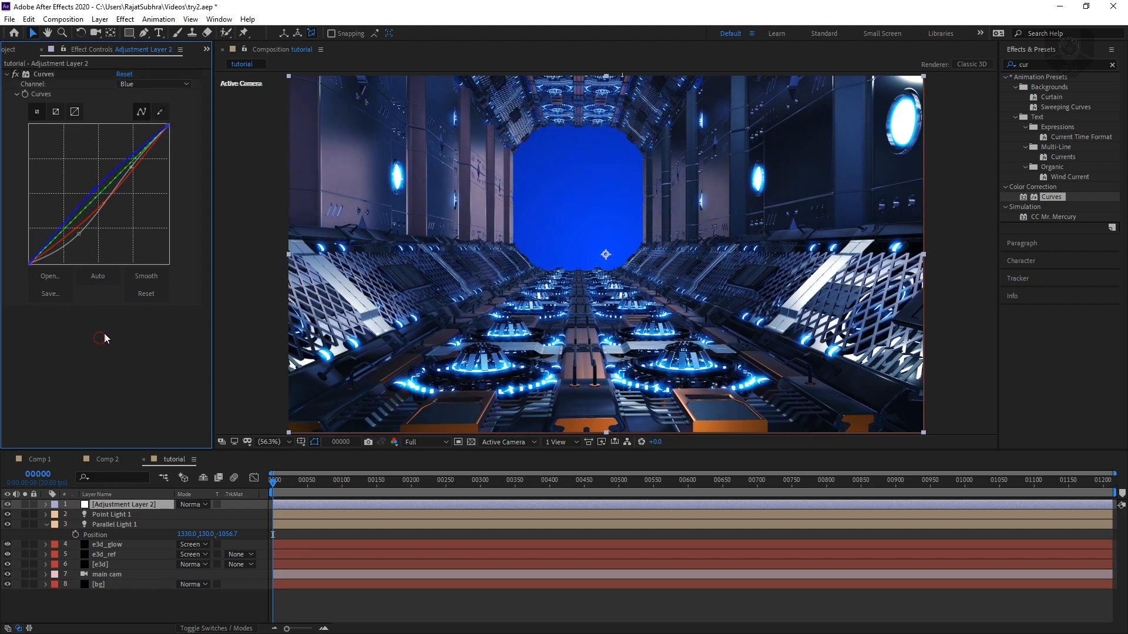
{"action": "mouse_move", "coordinate": [160, 330]}
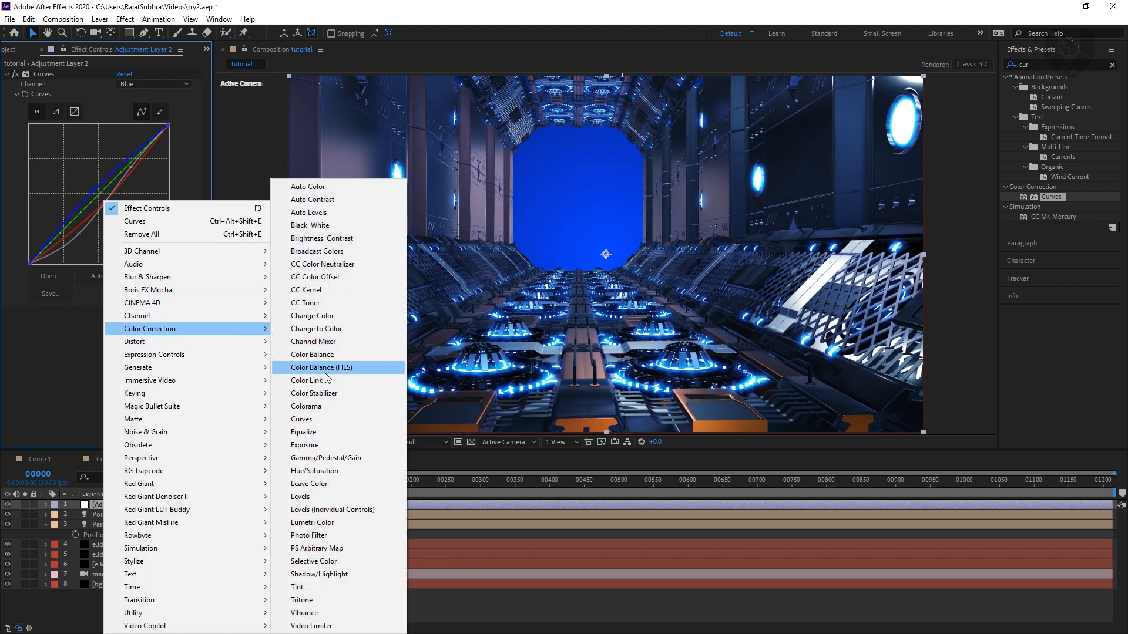
{"action": "left_click", "coordinate": [331, 471]}
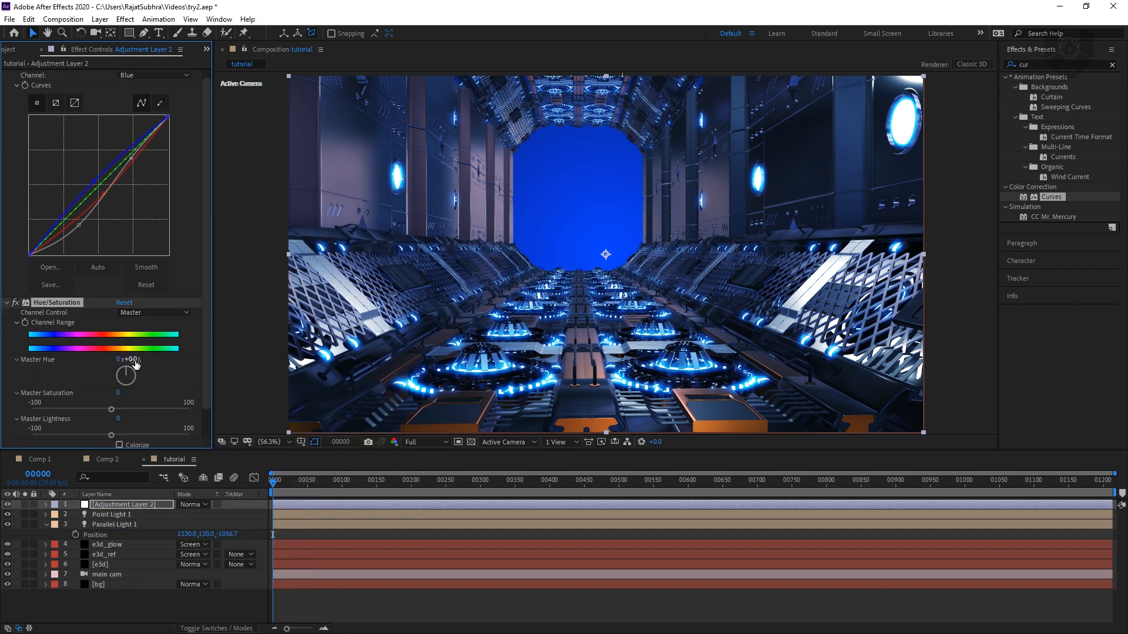
{"action": "mouse_move", "coordinate": [132, 359]}
{"action": "left_mouse_down"}
{"action": "mouse_move", "coordinate": [150, 359]}
{"action": "mouse_move", "coordinate": [129, 358]}
{"action": "left_mouse_up"}
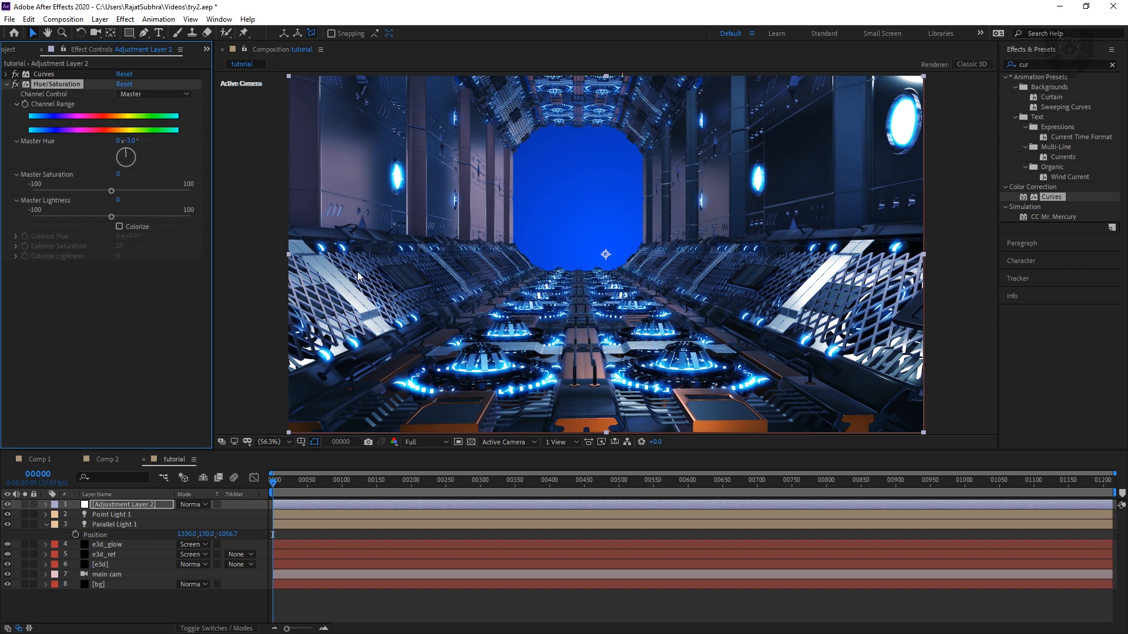
- Open the e3d layer's Element scene setup and identify the surfaces of Component_19's Chrome material by briefly hiding it
{"action": "left_click", "coordinate": [101, 565]}
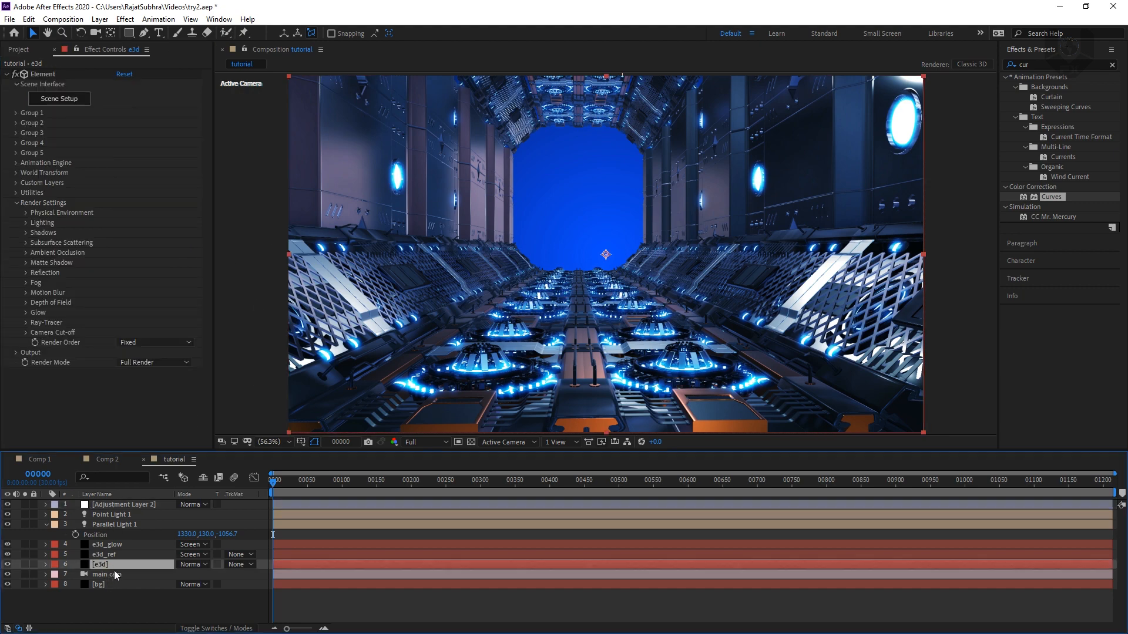
{"action": "left_click", "coordinate": [68, 102]}
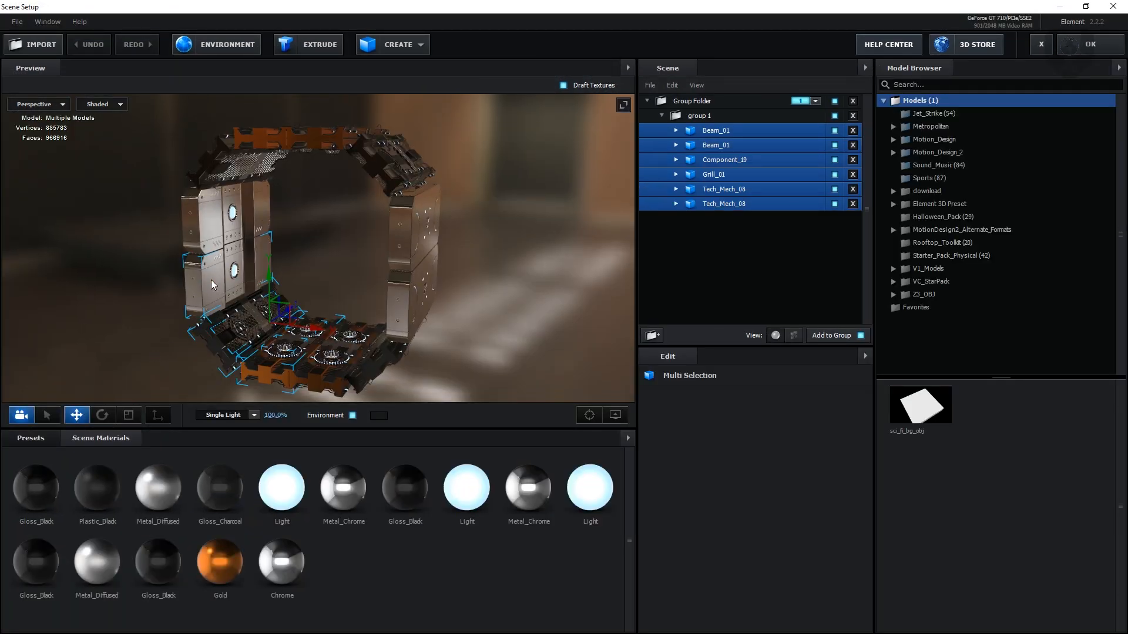
{"action": "left_click", "coordinate": [231, 284]}
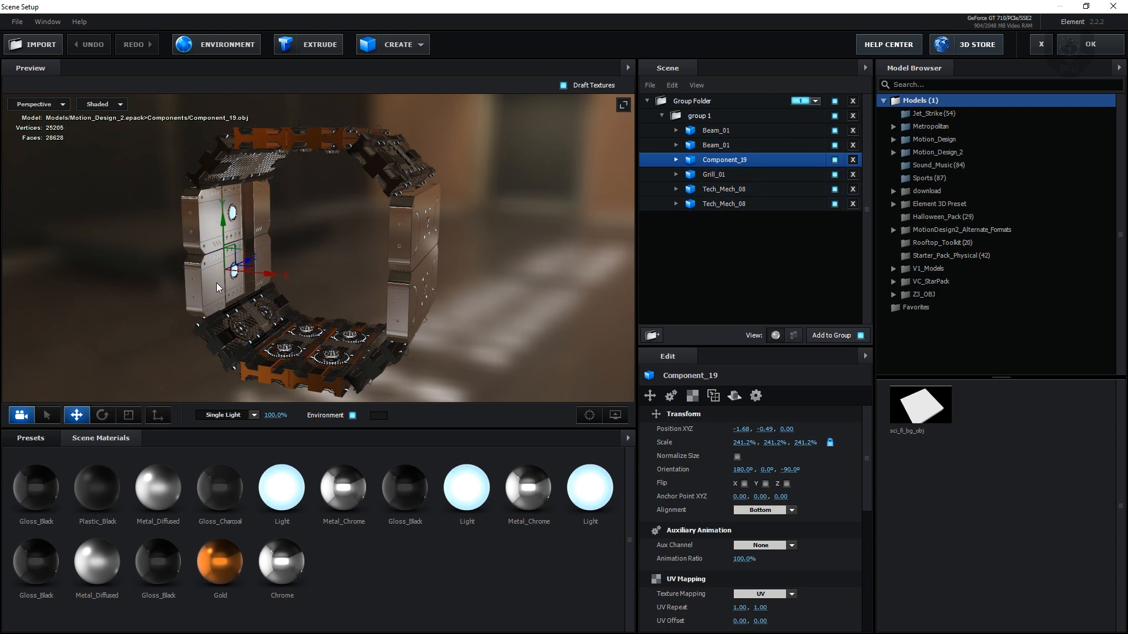
{"action": "left_click", "coordinate": [676, 160]}
{"action": "left_click", "coordinate": [739, 189]}
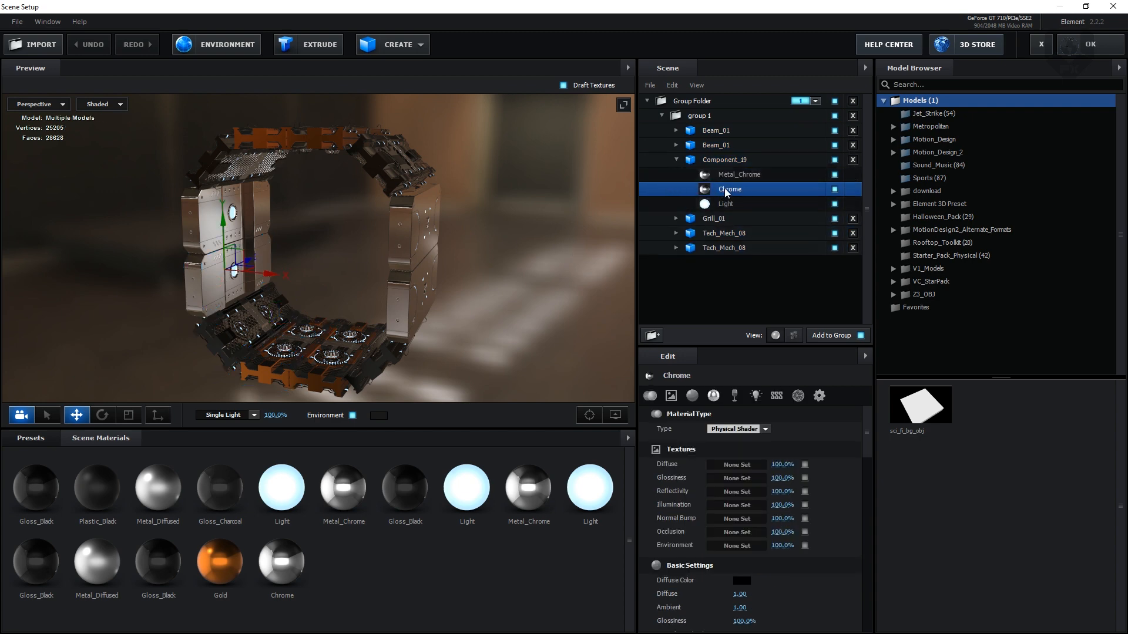
{"action": "left_click", "coordinate": [834, 189]}
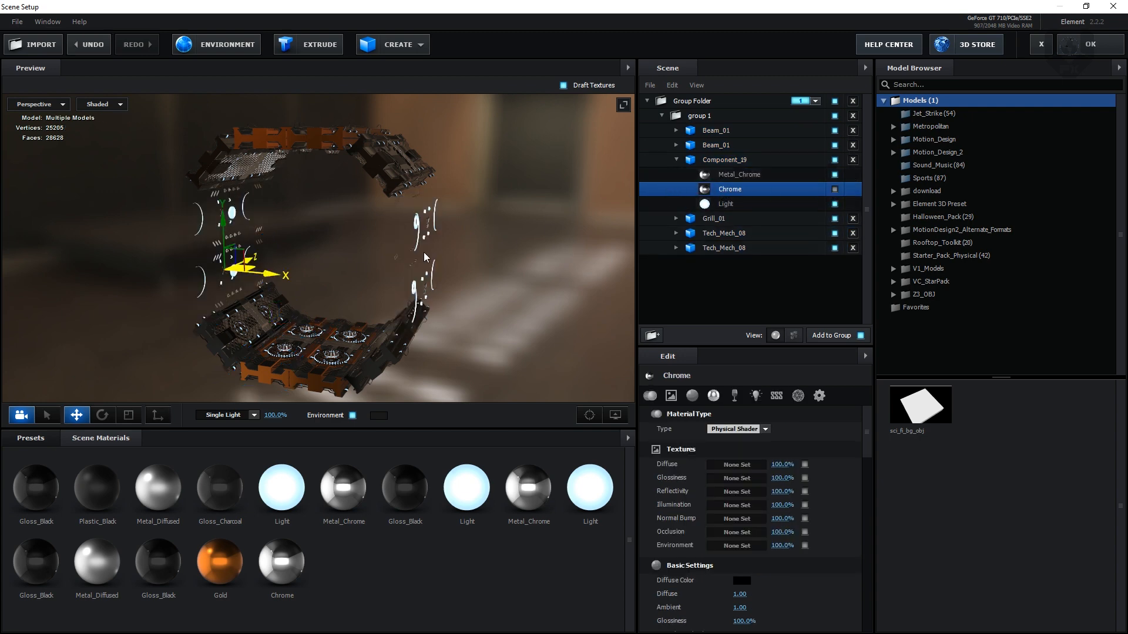
{"action": "left_click", "coordinate": [835, 189]}
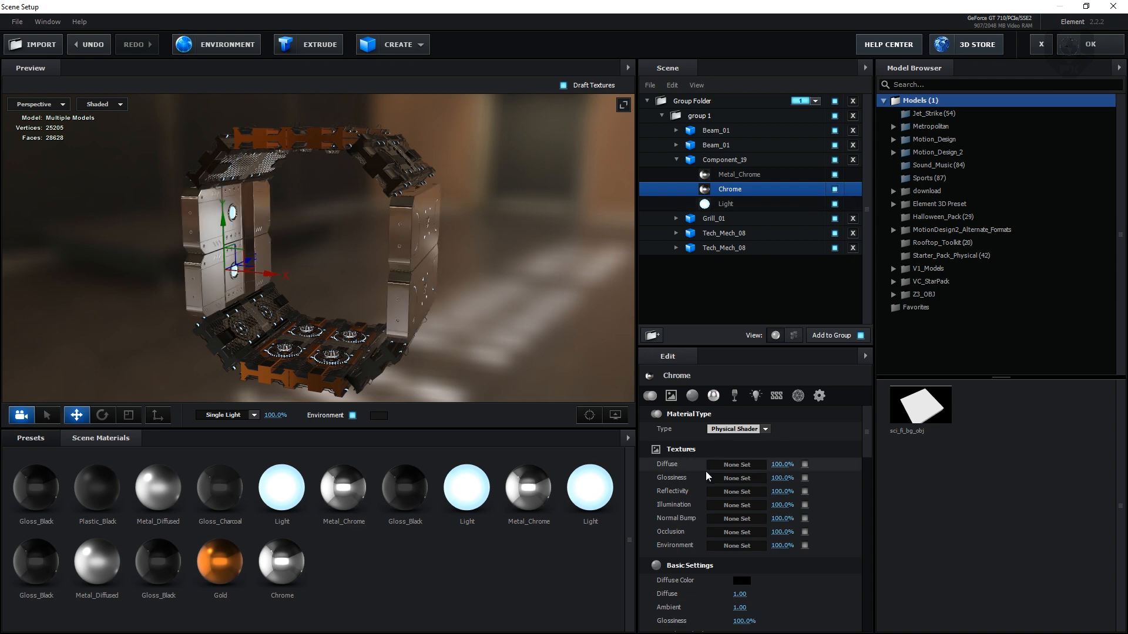
- Load grunge texture (38) from the 3ds textures folder in Pictures as the Chrome material's Glossiness texture
{"action": "left_click", "coordinate": [758, 477]}
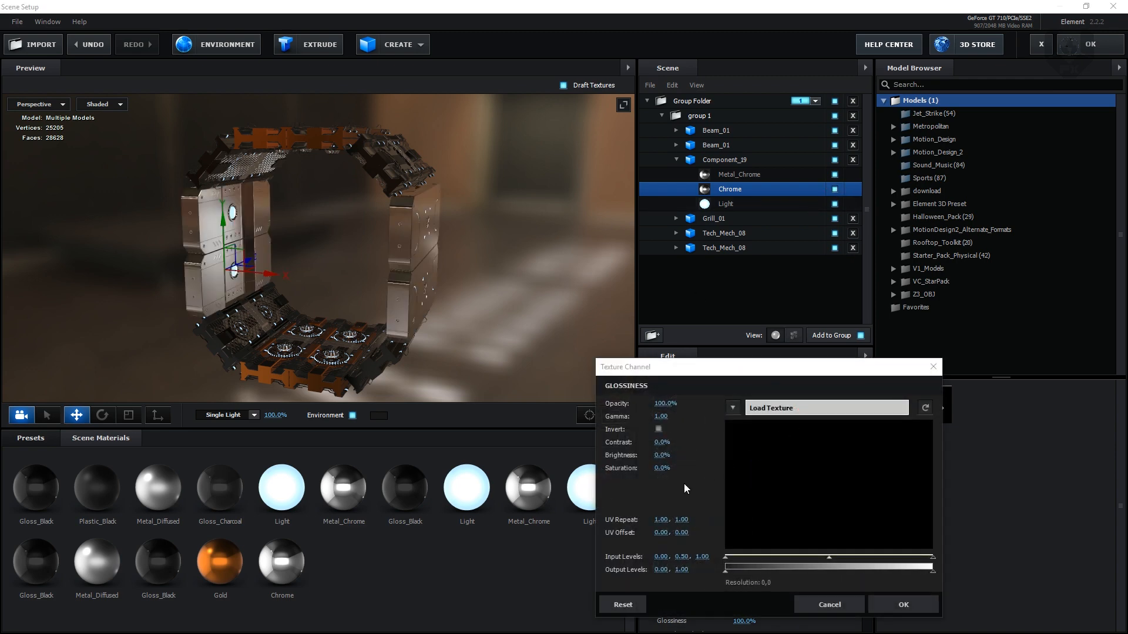
{"action": "left_click", "coordinate": [801, 410]}
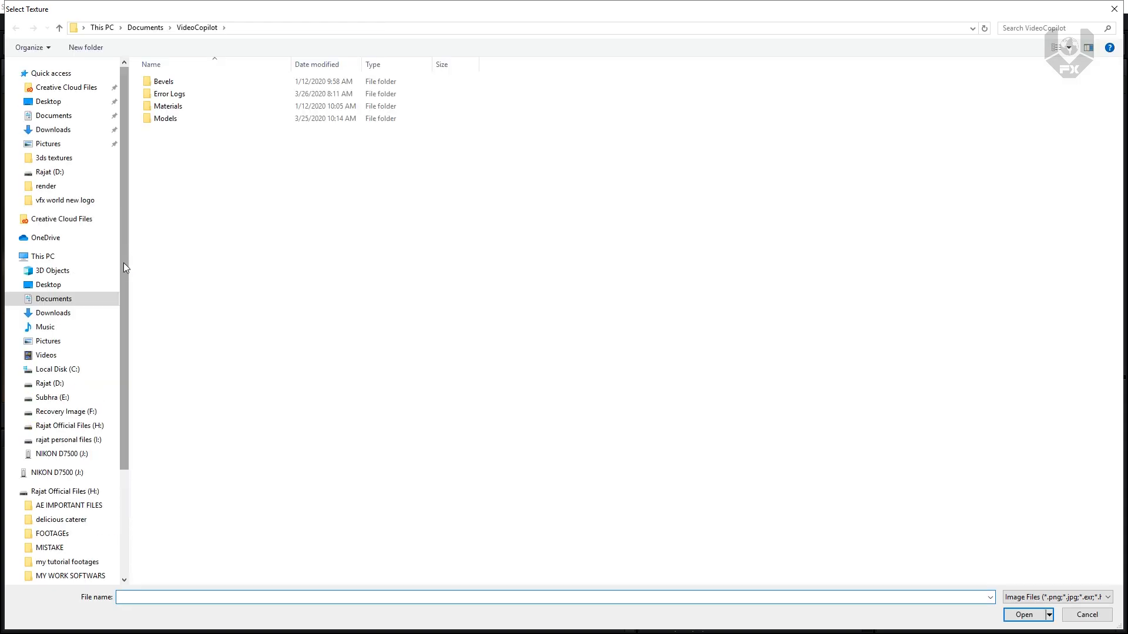
{"action": "left_click", "coordinate": [70, 340]}
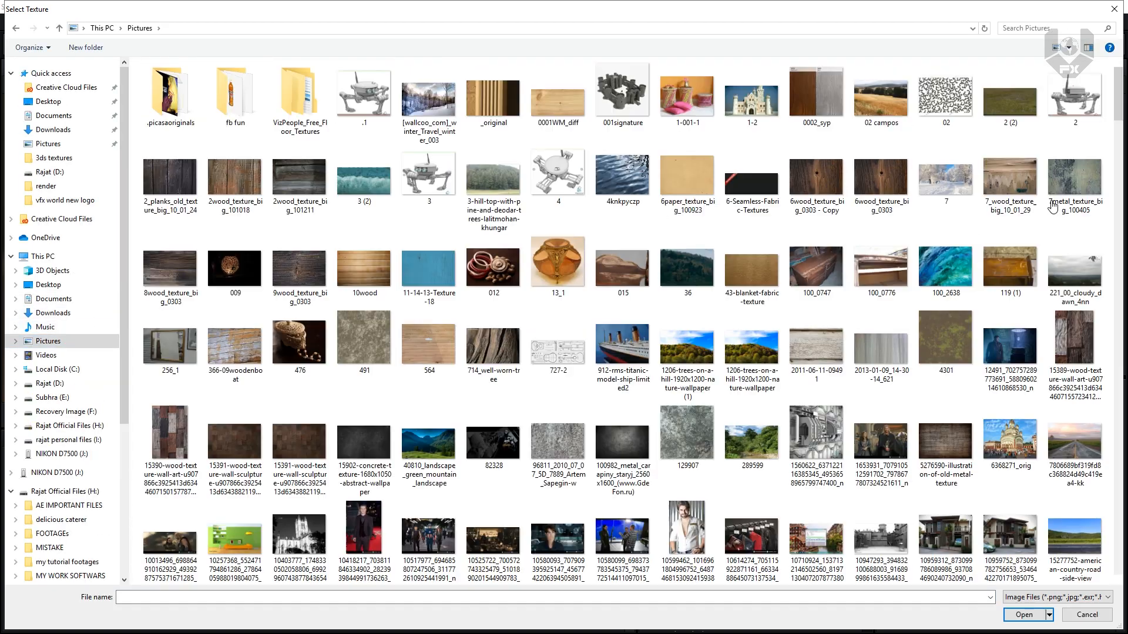
{"action": "left_click_drag", "start_coordinate": [1116, 113], "coordinate": [1108, 261]}
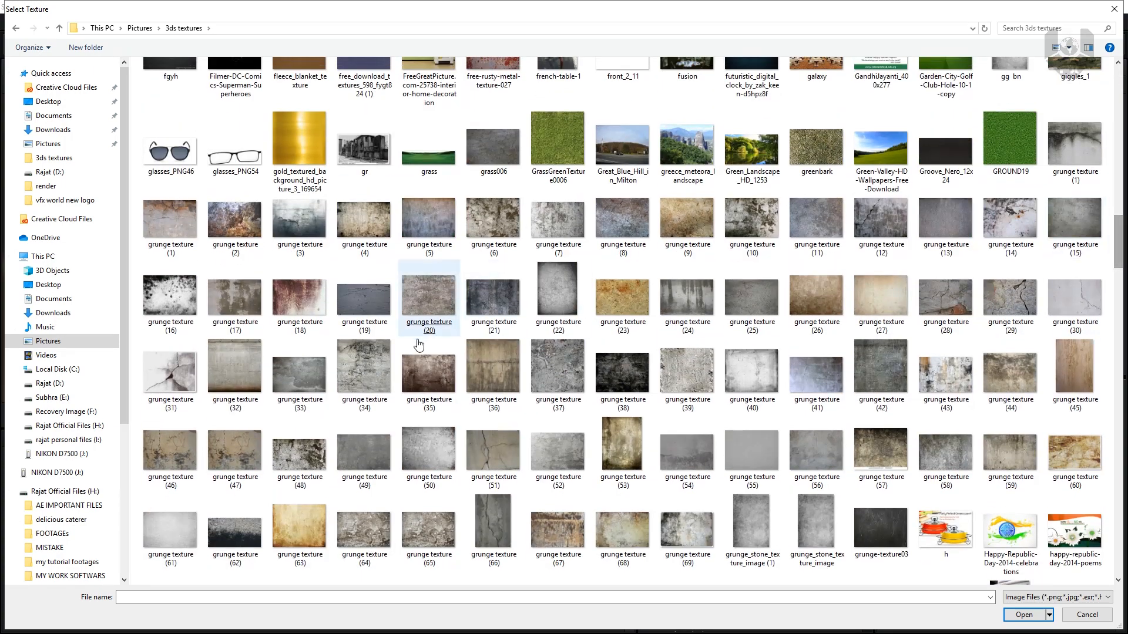
{"action": "left_click", "coordinate": [365, 369]}
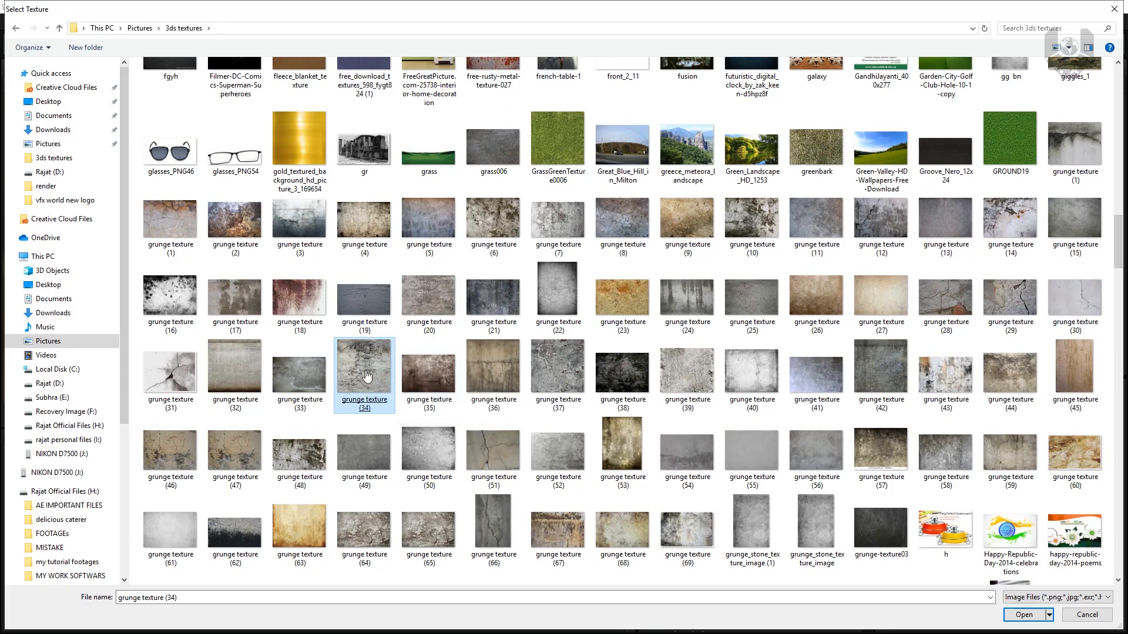
{"action": "left_click", "coordinate": [552, 386]}
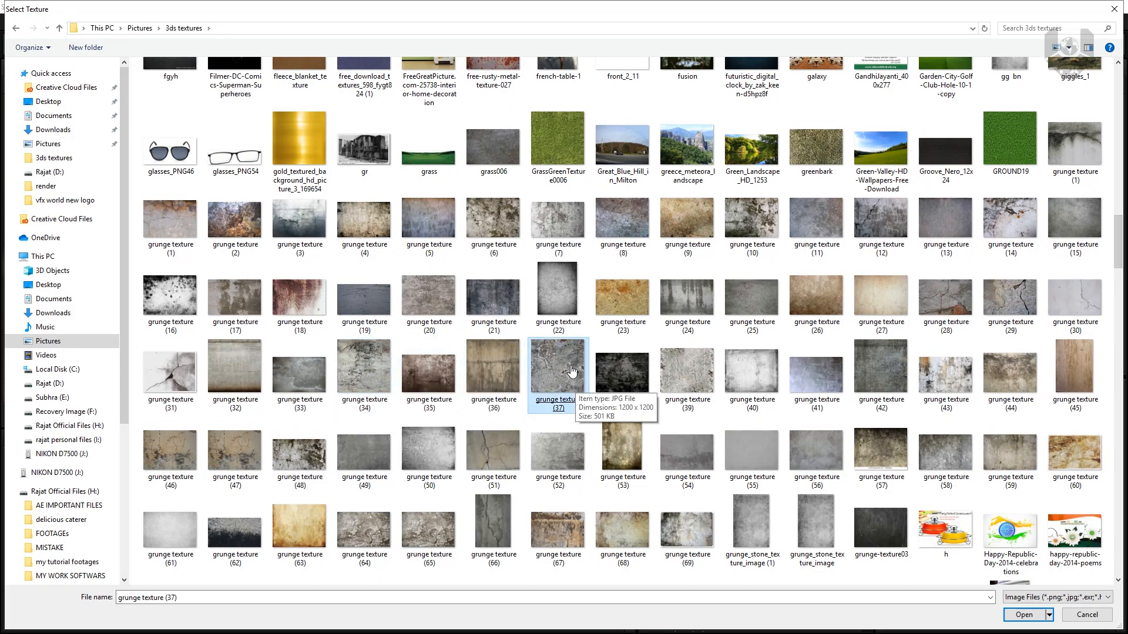
{"action": "left_click", "coordinate": [639, 373]}
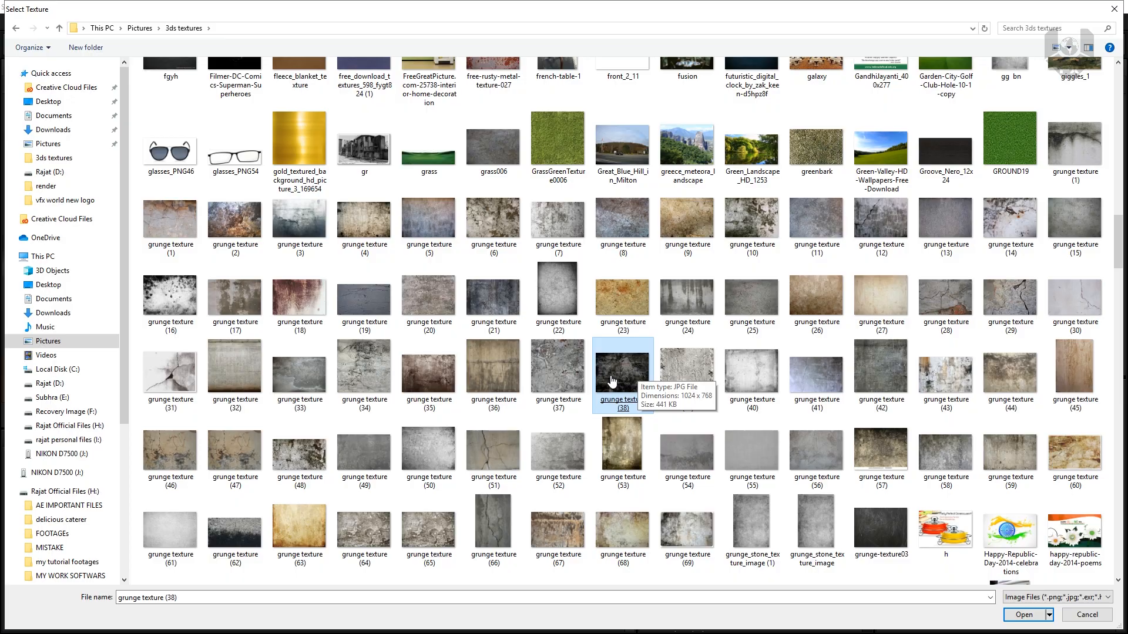
{"action": "double_click", "coordinate": [614, 379]}
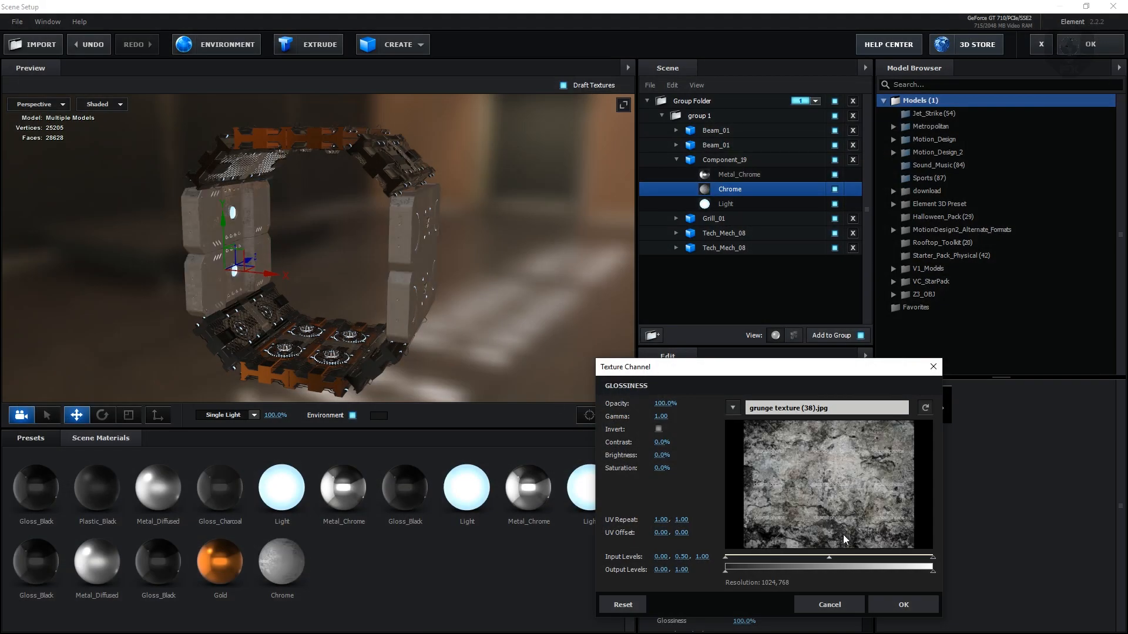
{"action": "left_click", "coordinate": [906, 604]}
- Reduce the Chrome material's Glossiness texture strength to 55% and copy that texture into the Normal Bump channel
{"action": "left_click_drag", "start_coordinate": [323, 264], "coordinate": [295, 264]}
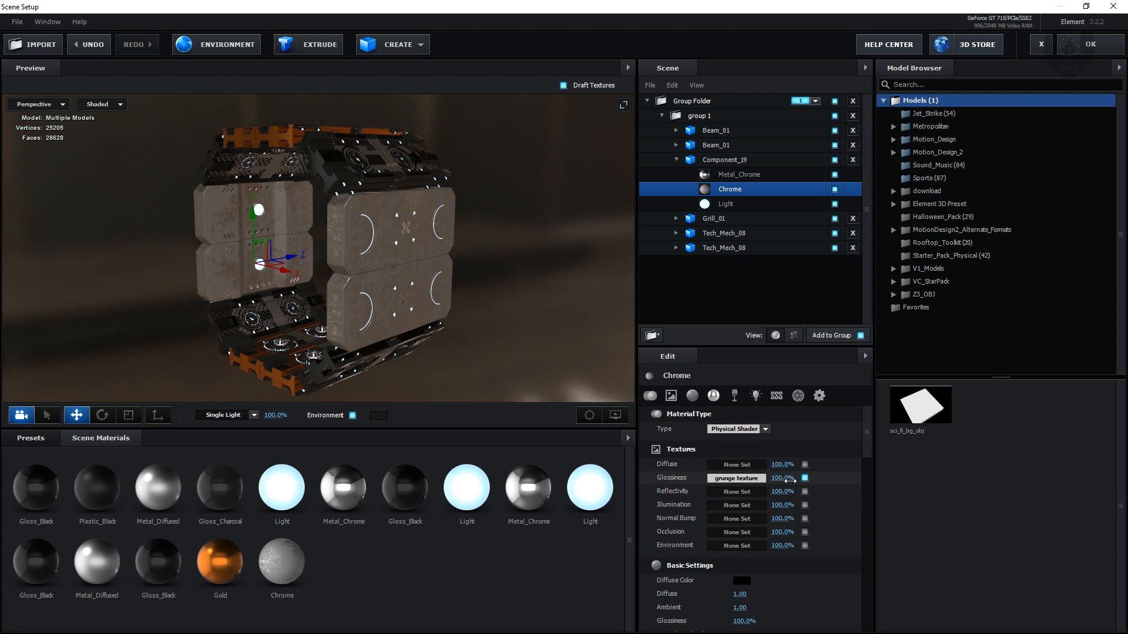
{"action": "left_click_drag", "start_coordinate": [783, 480], "coordinate": [754, 479]}
{"action": "left_click_drag", "start_coordinate": [535, 366], "coordinate": [502, 359]}
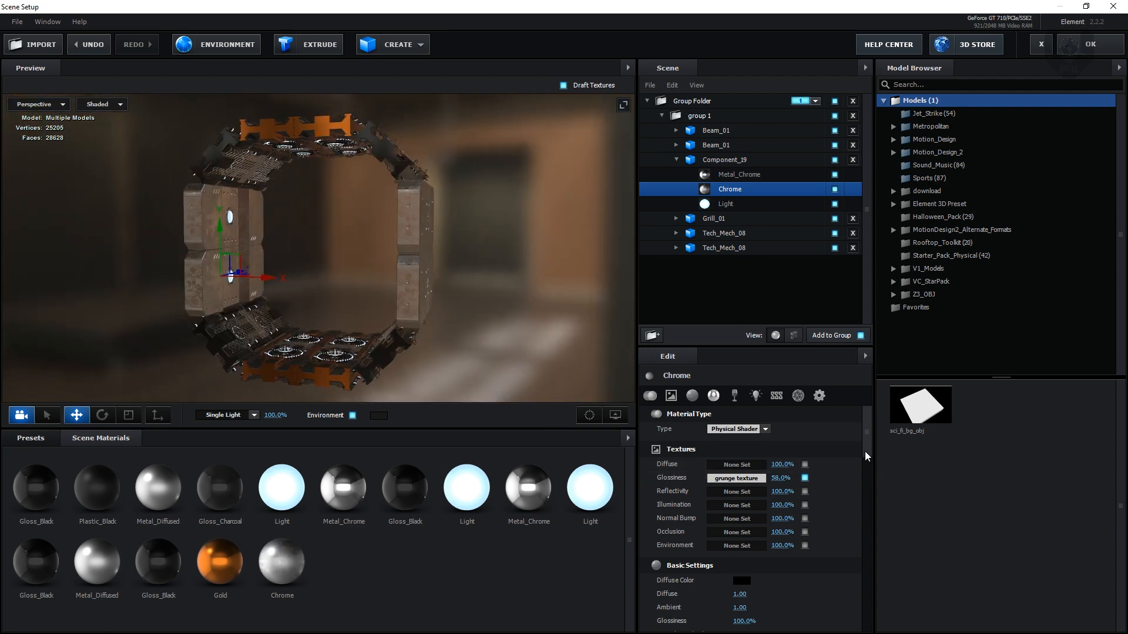
{"action": "mouse_move", "coordinate": [865, 451]}
{"action": "left_mouse_down"}
{"action": "mouse_move", "coordinate": [867, 485]}
{"action": "mouse_move", "coordinate": [862, 439]}
{"action": "left_mouse_up"}
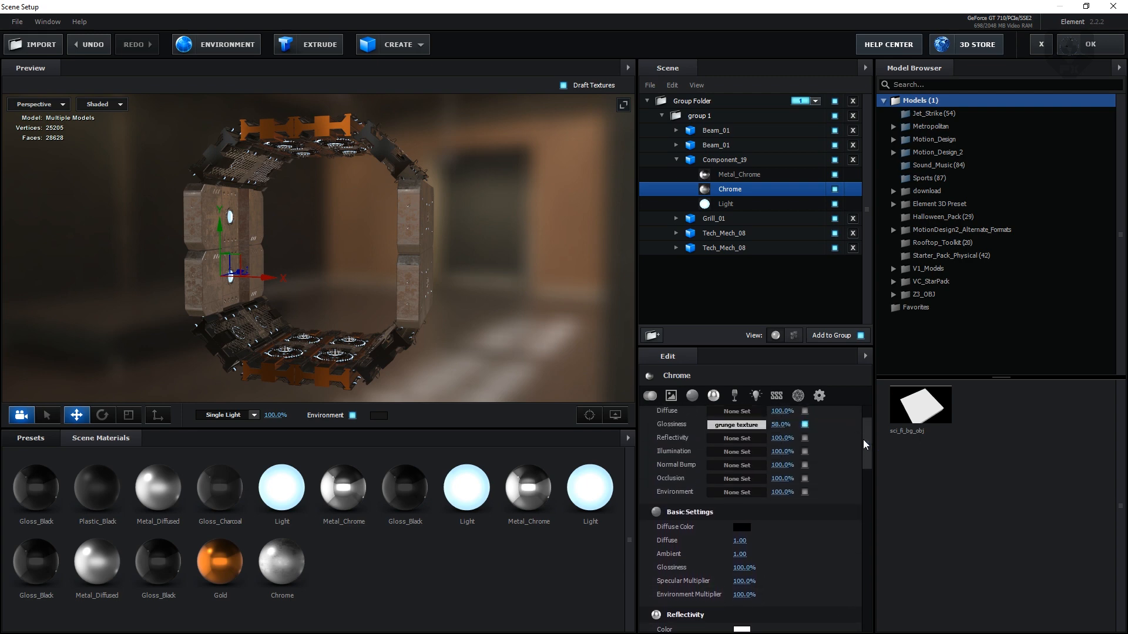
{"action": "right_click", "coordinate": [753, 423]}
{"action": "left_click", "coordinate": [780, 447]}
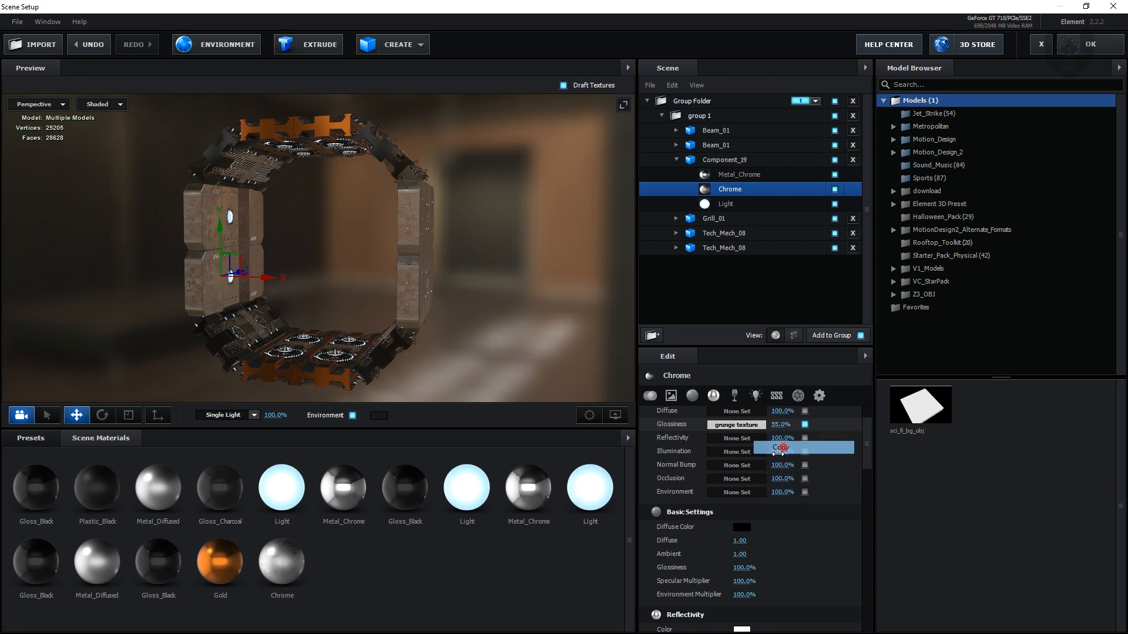
{"action": "right_click", "coordinate": [743, 468]}
{"action": "left_click", "coordinate": [768, 503]}
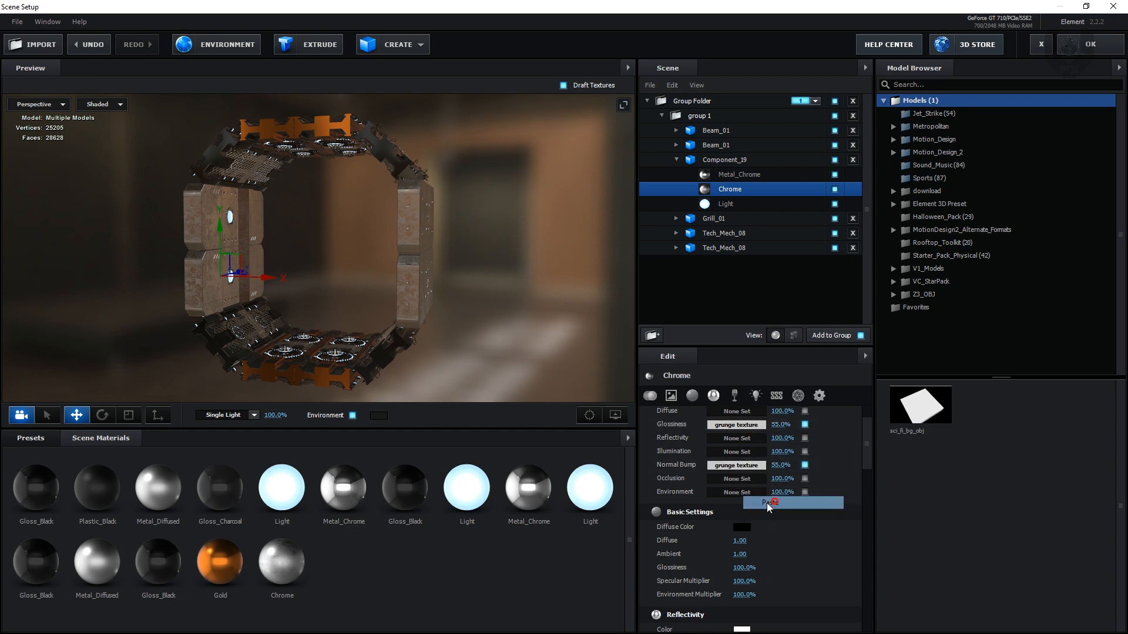
- Inspect the textured wall panels from several angles and reduce the Chrome material's Normal Bump strength to 9%
{"action": "left_click_drag", "start_coordinate": [303, 284], "coordinate": [255, 239]}
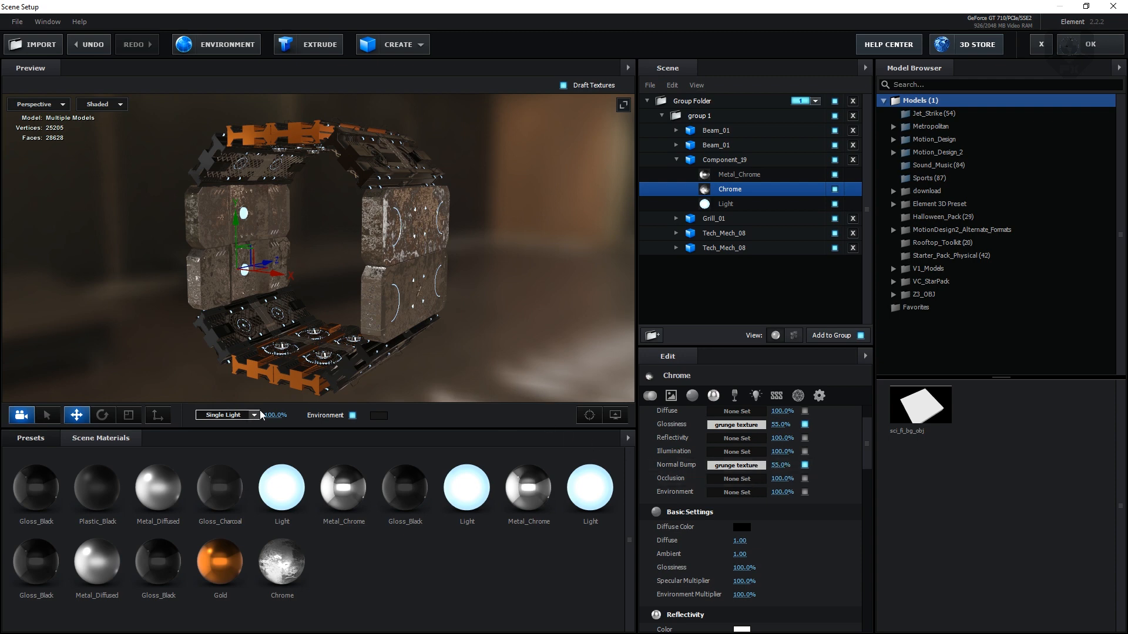
{"action": "left_click_drag", "start_coordinate": [188, 361], "coordinate": [205, 183]}
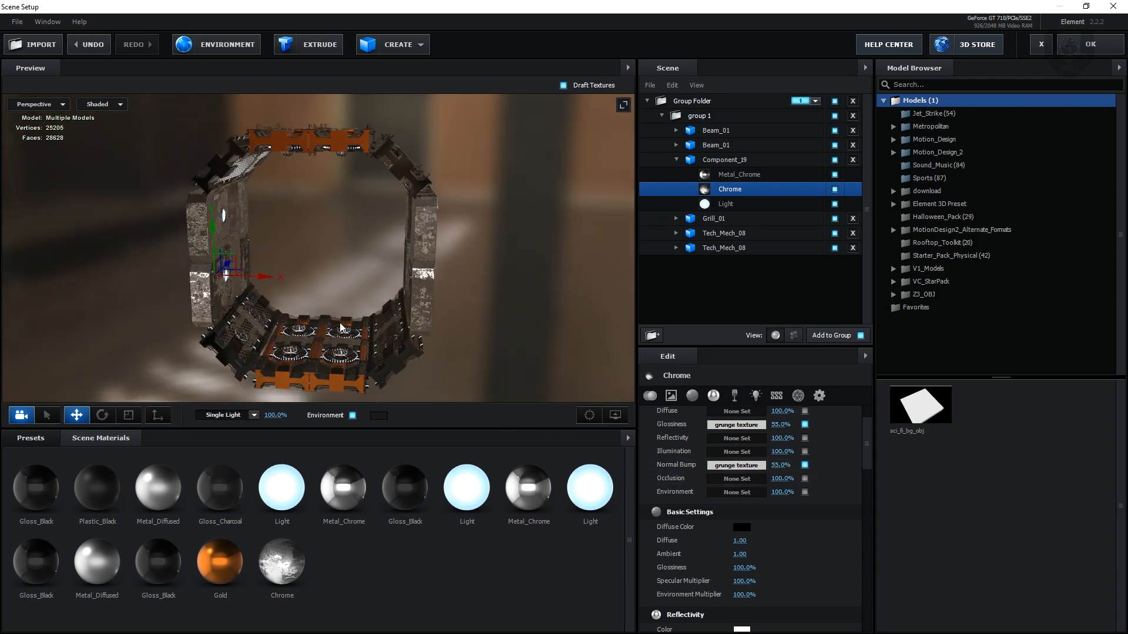
{"action": "left_click_drag", "start_coordinate": [319, 261], "coordinate": [273, 294]}
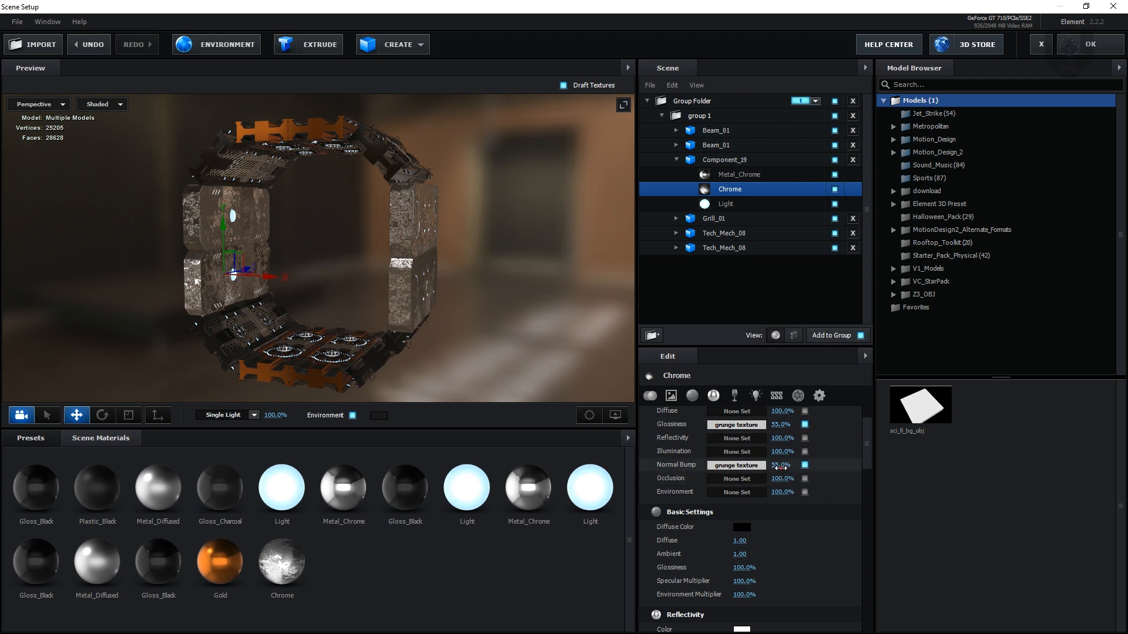
{"action": "left_click_drag", "start_coordinate": [780, 466], "coordinate": [758, 474]}
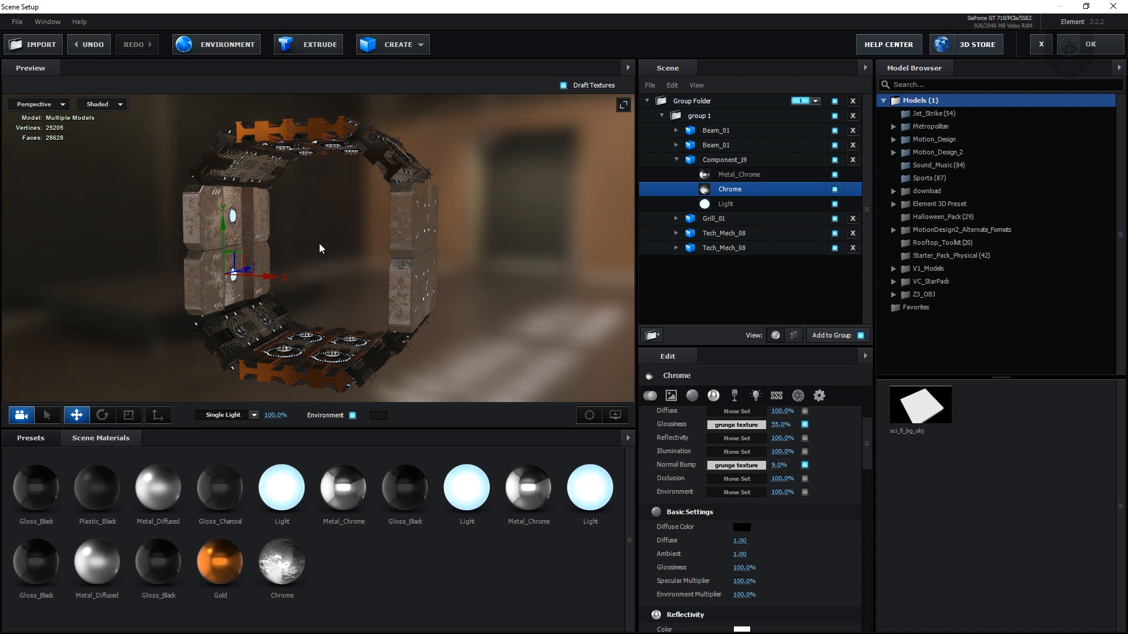
- Lower the Chrome material's Glossiness texture strength to 34% and apply the scene setup to the composition
{"action": "left_click_drag", "start_coordinate": [319, 243], "coordinate": [296, 244]}
{"action": "left_click_drag", "start_coordinate": [781, 424], "coordinate": [767, 426]}
{"action": "left_click_drag", "start_coordinate": [311, 244], "coordinate": [360, 248]}
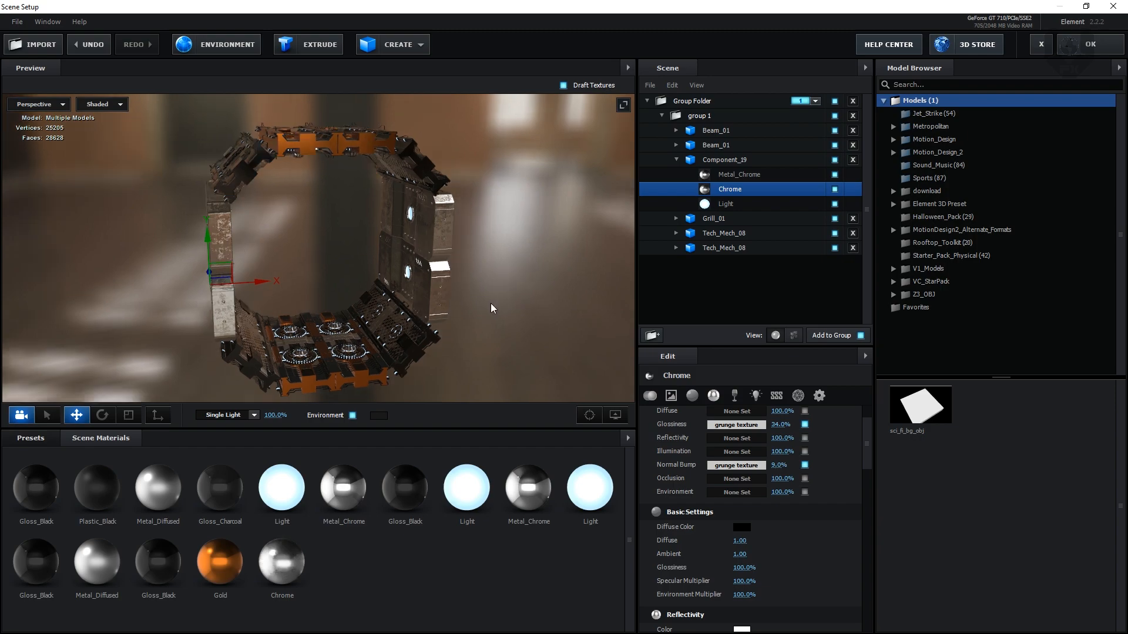
{"action": "left_click", "coordinate": [1086, 47]}
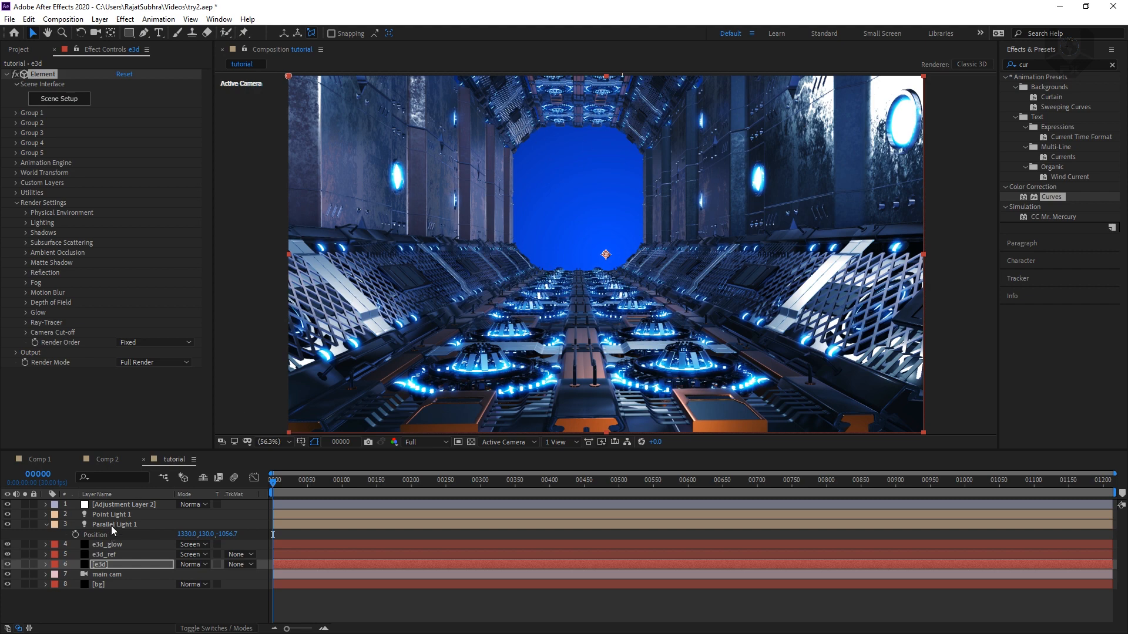
- Enable depth of field in the settings of the main cam camera layer
{"action": "left_click", "coordinate": [106, 565]}
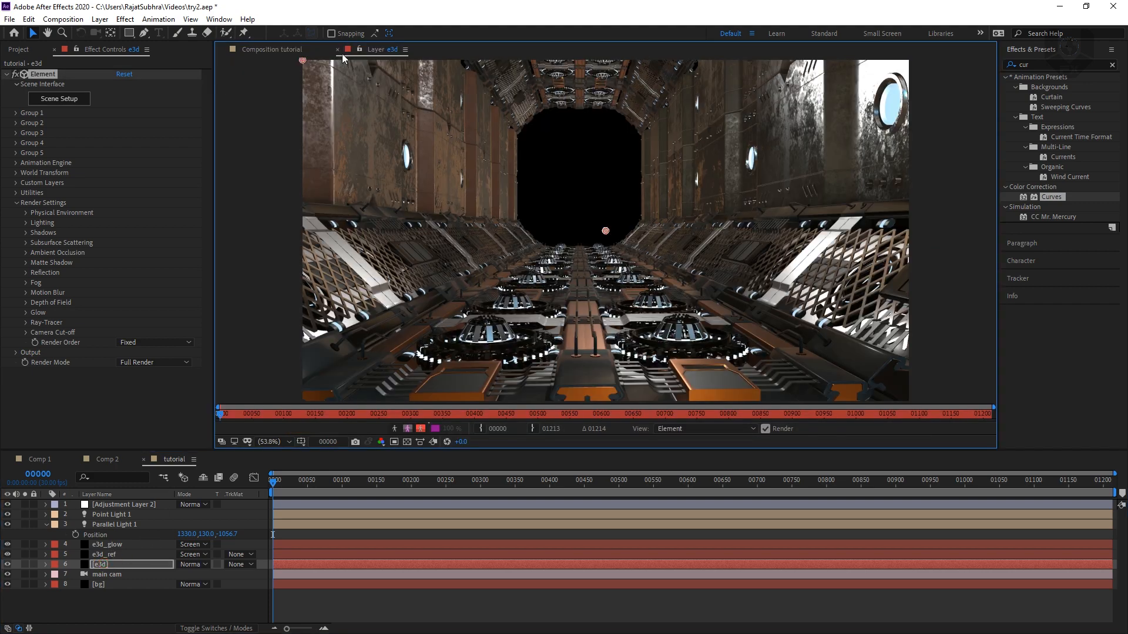
{"action": "left_click", "coordinate": [338, 50]}
{"action": "double_click", "coordinate": [105, 574]}
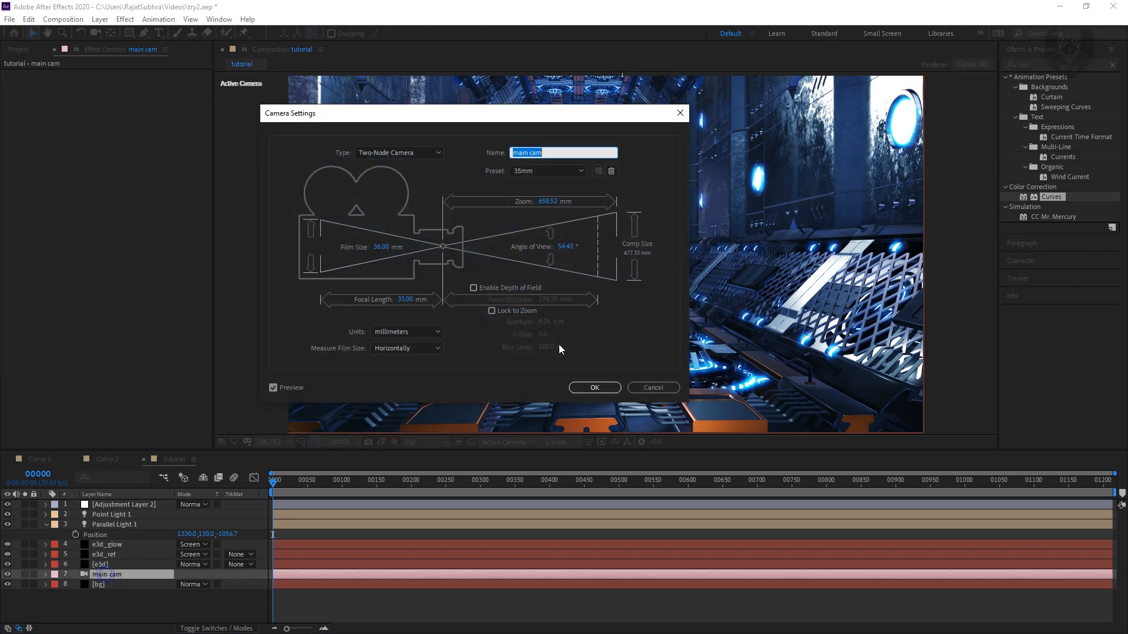
{"action": "left_click", "coordinate": [510, 287]}
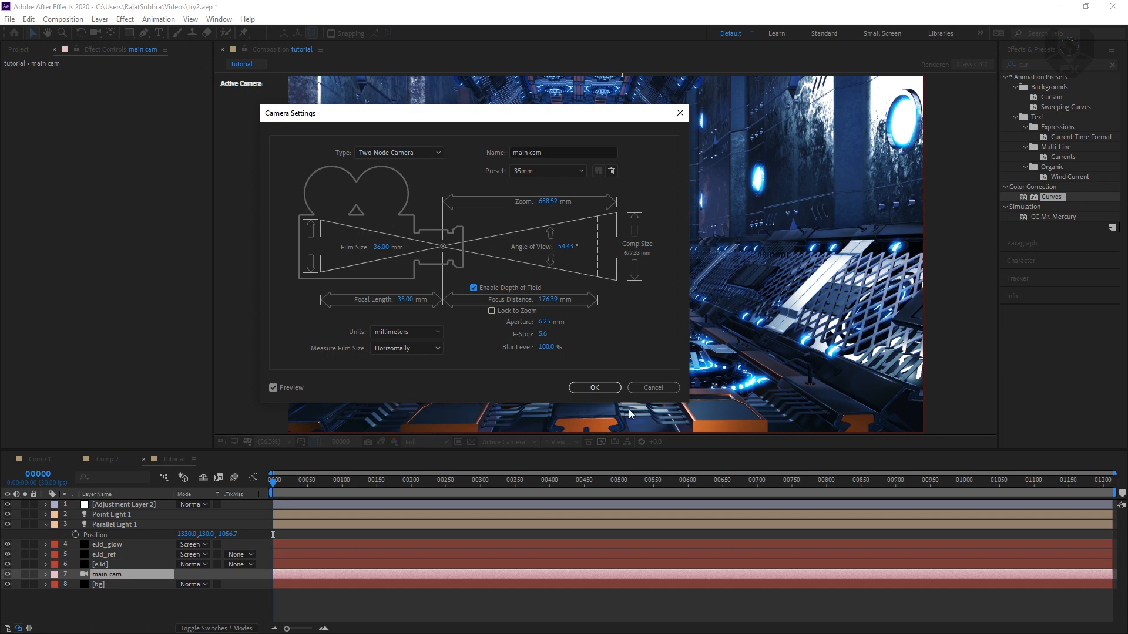
{"action": "left_click", "coordinate": [601, 388]}
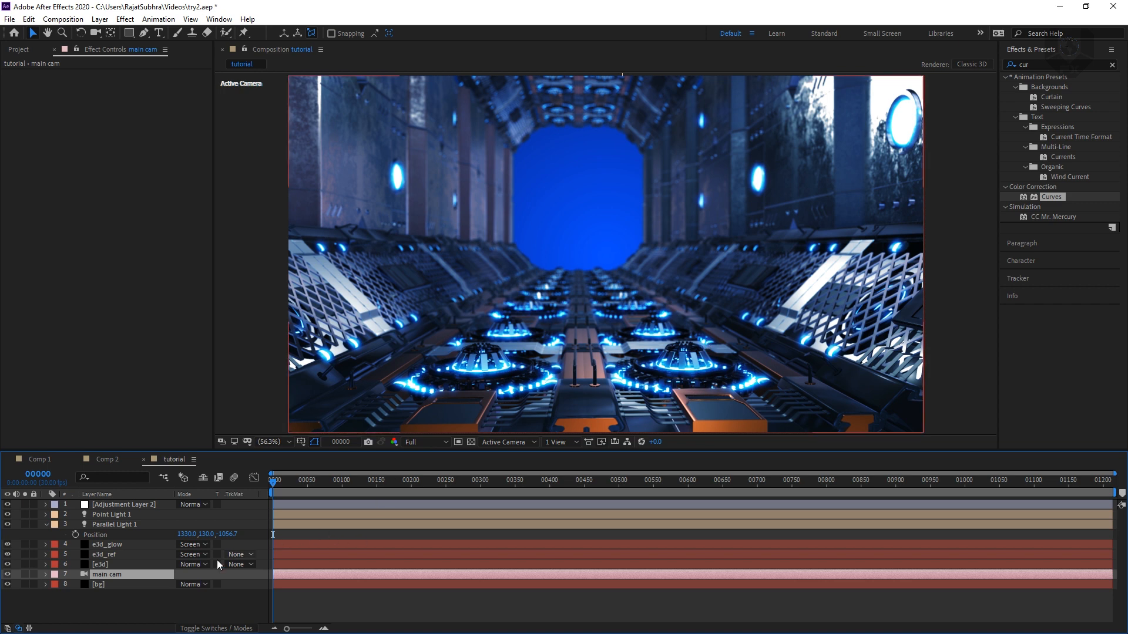
- Hide all layers of the tutorial composition and save the project
{"action": "left_click", "coordinate": [112, 584]}
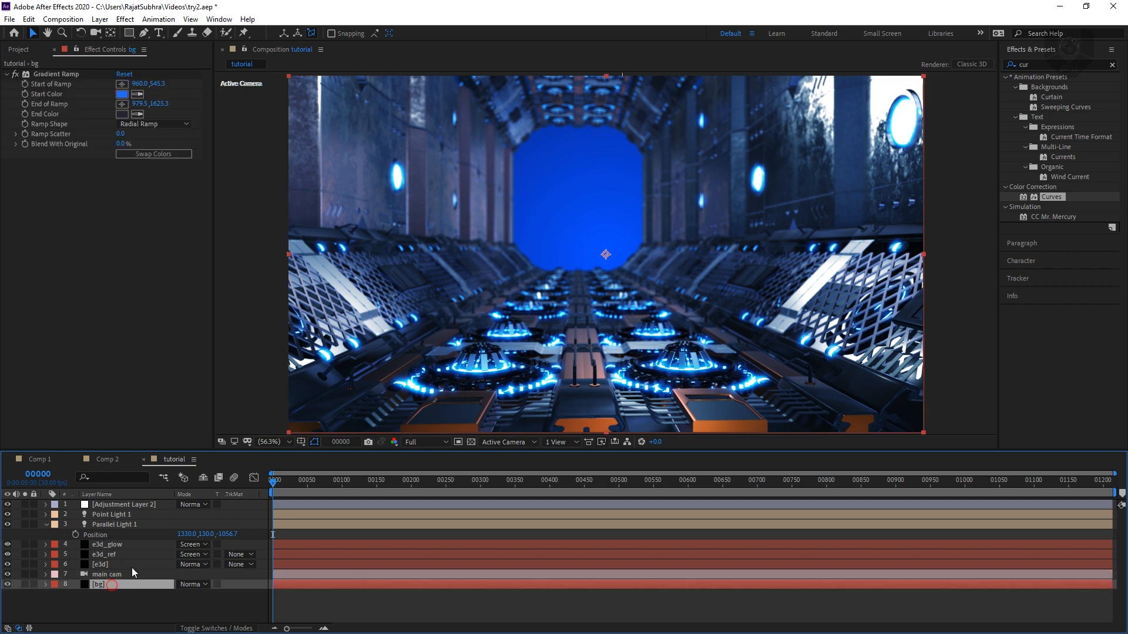
{"action": "left_click", "coordinate": [139, 506], "text": "shift"}
{"action": "left_click", "coordinate": [8, 506]}
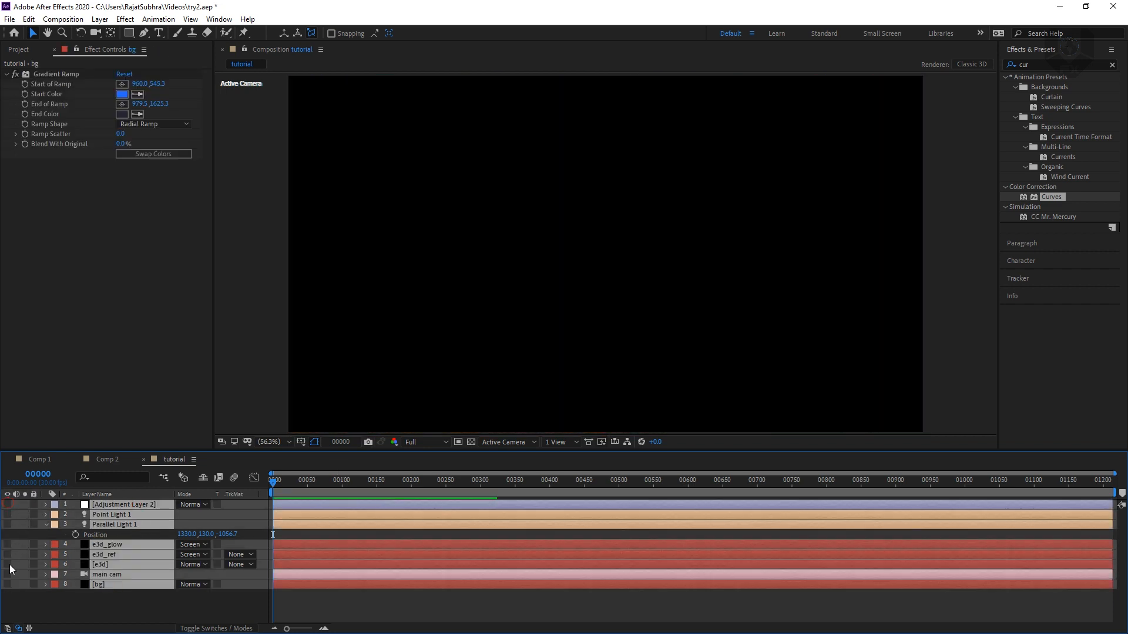
{"action": "left_click", "coordinate": [130, 613]}
{"action": "key", "text": "ctrl+s"}
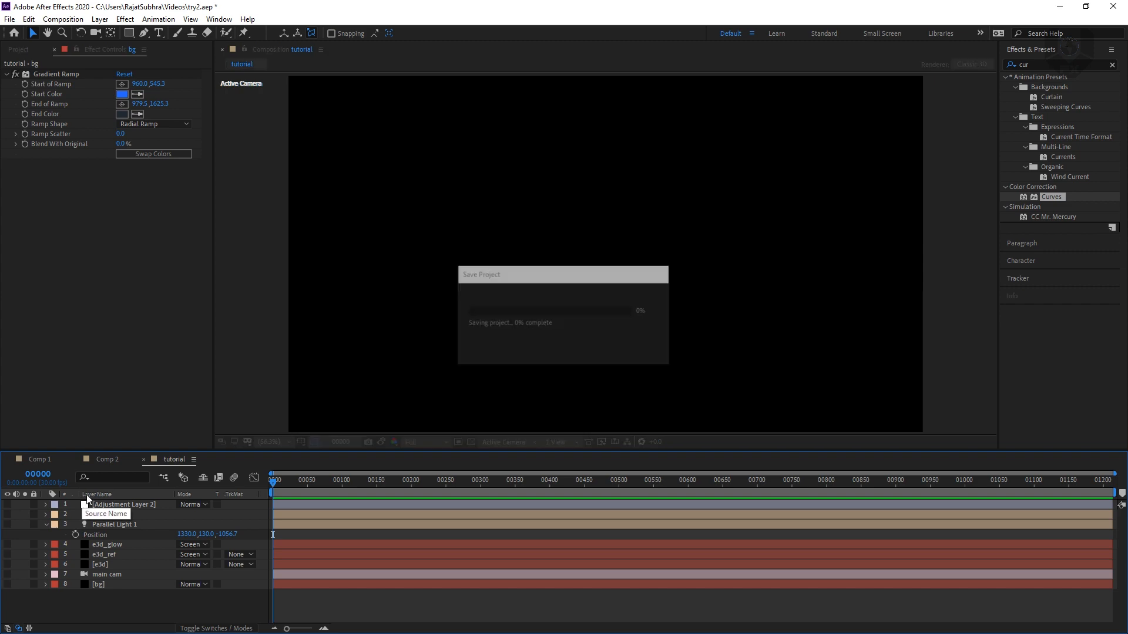
- Scrub through the rendered image sequence in Comp 2 to review the tunnel animation
{"action": "left_click", "coordinate": [109, 459]}
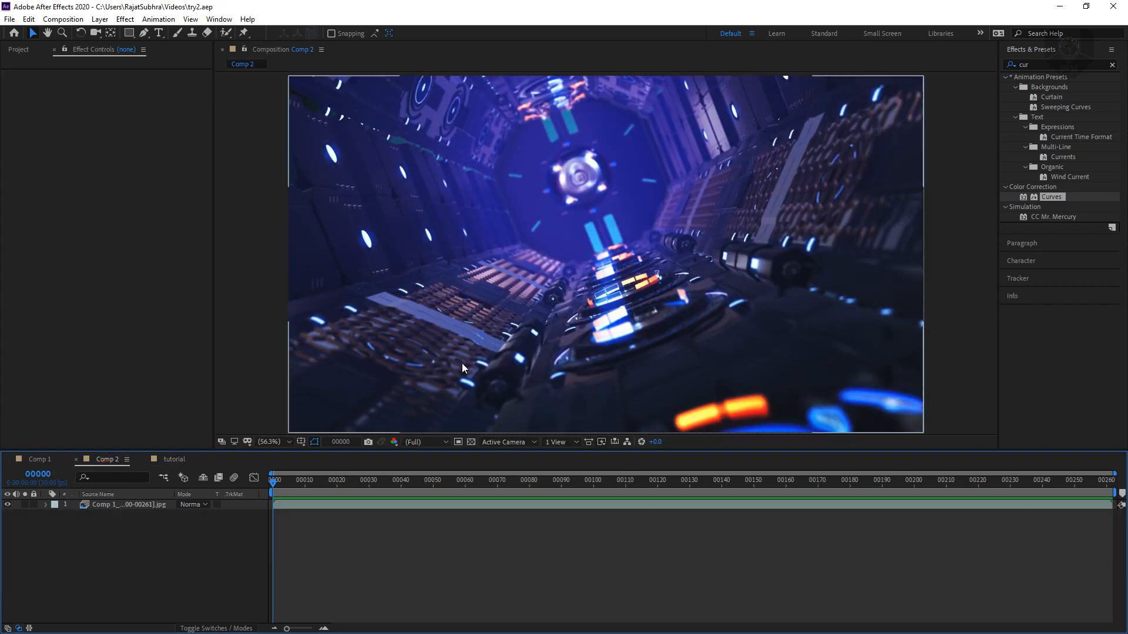
{"action": "left_click", "coordinate": [414, 477]}
{"action": "left_click_drag", "start_coordinate": [441, 468], "coordinate": [327, 482]}
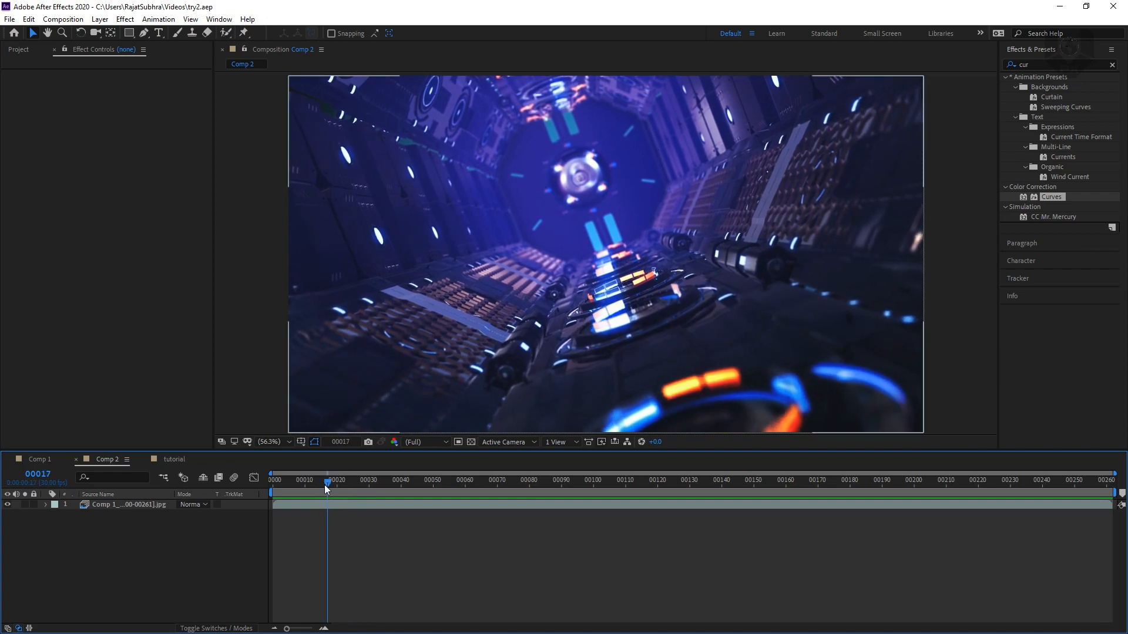
{"action": "left_click_drag", "start_coordinate": [325, 485], "coordinate": [38, 442]}
- Open Comp 1 and make all of its layers visible
{"action": "left_click", "coordinate": [41, 459]}
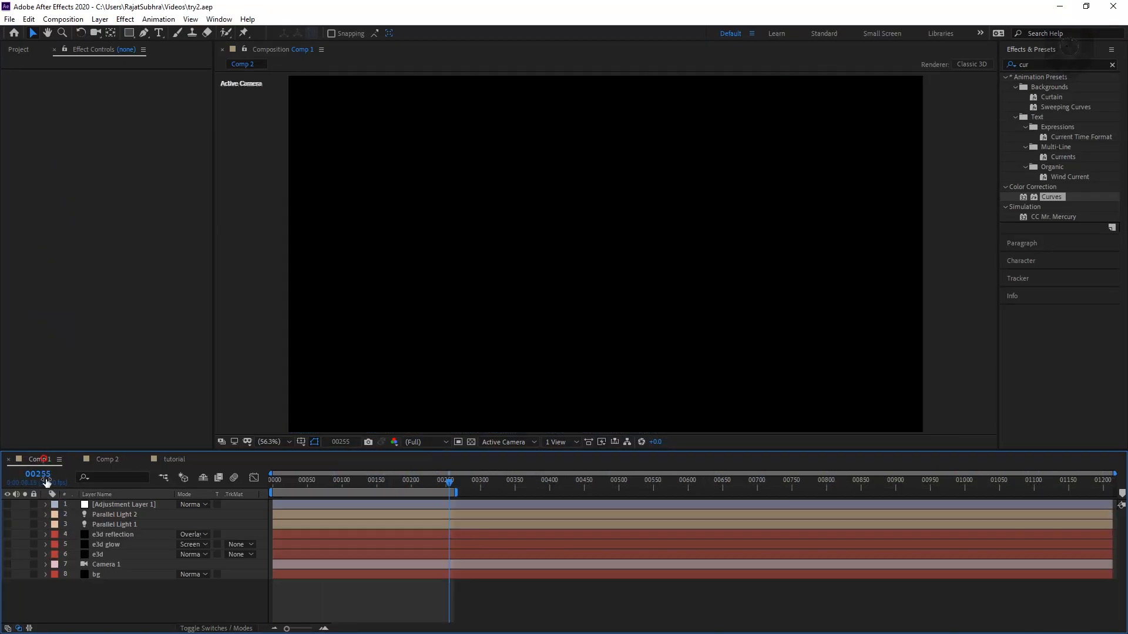
{"action": "left_click", "coordinate": [98, 574]}
{"action": "key", "text": "ctrl+a"}
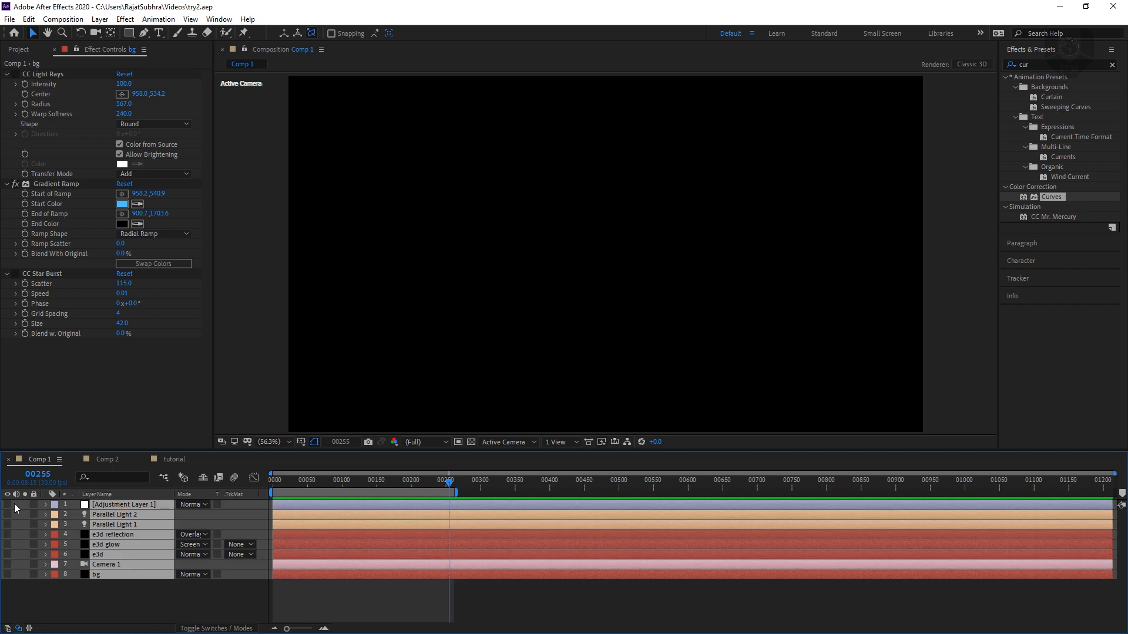
{"action": "left_click_drag", "start_coordinate": [7, 504], "coordinate": [7, 574]}
{"action": "left_click", "coordinate": [130, 602]}
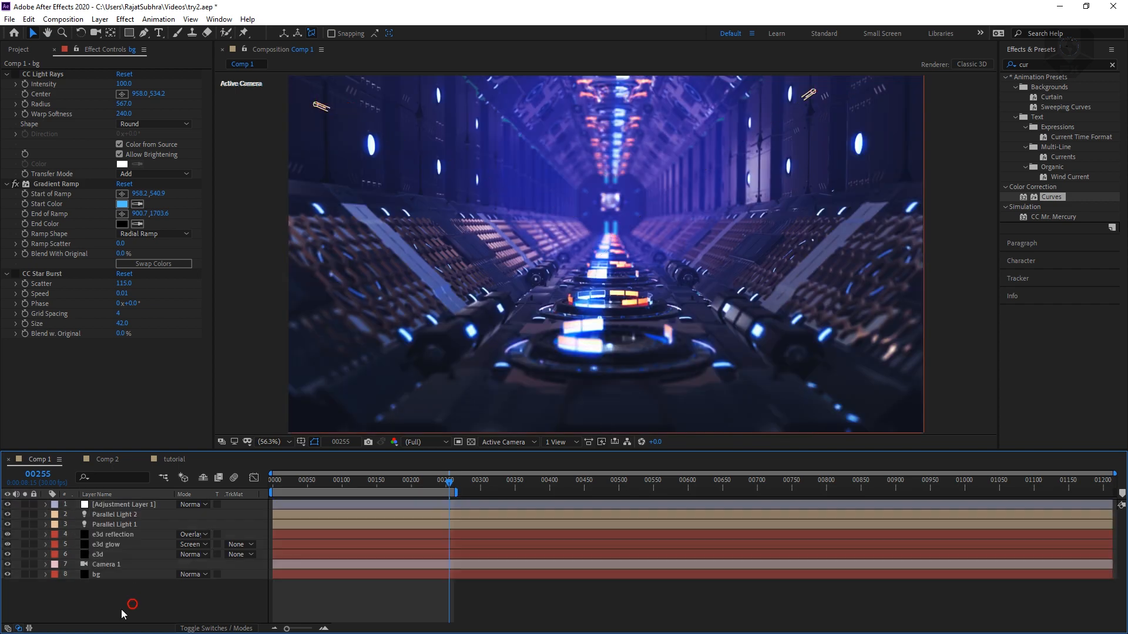
- Disable depth of field on Camera 1 in Comp 1 and view the shot near its first frame
{"action": "left_click", "coordinate": [111, 565]}
{"action": "double_click", "coordinate": [111, 565]}
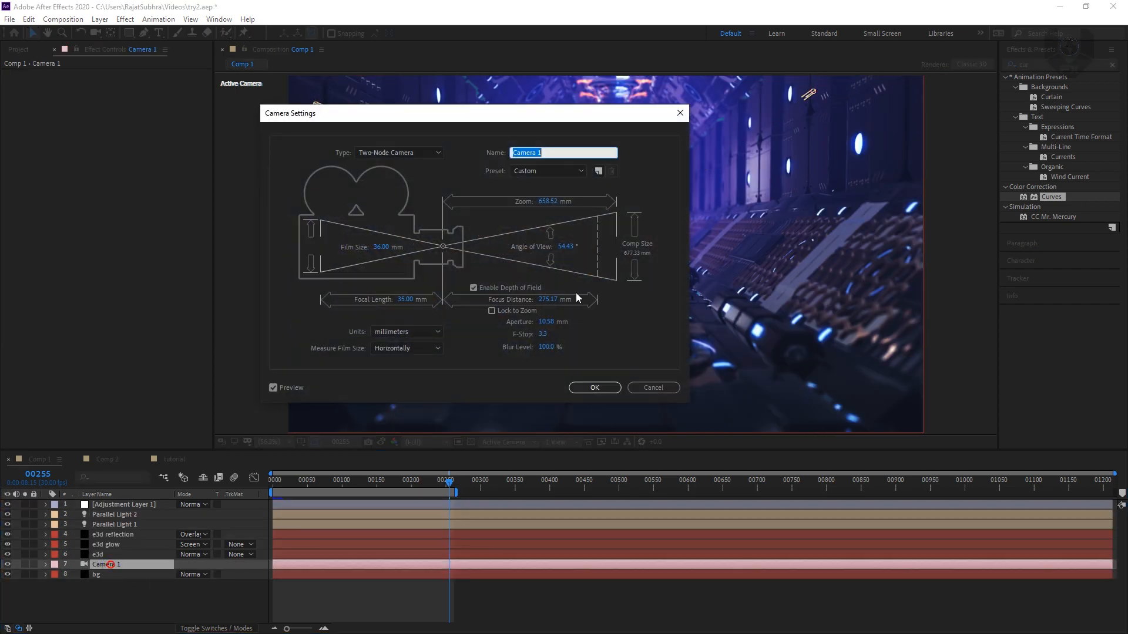
{"action": "left_click", "coordinate": [473, 288]}
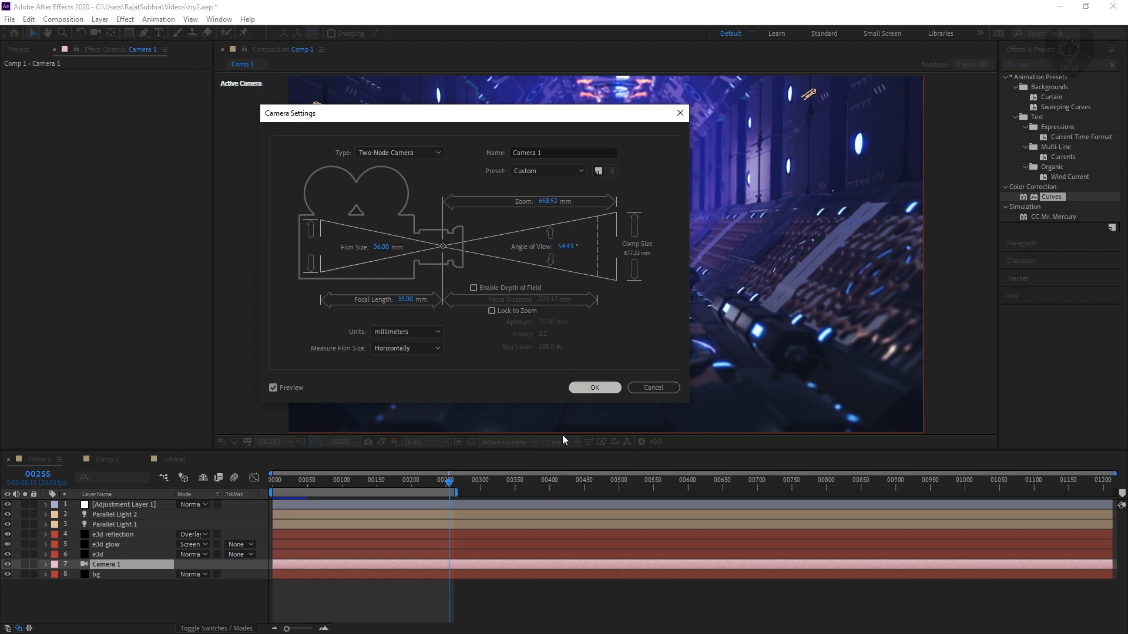
{"action": "left_click", "coordinate": [604, 389]}
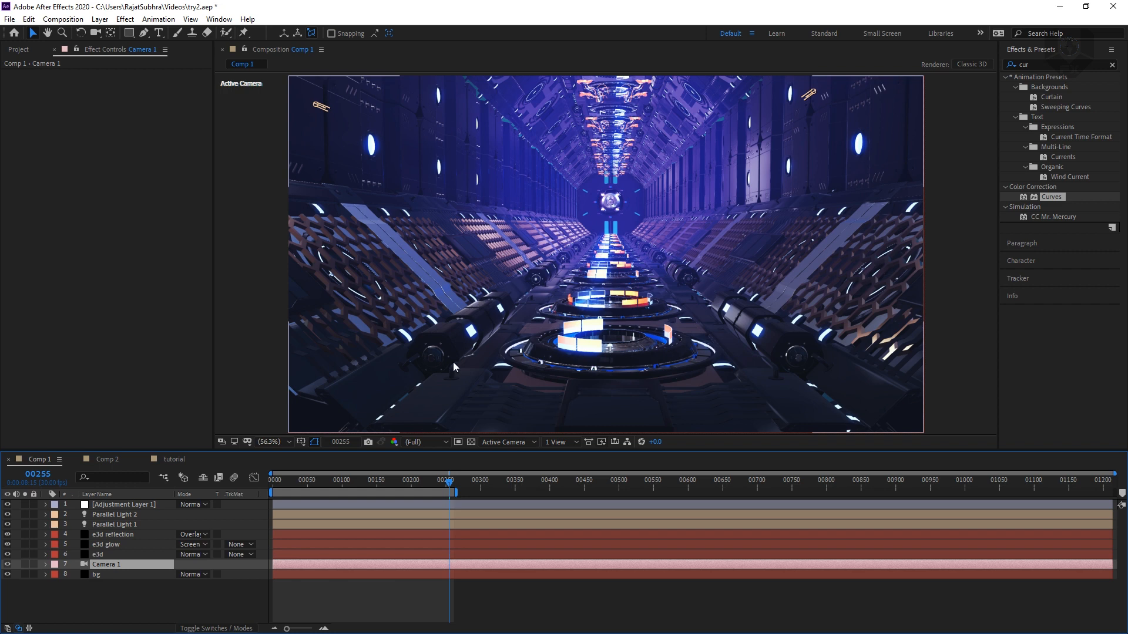
{"action": "left_click", "coordinate": [277, 487]}
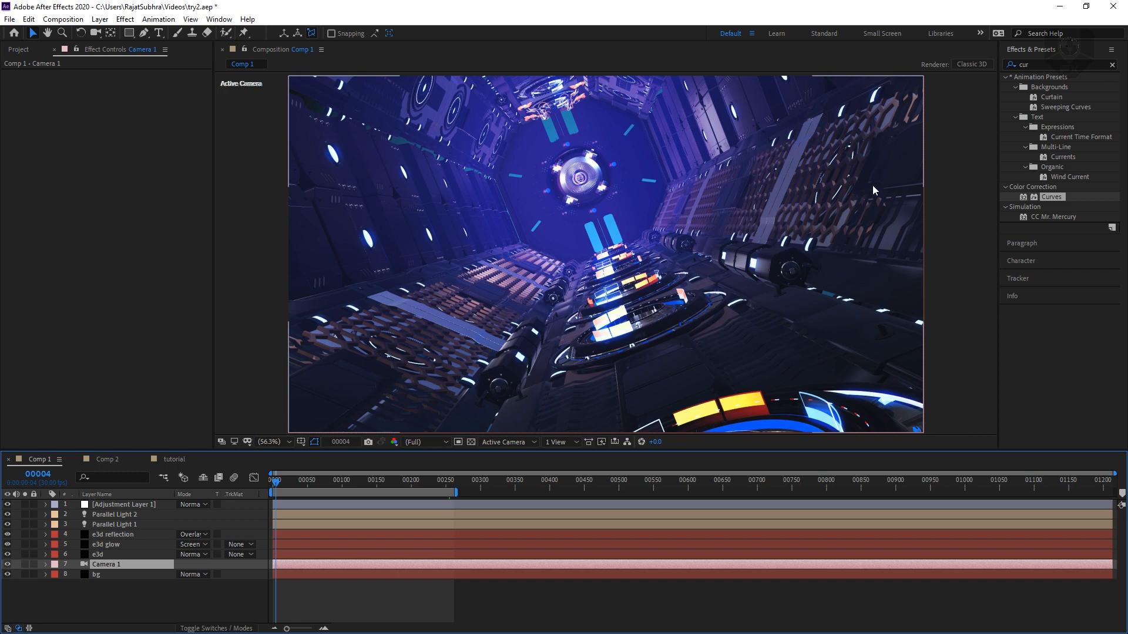
- Open the Element scene setup of Comp 1's e3d layer and orbit its preview to examine the models
{"action": "left_click", "coordinate": [102, 554]}
{"action": "left_click", "coordinate": [79, 98]}
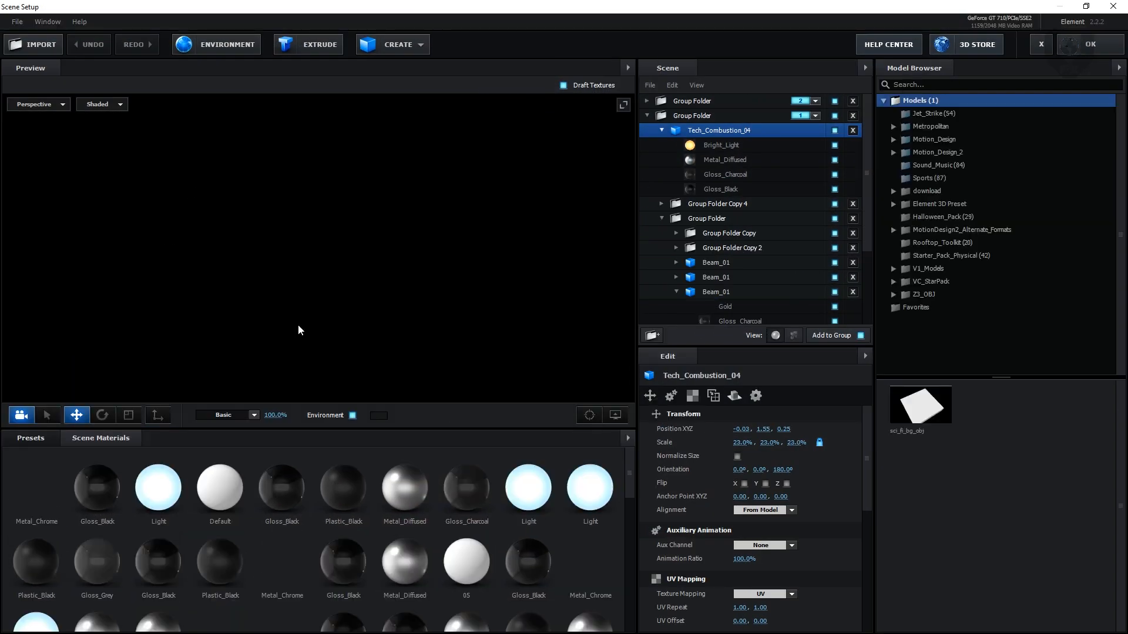
{"action": "left_click_drag", "start_coordinate": [319, 322], "coordinate": [272, 259]}
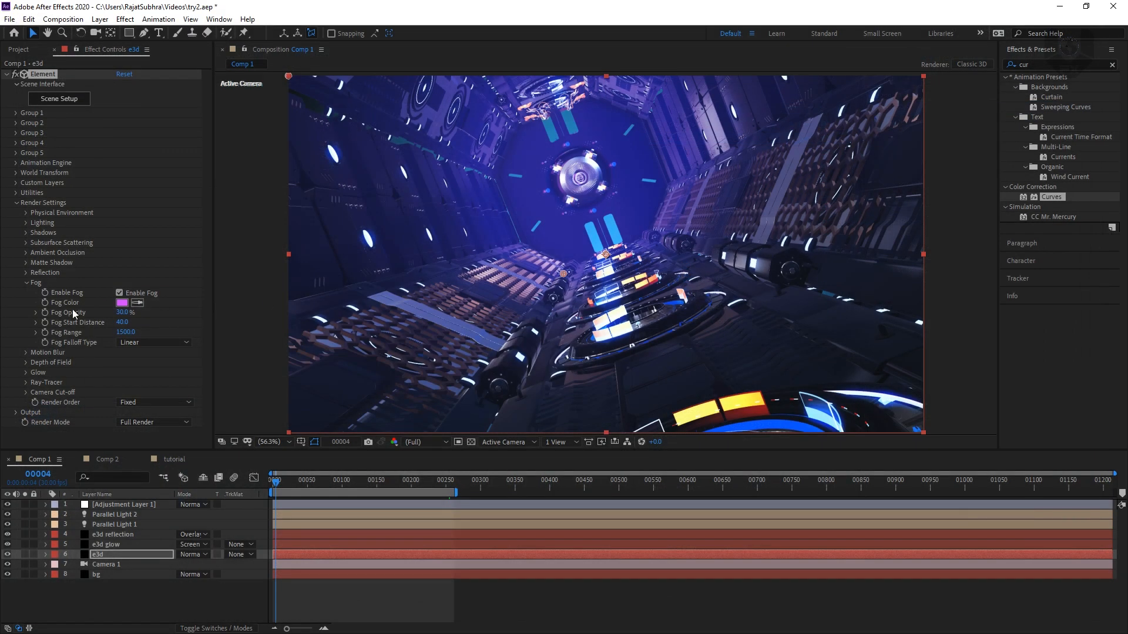
- Compare the e3d layer with Element fog off and on, checking the shot near frame 254
{"action": "left_click", "coordinate": [119, 295]}
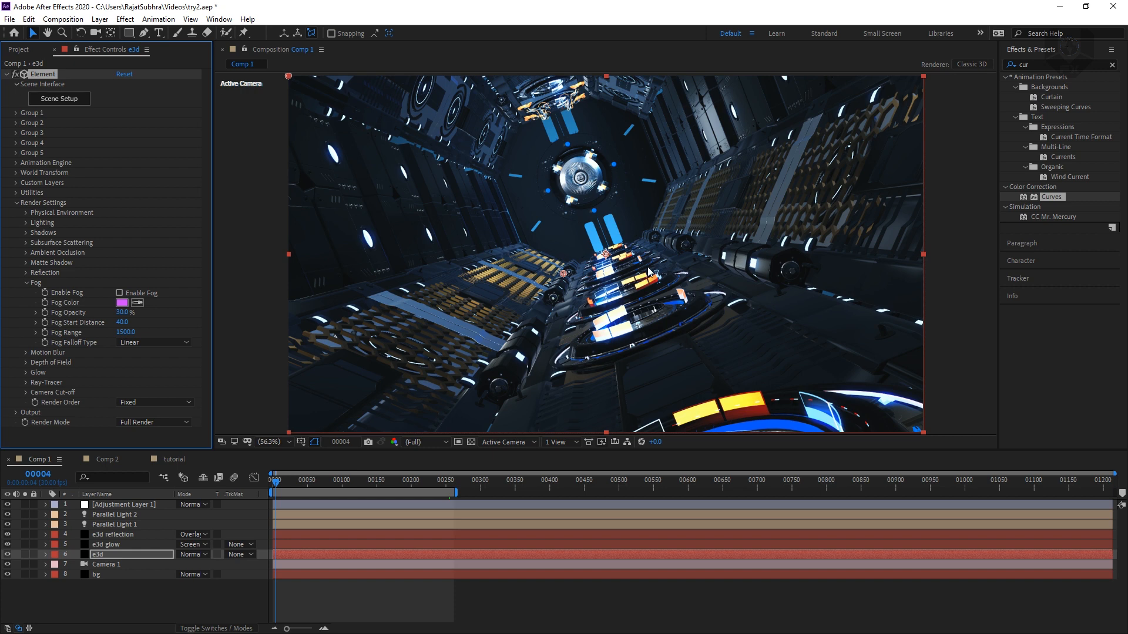
{"action": "left_click", "coordinate": [449, 481]}
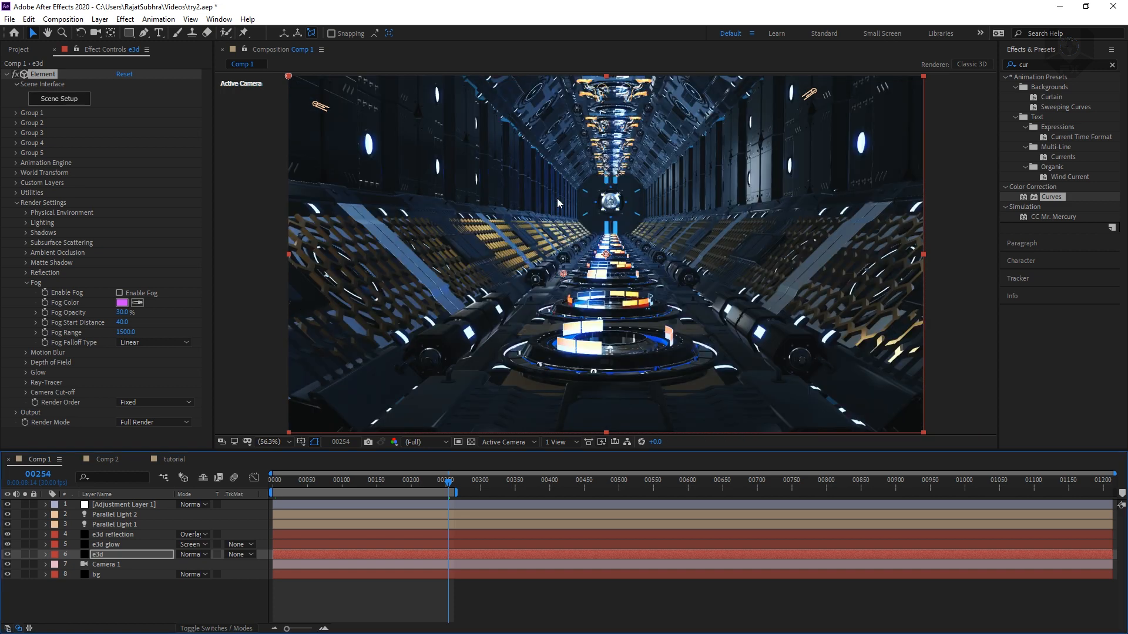
{"action": "left_click", "coordinate": [119, 293]}
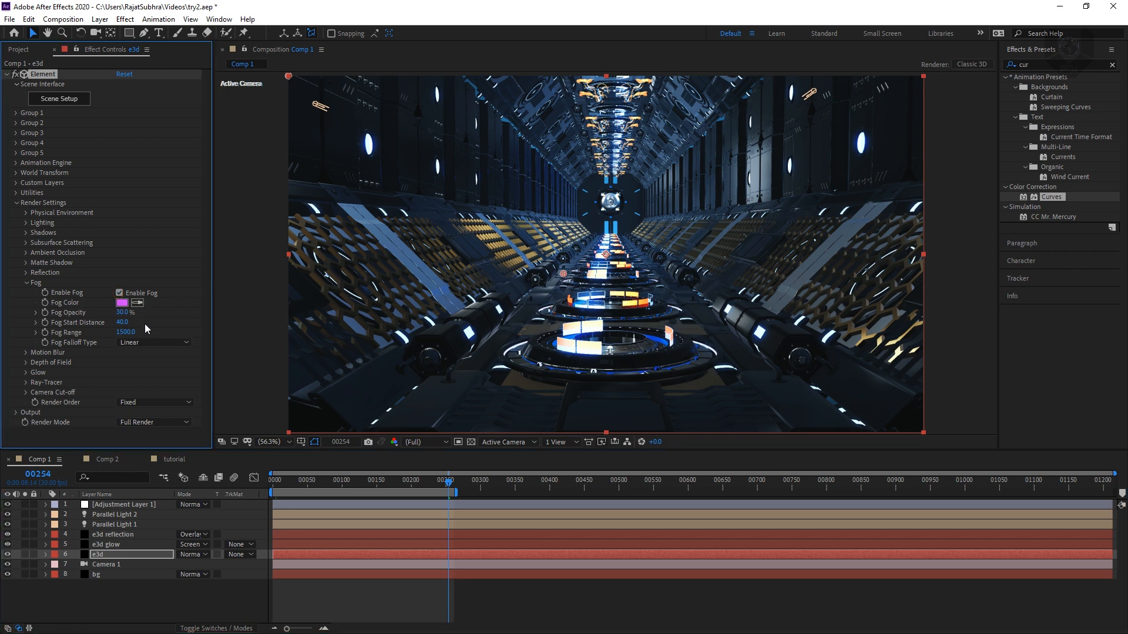